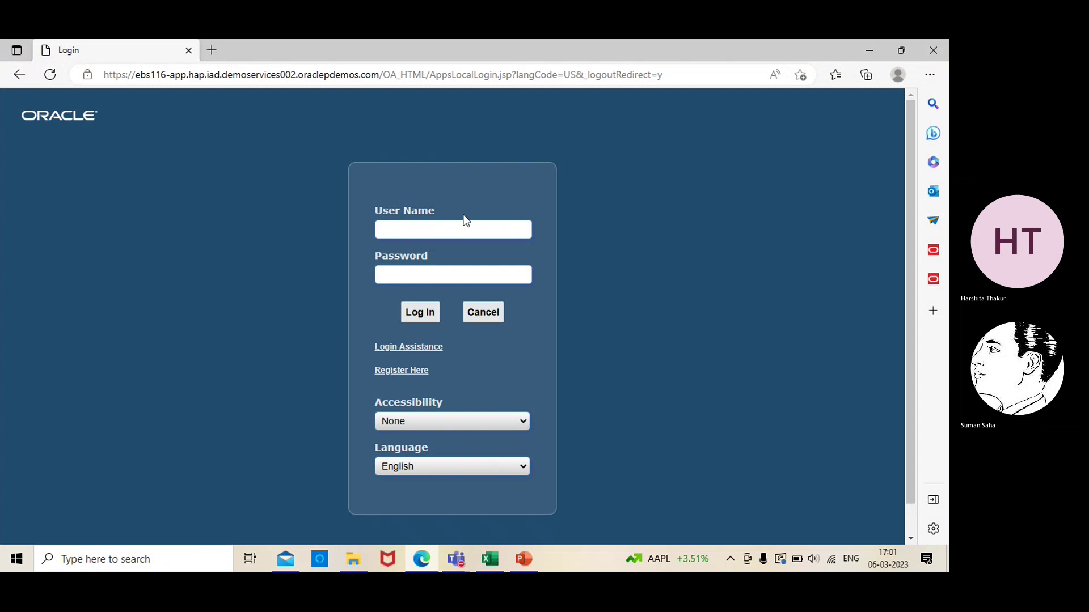
Sign in to E-Business Suite with the user name and the saved account password.
type("E")
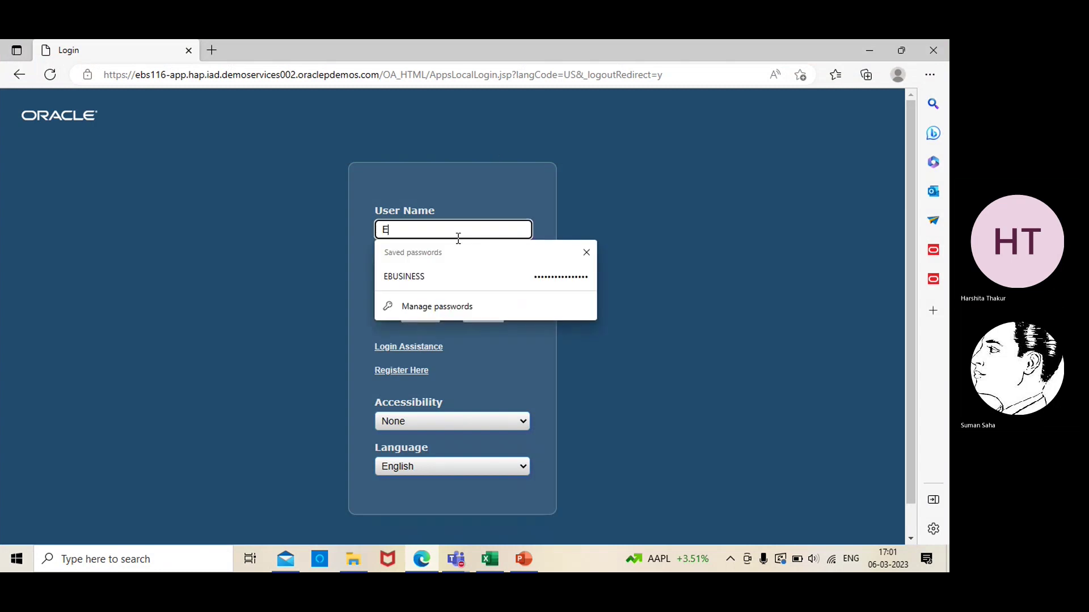
type("MP26")
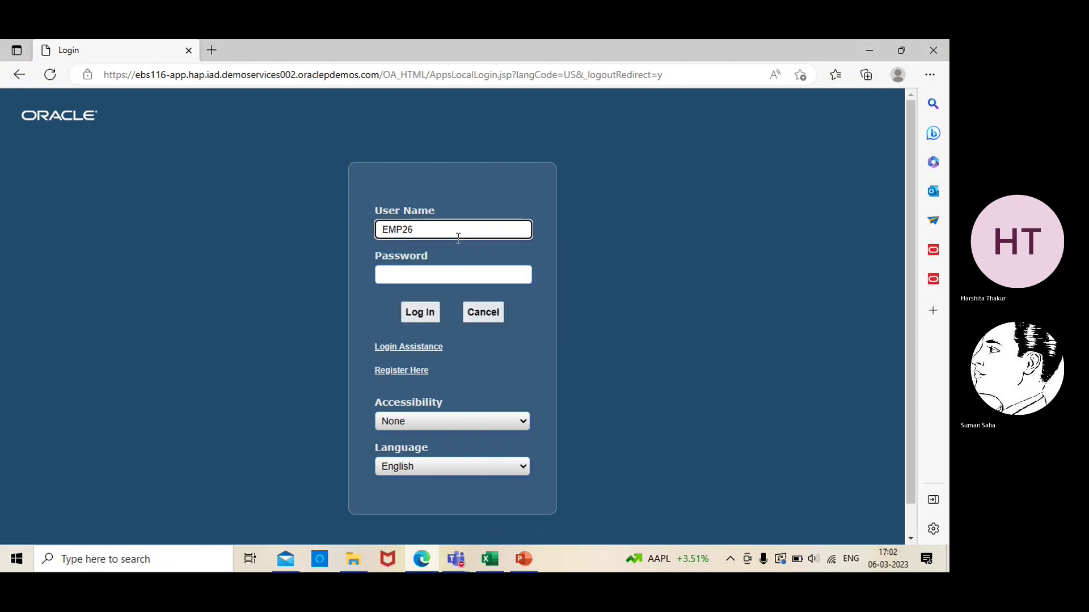
left_click(456, 271)
key("ctrl+v")
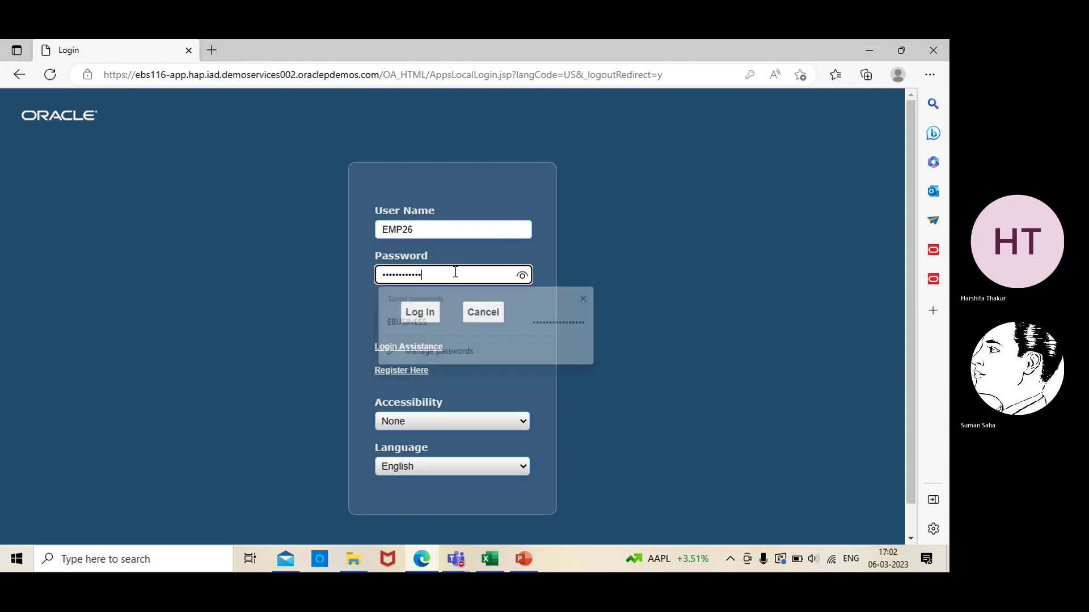
left_click(523, 276)
left_click(411, 310)
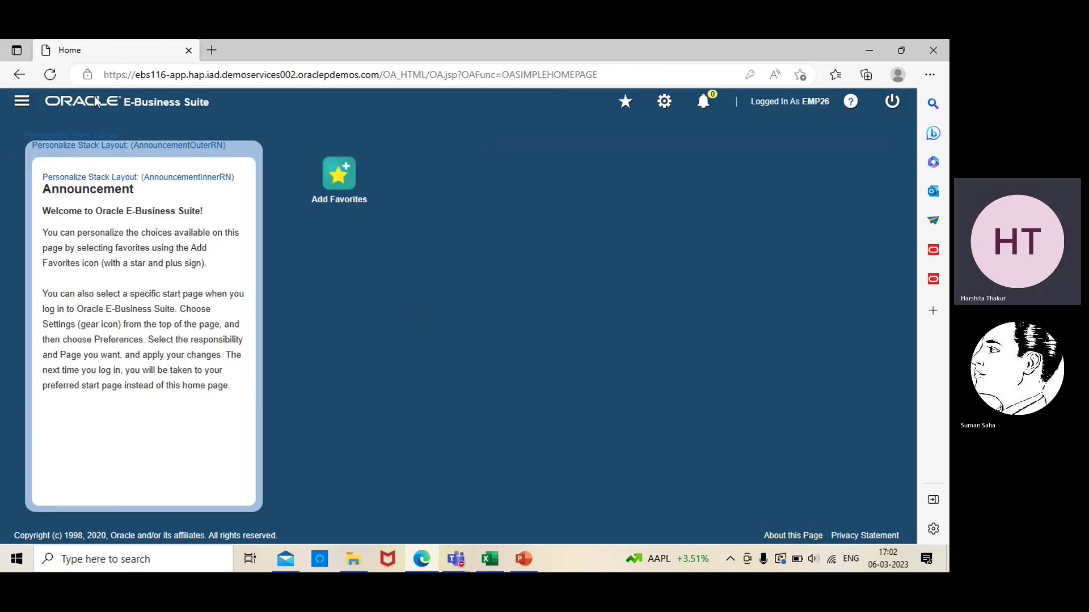
Go to EBS AP > Suppliers > Entry in the Navigator.
left_click(22, 100)
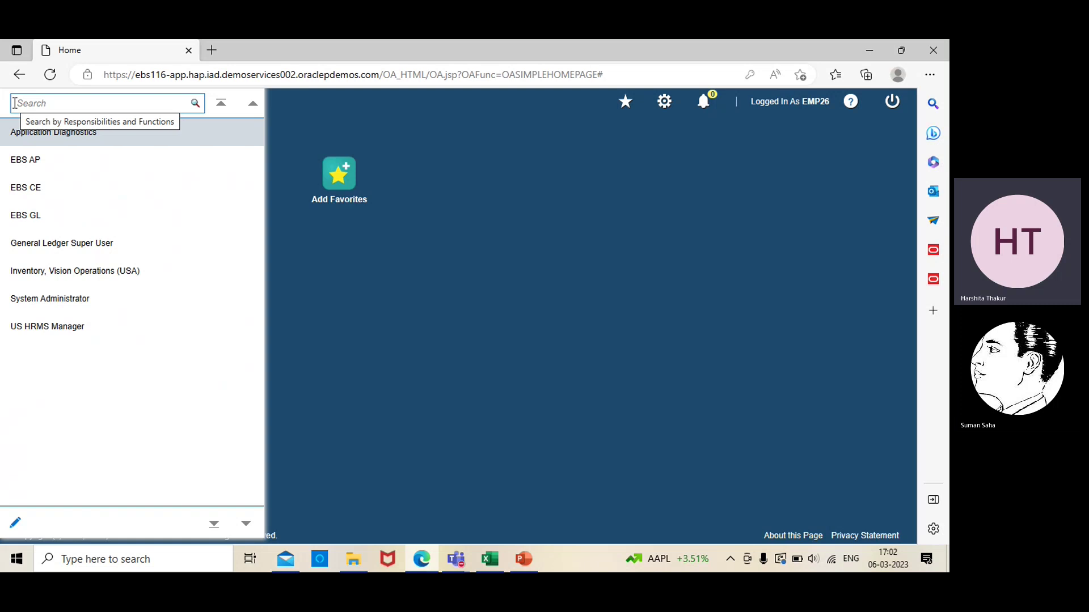
left_click(28, 169)
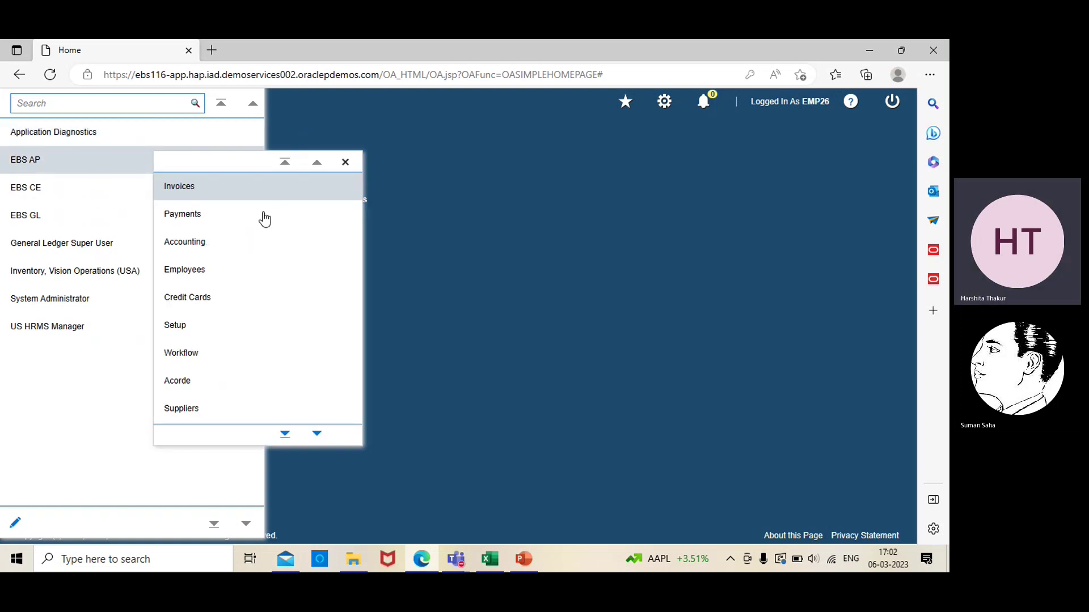
left_click(225, 406)
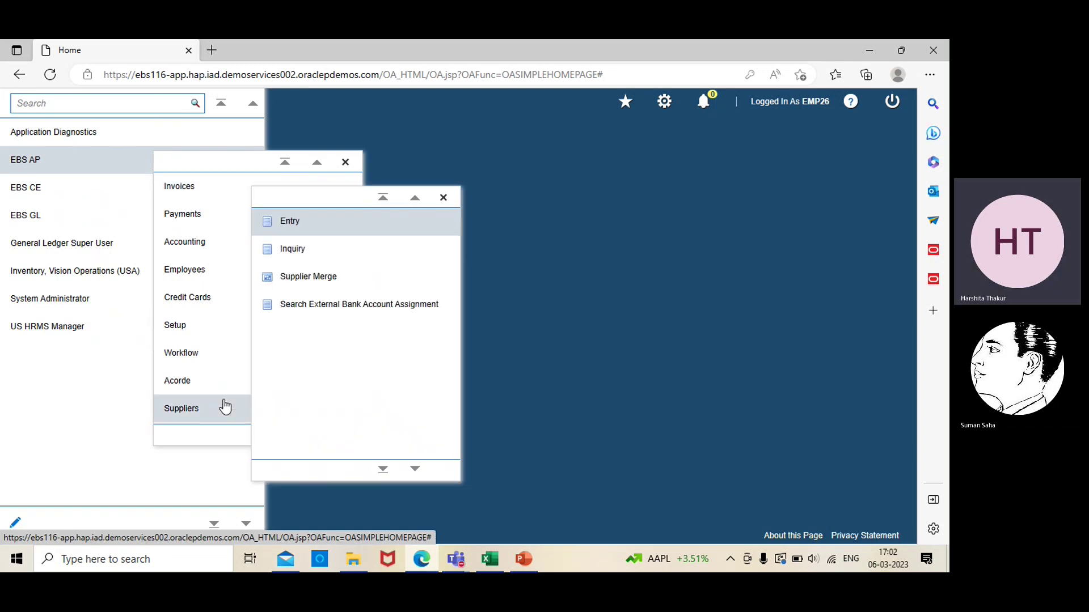
left_click(322, 228)
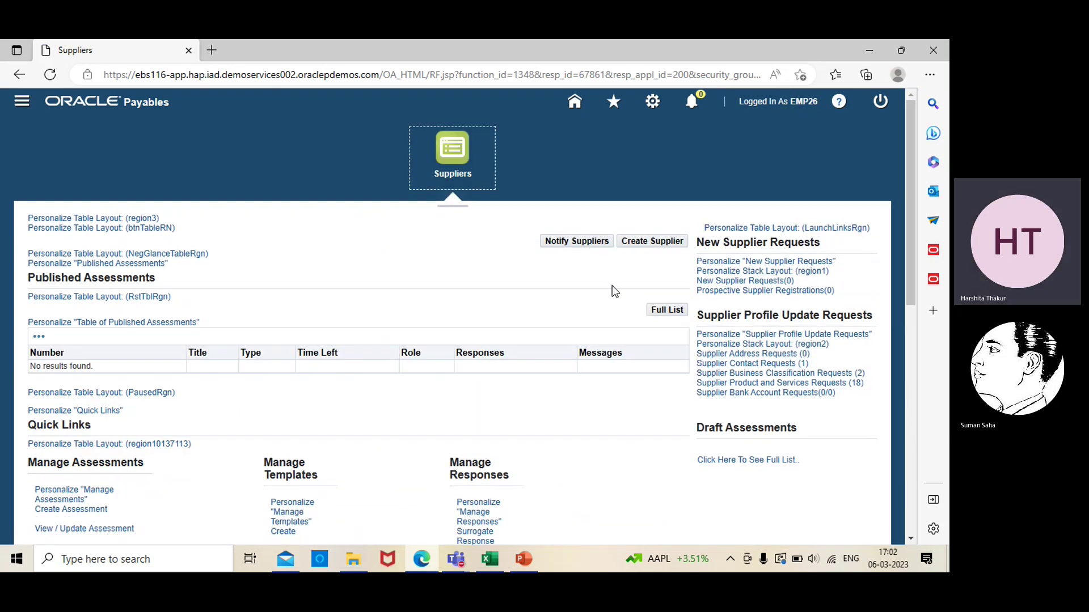
Create a new supplier with Organization Name 'EBS supplier'.
left_click(646, 250)
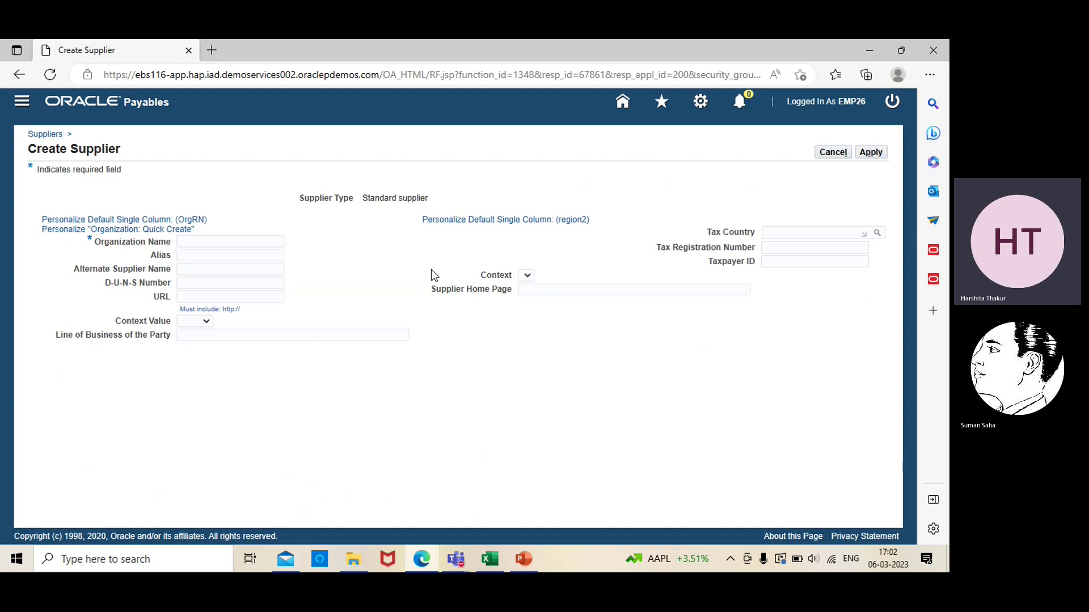
left_click(250, 239)
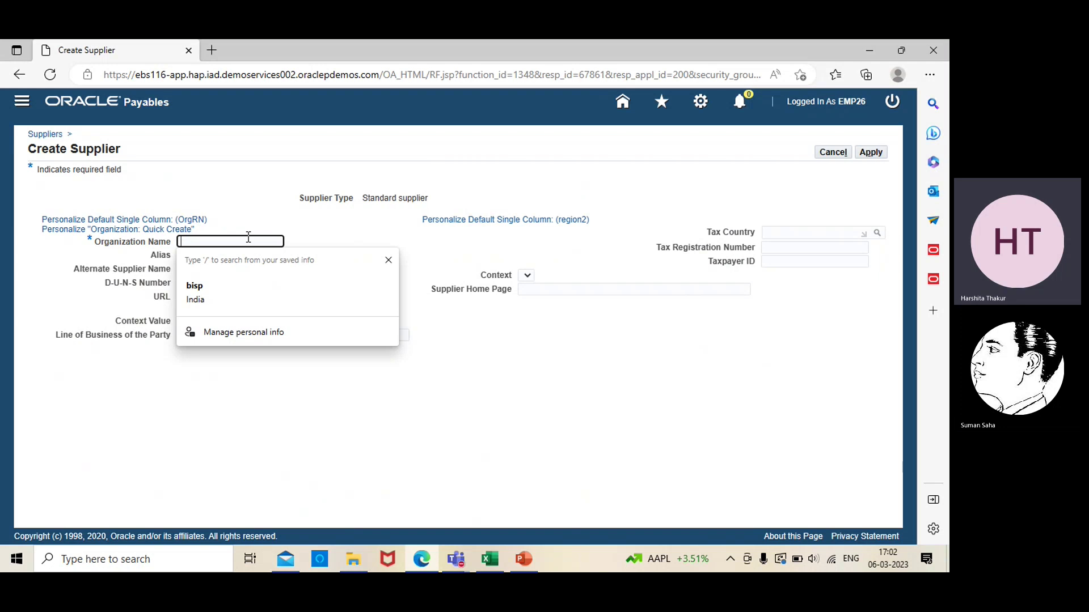
type("EBS")
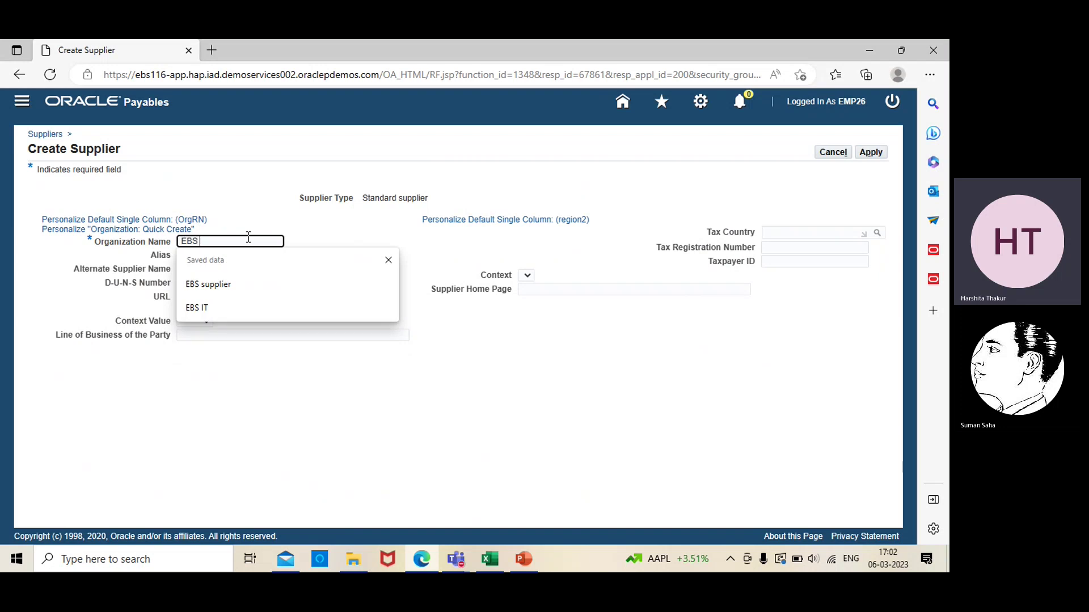
type(" supp")
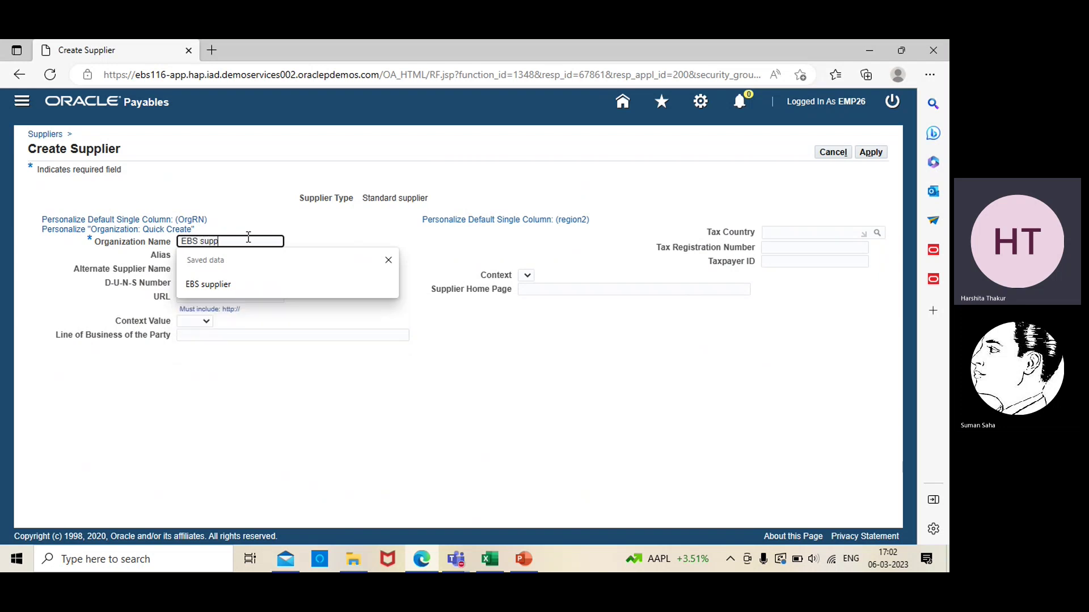
type("lier")
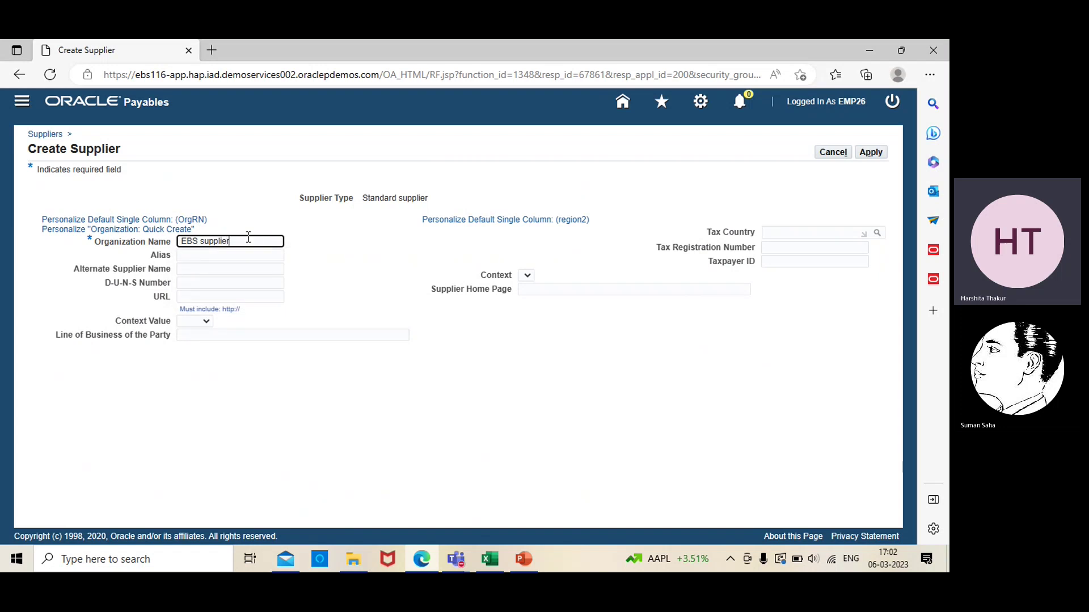
left_click(349, 284)
Submit the supplier and create a new organization instead of using the EFC Corporation match.
left_click(870, 152)
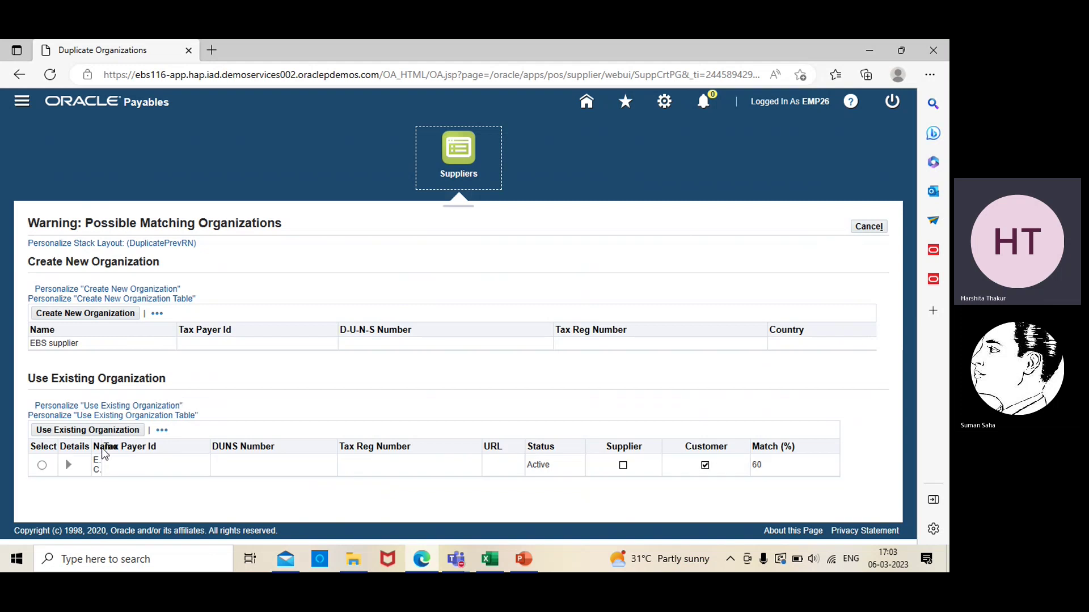
left_click_drag(101, 441, 136, 449)
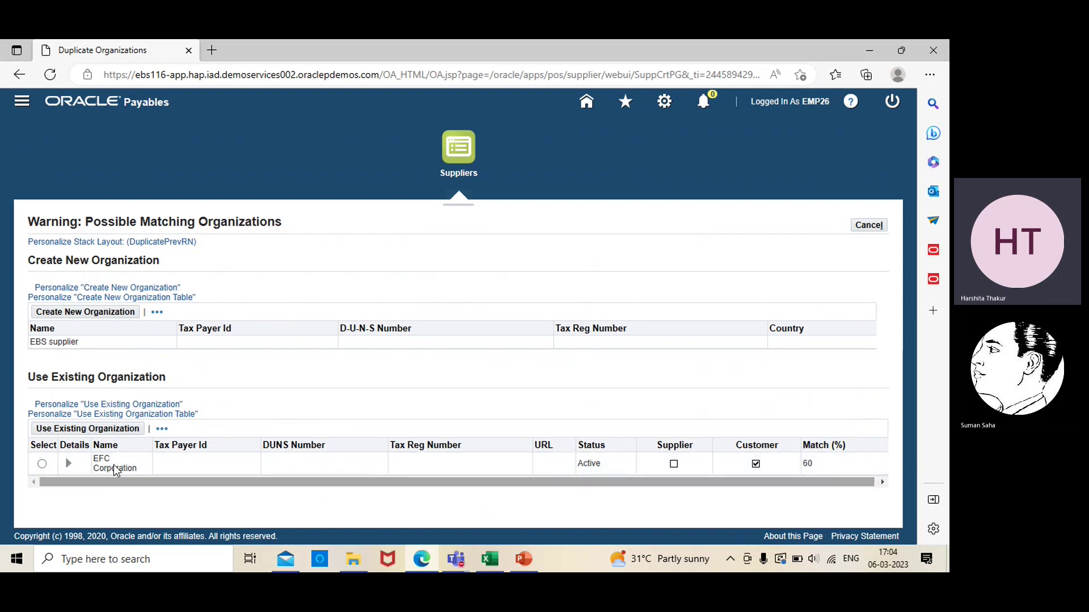
left_click(41, 465)
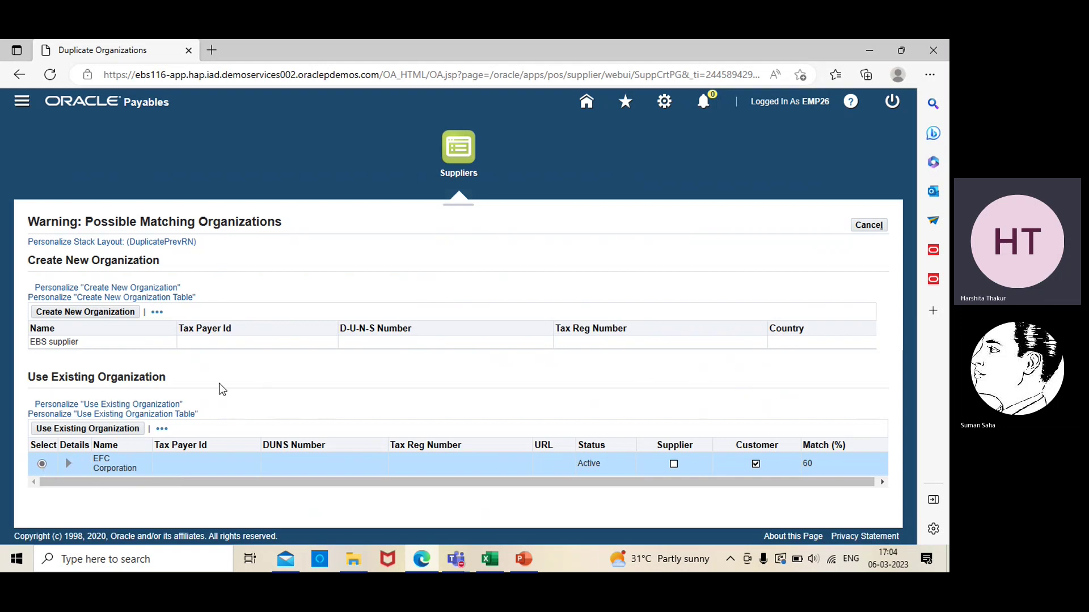
left_click(74, 316)
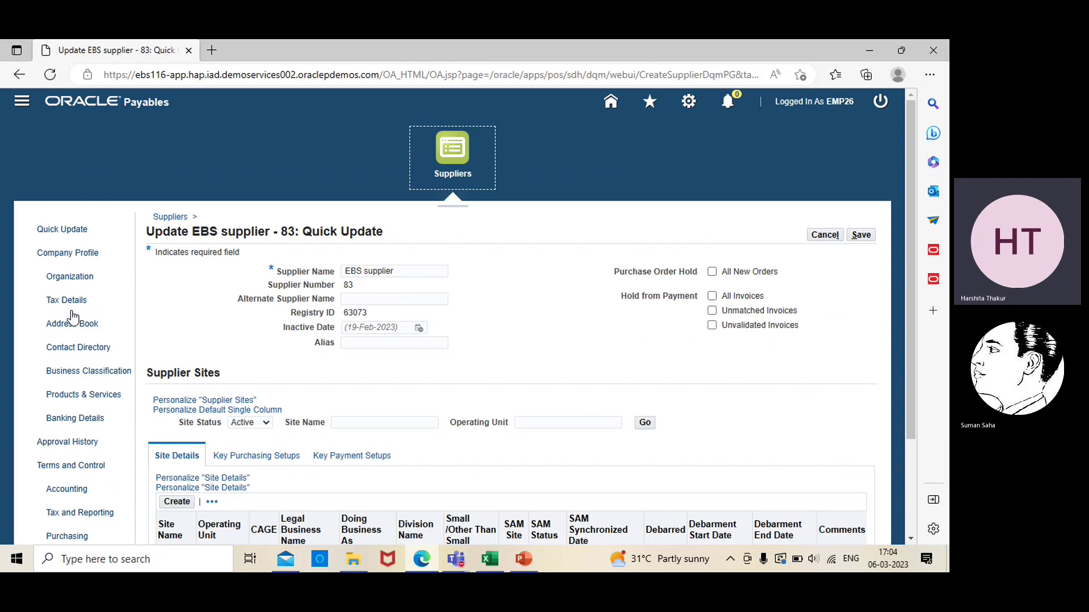
Start a new supplier address with first address line 'EBS address'.
left_click(74, 332)
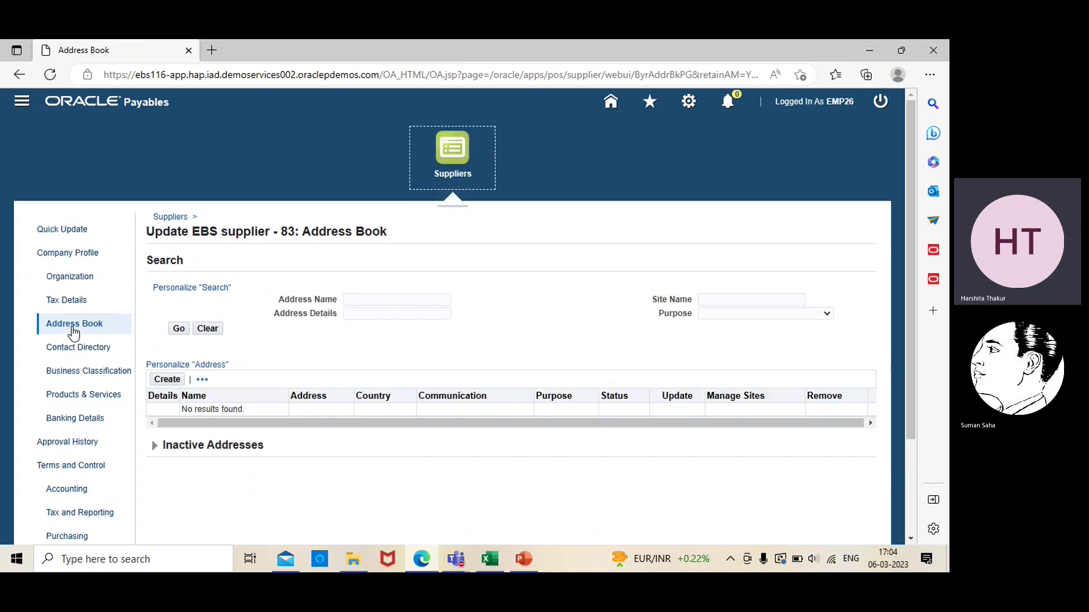
left_click(173, 384)
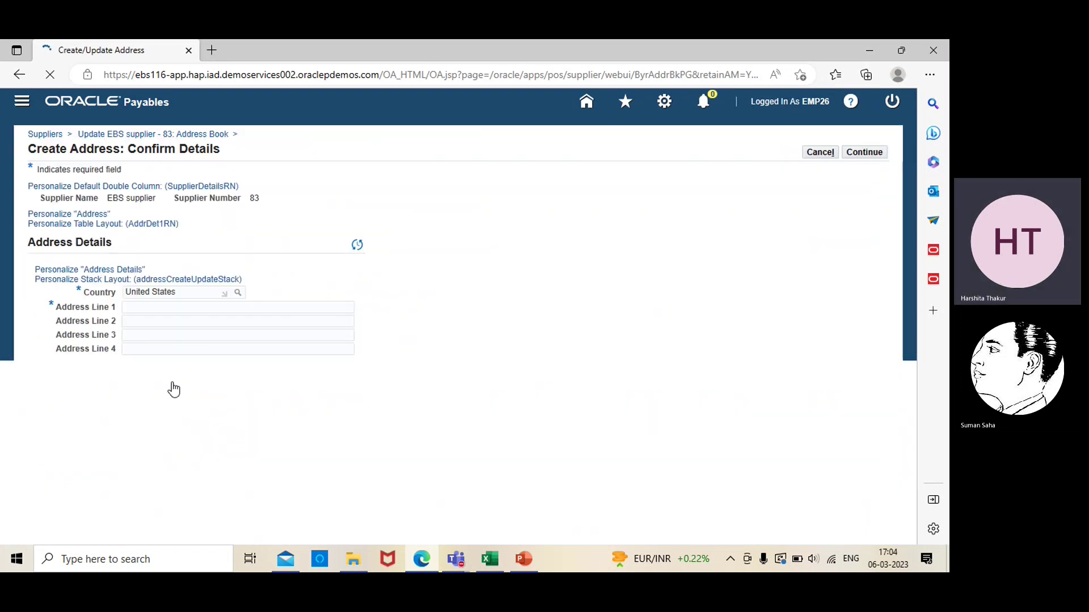
left_click(255, 309)
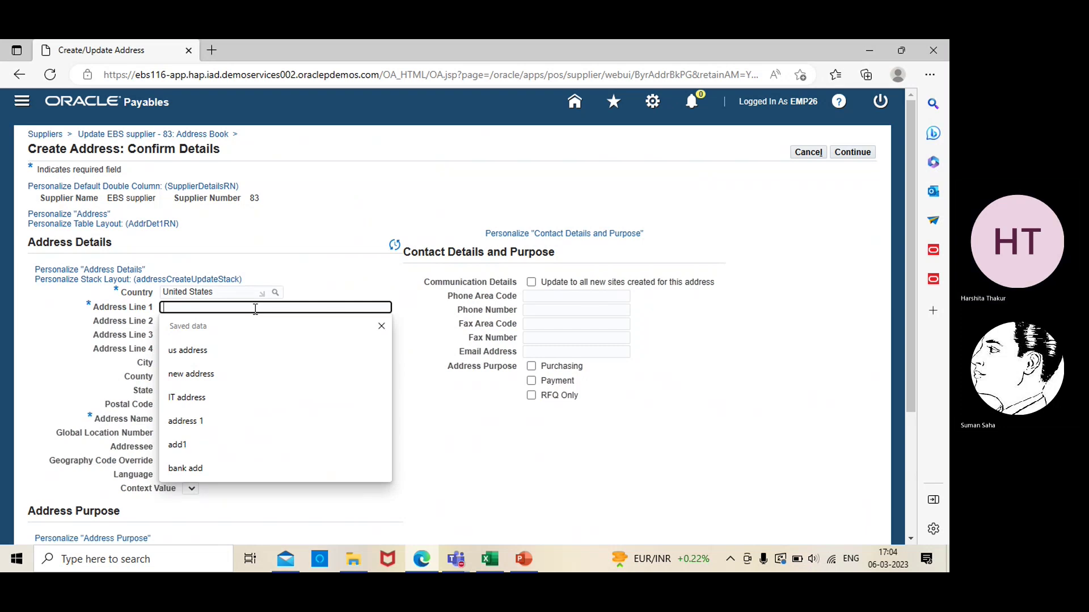
type("EBS")
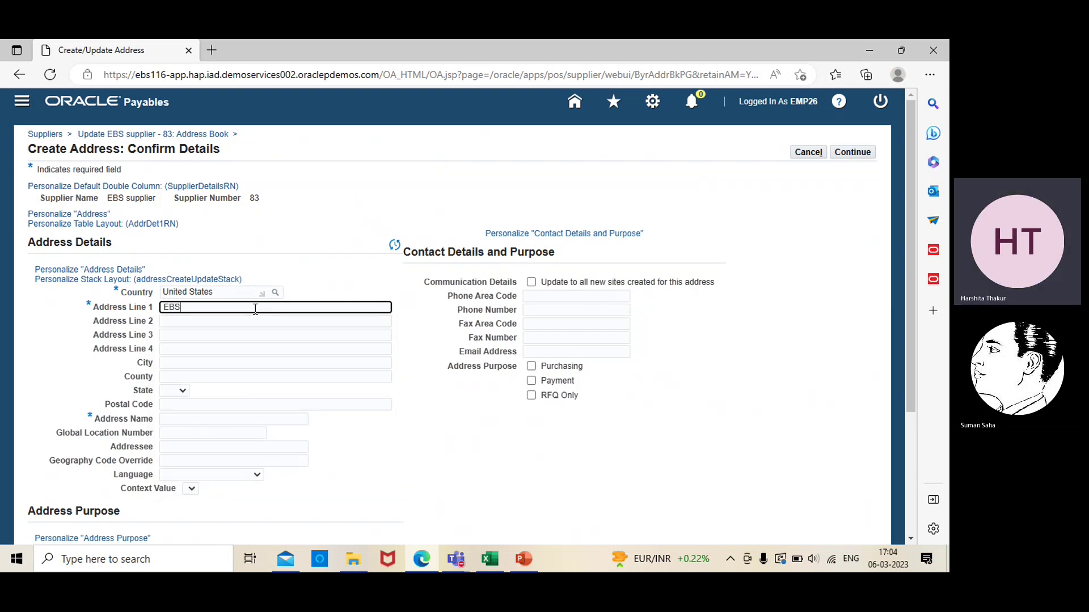
type(" address")
left_click(77, 358)
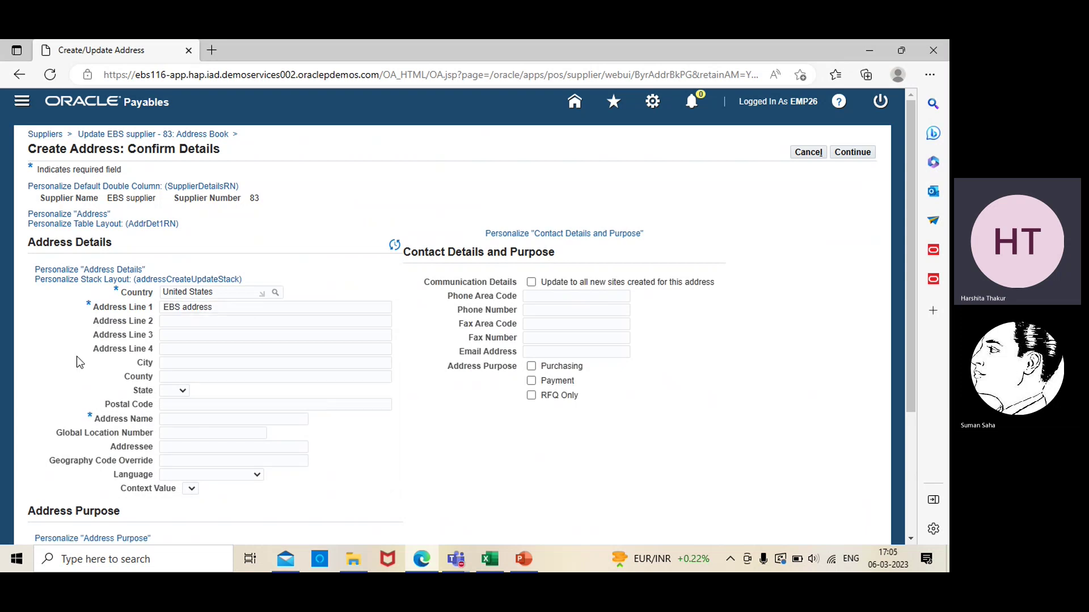
Set the address city and county to New York and the state to NY.
left_click(227, 363)
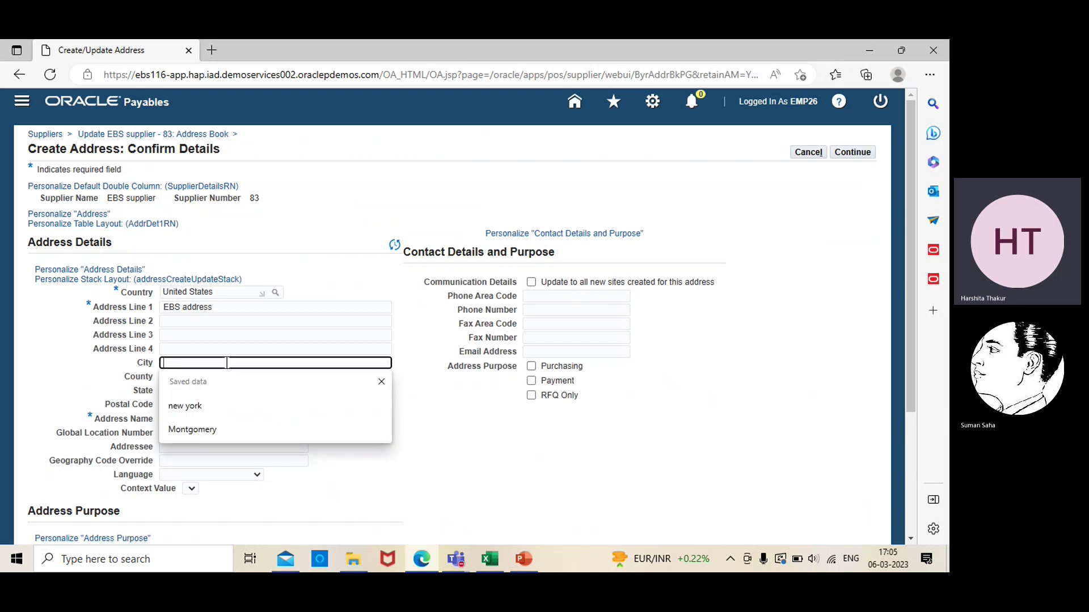
left_click(216, 404)
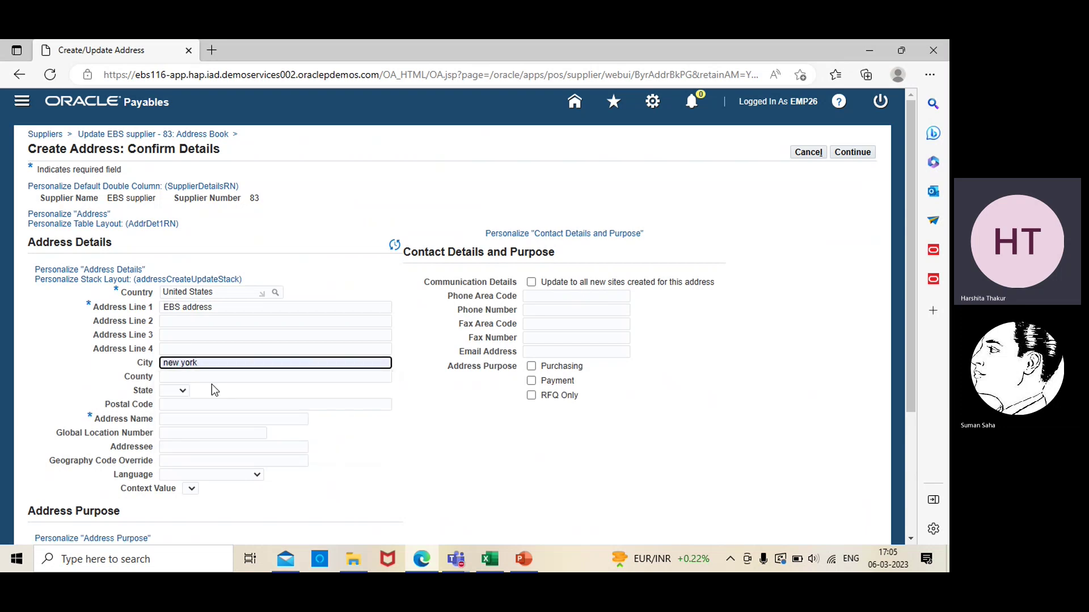
left_click(208, 377)
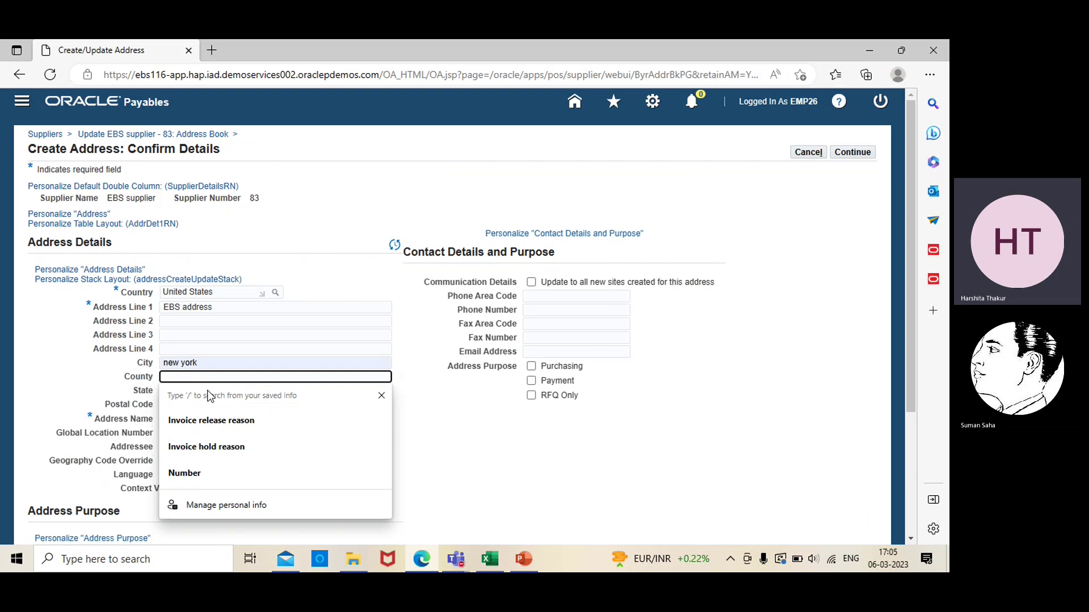
type("new york")
left_click(199, 411)
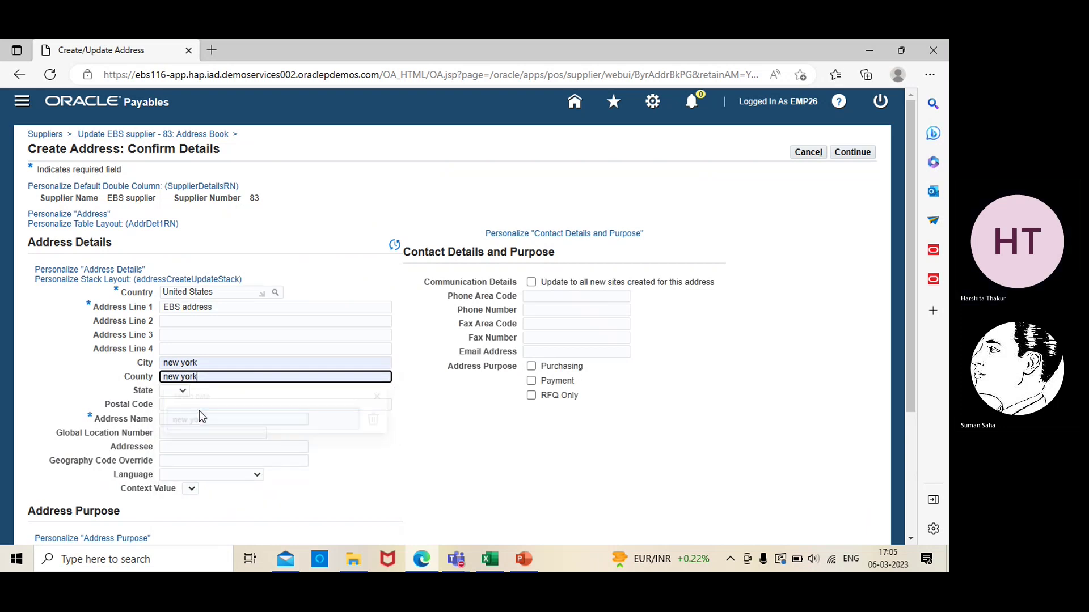
left_click(188, 395)
type("ny")
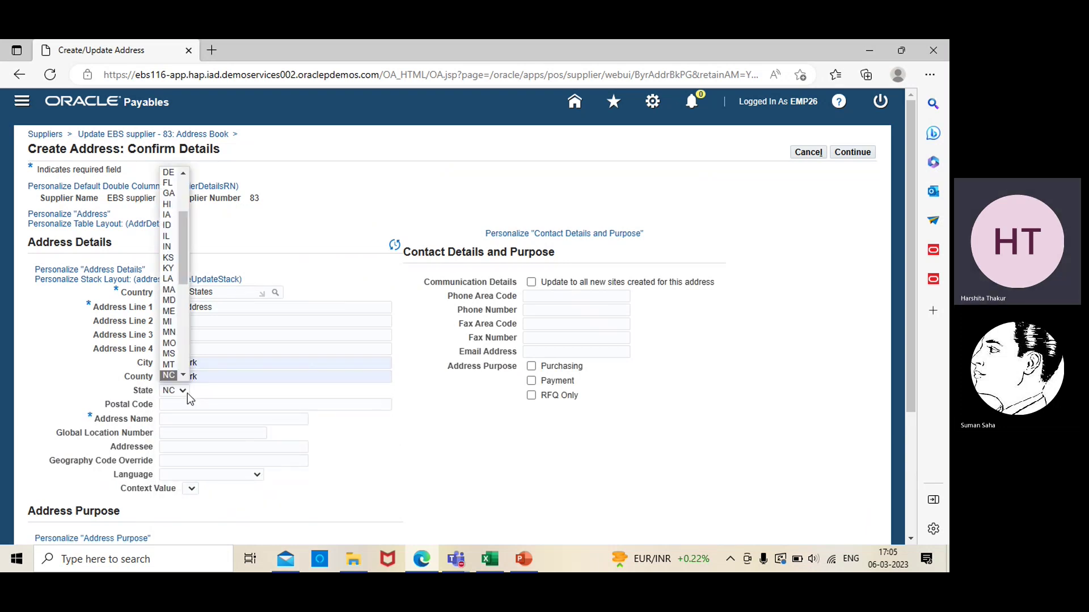
key("Return")
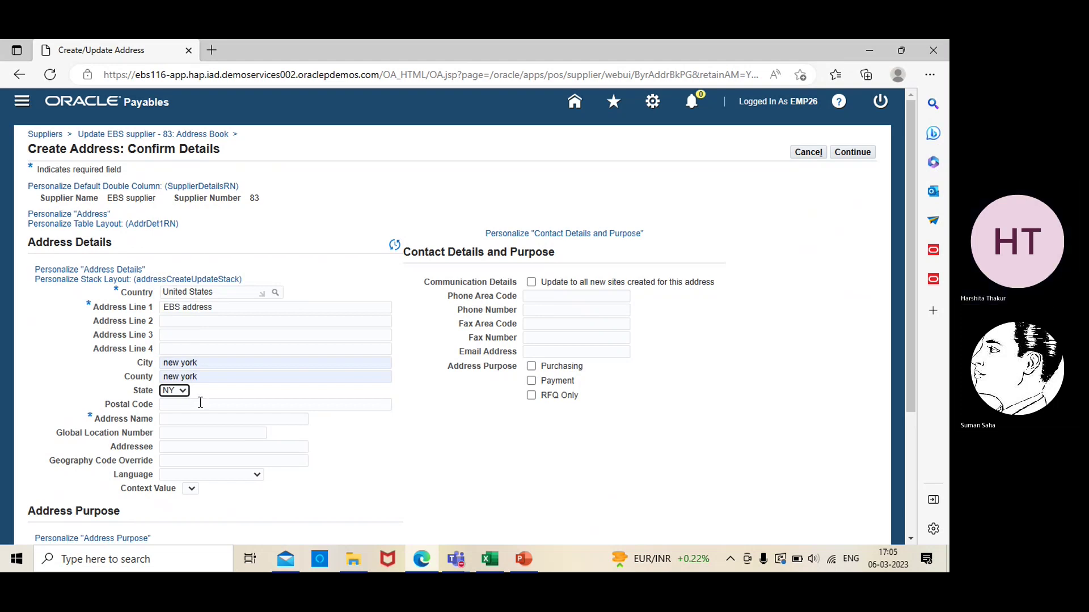
Set postal code 10001 and address name 'NY EBS address', and tick Purchasing and Payment.
left_click(200, 403)
type("10001")
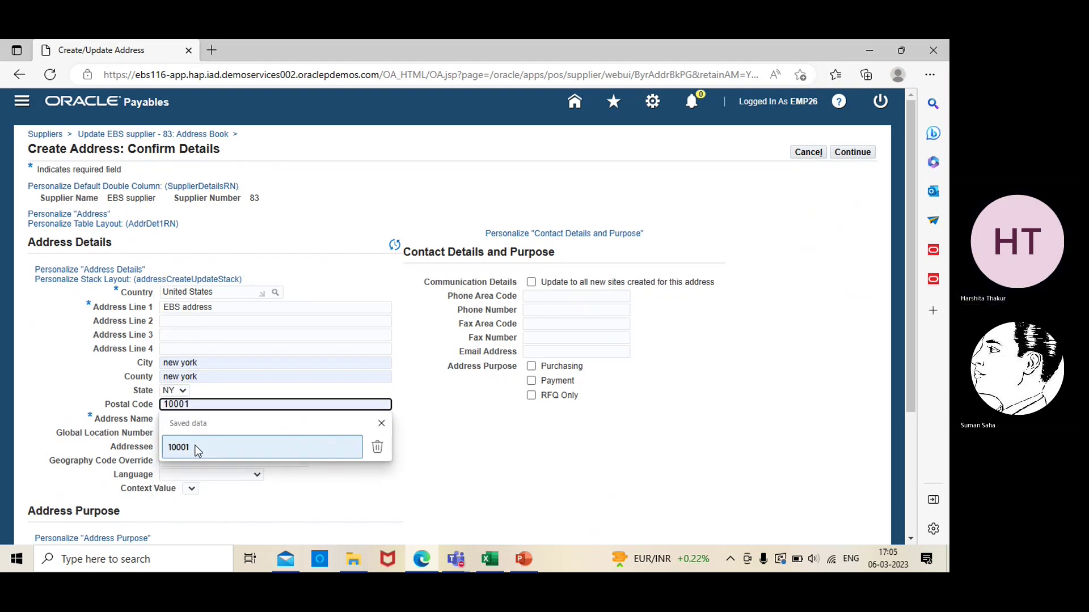
left_click(197, 448)
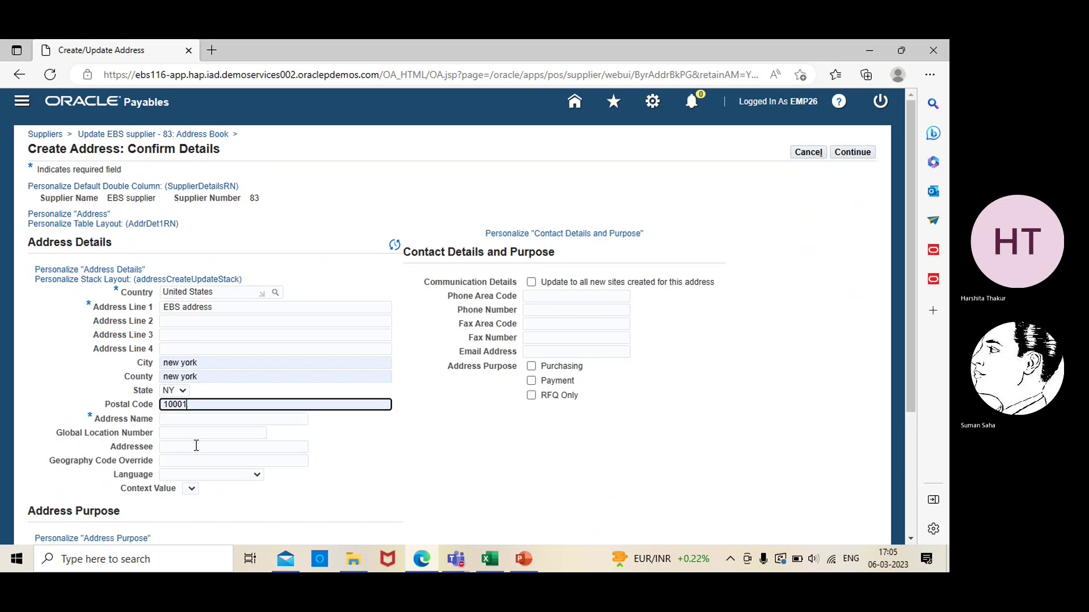
left_click(227, 418)
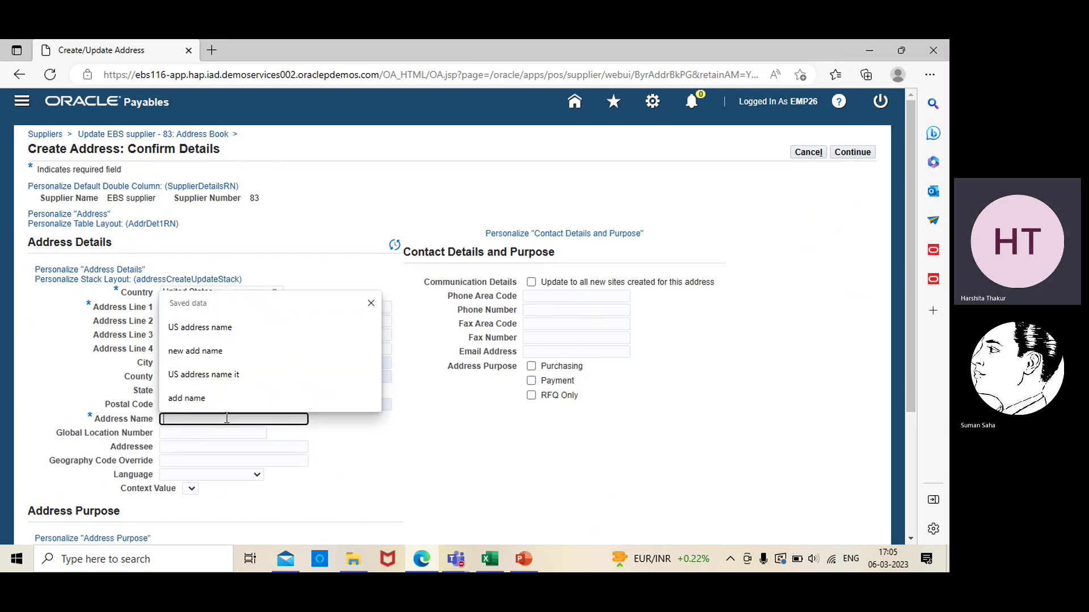
type("NY EBS")
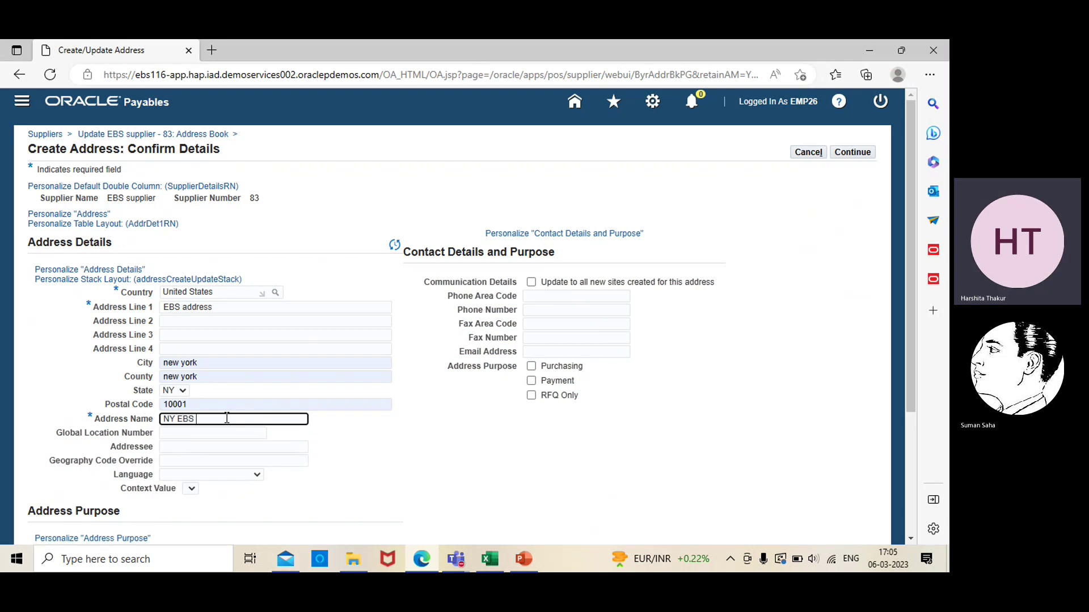
type(" address")
left_click(48, 380)
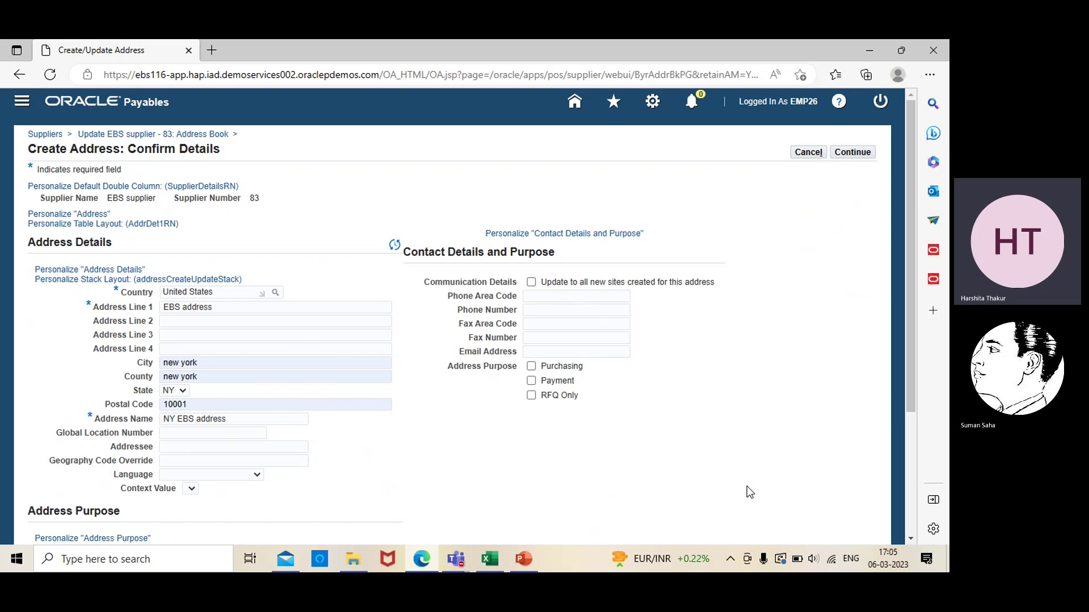
left_click(532, 368)
left_click(532, 381)
scroll(911, 540, "down", 3)
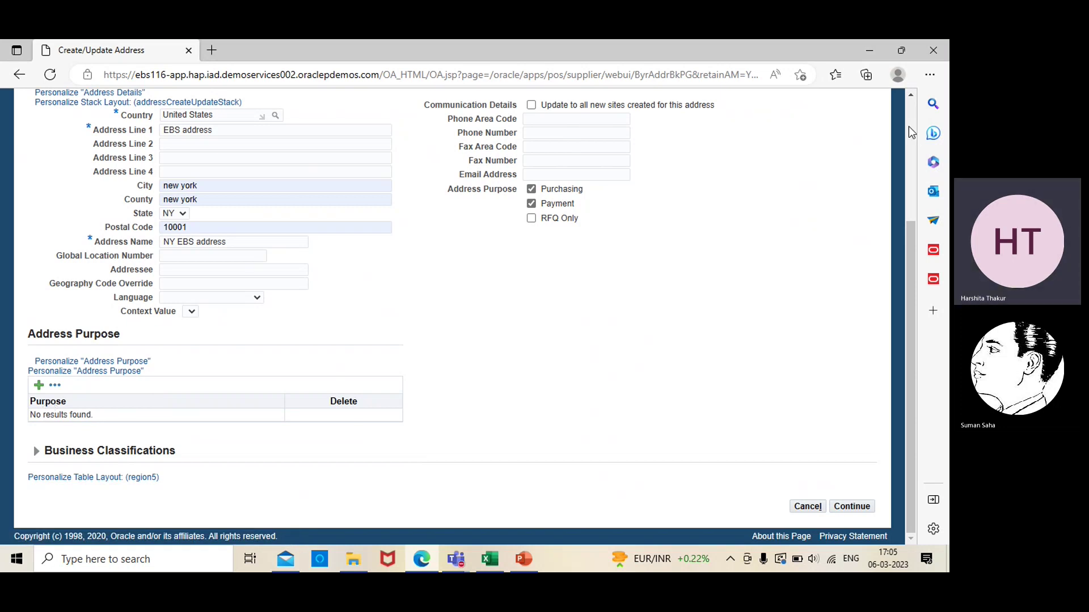
scroll(908, 127, "up", 3)
scroll(909, 127, "up", 1)
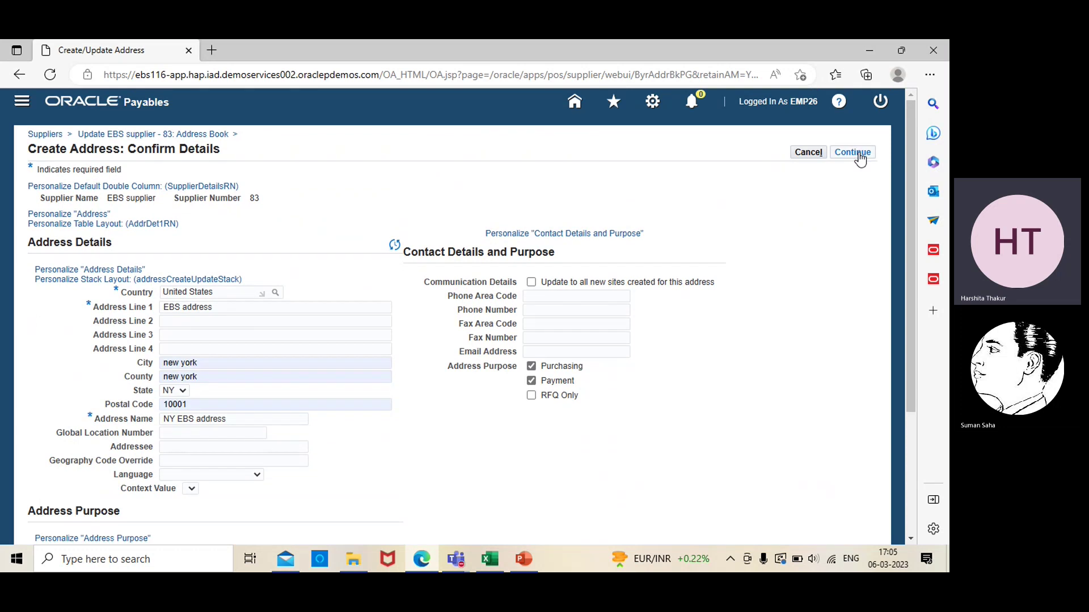
Create the NY EBS address site for operating unit OU EBS and apply it.
left_click(859, 156)
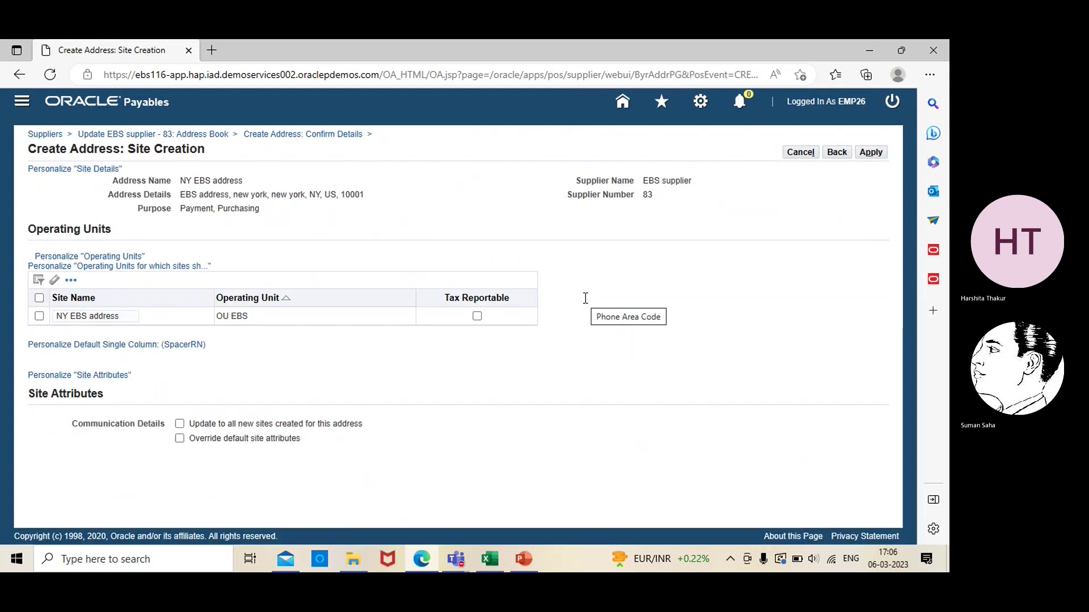
left_click(39, 316)
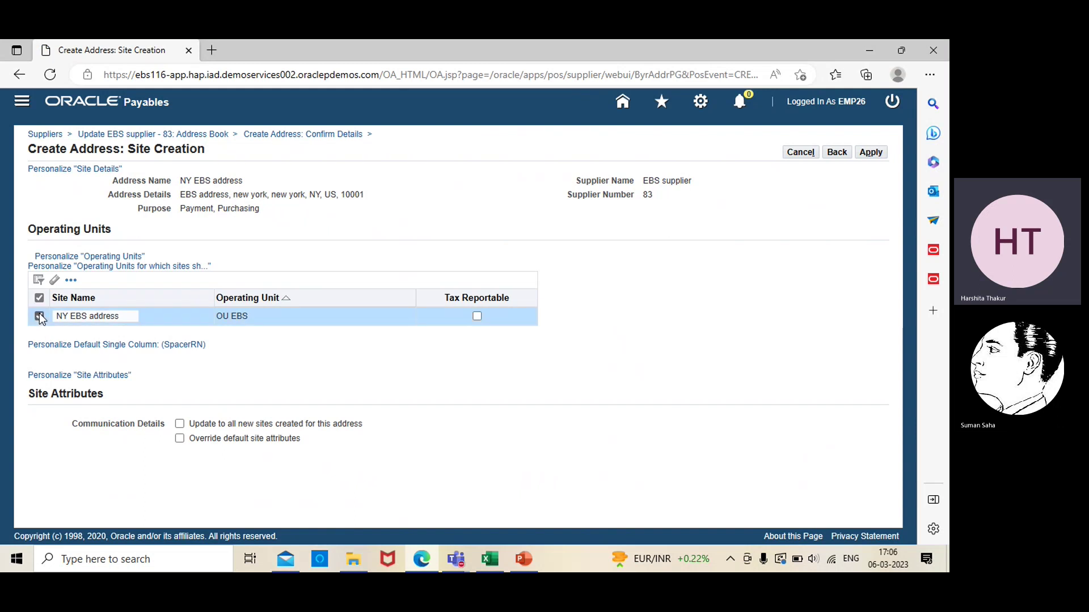
left_click(866, 155)
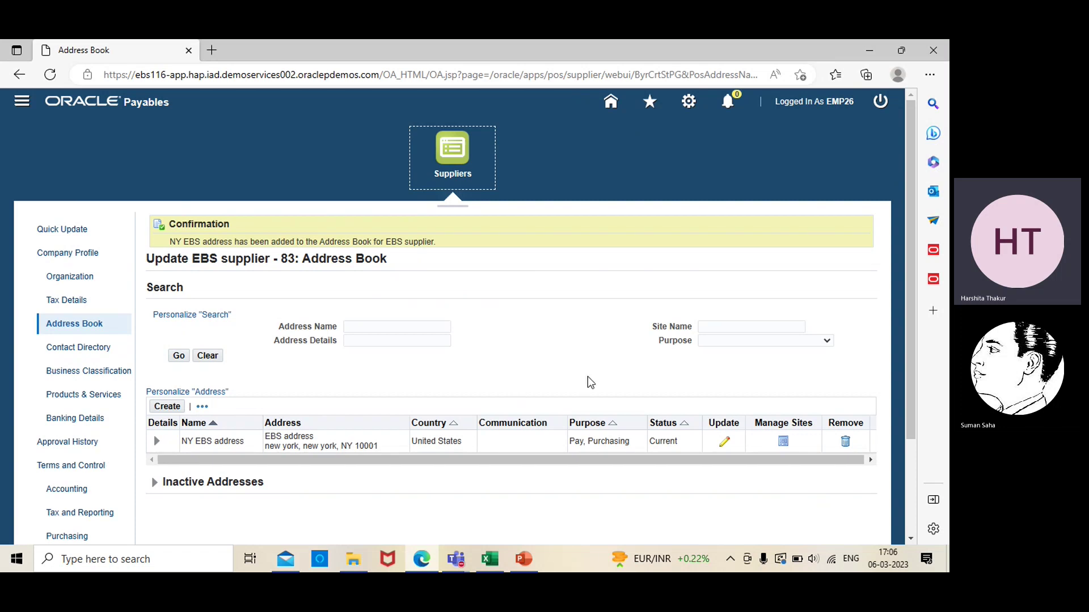
Open the supplier's Invoice Management settings for the NY EBS address site.
left_click(910, 539)
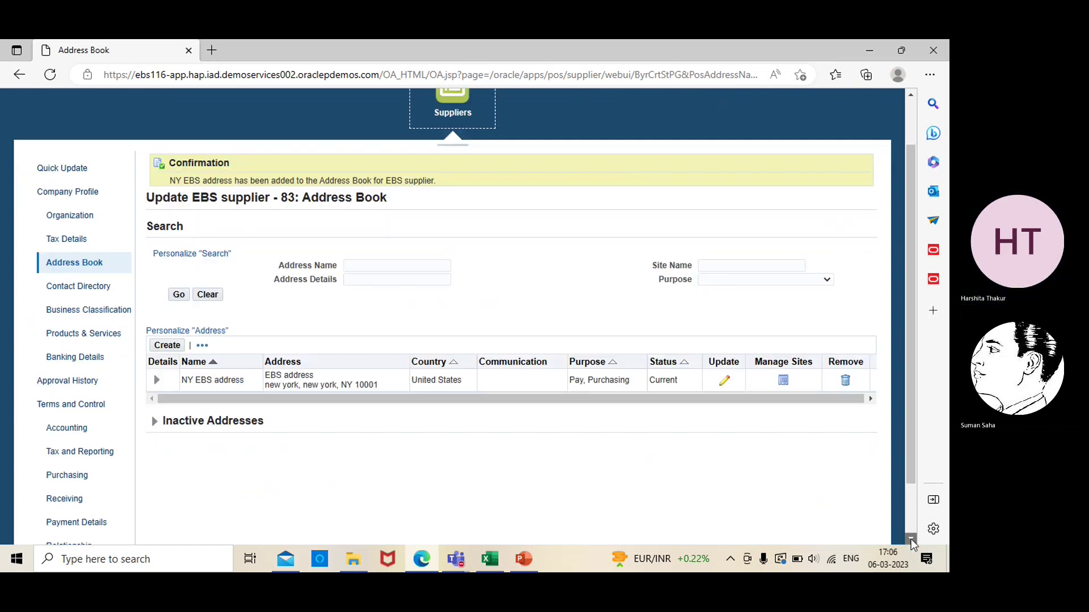
left_click(911, 539)
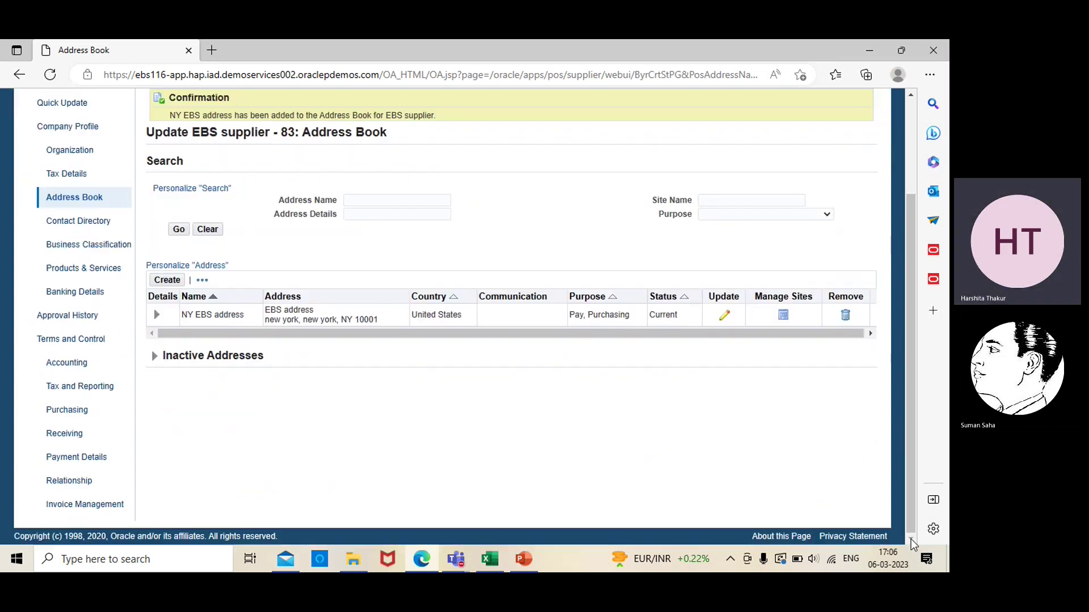
left_click(84, 507)
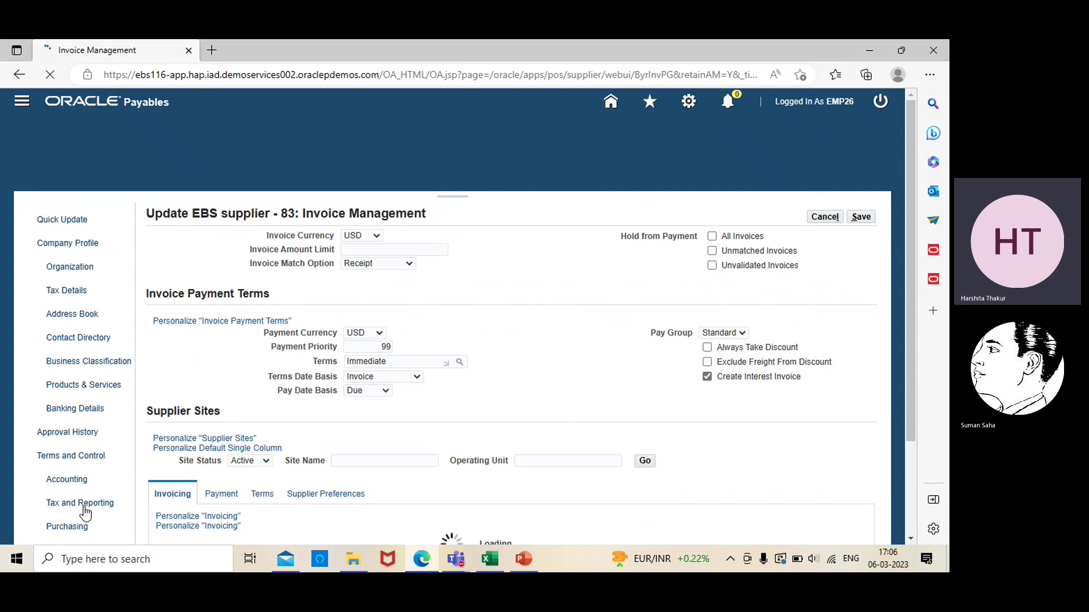
scroll(911, 539, "down", 3)
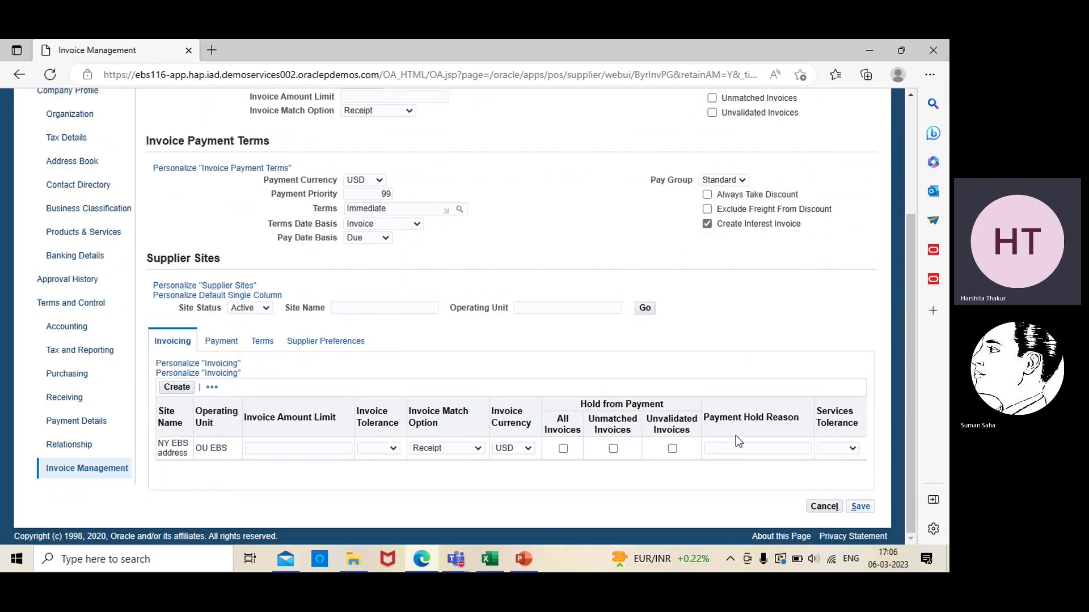
Review the sites' Payment settings, then return to the Invoicing settings (Receipt match, USD).
left_click(231, 342)
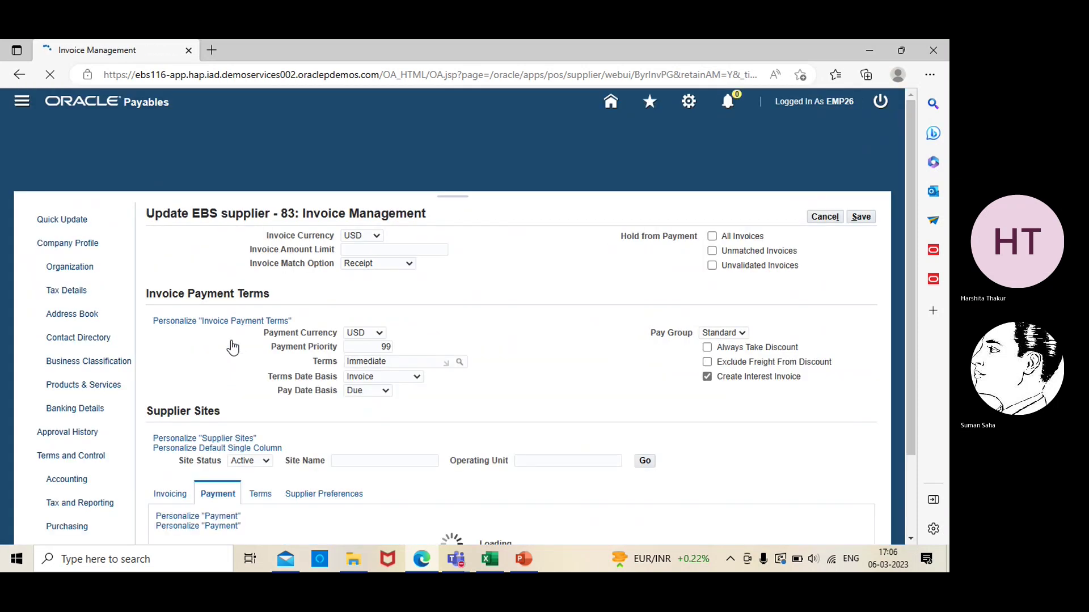
left_click(911, 538)
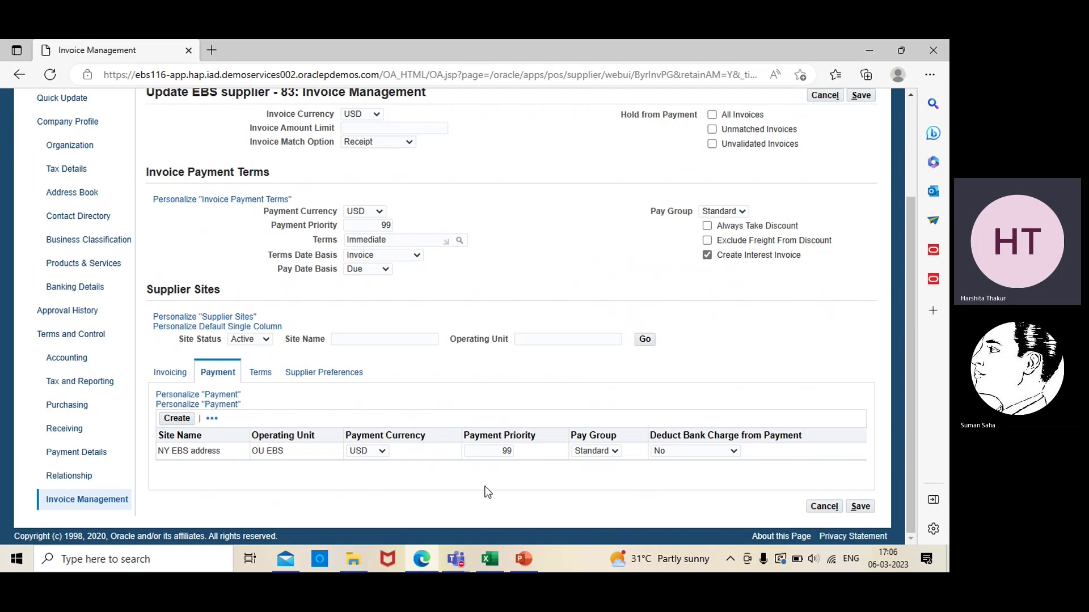
left_click(169, 374)
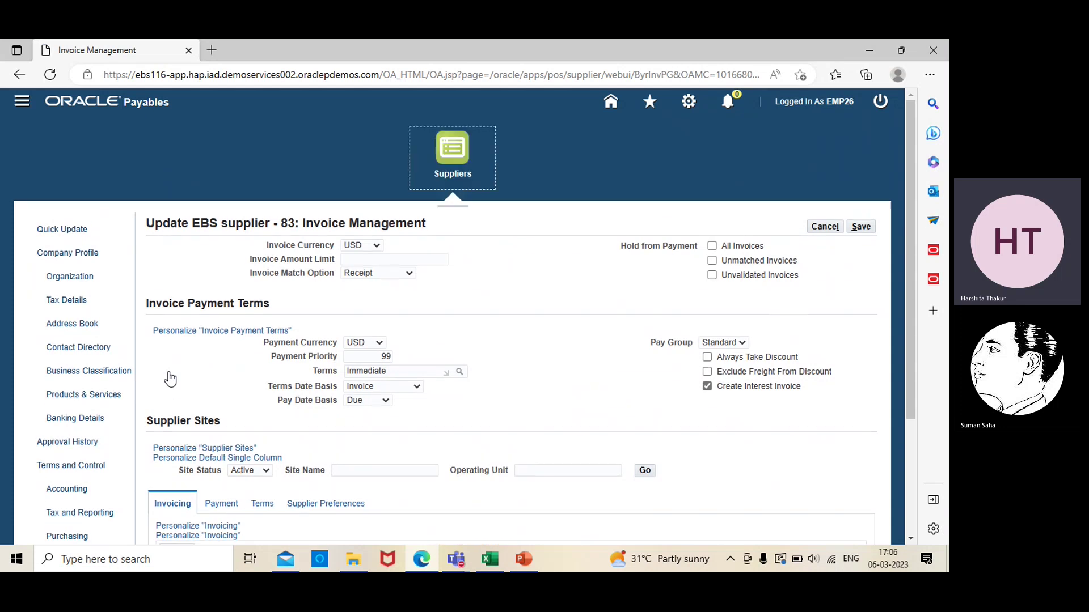
left_click(910, 539)
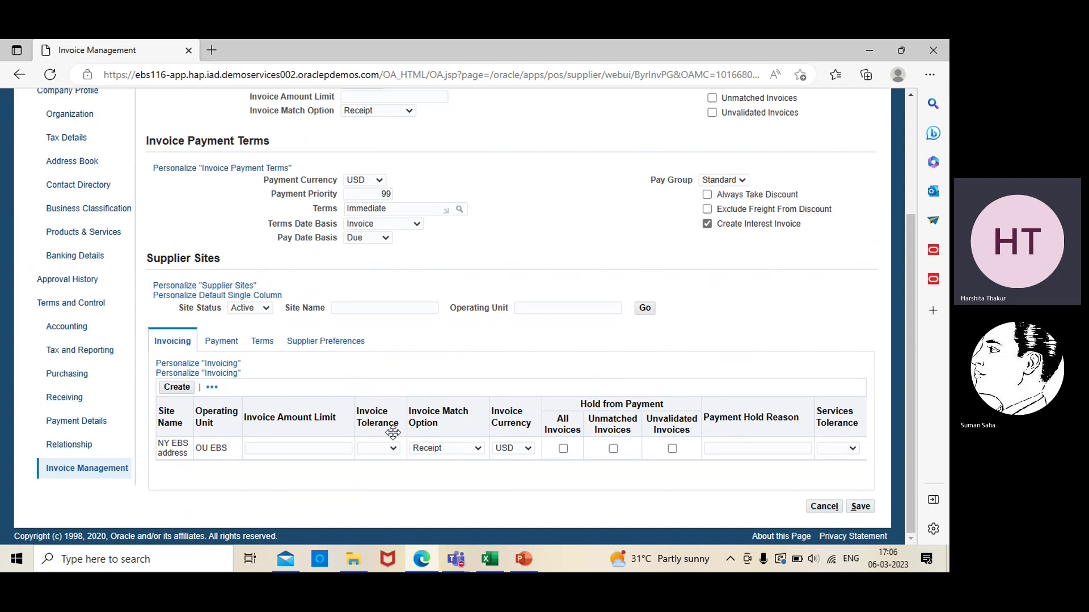
left_click(84, 429)
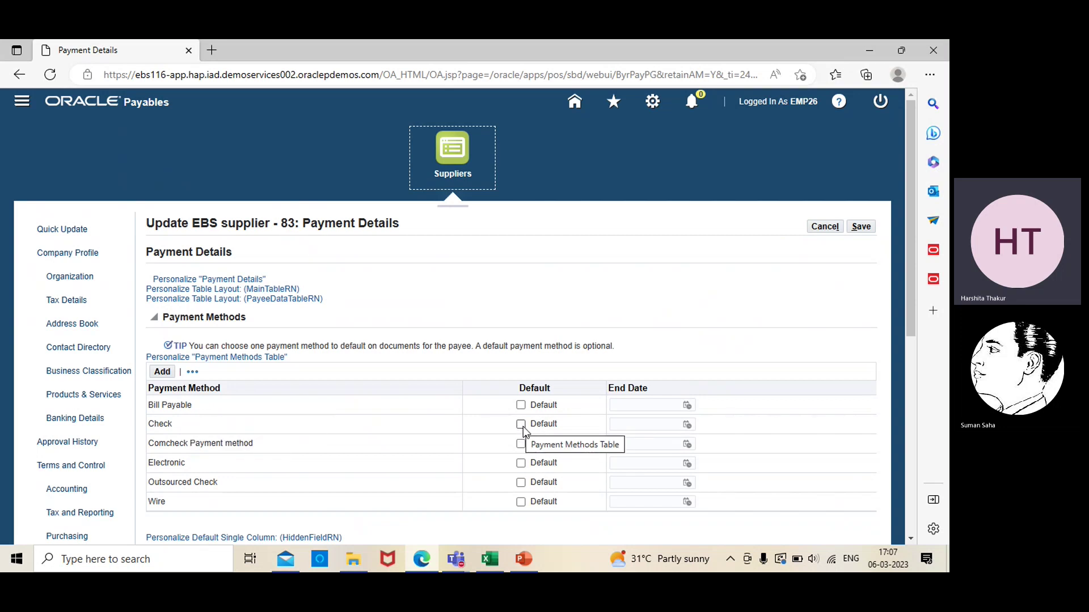
Review the supplier's payment methods and attributes and save the Payment Details.
scroll(911, 542, "down", 5)
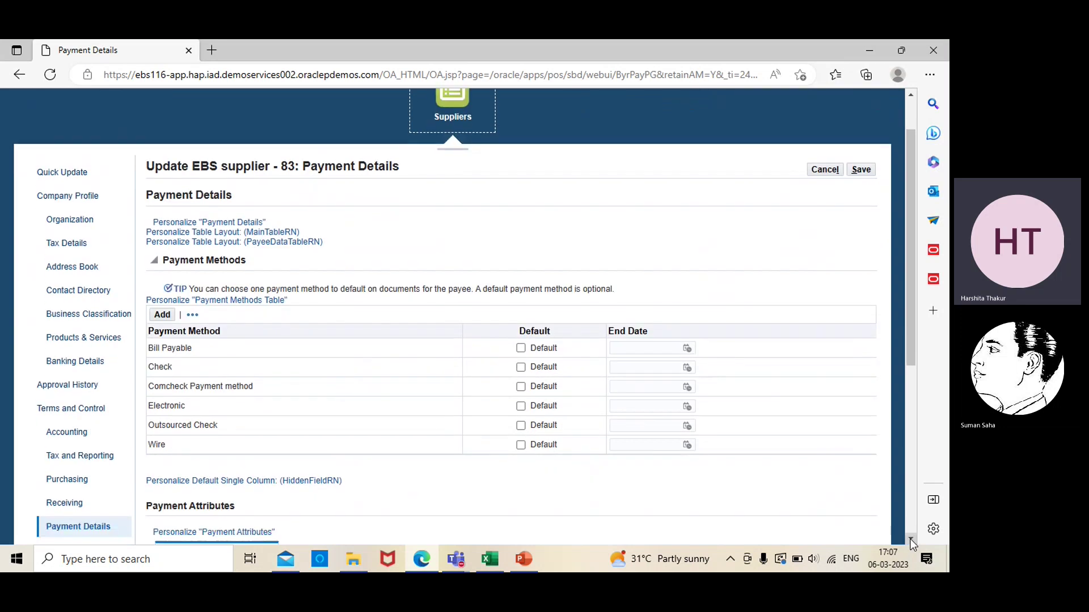
scroll(912, 542, "down", 2)
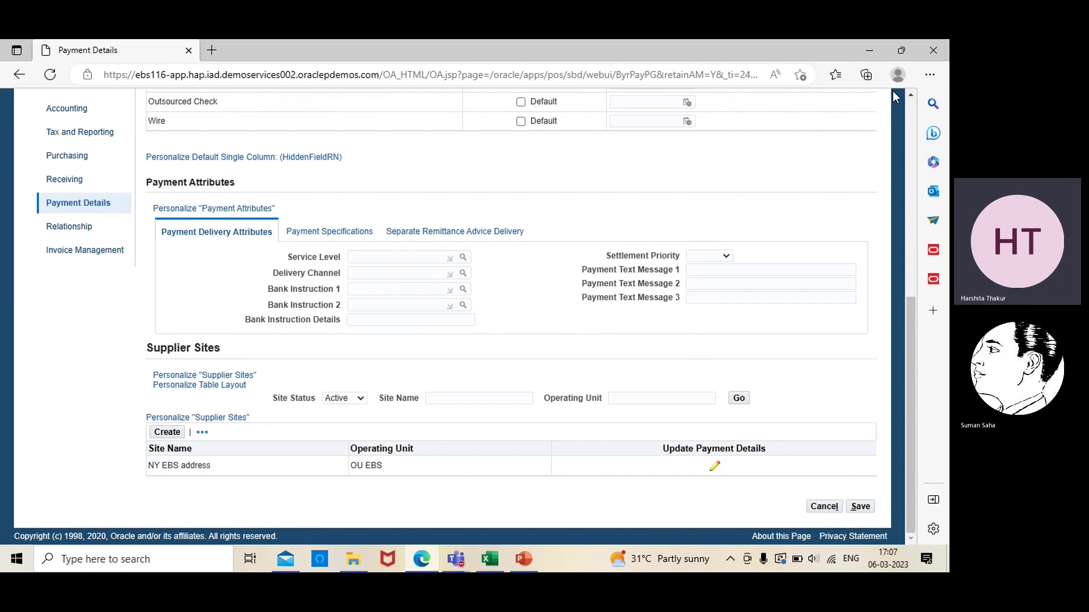
left_click(912, 113)
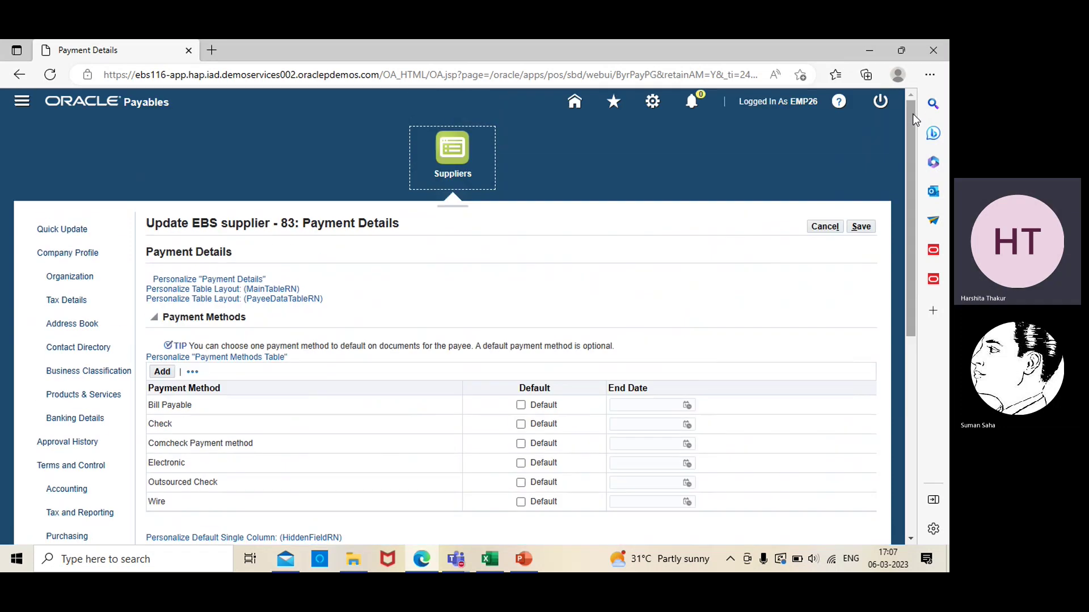
left_click(863, 227)
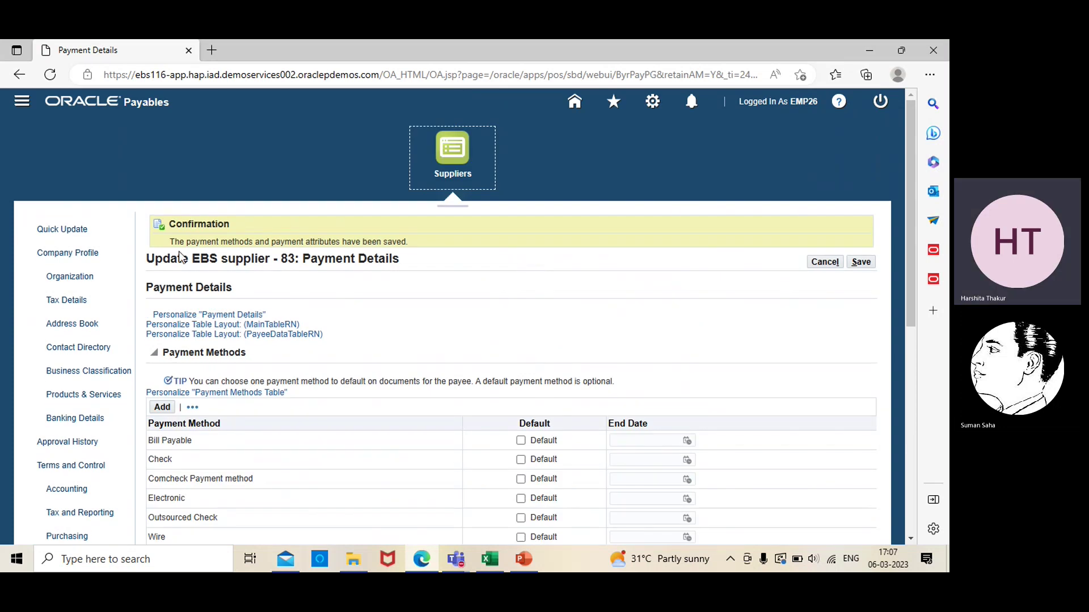
left_click(71, 493)
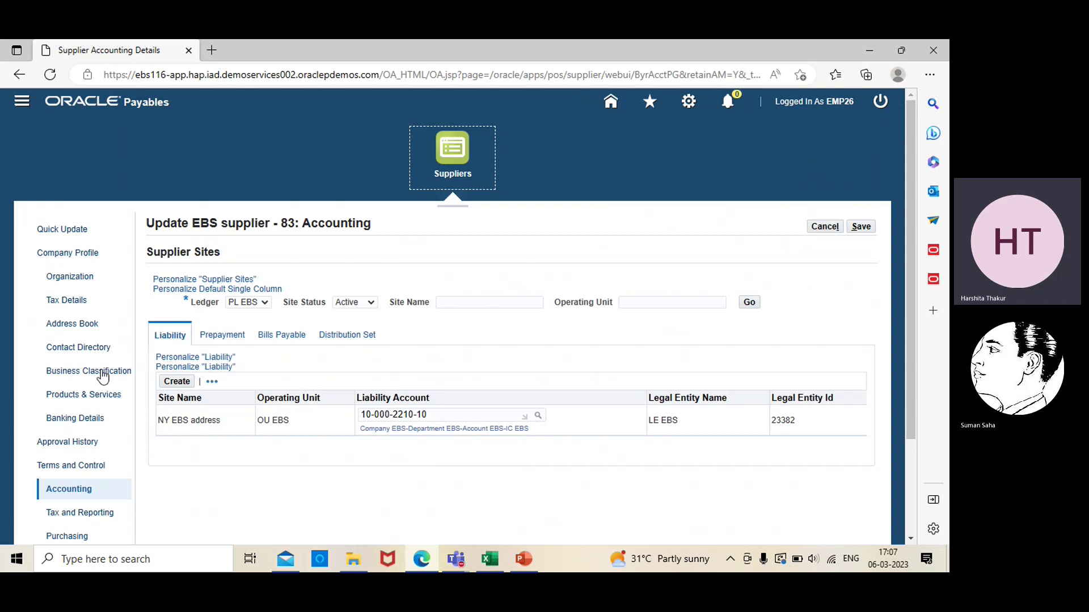
left_click(218, 338)
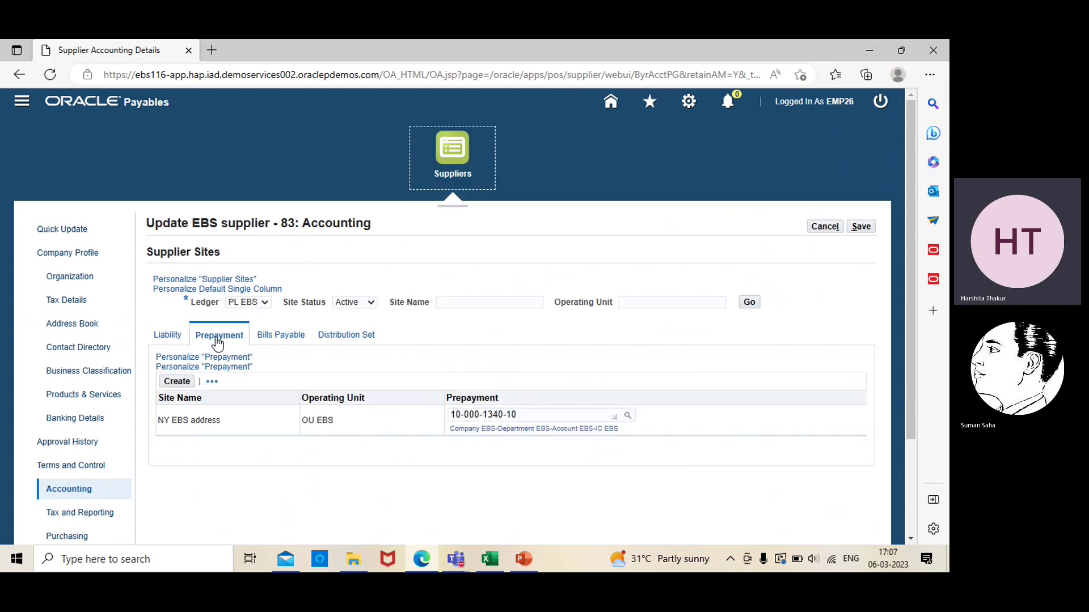
left_click(273, 340)
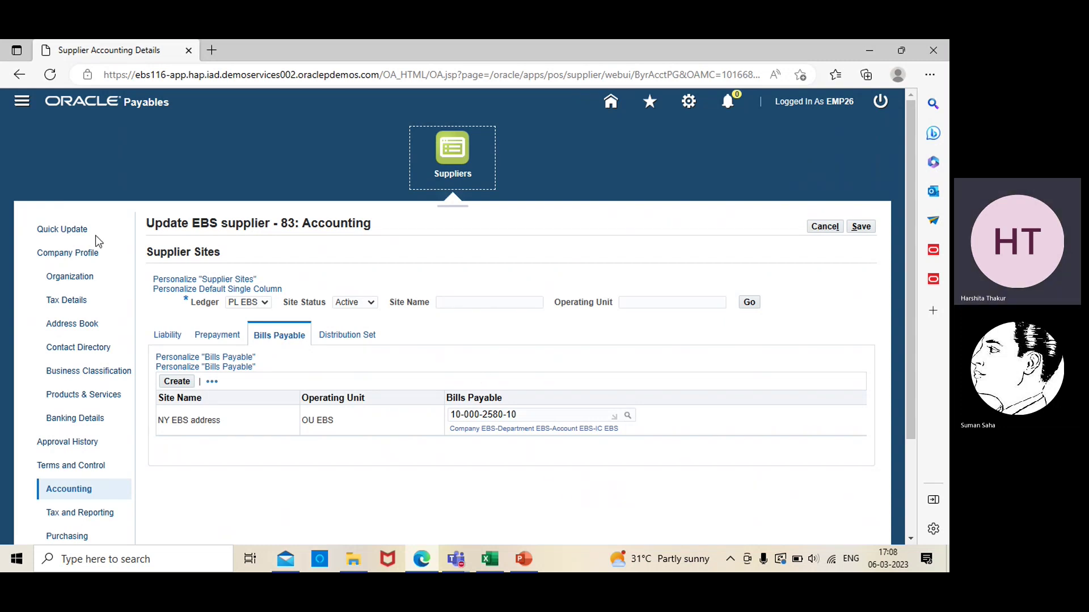
left_click(61, 231)
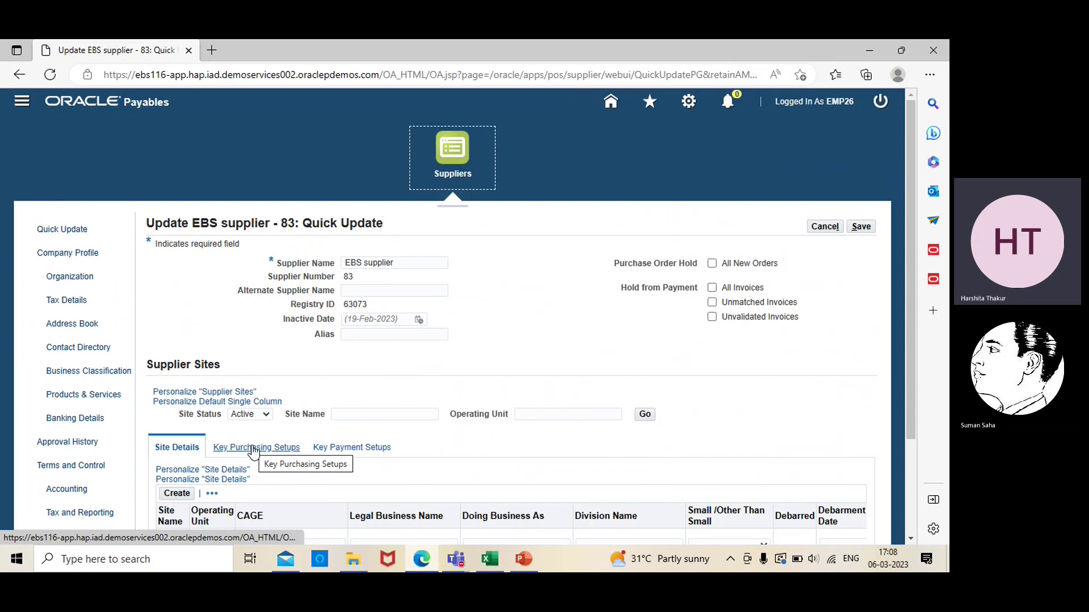
Show the Key Purchasing Setups table scrolled right to the Freight Terms column.
left_click(254, 449)
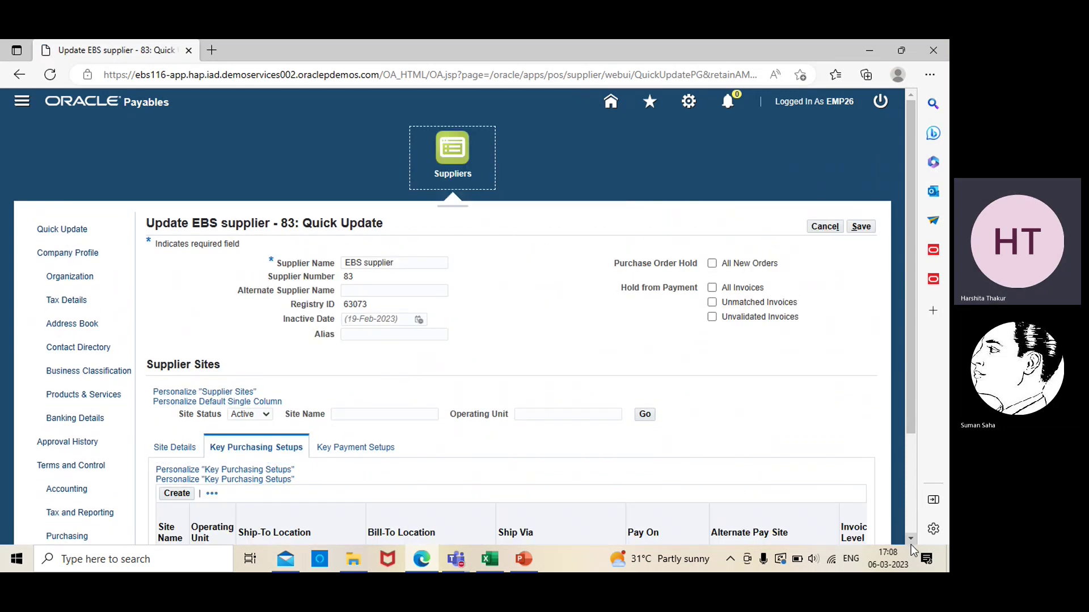
scroll(911, 541, "down", 3)
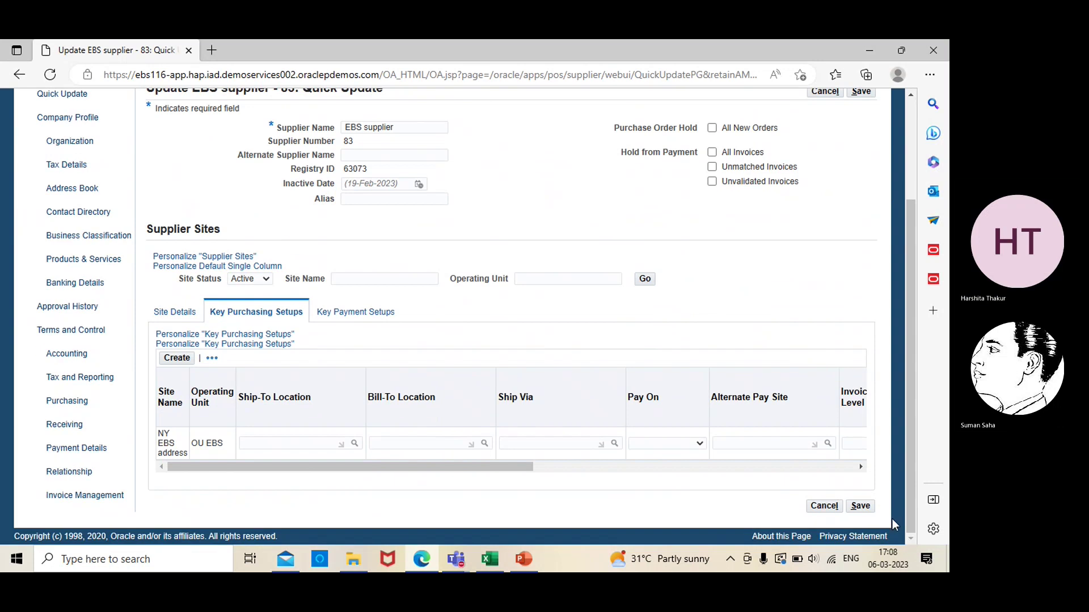
left_click(860, 467)
left_click(861, 467)
left_click(860, 466)
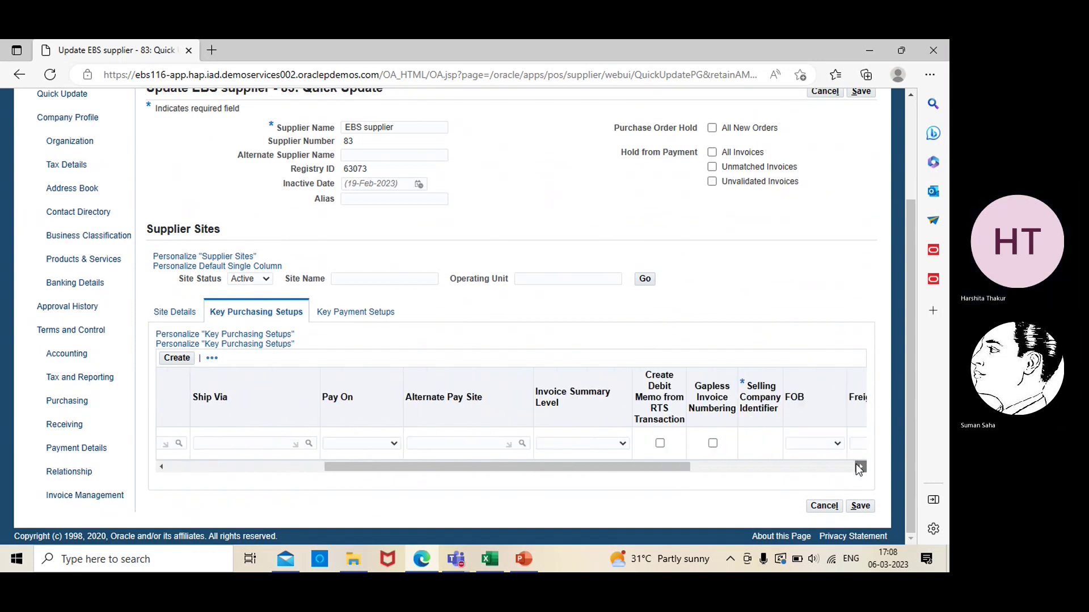
left_click(860, 467)
left_click(860, 467)
left_click(860, 467)
left_click(860, 467)
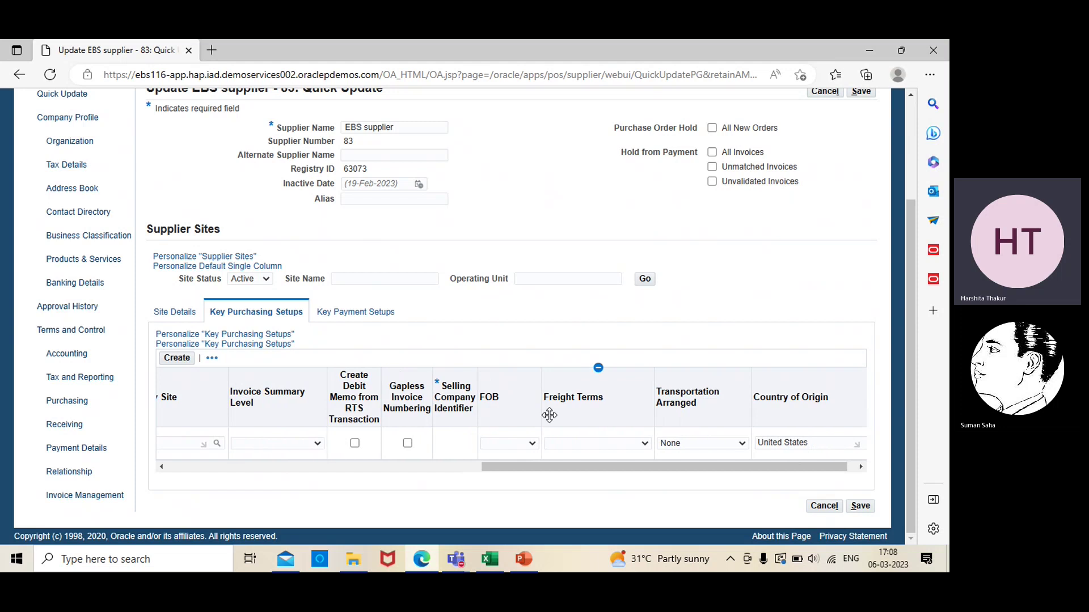
Set the site's Freight Terms to NONE and save the Quick Update changes.
left_click(646, 445)
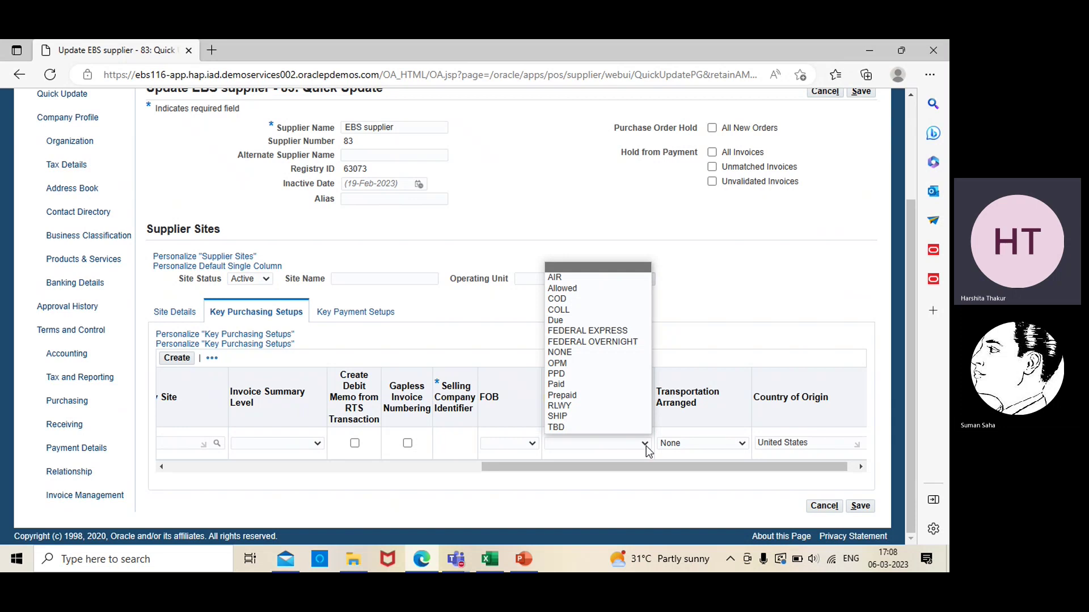
left_click(551, 353)
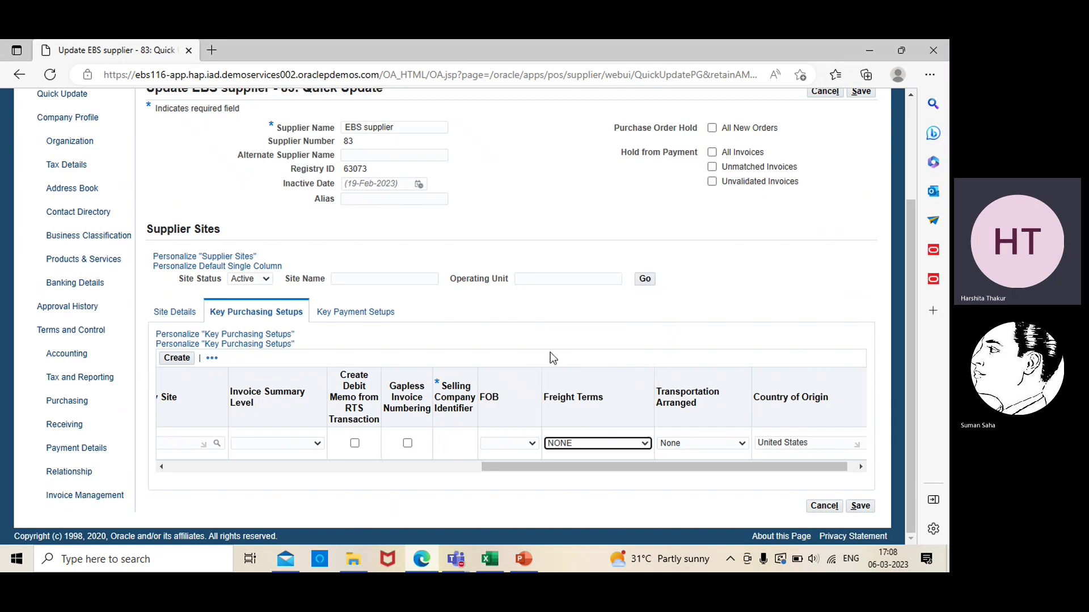
left_click(613, 338)
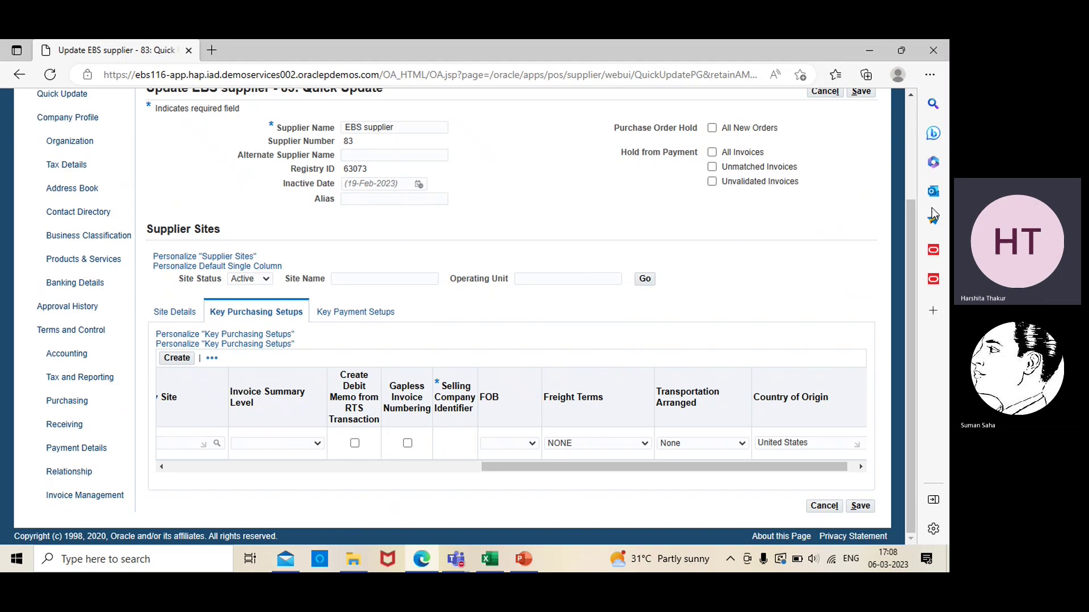
scroll(916, 148, "up", 3)
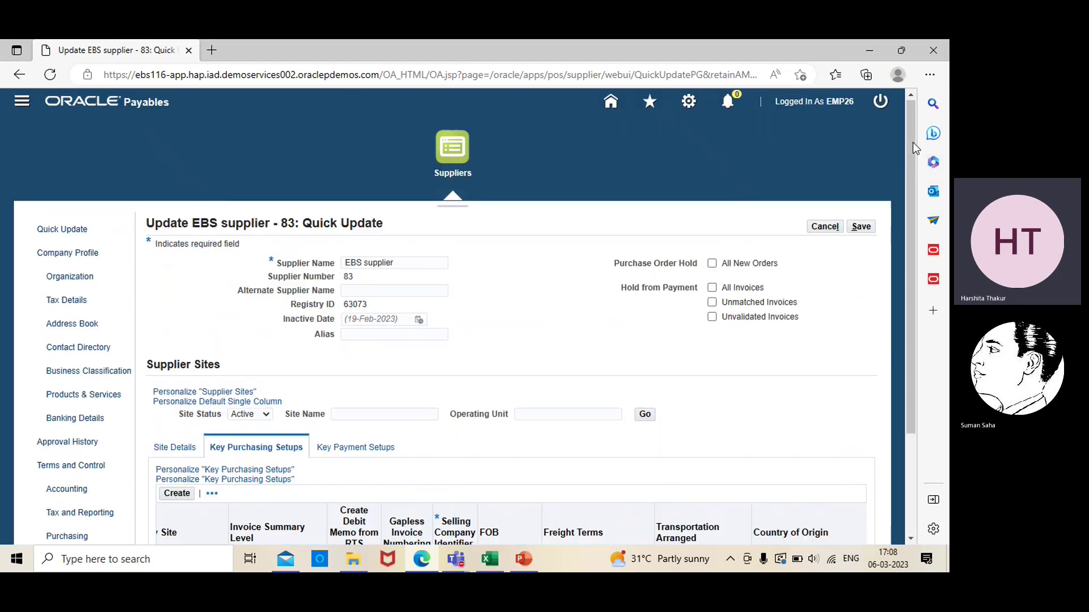
left_click(861, 227)
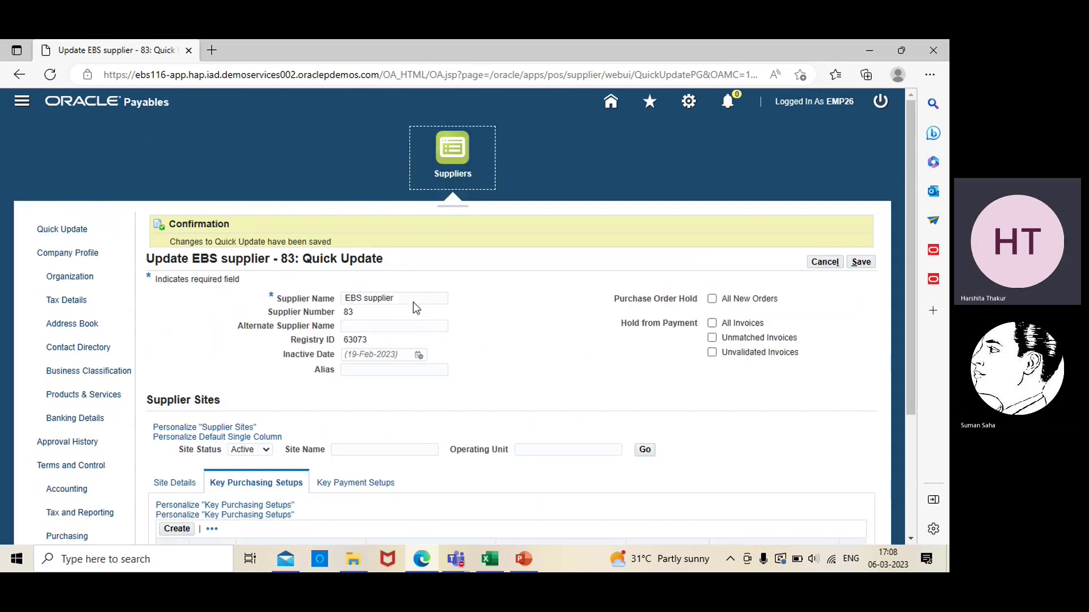
left_click(67, 491)
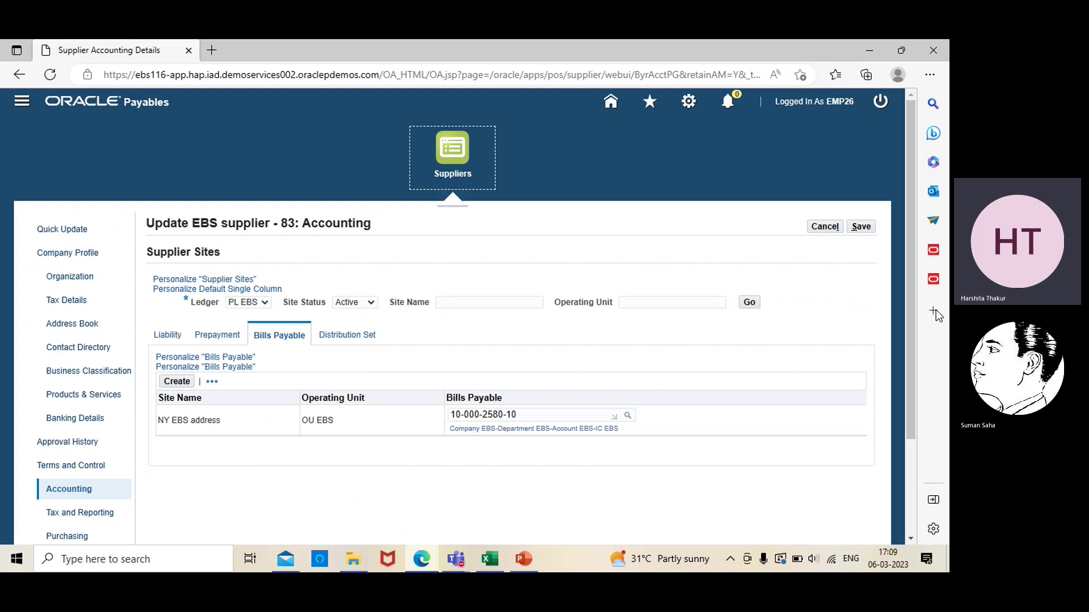
left_click(861, 226)
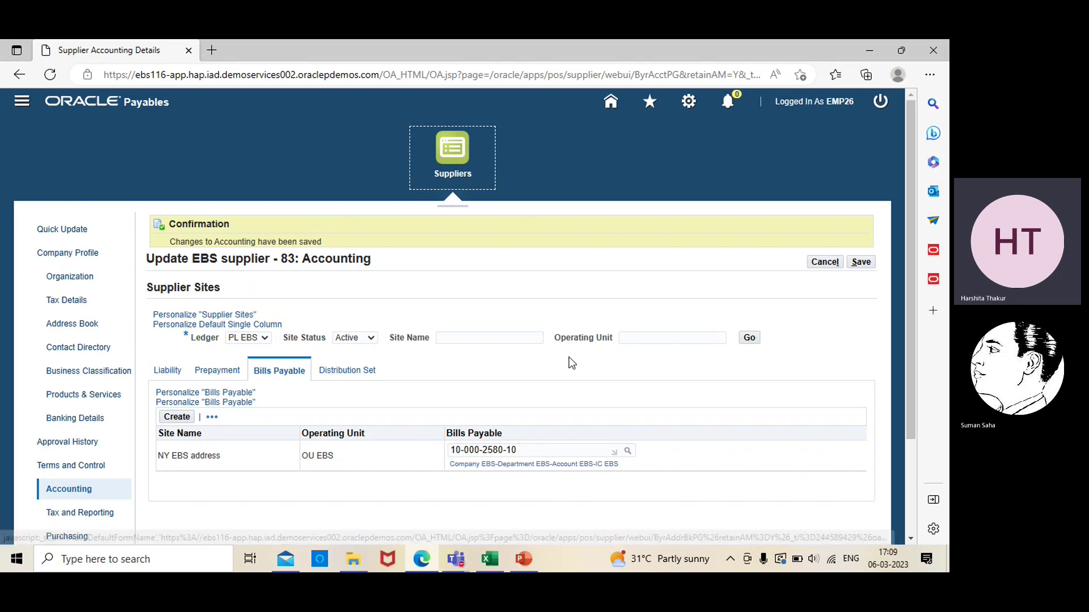
Save the supplier's Accounting page settings once more.
scroll(909, 538, "down", 2)
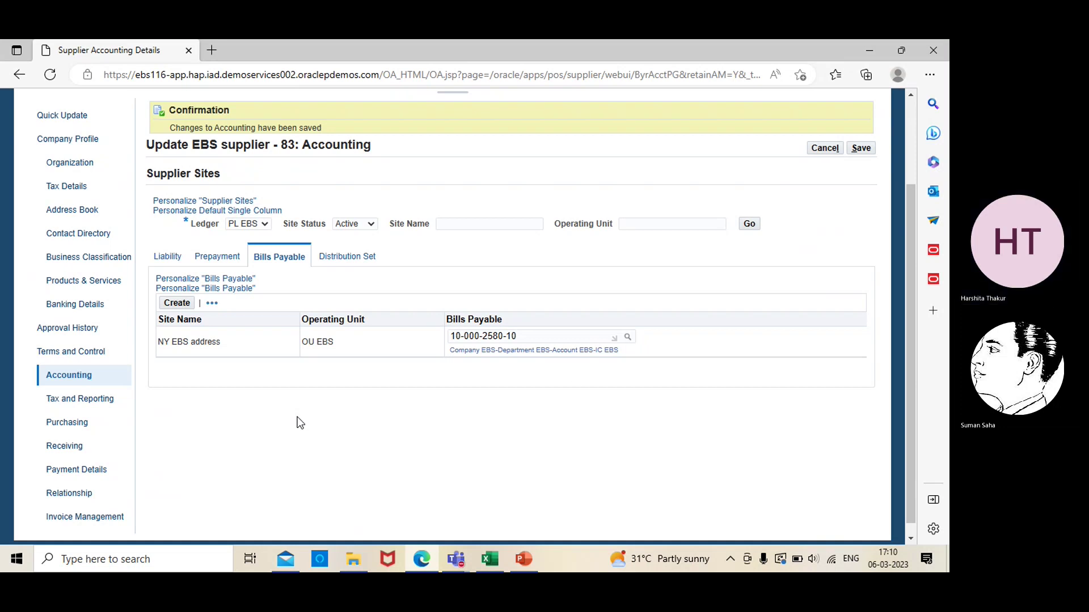
scroll(913, 126, "up", 2)
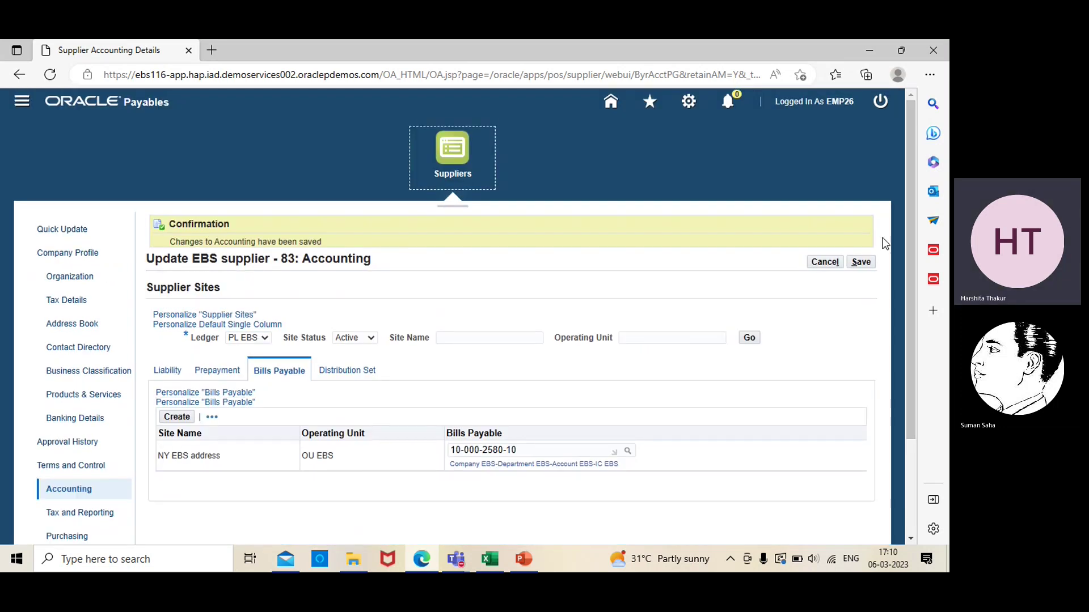
left_click(860, 262)
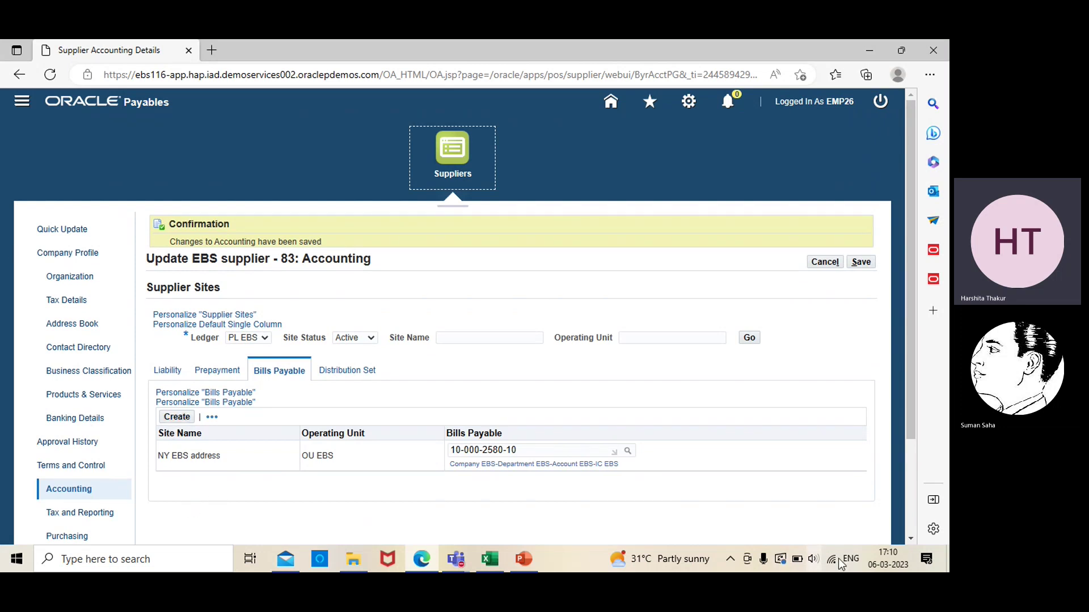
Return to the Suppliers home page with its published assessments and quick links.
scroll(909, 540, "down", 2)
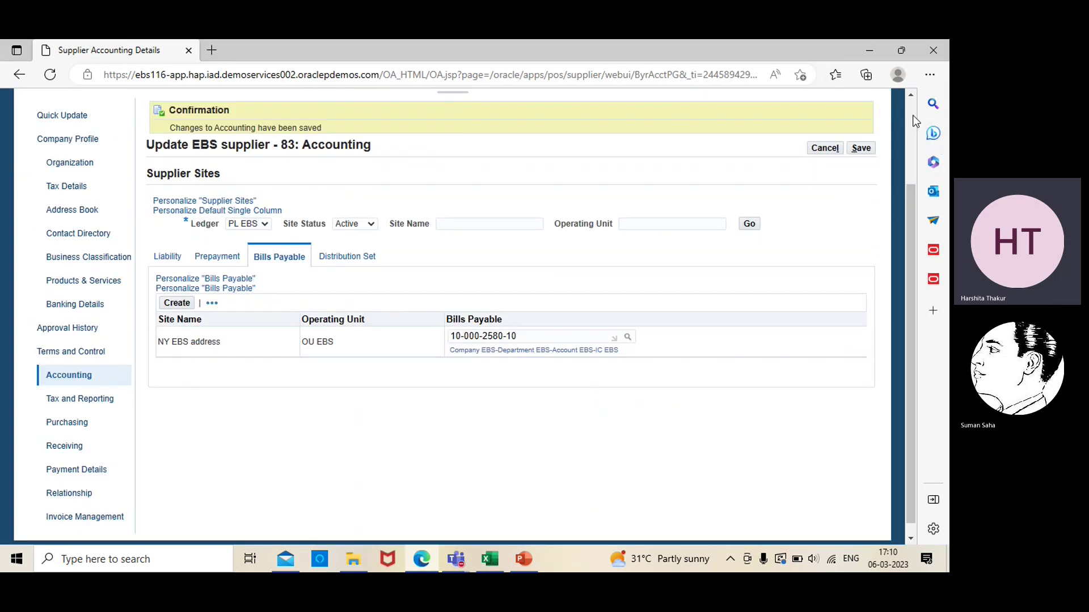
scroll(913, 115, "up", 2)
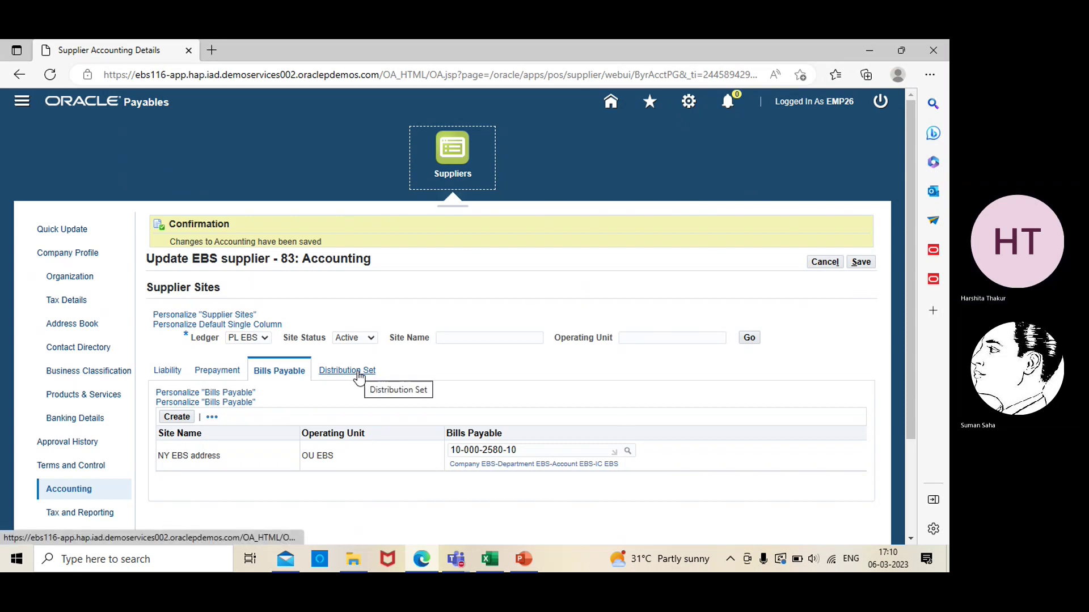
left_click(448, 164)
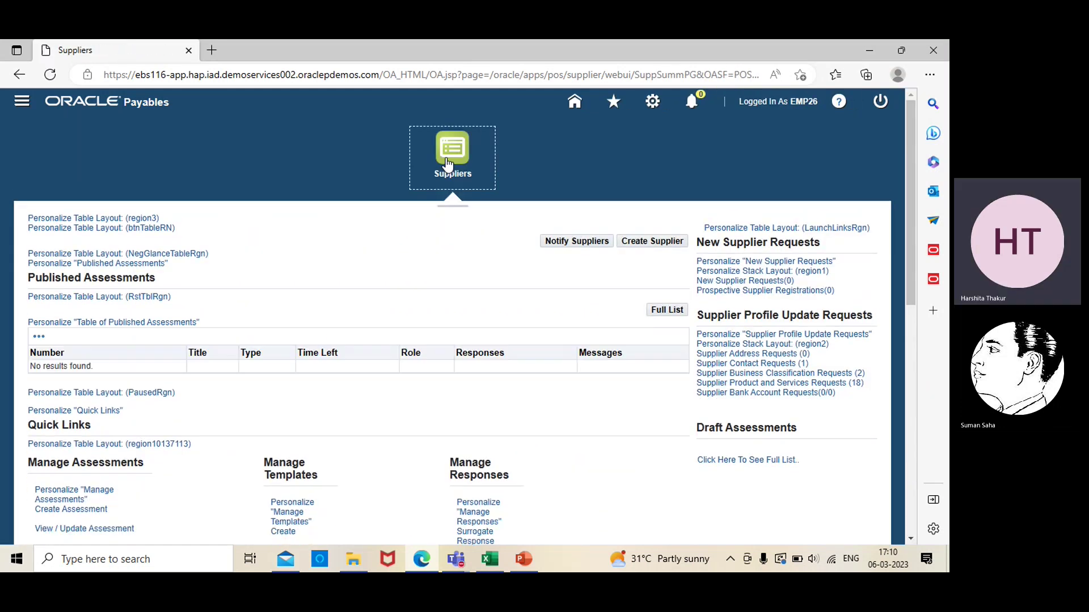
Search suppliers by name ebs%, then go back to the Suppliers home page.
left_click(910, 539)
scroll(910, 539, "down", 8)
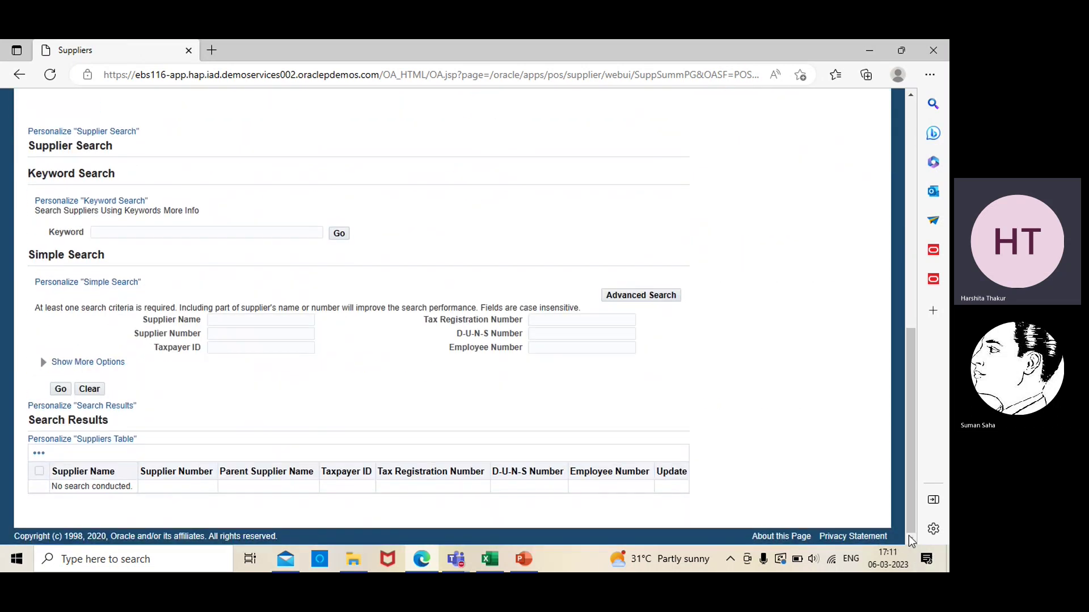
left_click(234, 321)
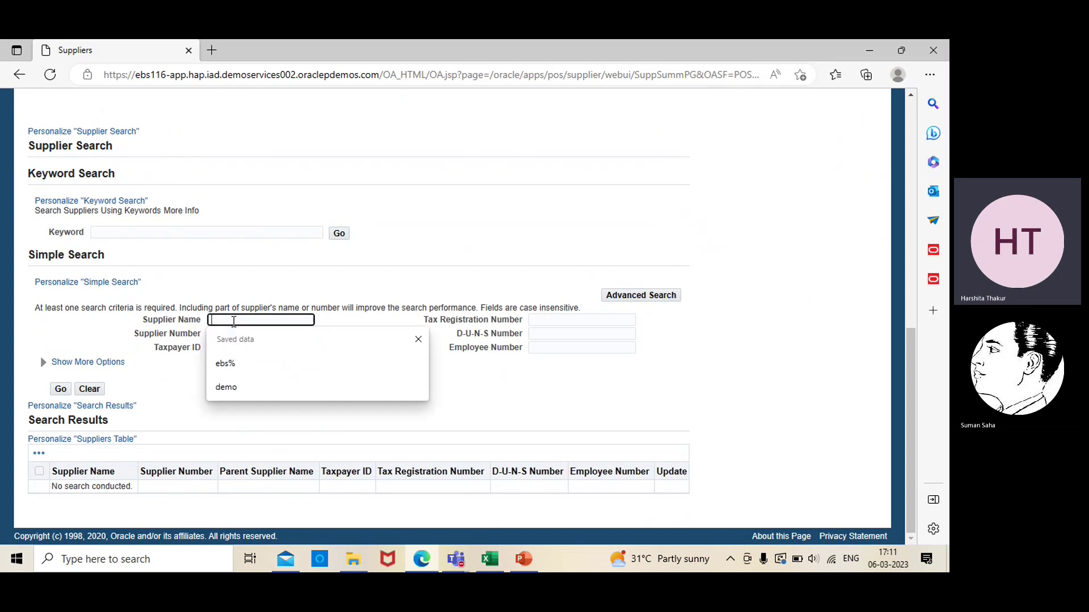
type("e")
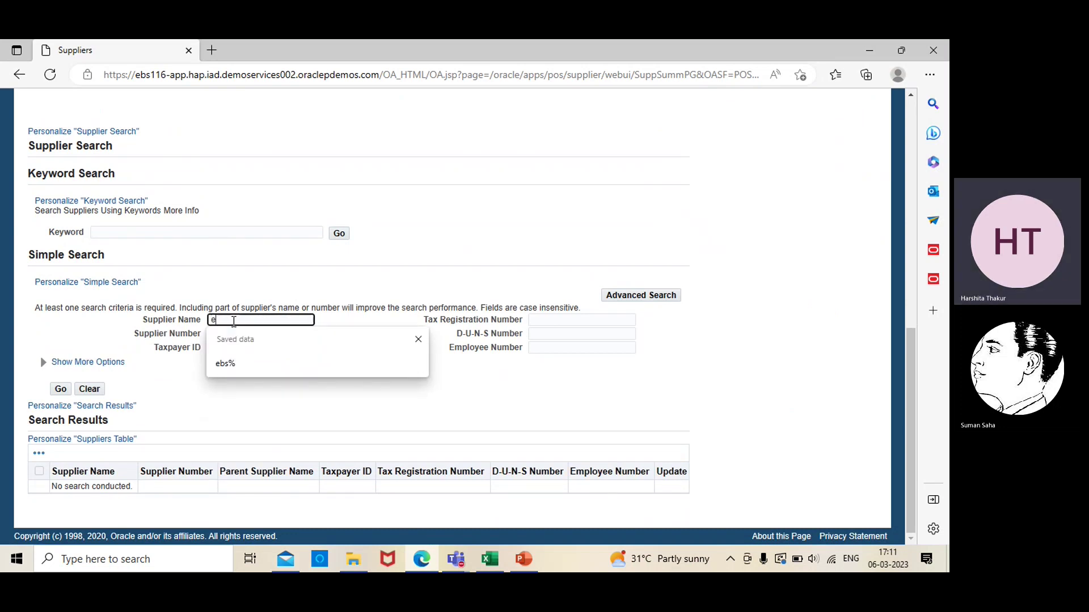
type("bs%")
key("Return")
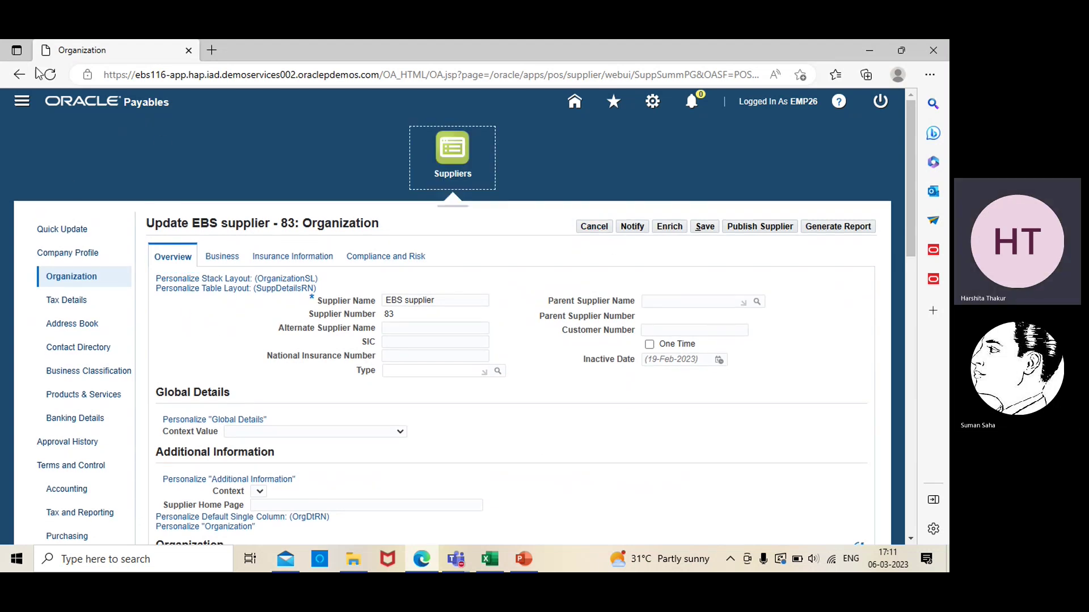
left_click(454, 169)
Repeat the supplier name search using the saved ebs% pattern to reach EBS supplier.
left_click(912, 538)
left_click_drag(911, 537, 912, 536)
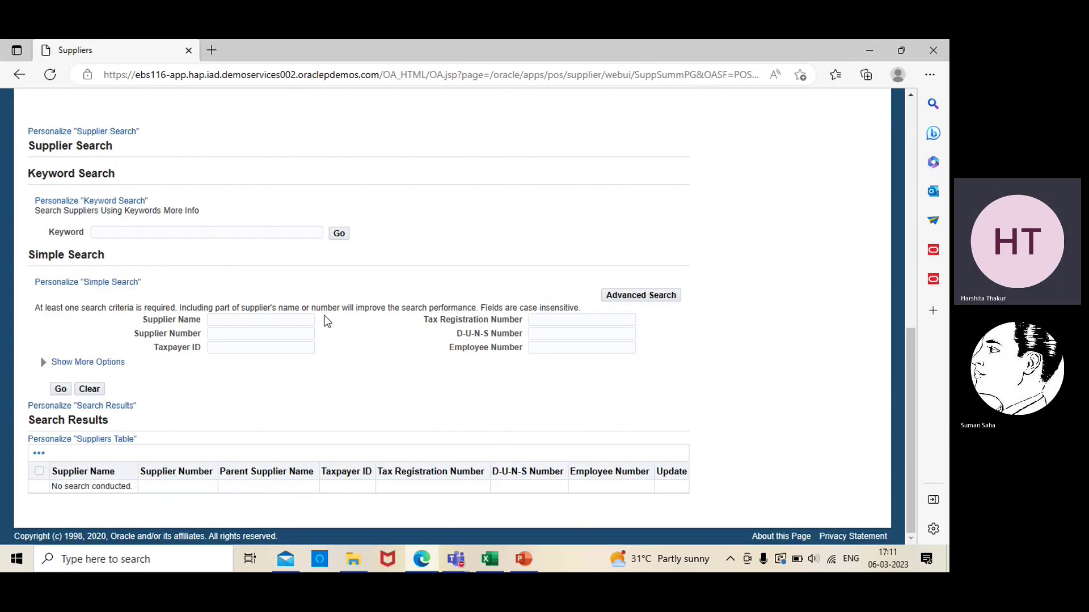
left_click(297, 330)
left_click(286, 324)
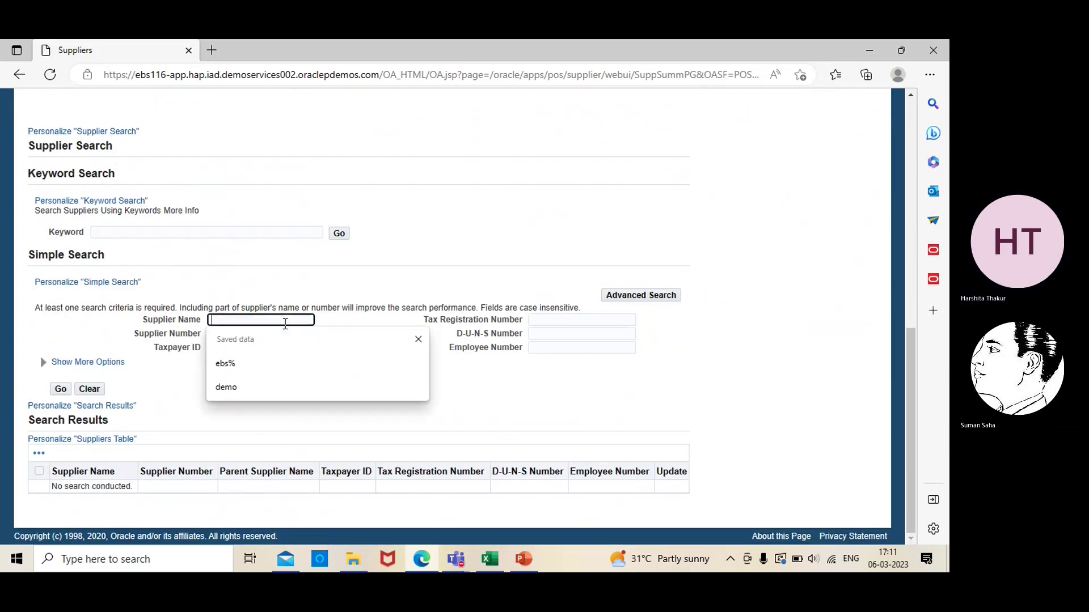
left_click(252, 360)
left_click(60, 389)
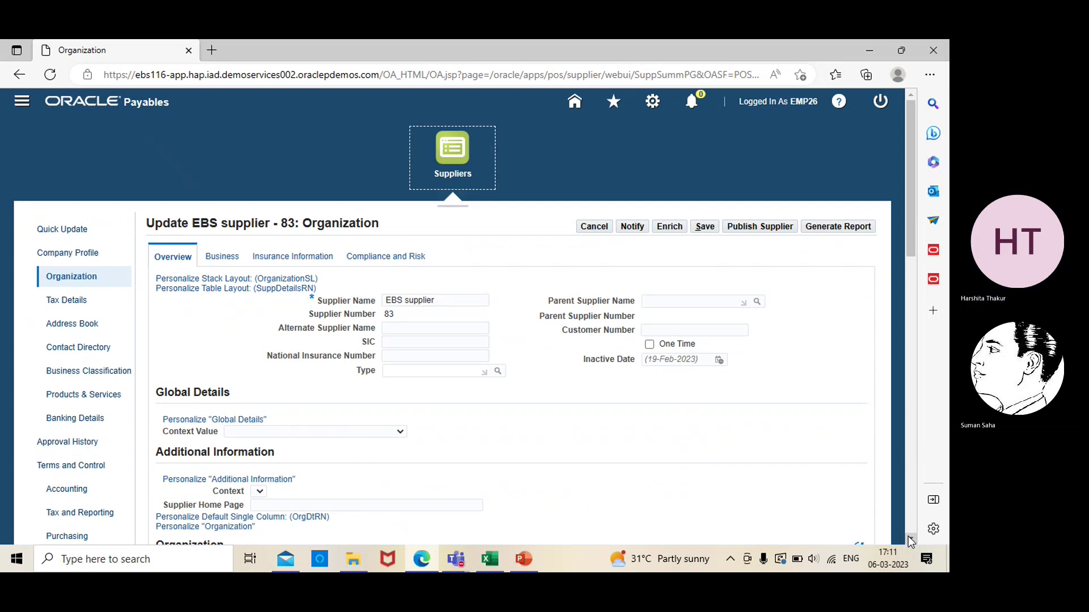
Review EBS supplier's organization details and its NY EBS address book, then switch to PowerPoint.
left_click(909, 537)
left_click_drag(909, 538, 909, 538)
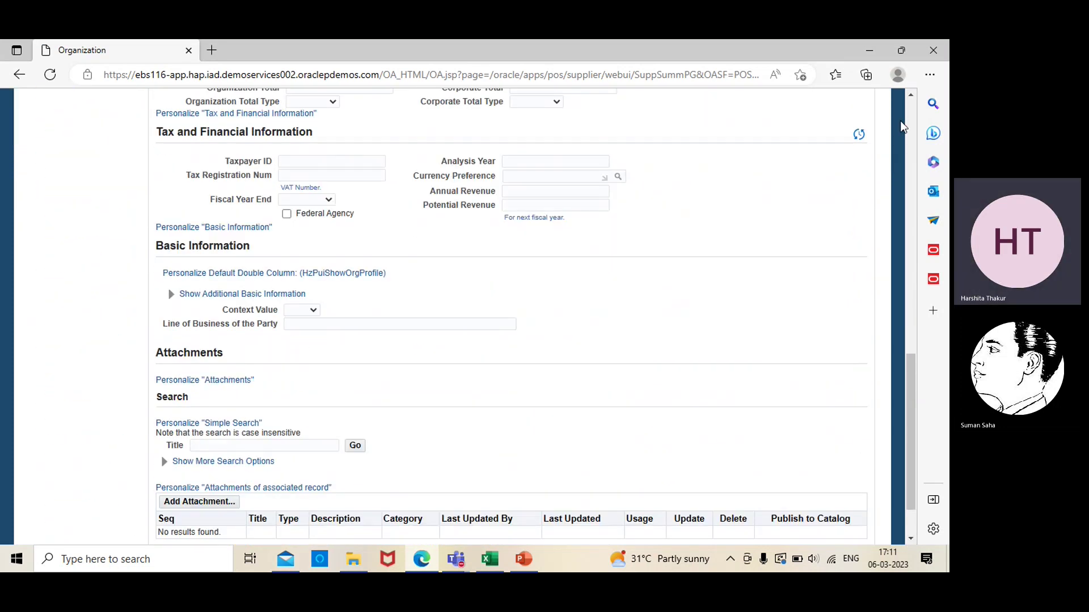
left_click_drag(905, 119, 910, 114)
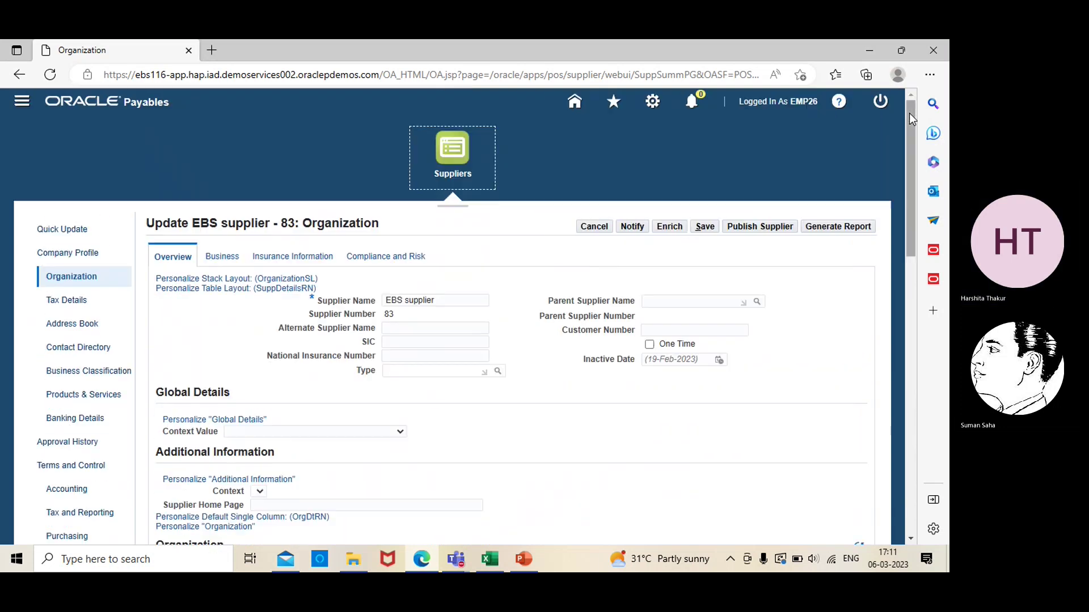
left_click(66, 331)
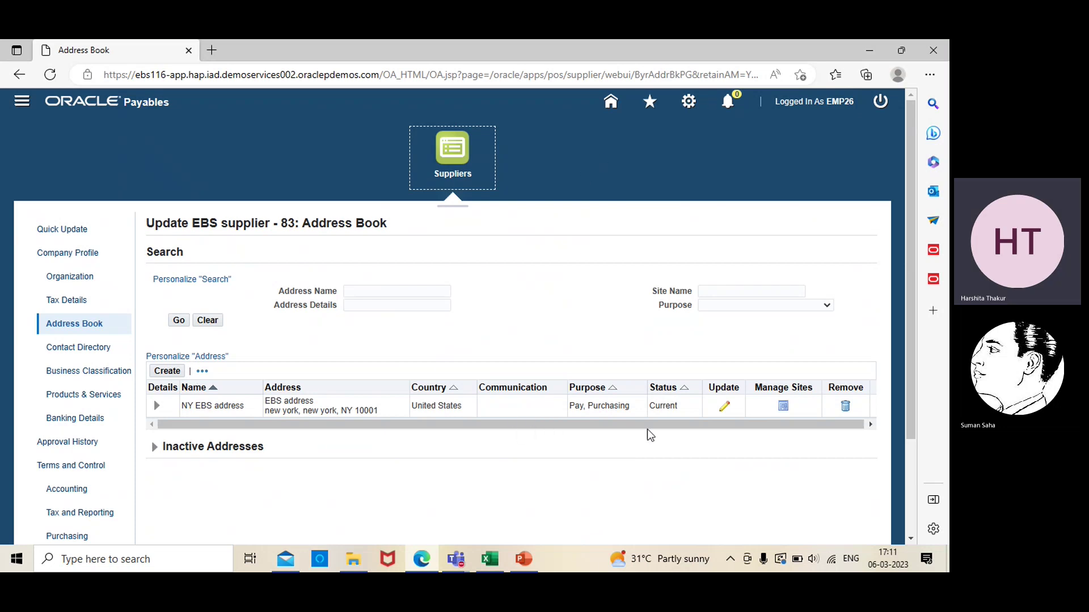
left_click(524, 560)
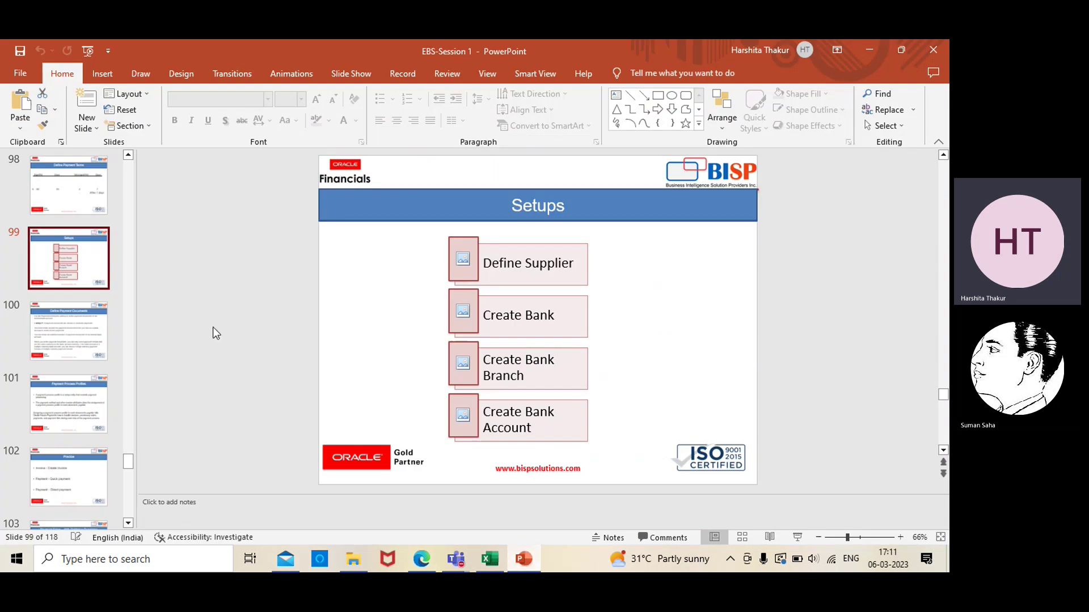
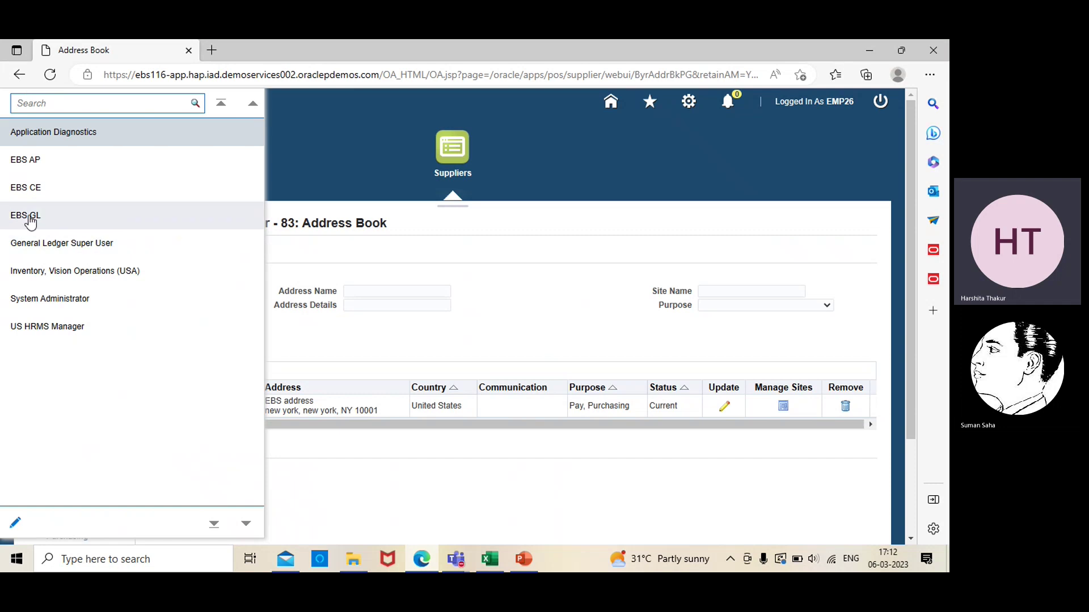
After viewing EBS CE's functions, launch EBS AP's Invoices > Entry > Invoices form in a new tab.
left_click(41, 199)
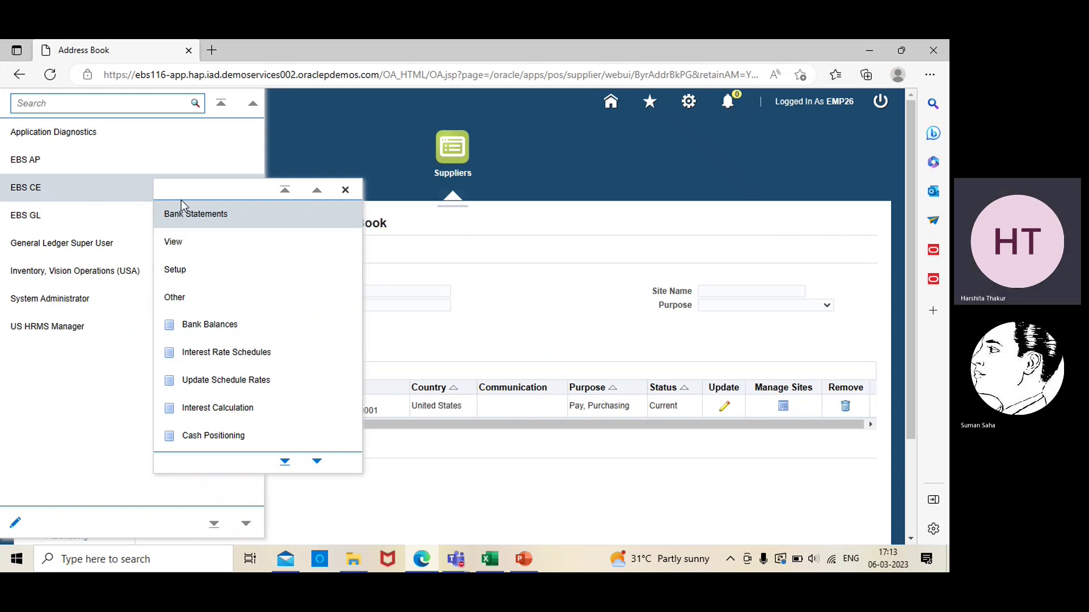
left_click(29, 162)
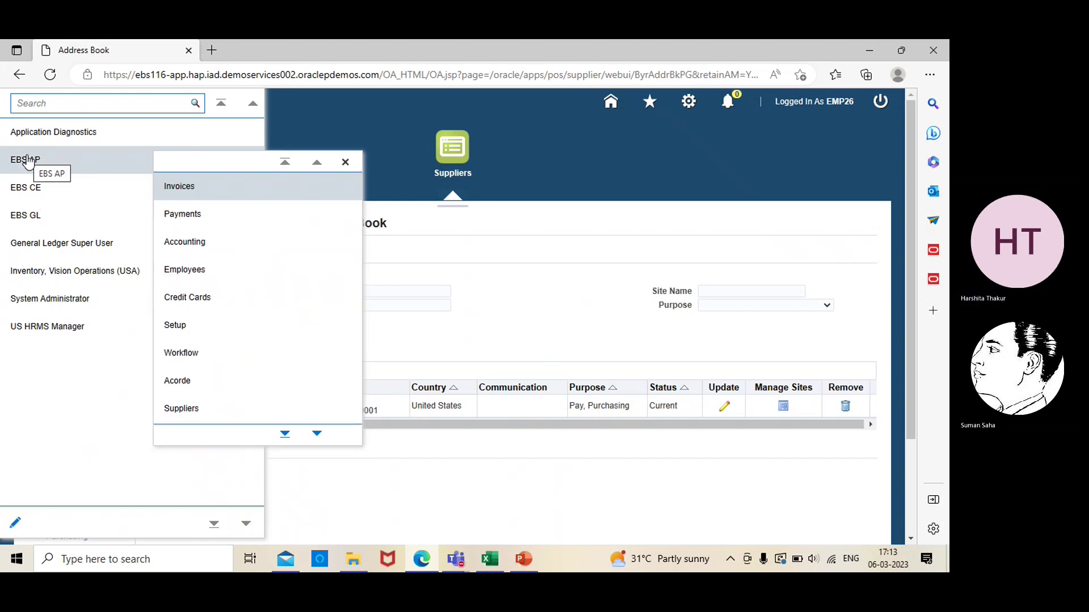
left_click(281, 188)
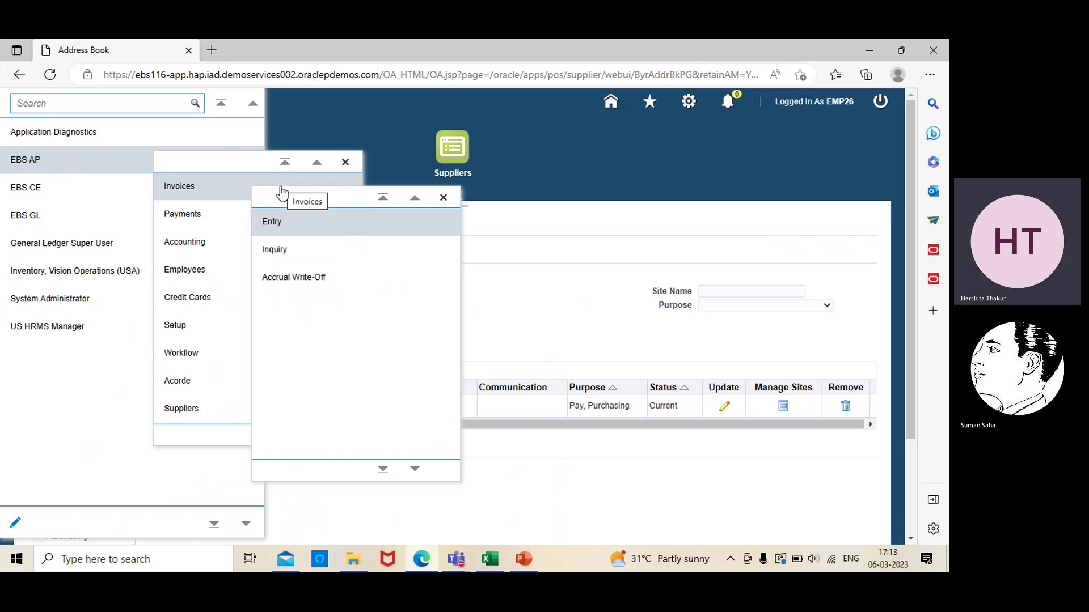
left_click(300, 235)
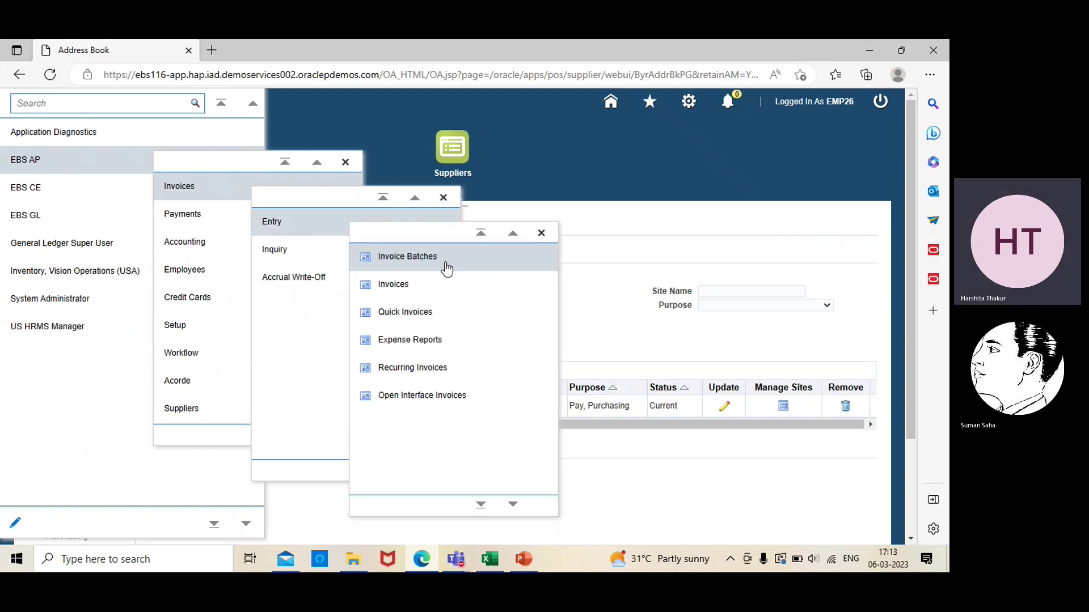
left_click(433, 290)
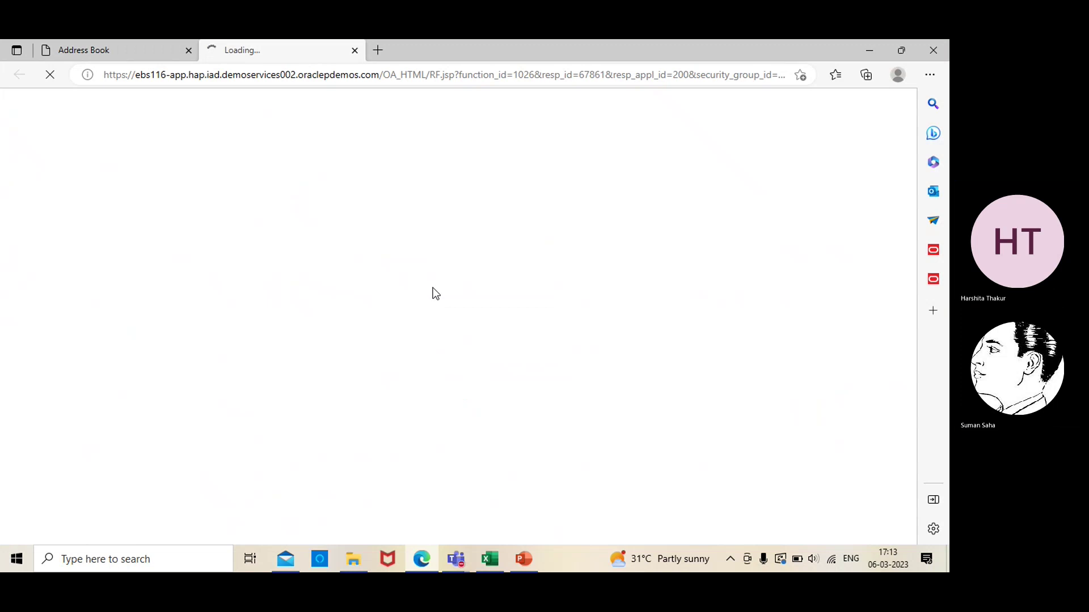
Start the Forms session from the frmservlet .jnlp file, close the Invoice Workbench and minimize Oracle Applications.
left_click(685, 136)
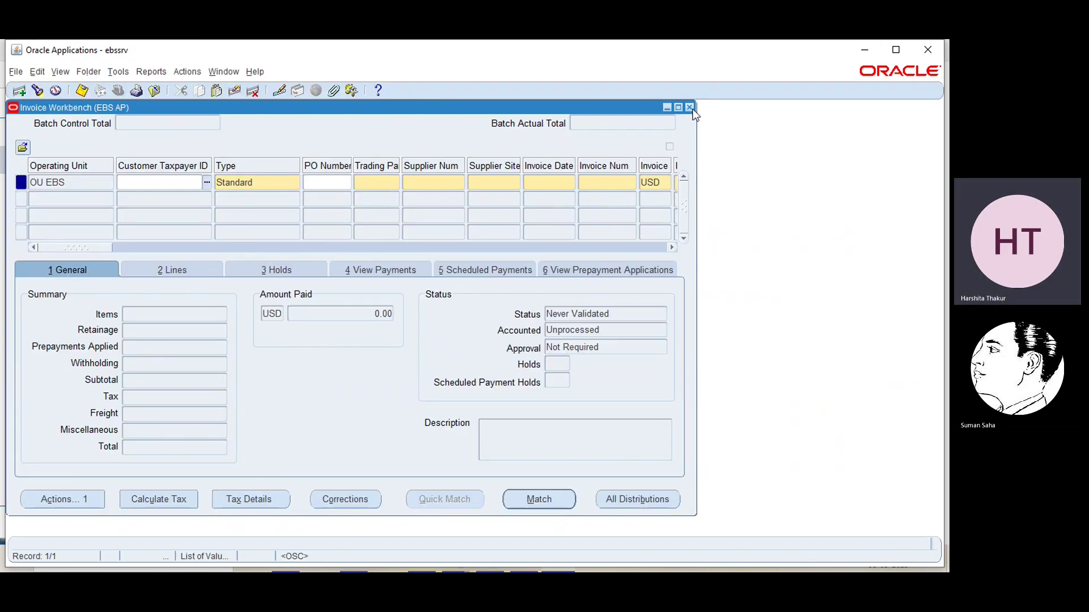
left_click(689, 107)
left_click(866, 52)
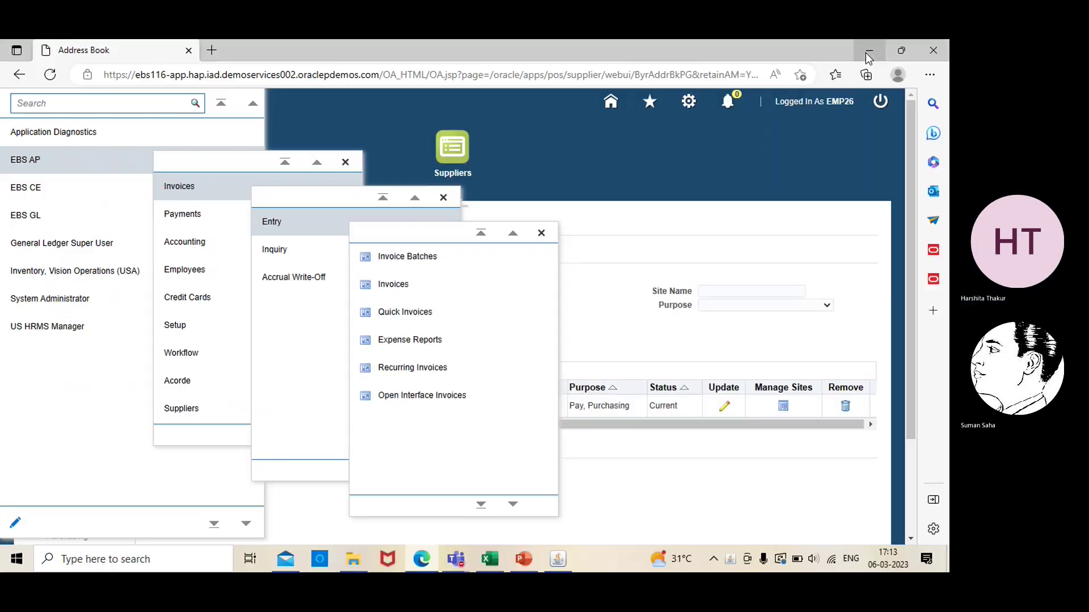
Collapse the invoice submenus, show System Administrator's functions, and restore the Oracle Applications Forms window.
left_click(144, 104)
left_click(44, 168)
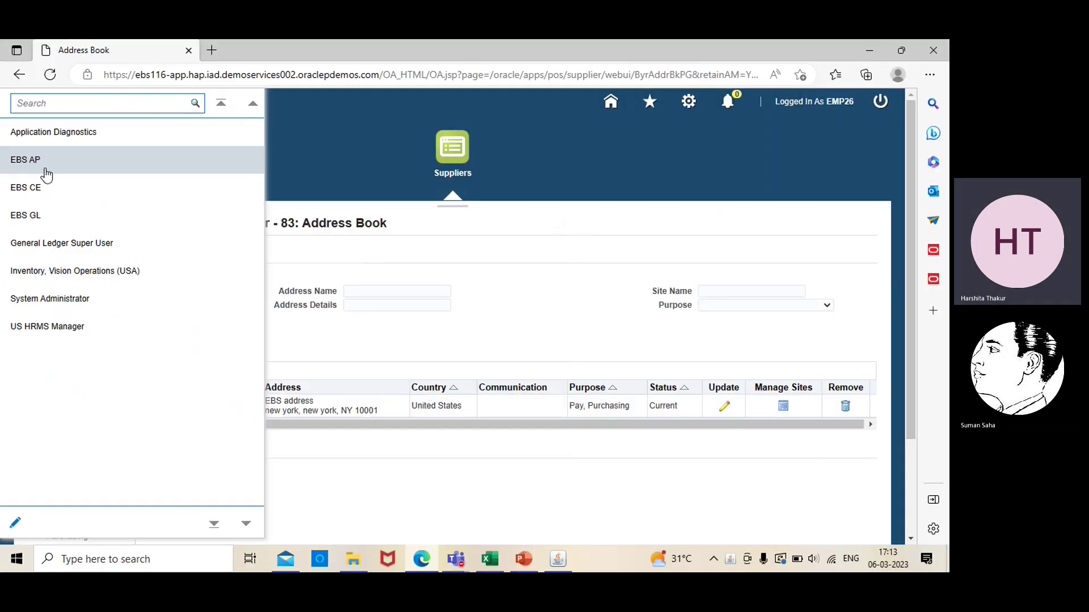
left_click(38, 307)
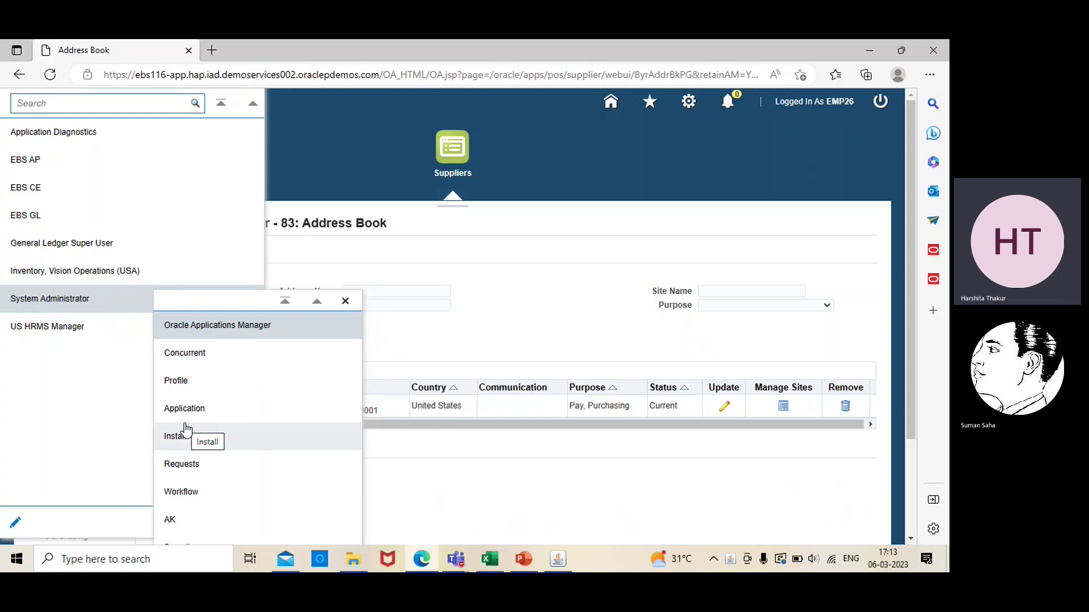
left_click(559, 560)
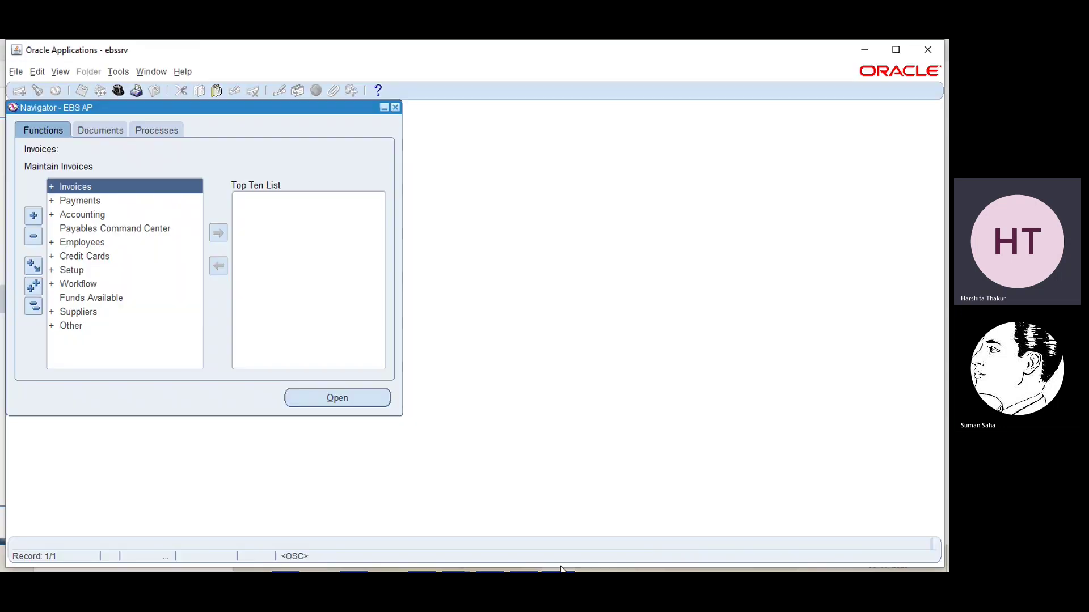
Cancel the Print dialog and switch the Forms session to the System Administrator responsibility.
left_click(130, 98)
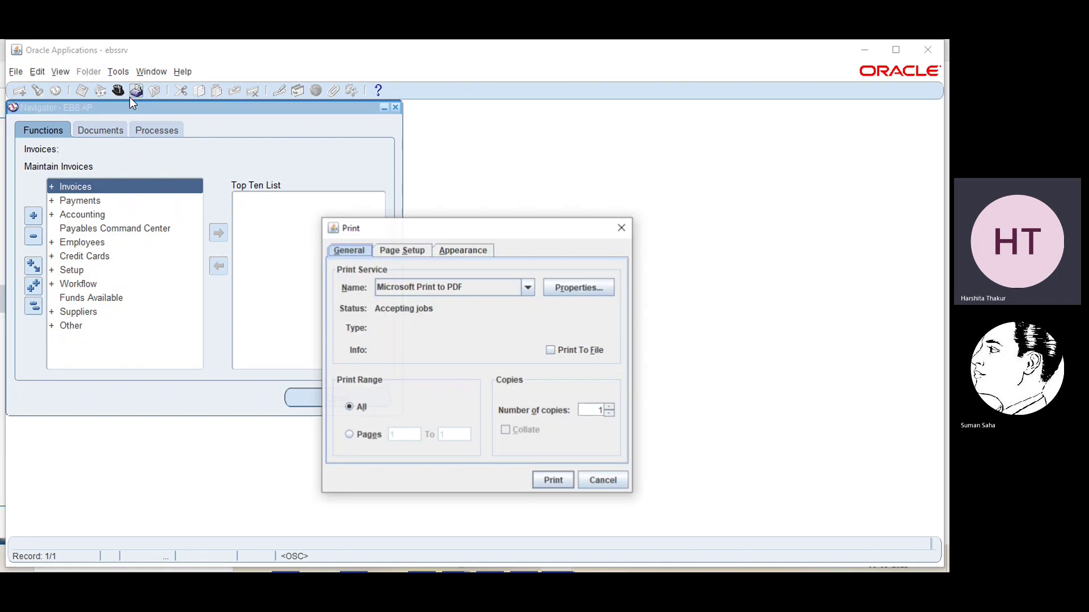
left_click(622, 228)
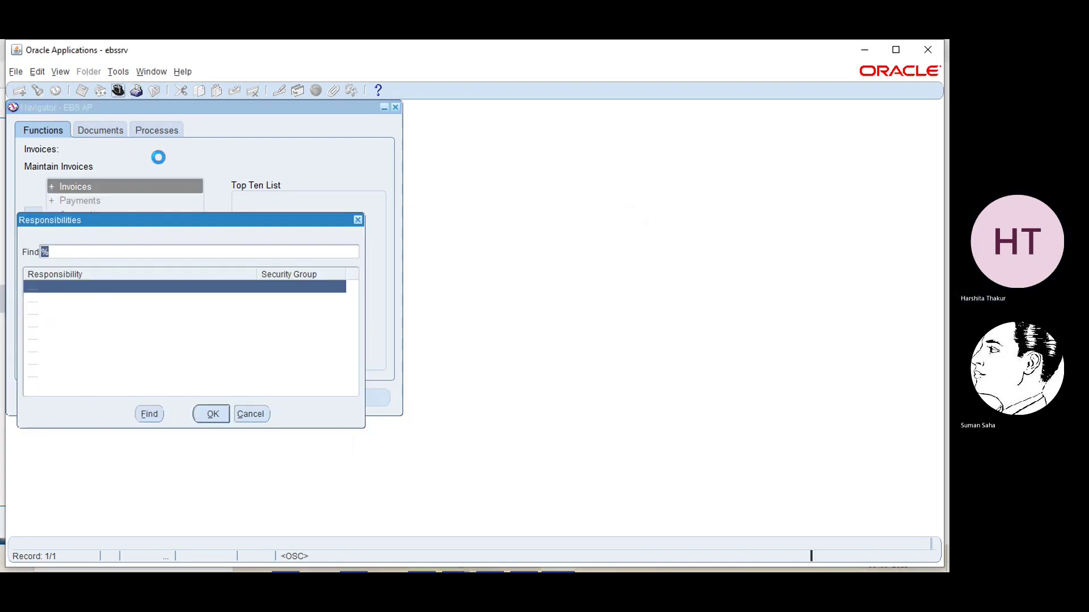
left_click(113, 362)
left_click(198, 413)
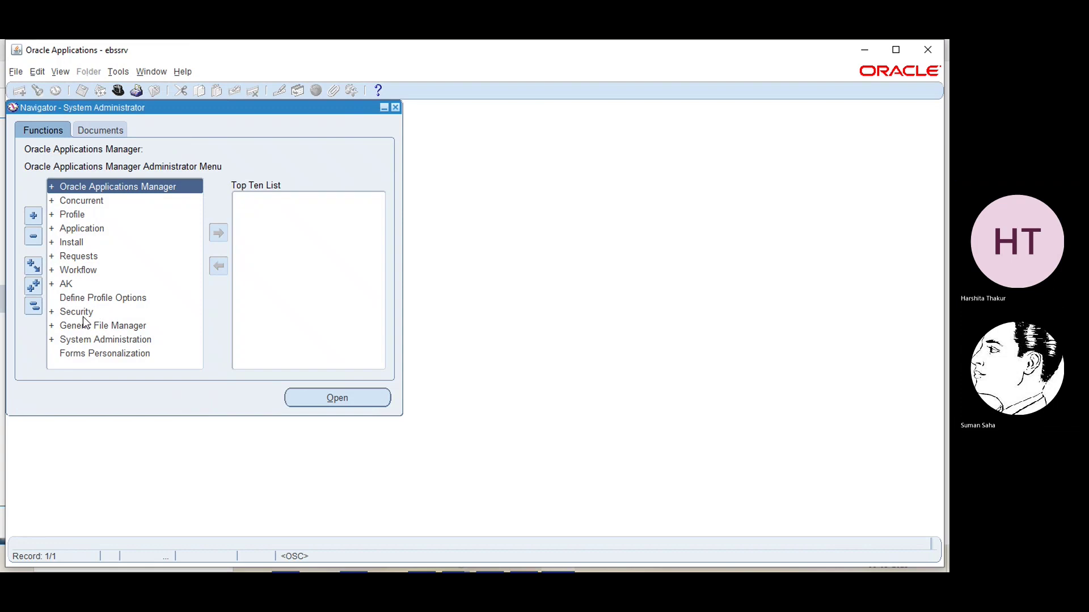
Open the Security > Responsibility > Define form.
left_click(75, 311)
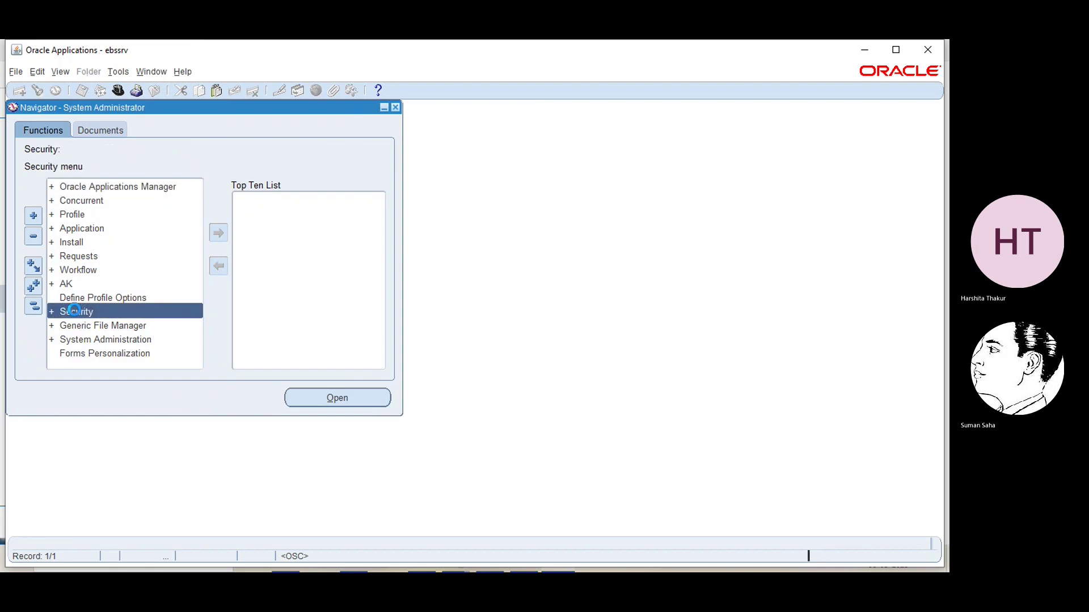
left_click(107, 340)
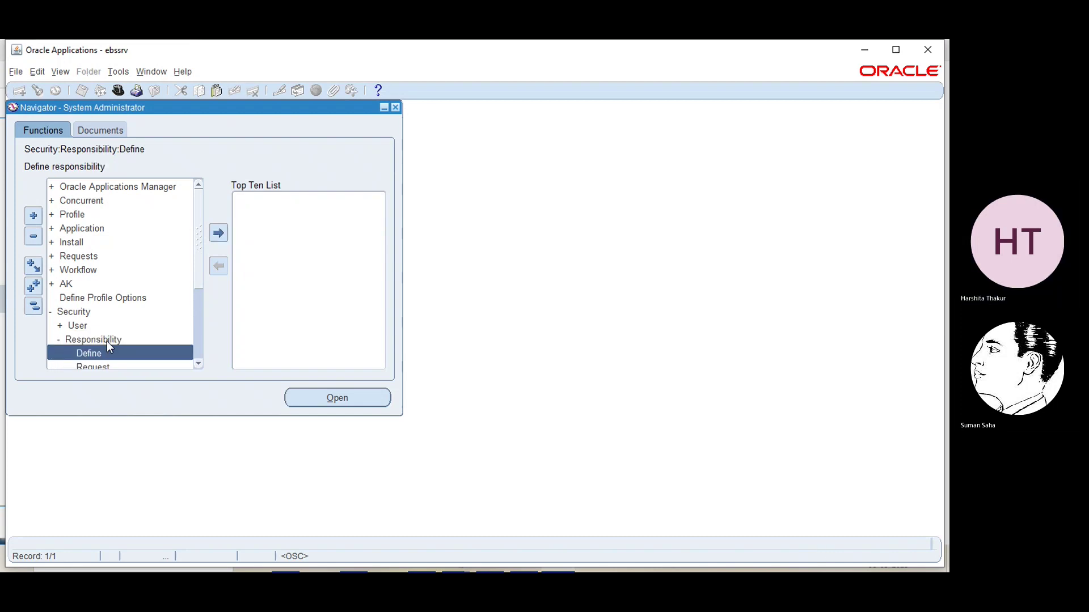
left_click(108, 354)
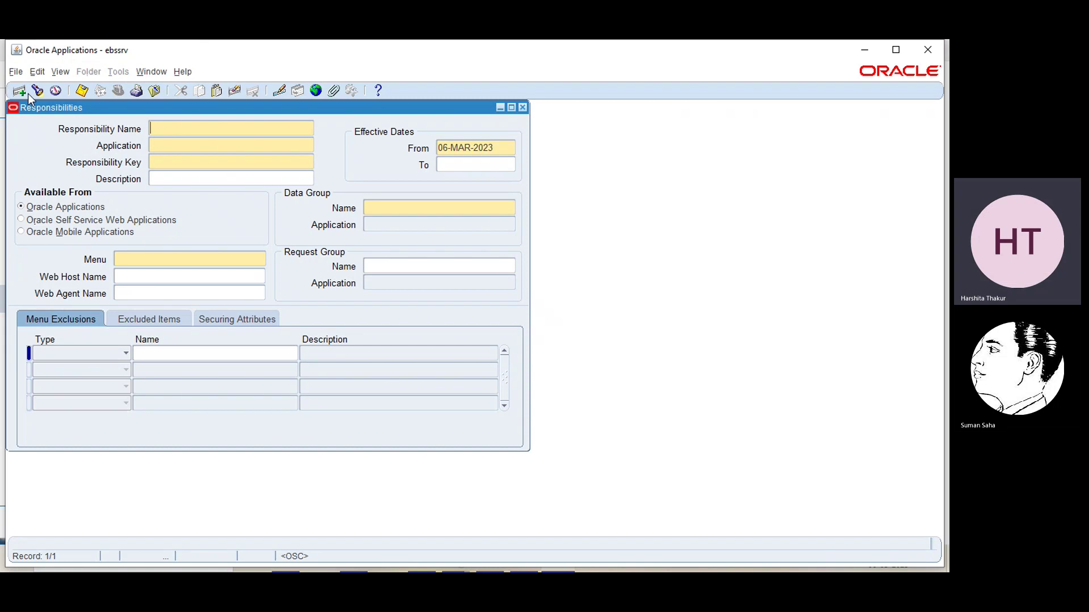
Query EBS CE via an 'ebs' search, review its Cash Management and CE_SUPERUSER settings, then close.
left_click(205, 168)
key("ctrl+f")
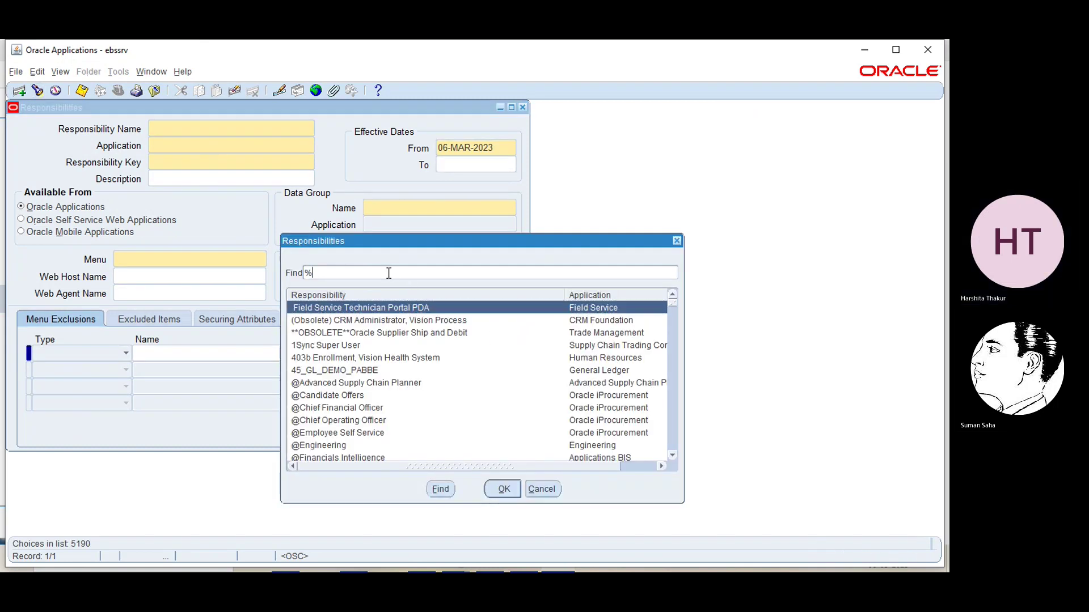
type("ebs")
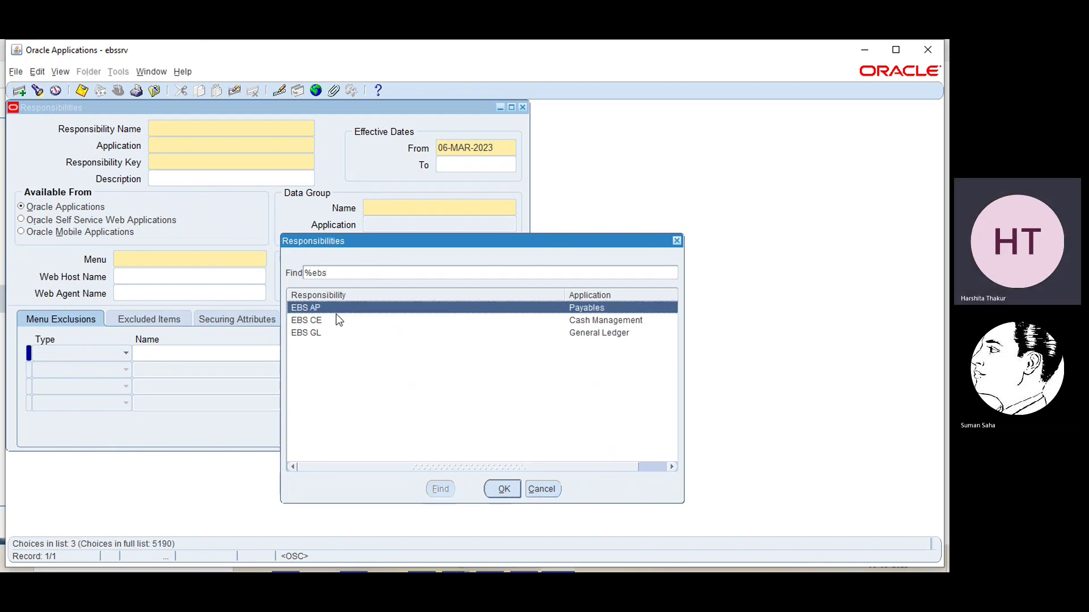
left_click(335, 319)
left_click(515, 486)
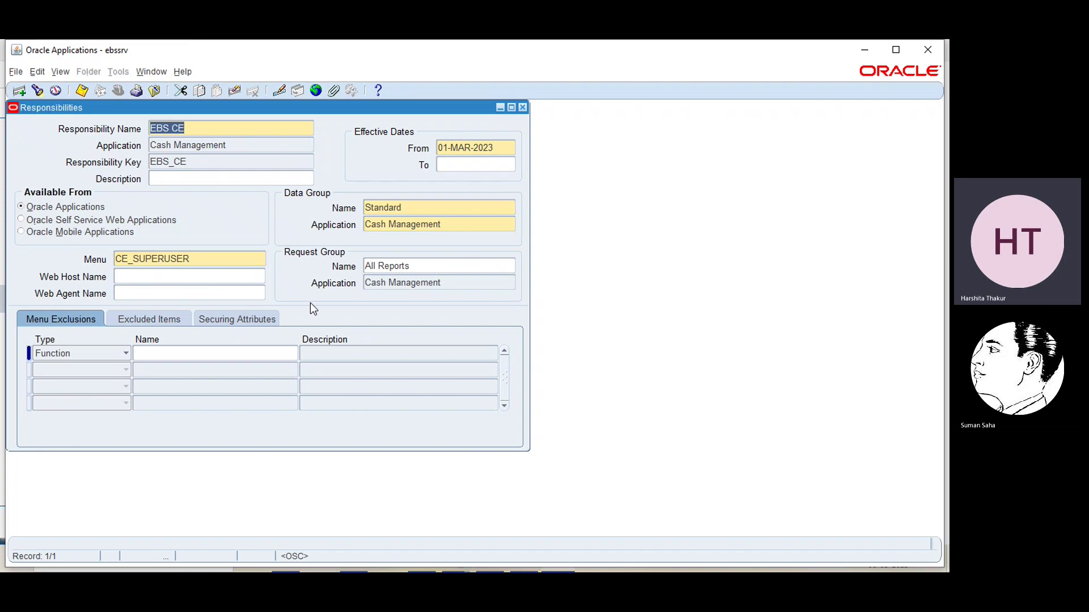
left_click(522, 107)
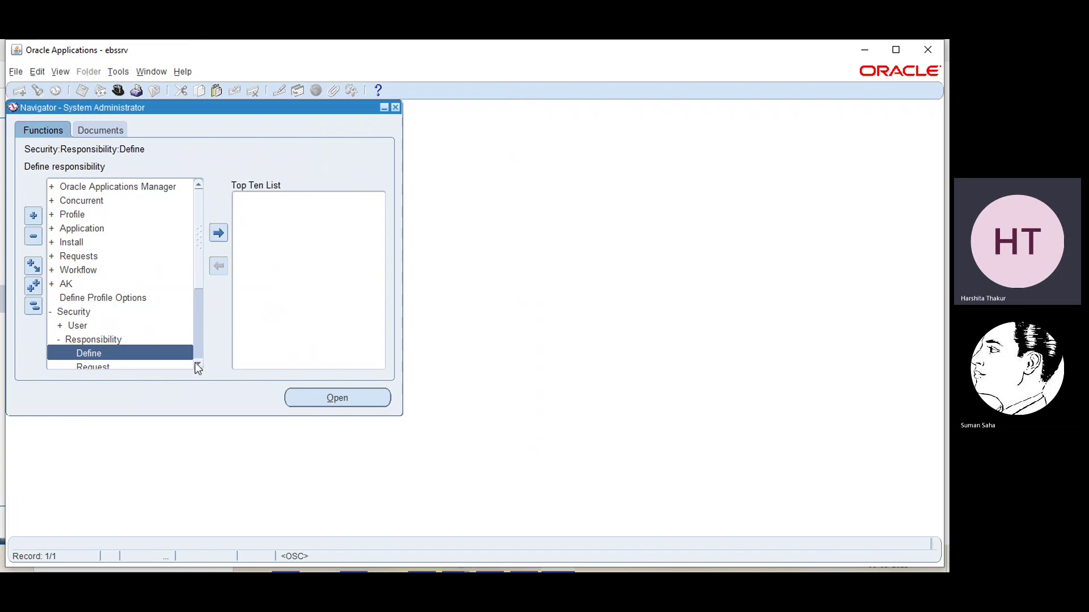
Open the Security > User > Define form.
left_click(82, 326)
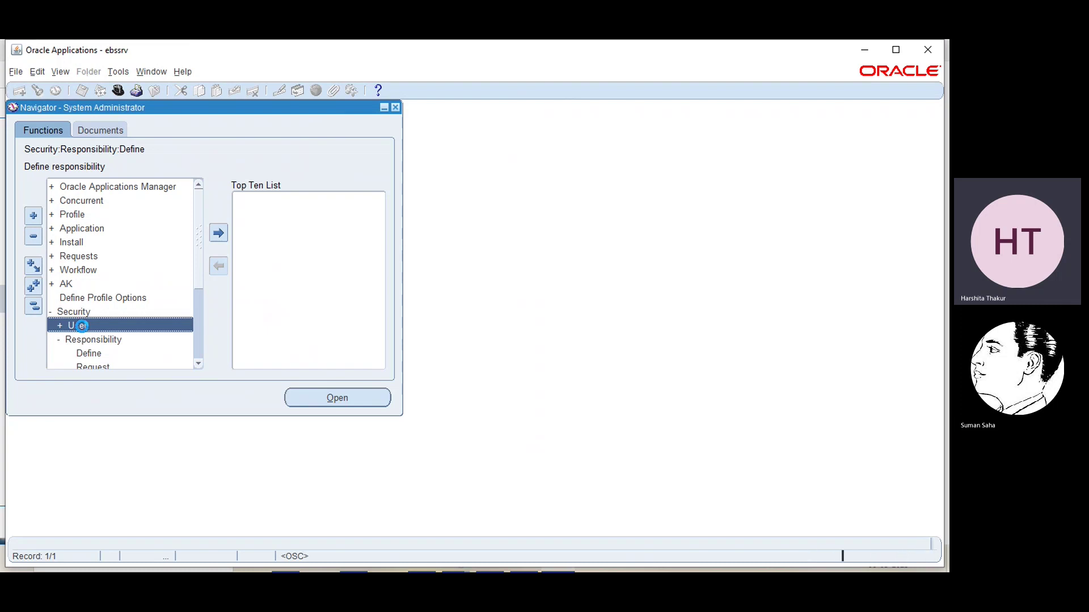
double_click(82, 326)
left_click(91, 339)
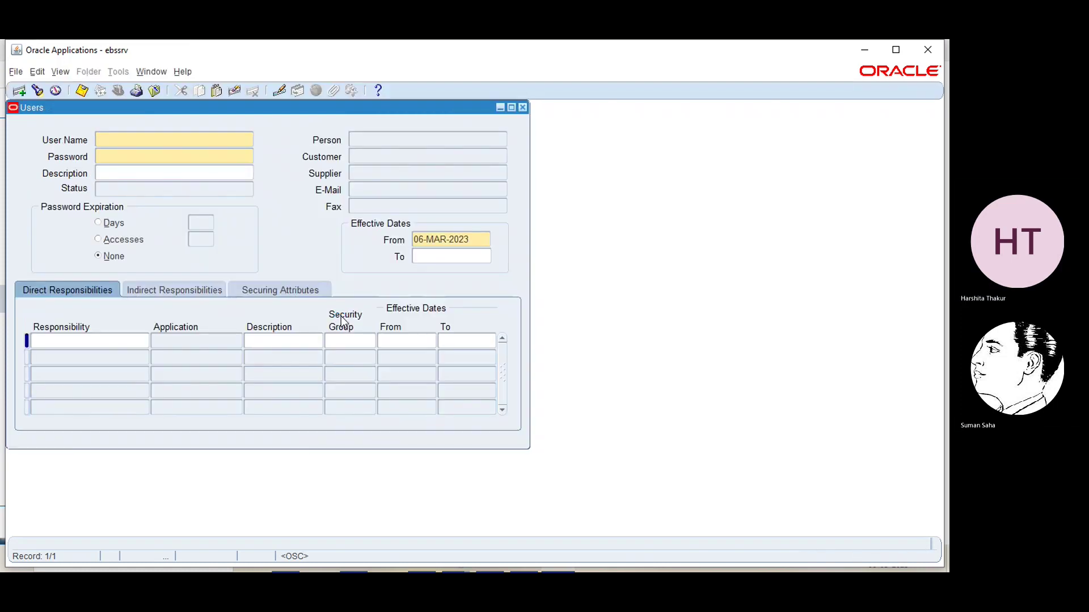
Find the demo user, check the EBS CE row among Direct Responsibilities, then close the Users form.
left_click(37, 91)
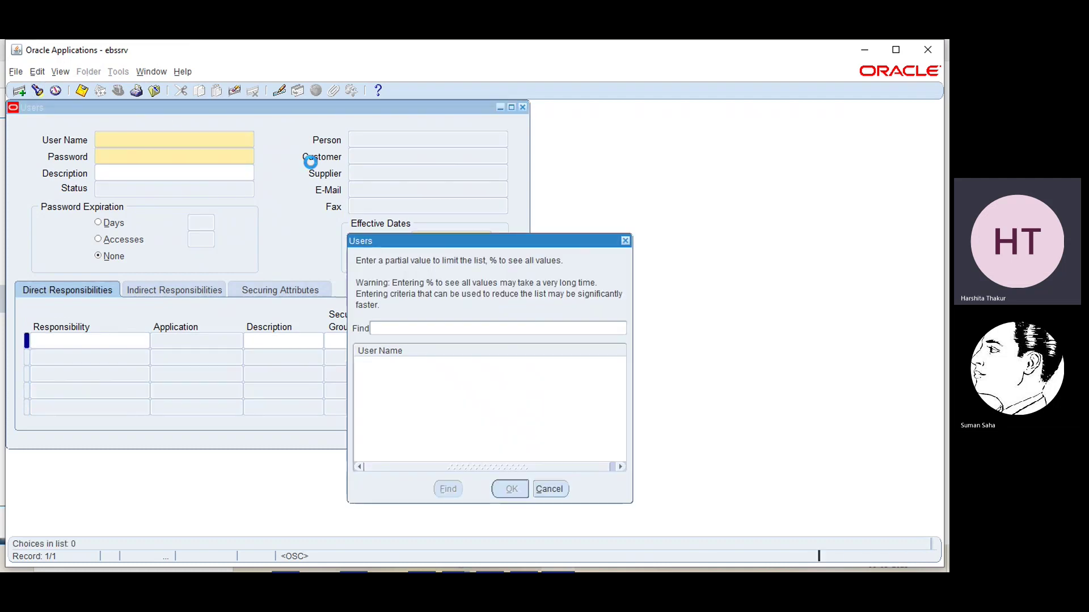
type("%")
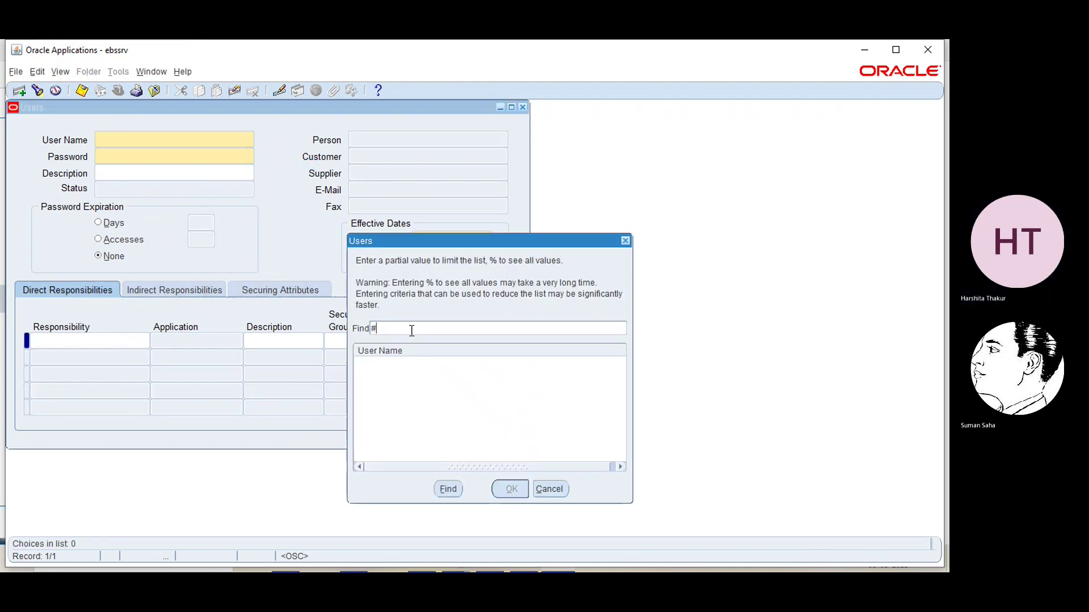
type("emp26")
left_click(455, 491)
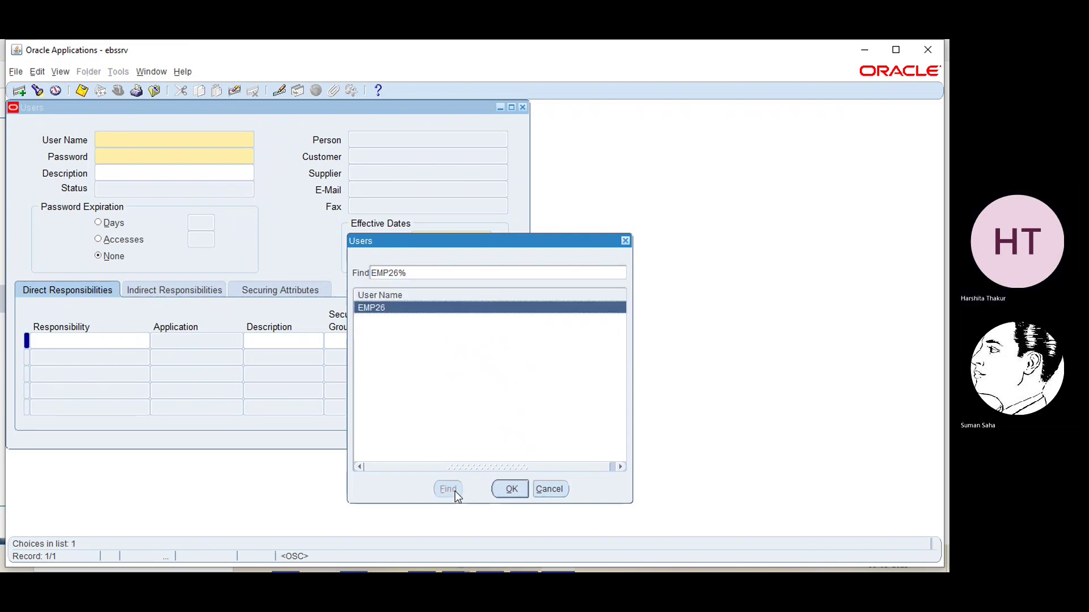
left_click(513, 493)
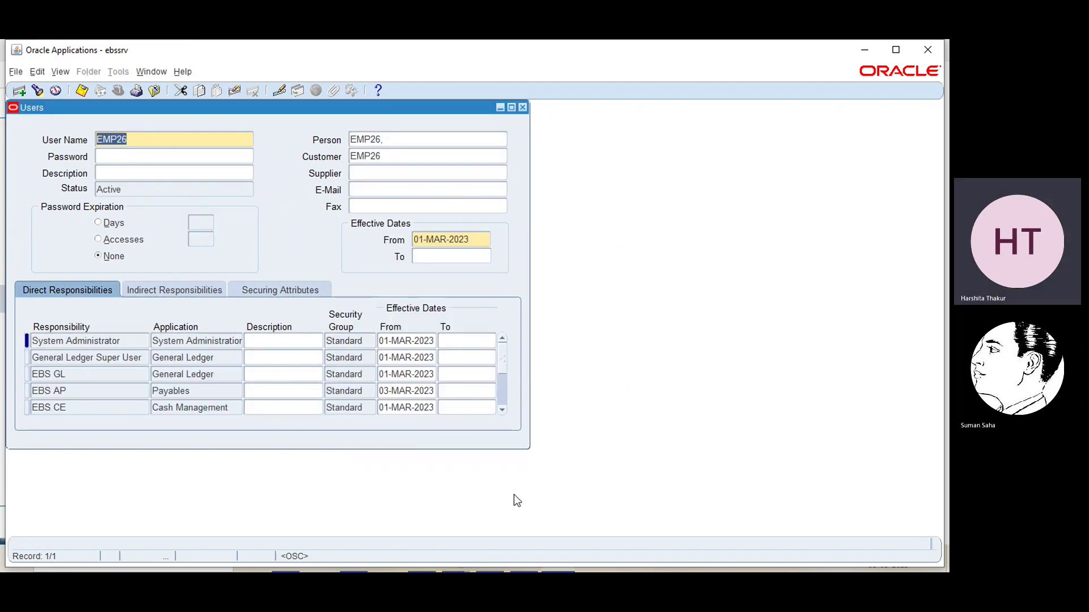
left_click(86, 409)
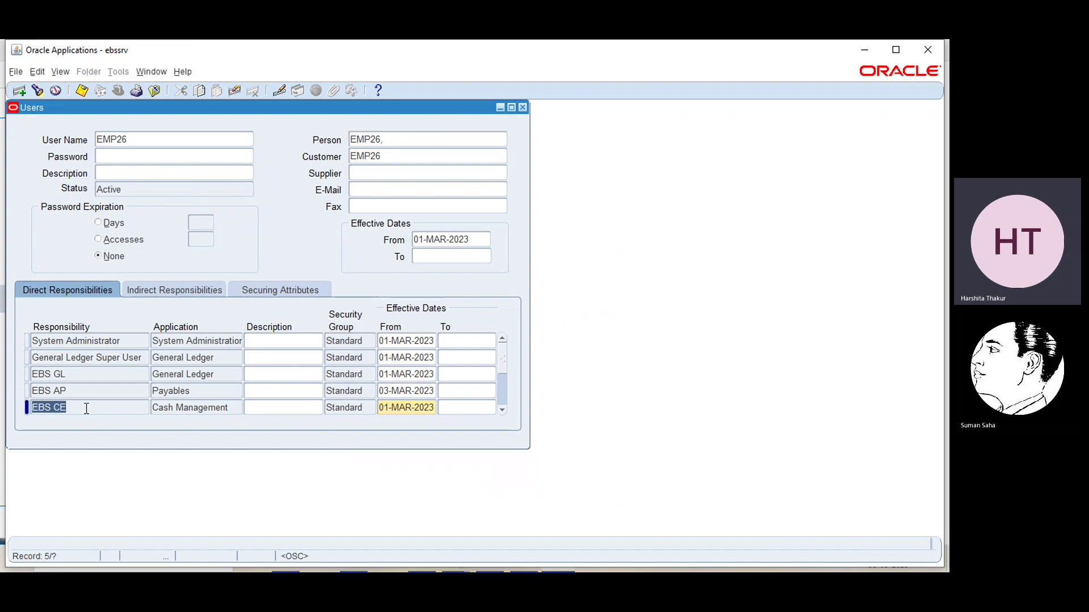
left_click(522, 107)
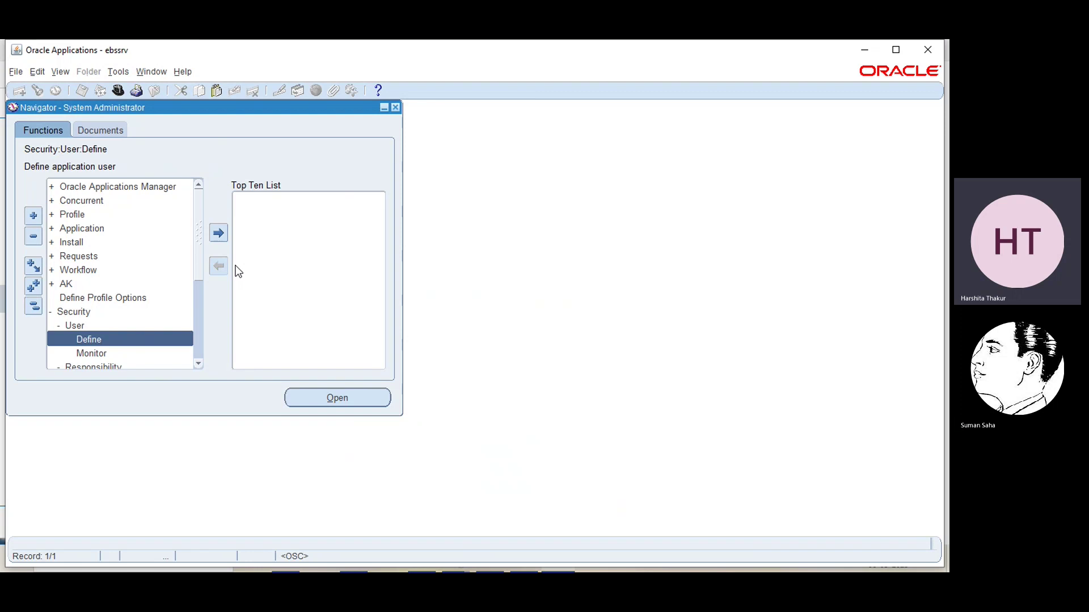
Minimize Oracle Applications and go to PowerPoint slide 80, 'Creation of Responsibilities and assigning of profiles'.
left_click(863, 54)
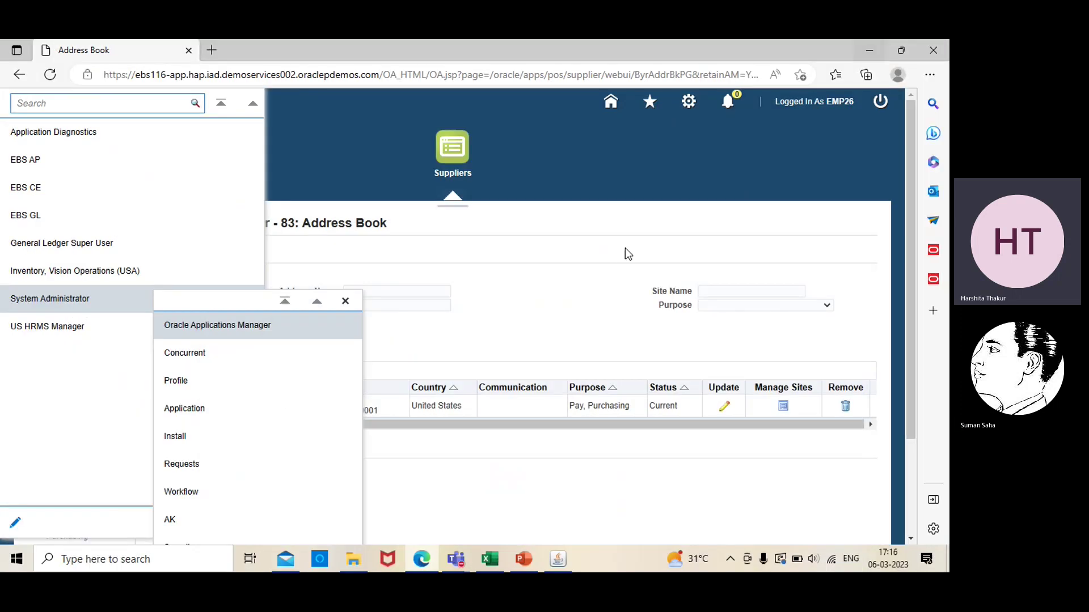
left_click(522, 560)
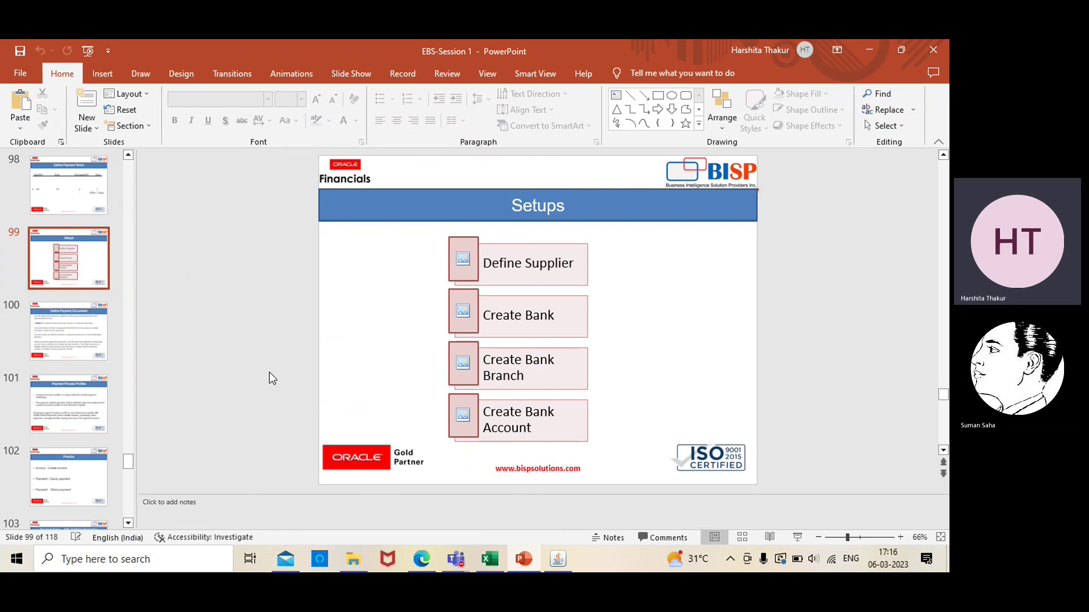
scroll(272, 378, "up", 8)
scroll(272, 378, "up", 5)
scroll(271, 378, "up", 6)
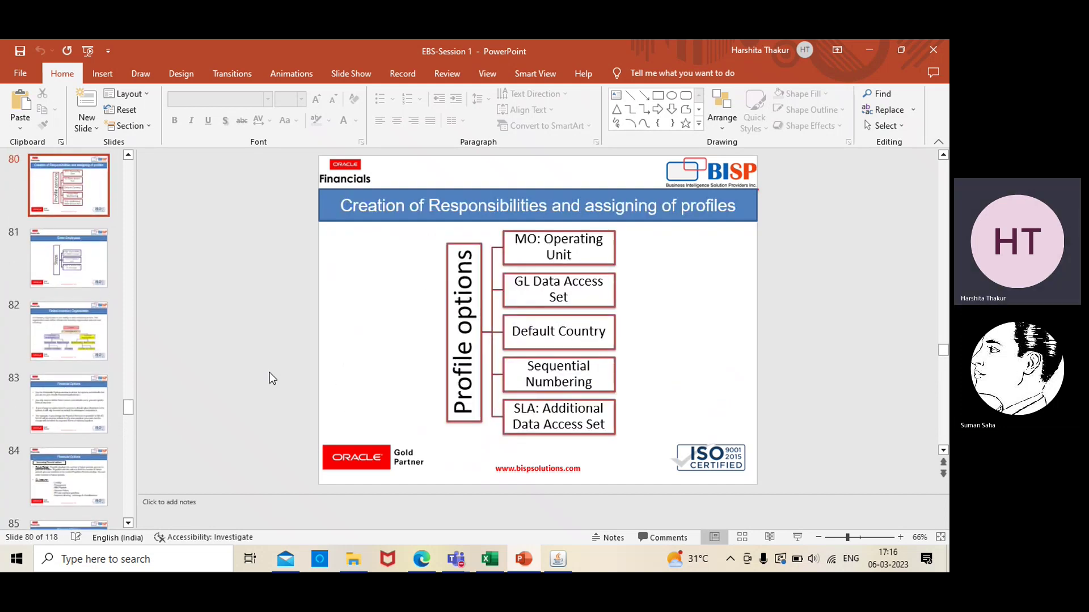
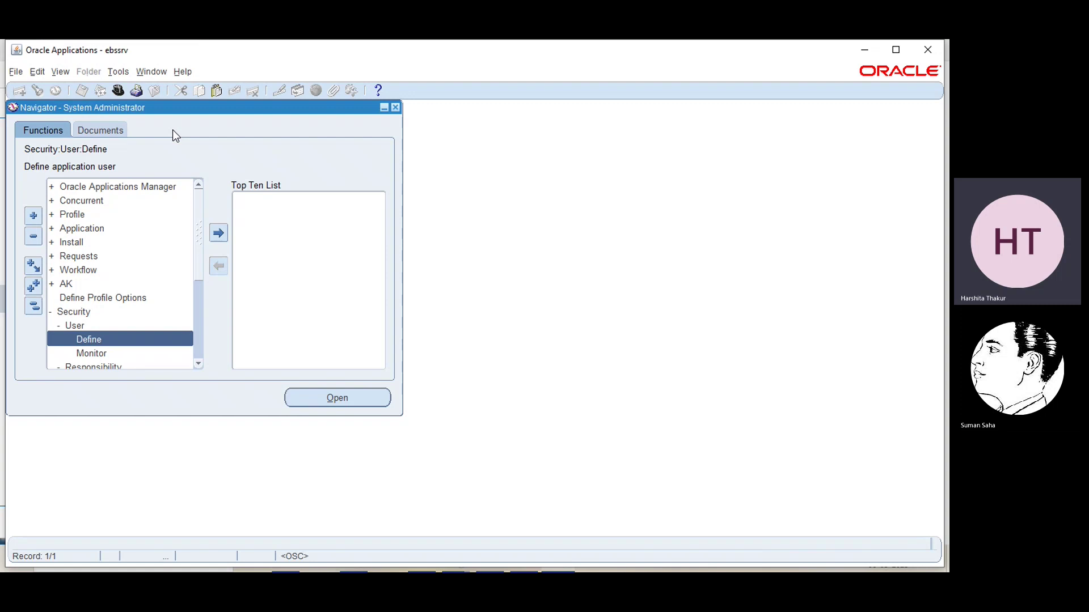
Select the Profile branch in the System Administrator function tree.
left_click(67, 214)
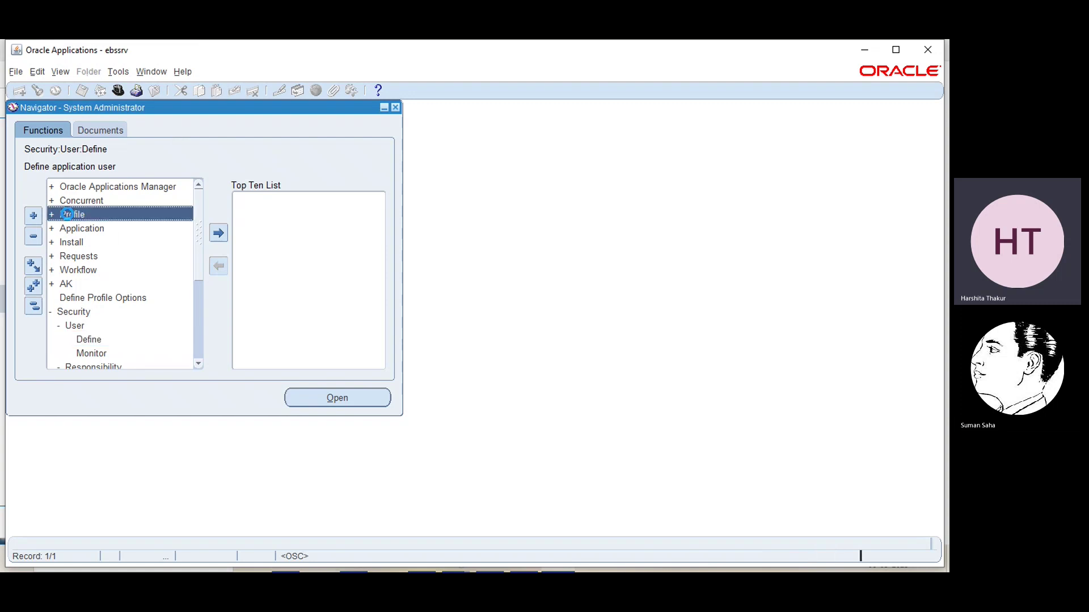
Open System profile values filtered to the EBS CE responsibility and list the profiles.
double_click(67, 214)
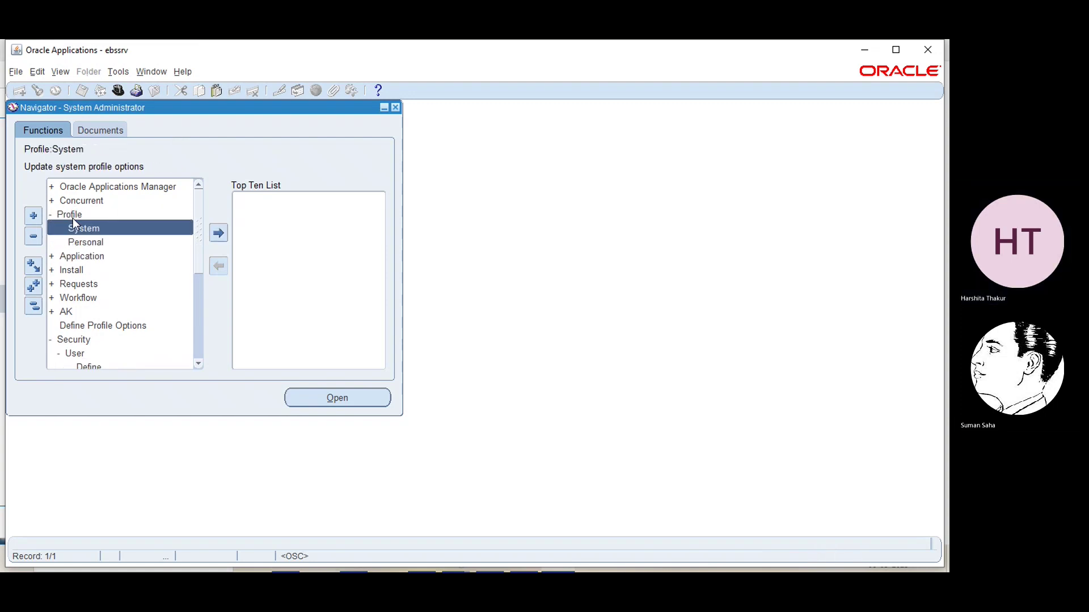
double_click(75, 224)
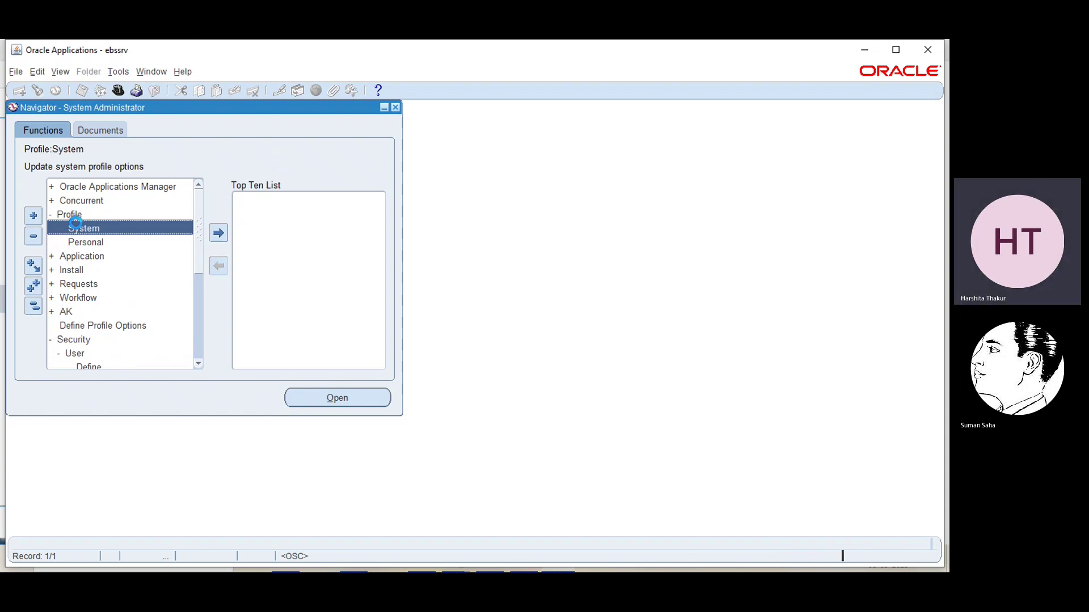
left_click(314, 170)
left_click(518, 175)
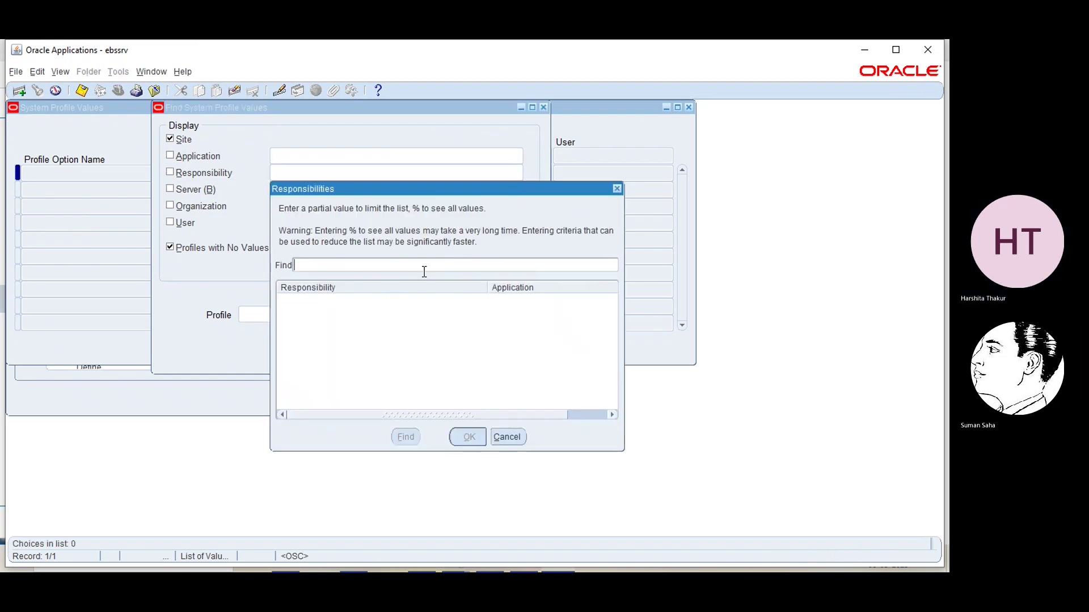
type("EBS %")
key("Return")
left_click(404, 270)
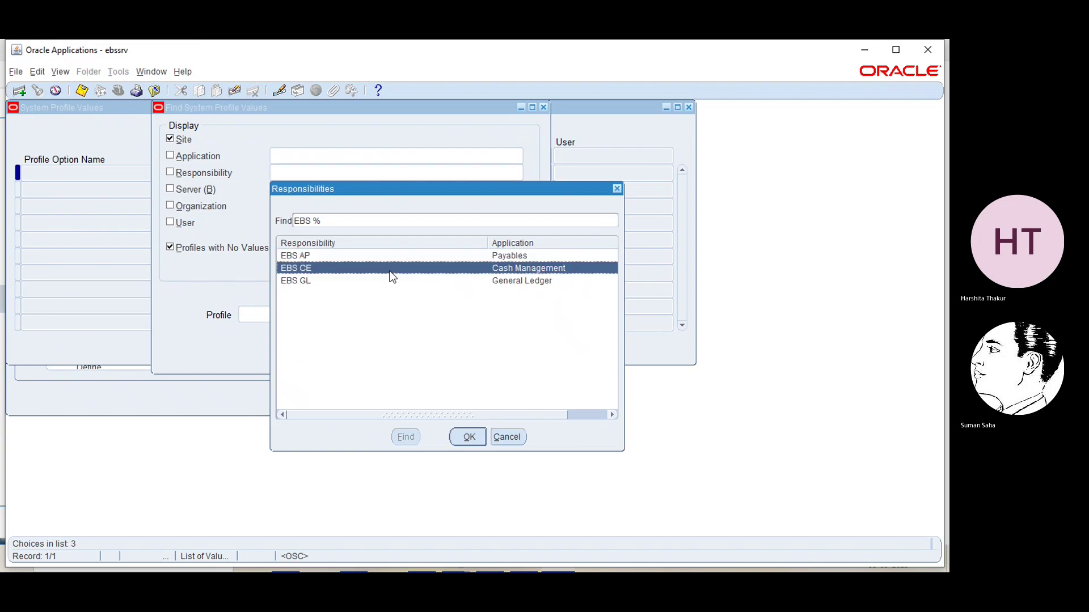
left_click(467, 437)
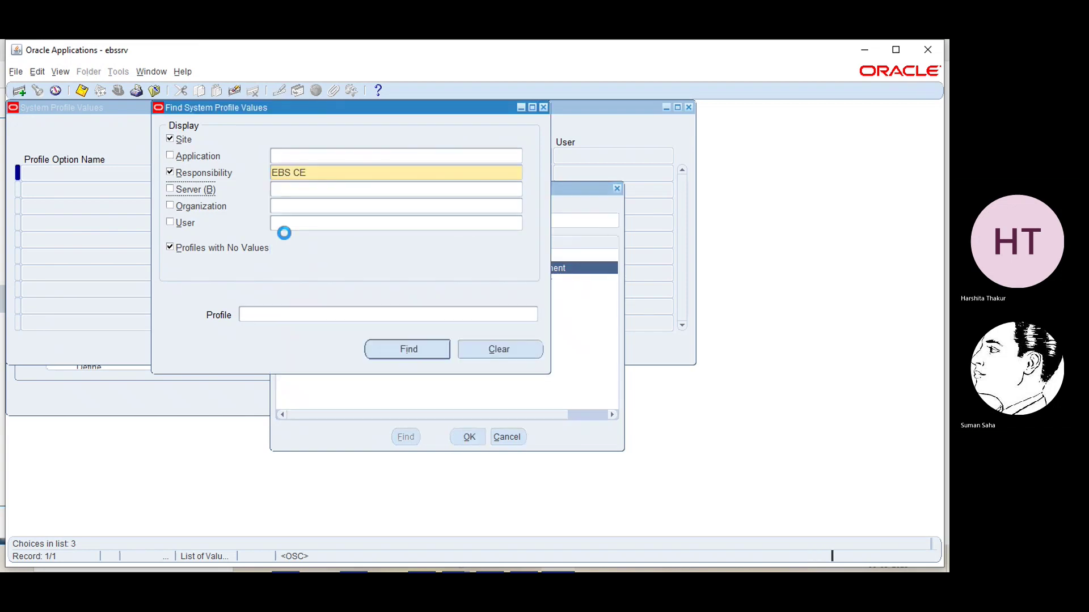
left_click(329, 307)
key("ctrl+l")
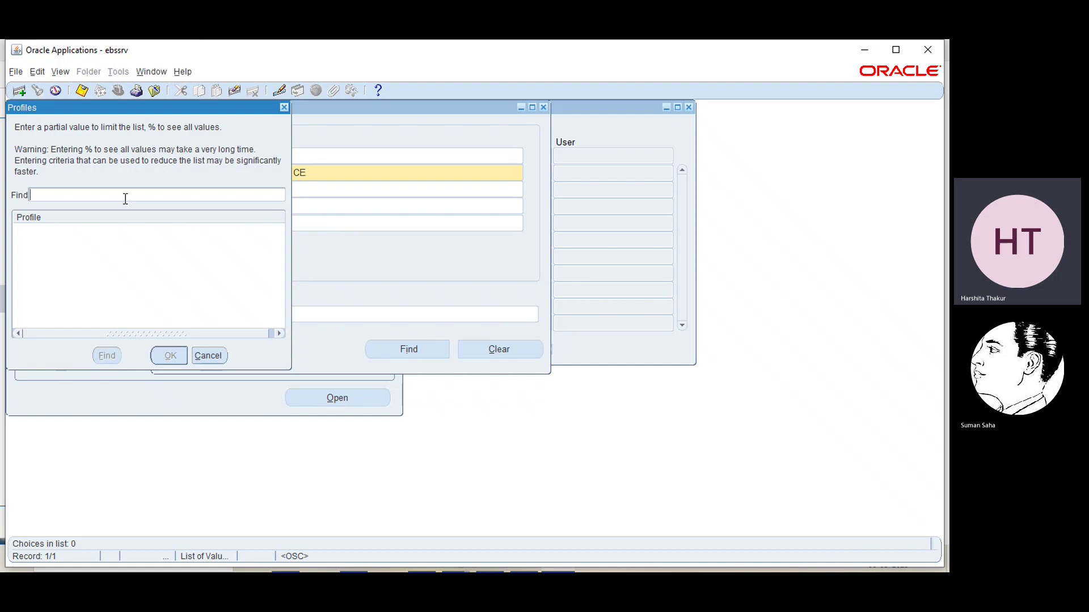
Search the profiles list for operating unit profiles using %mo:operating% style patterns.
type("%mo")
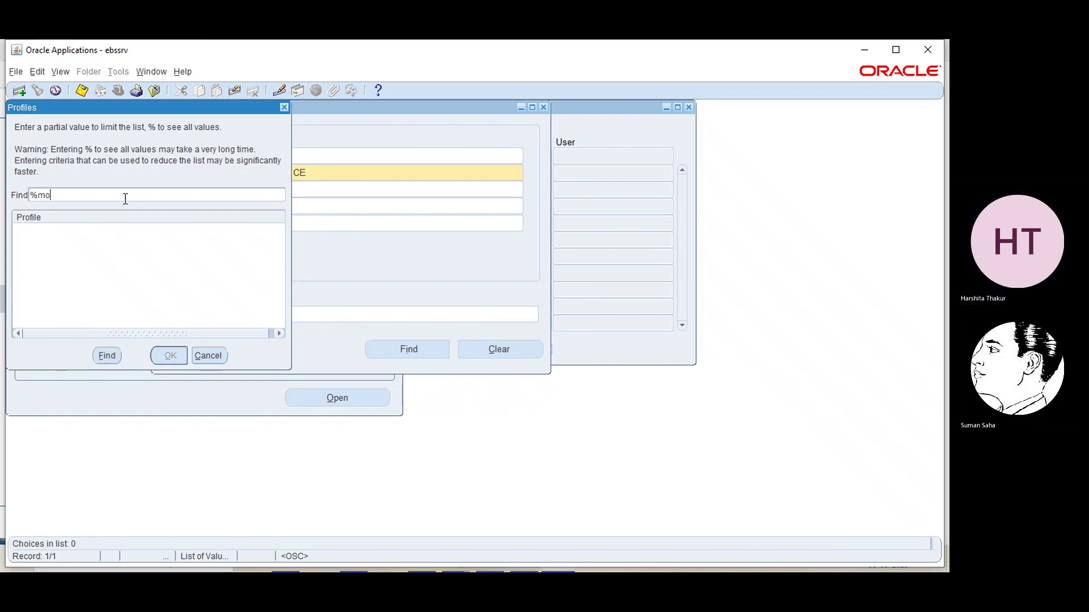
type(":opr")
key("BackSpace")
type("erating%")
left_click(108, 355)
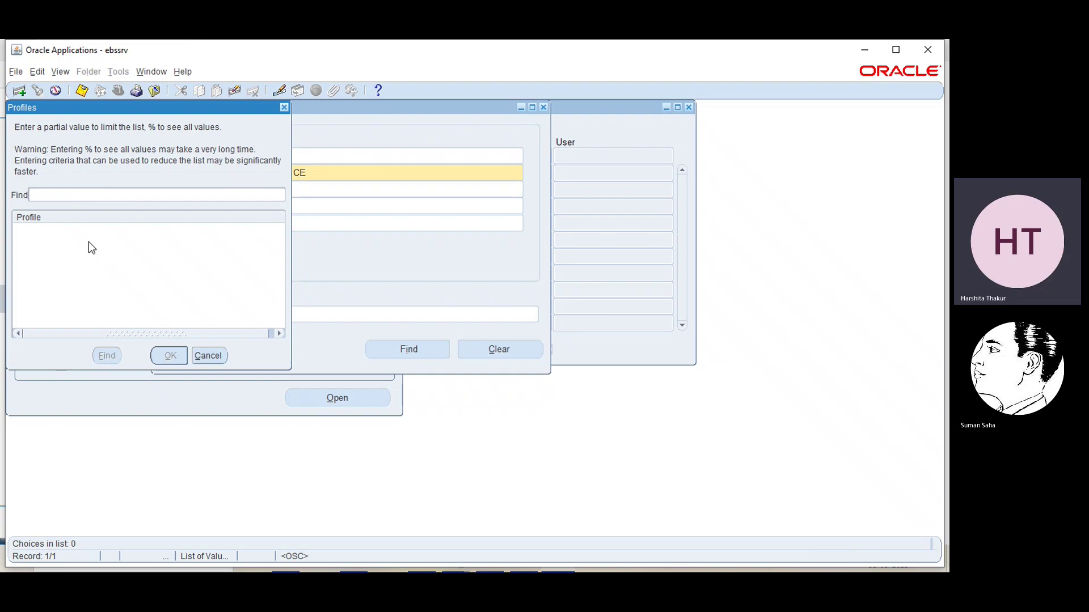
type("%mo : ")
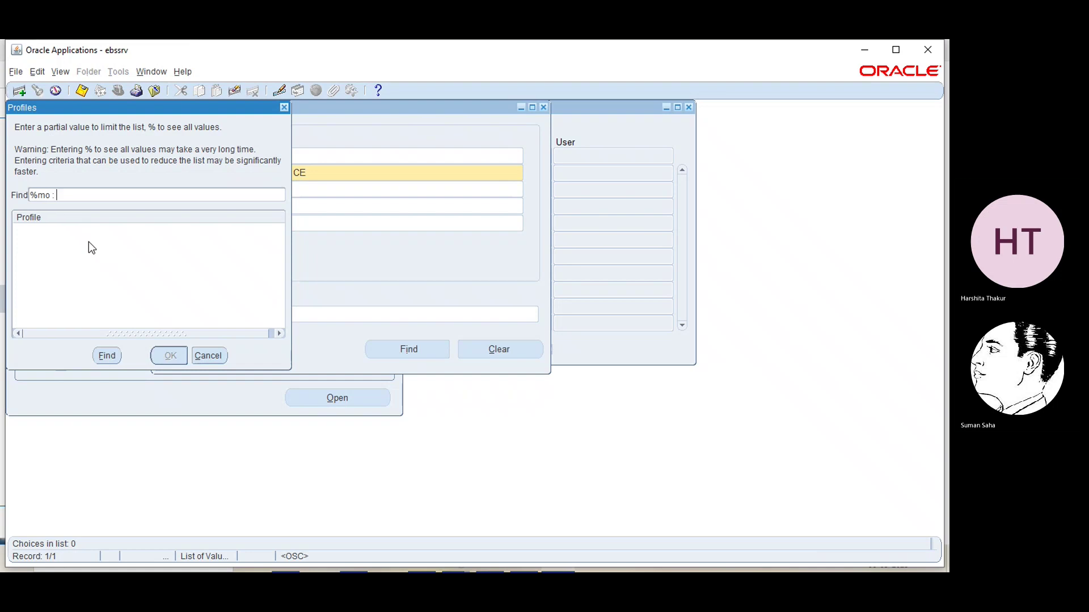
type("operating %")
left_click(107, 355)
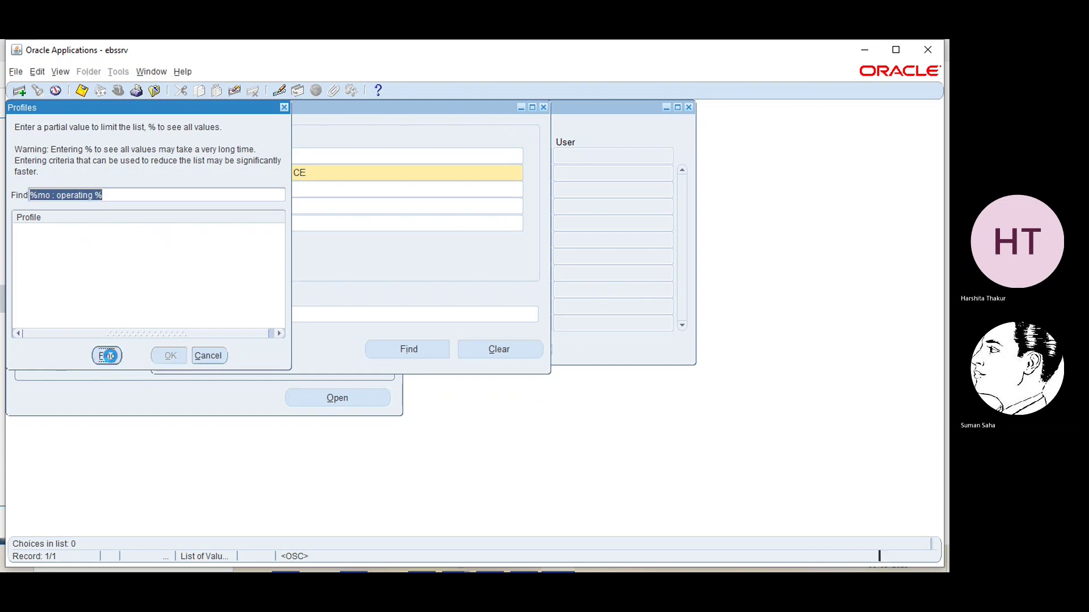
key("BackSpace")
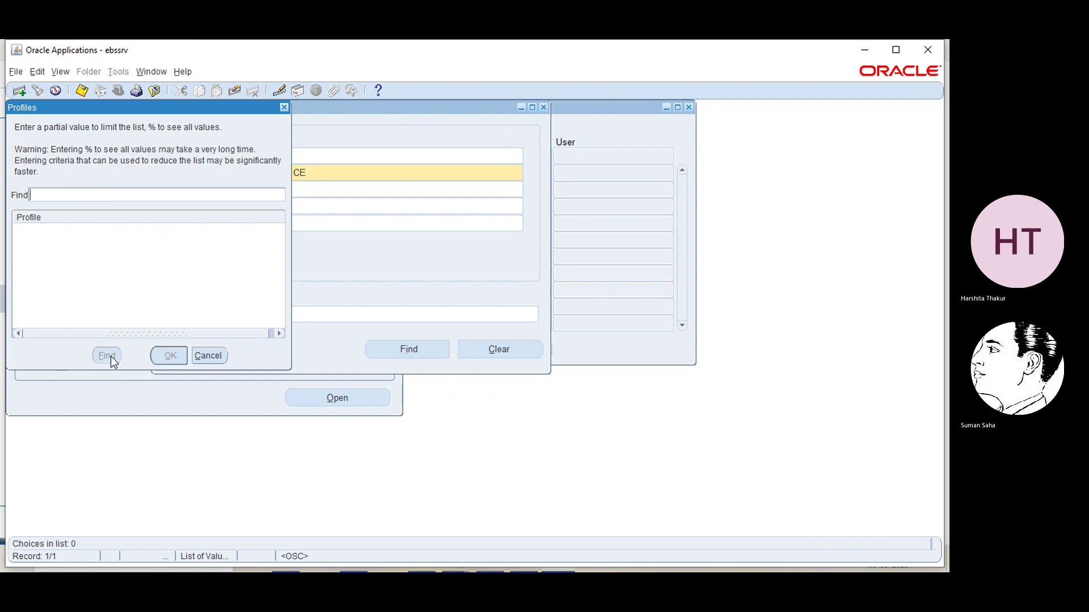
left_click(285, 108)
Select MO: Operating Unit and find its values, dismissing the site-level note.
left_click(532, 316)
type("%")
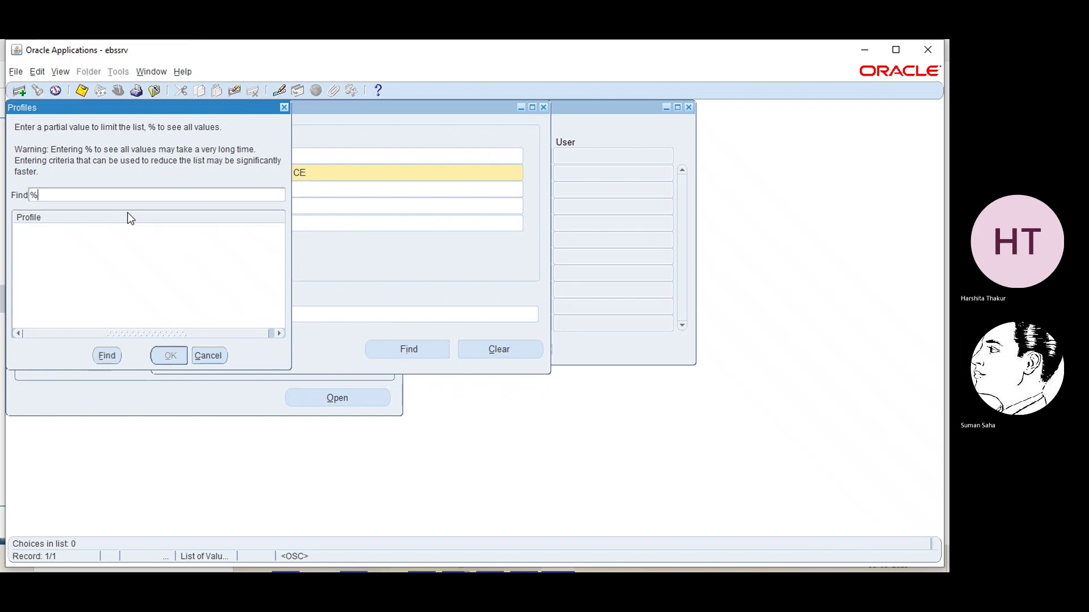
type("mo%")
left_click(105, 357)
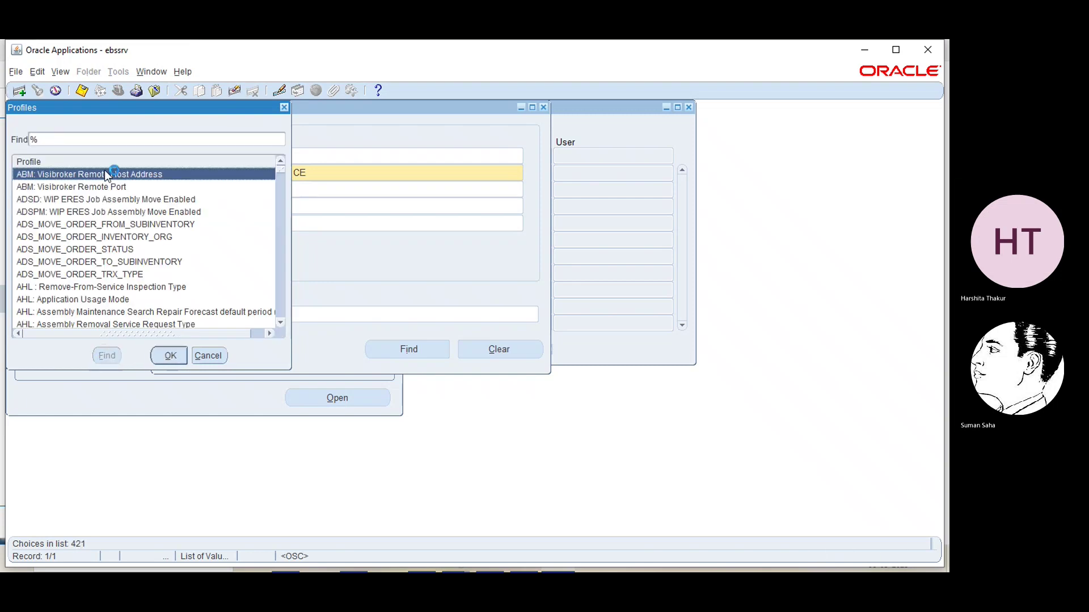
left_click(86, 141)
type("oper")
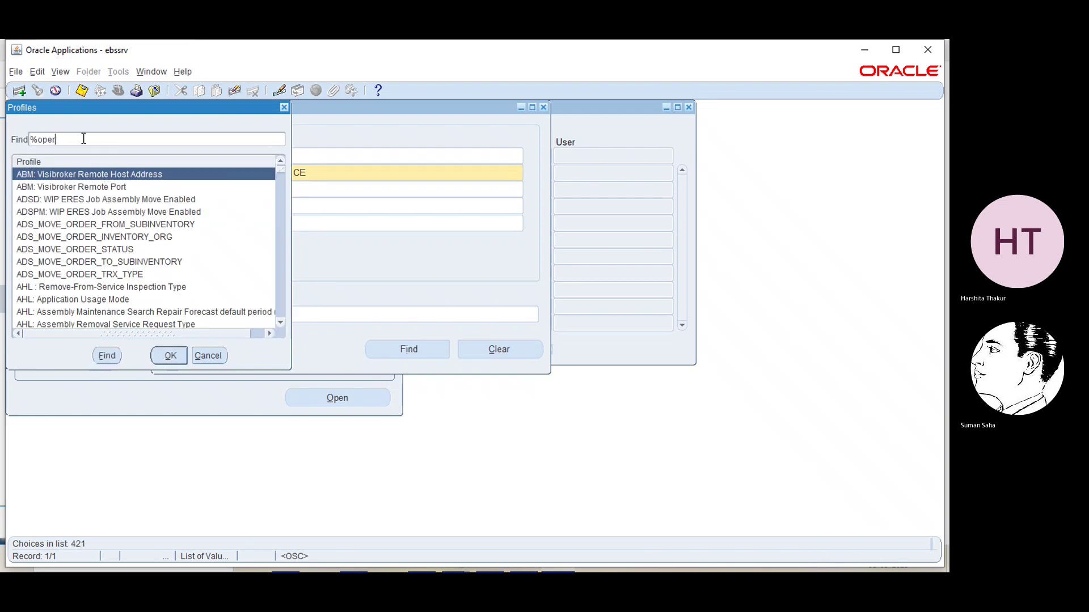
type("ating%")
left_click(111, 357)
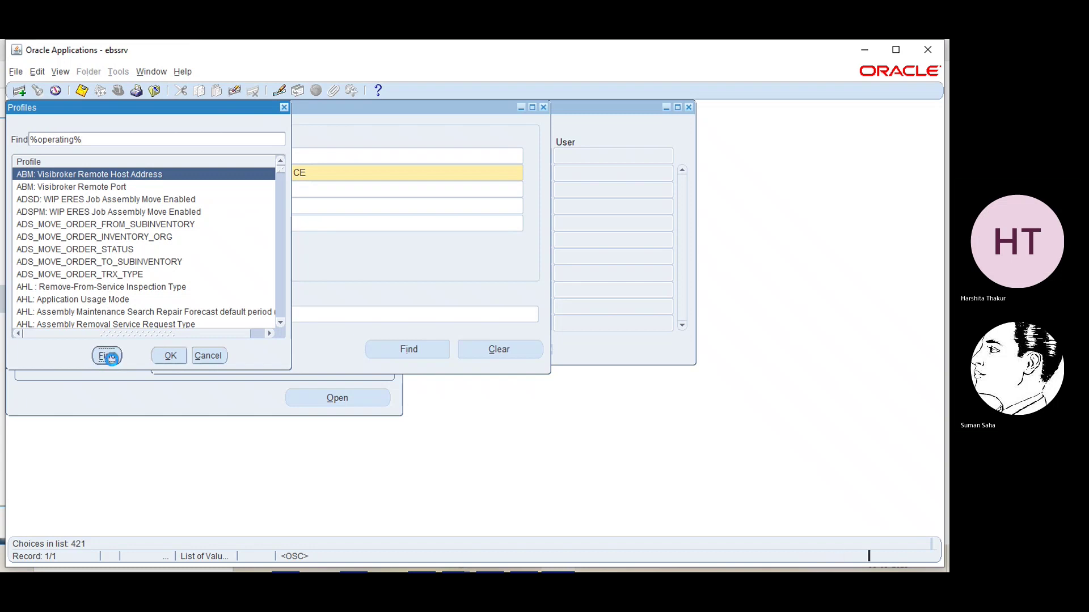
left_click(53, 188)
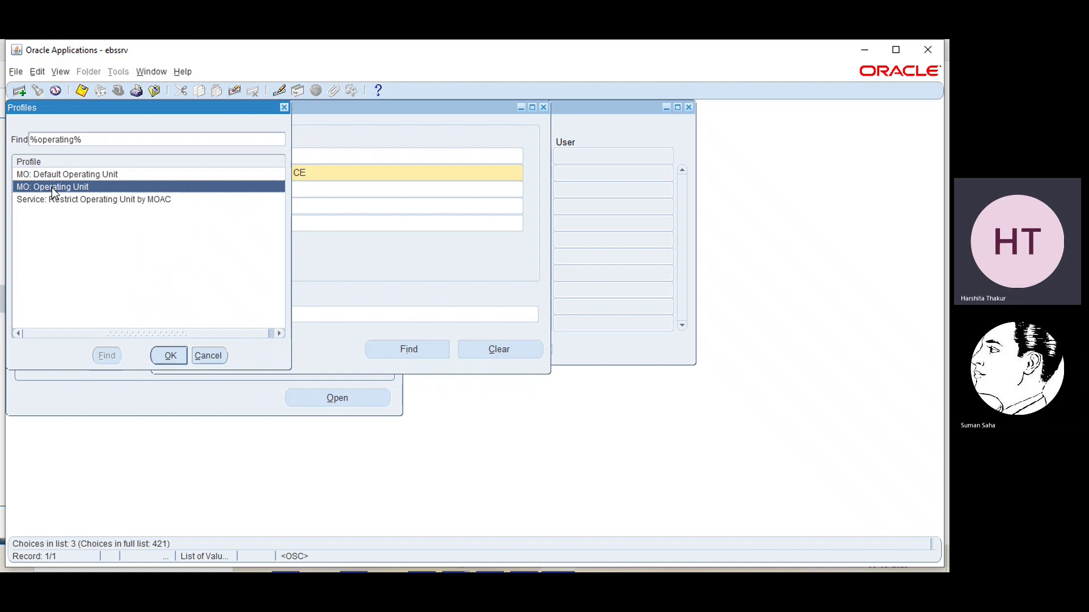
left_click(173, 357)
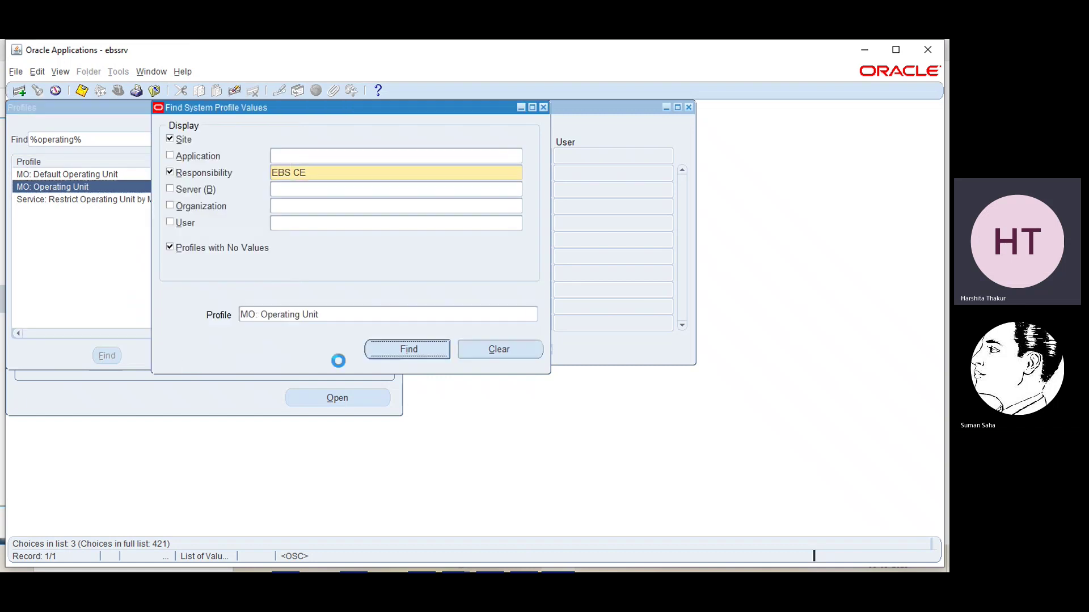
left_click(421, 355)
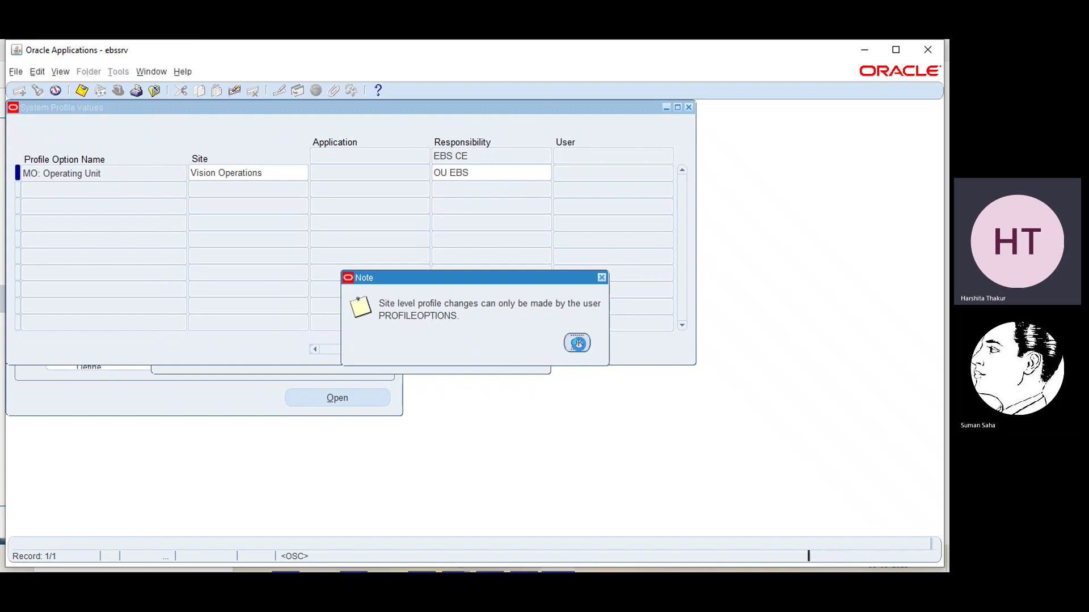
key("Return")
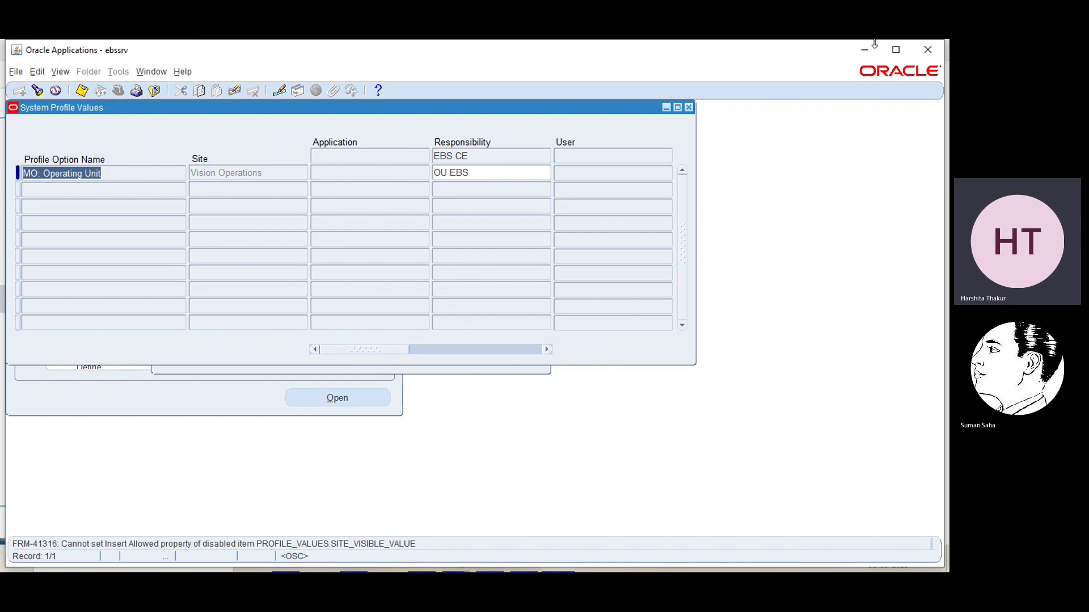
Reopen System Profile Values filtered to the EBS CE responsibility.
left_click(688, 107)
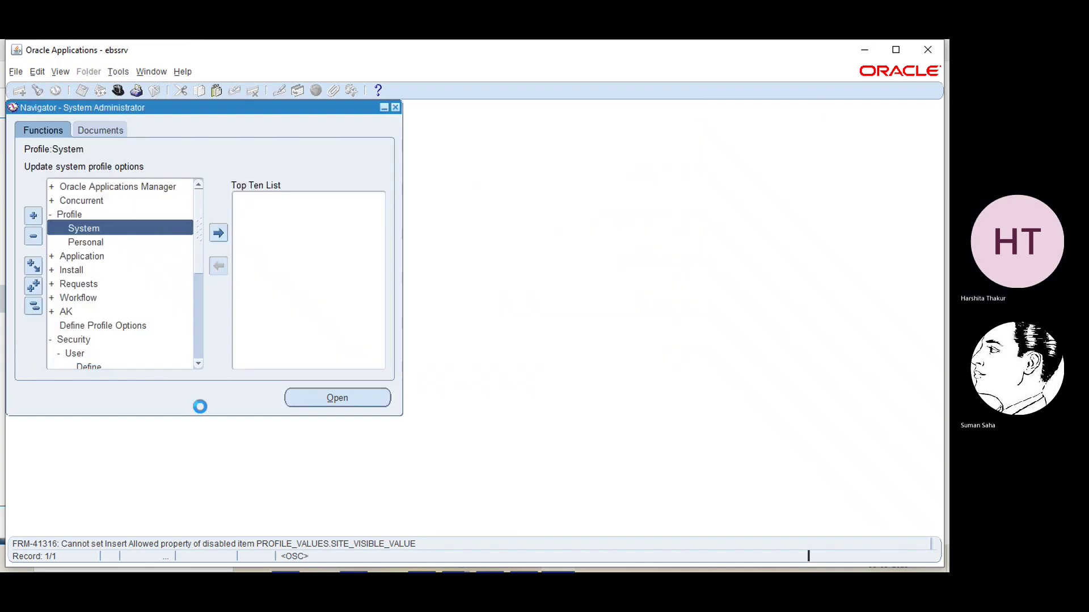
double_click(95, 227)
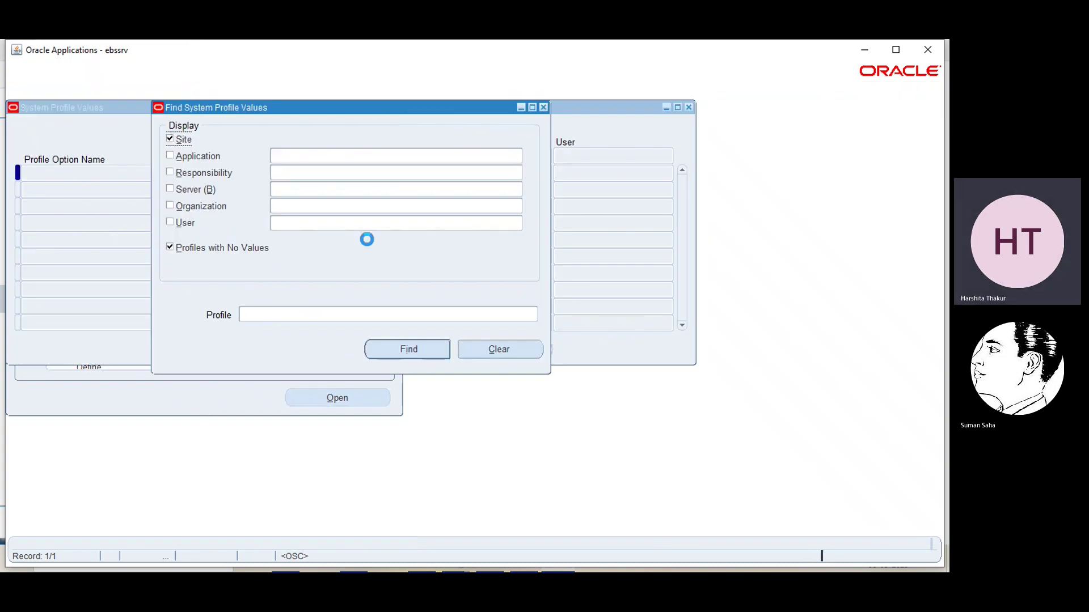
left_click(402, 172)
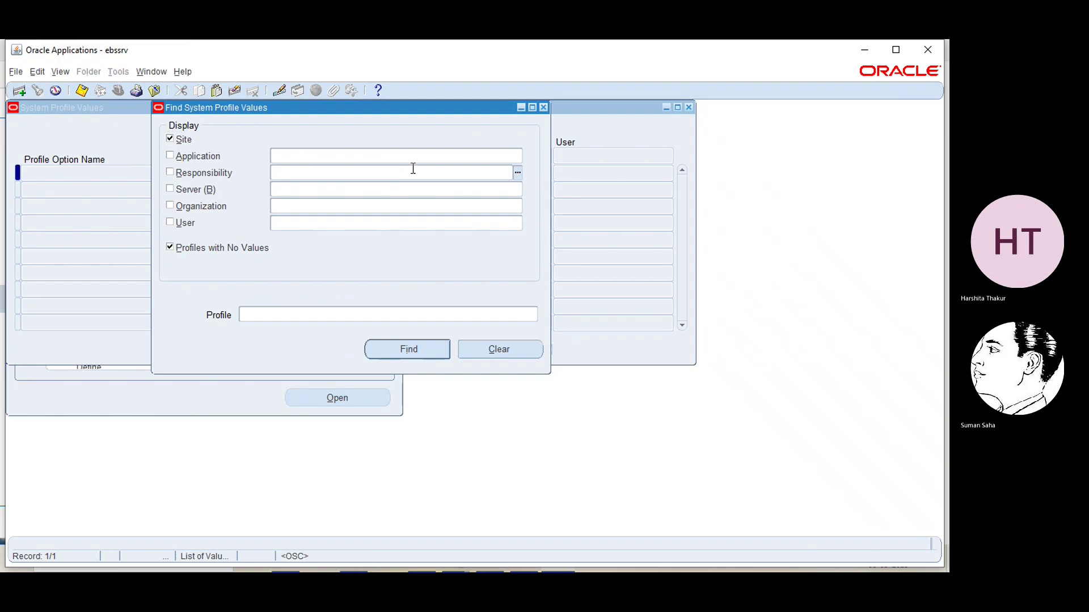
left_click(520, 171)
type("%ebs")
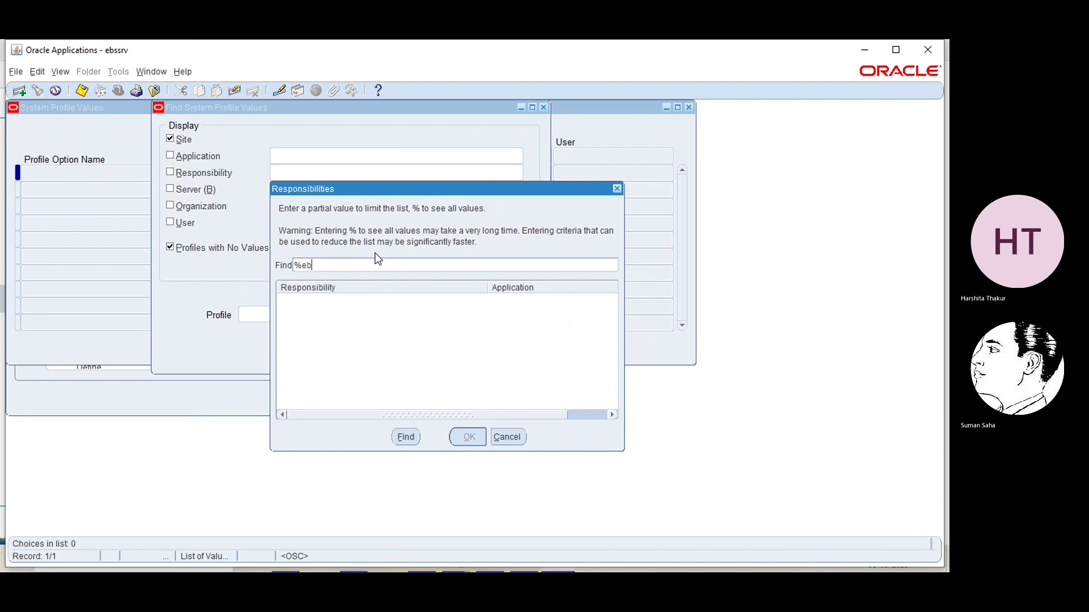
key("Return")
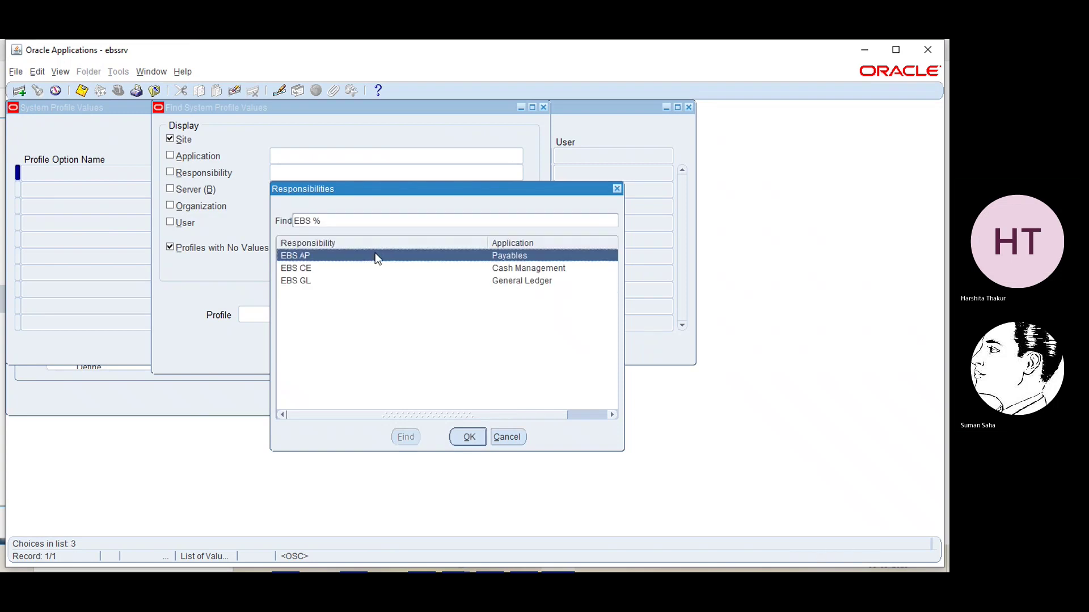
left_click(331, 266)
left_click(466, 437)
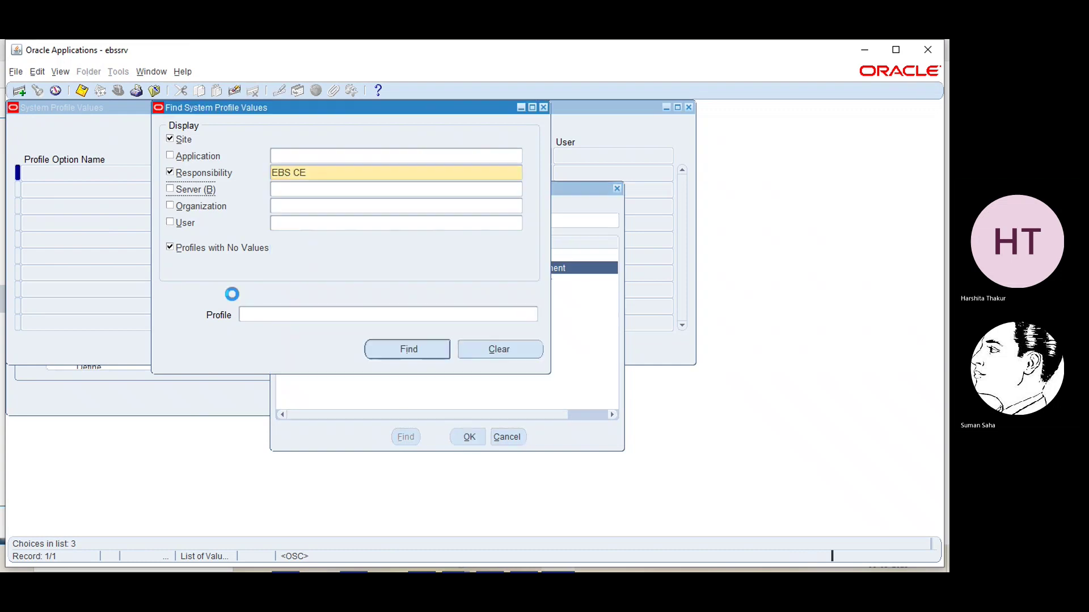
Look up GL: Data Access Set values for EBS CE (PL EBS), then close the form.
left_click(533, 314)
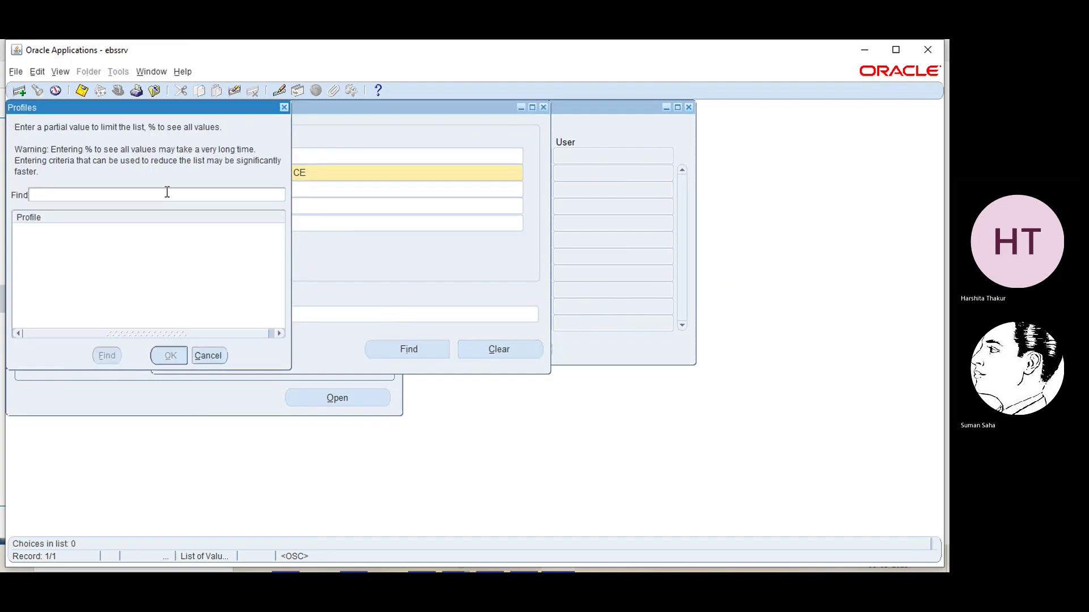
type("%gl % data%")
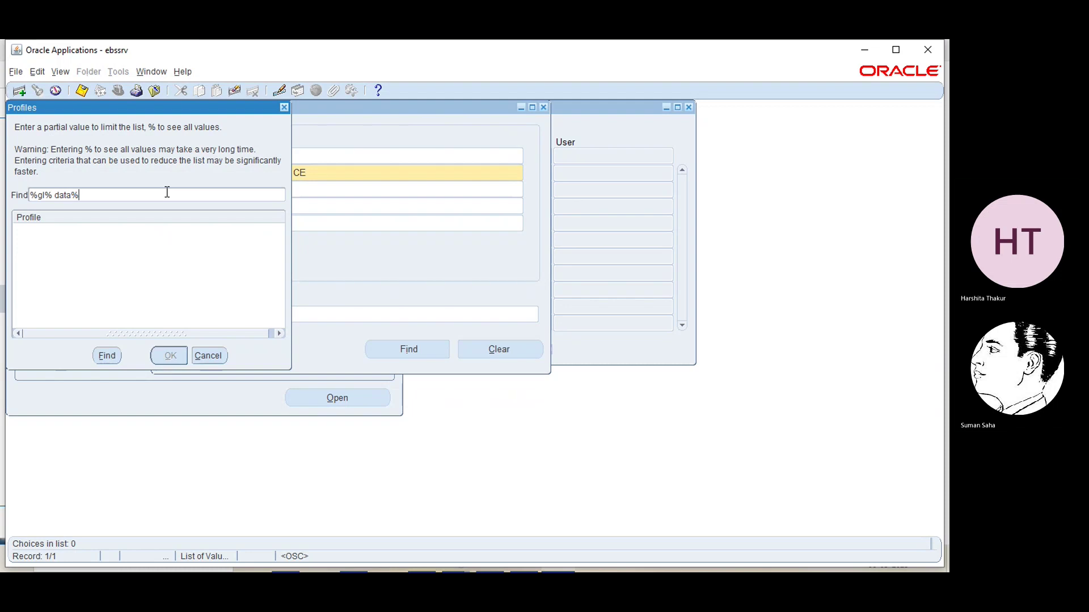
type(" accesss%")
left_click(110, 356)
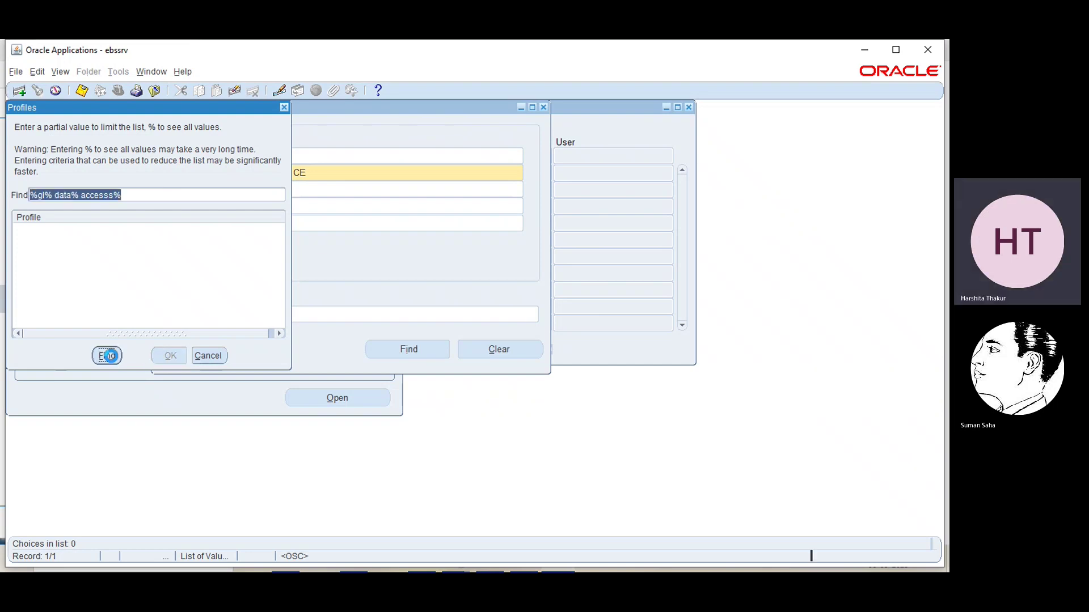
key("BackSpace")
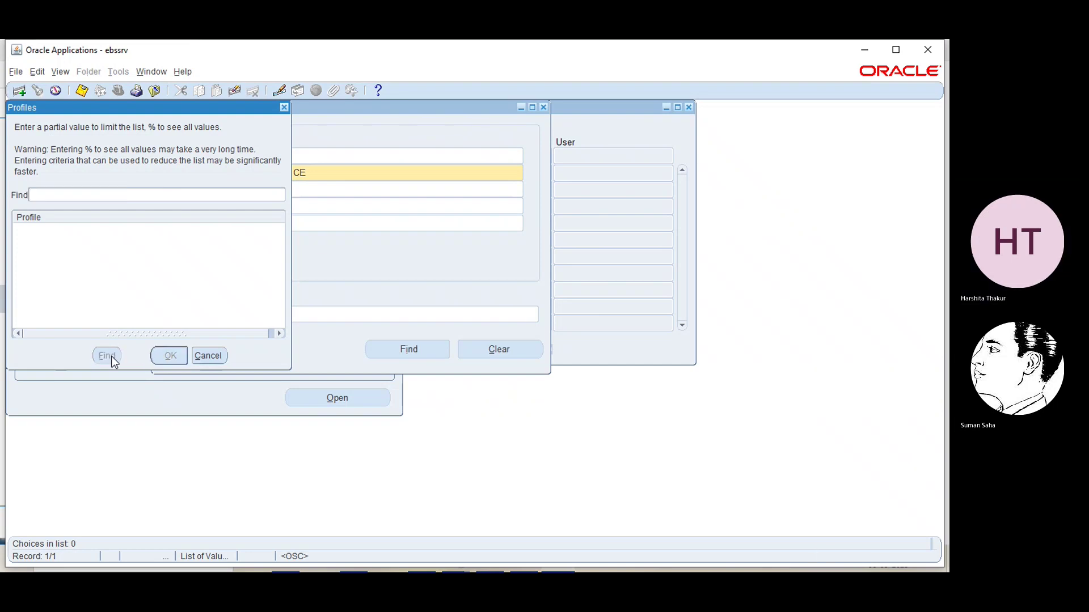
type("%gl%data%")
left_click(107, 356)
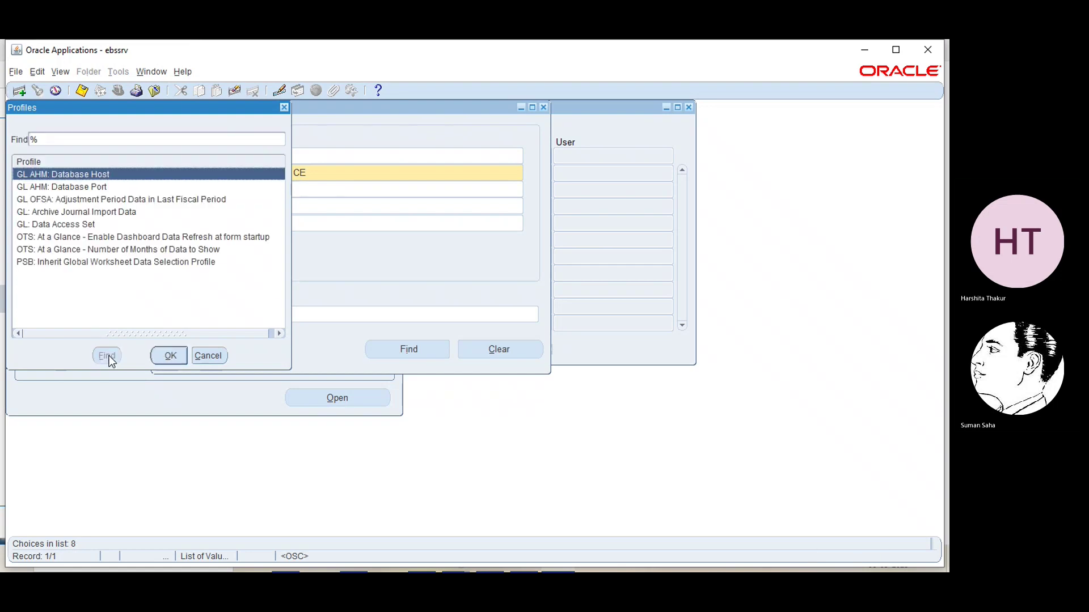
left_click(46, 221)
left_click(168, 355)
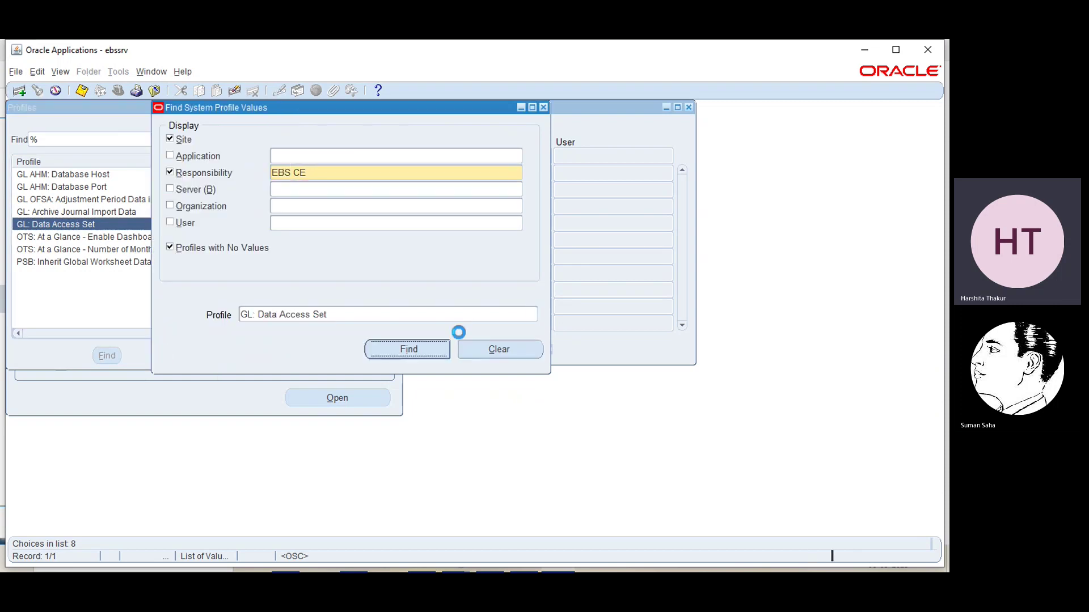
left_click(410, 353)
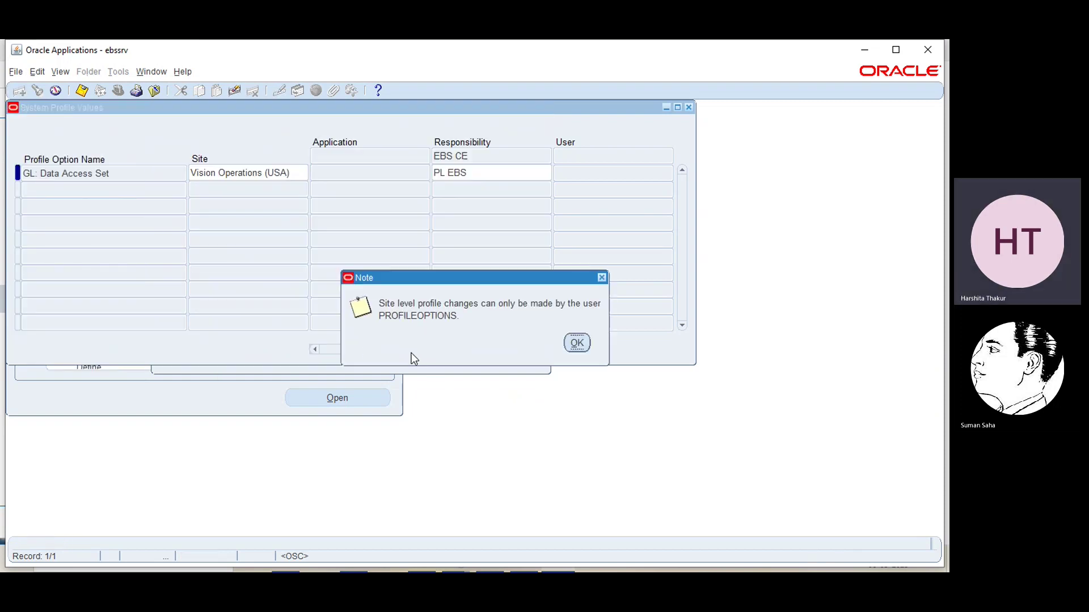
left_click(577, 352)
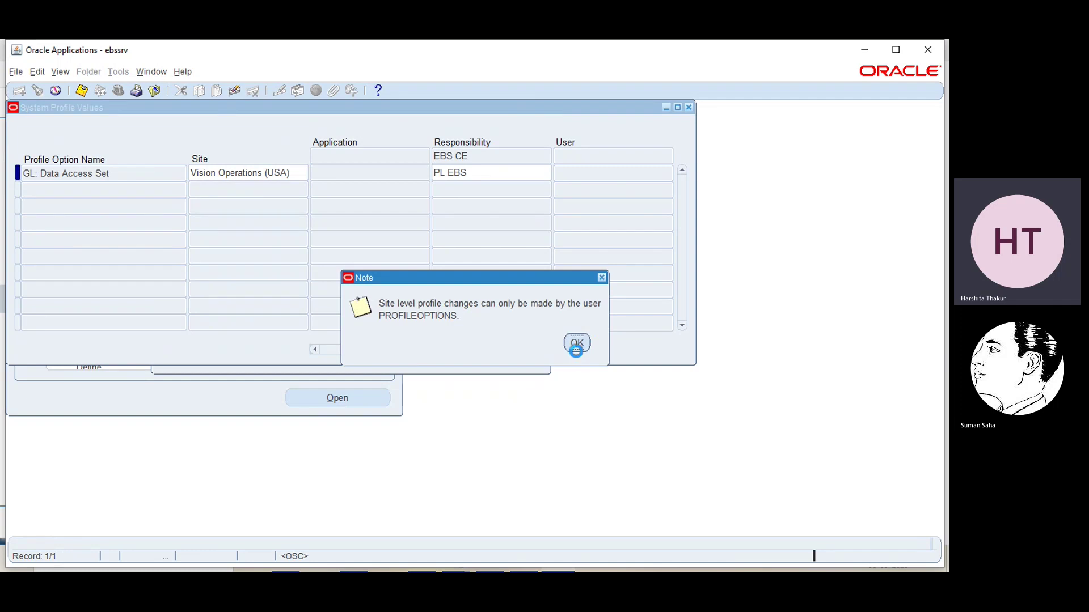
left_click(687, 105)
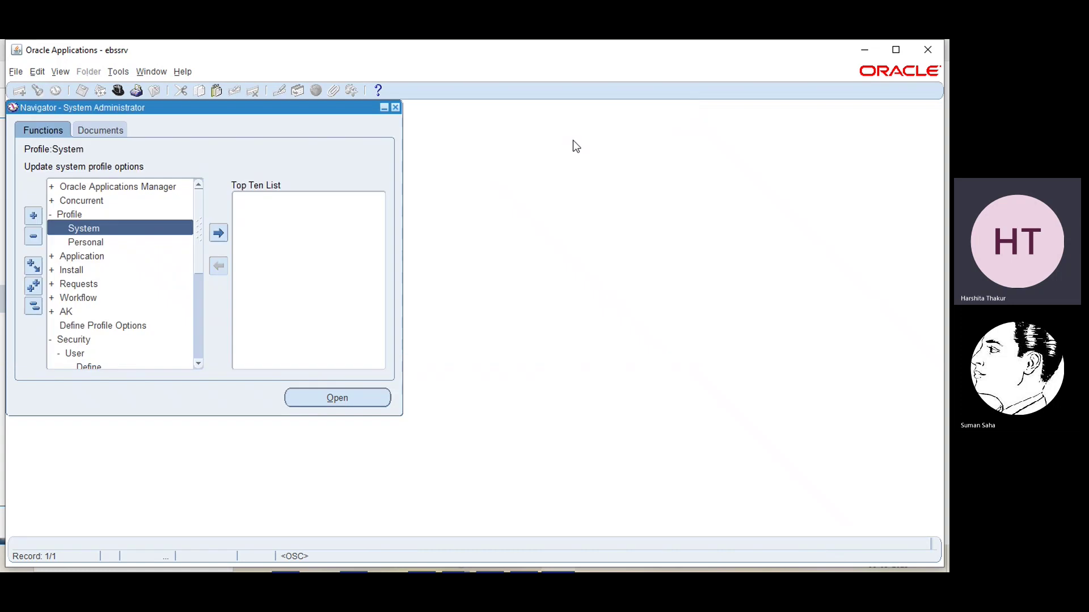
Show the Responsibilities list of 8 available responsibilities, including EBS CE.
left_click(118, 92)
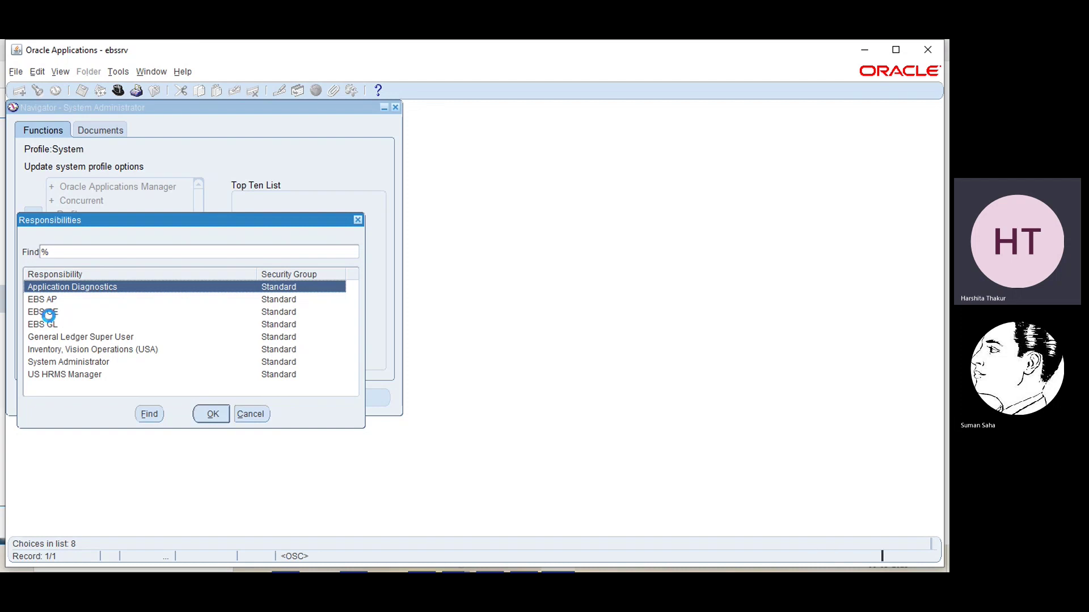
Switch to EBS CE and open System Parameters under Setup > System.
left_click(49, 315)
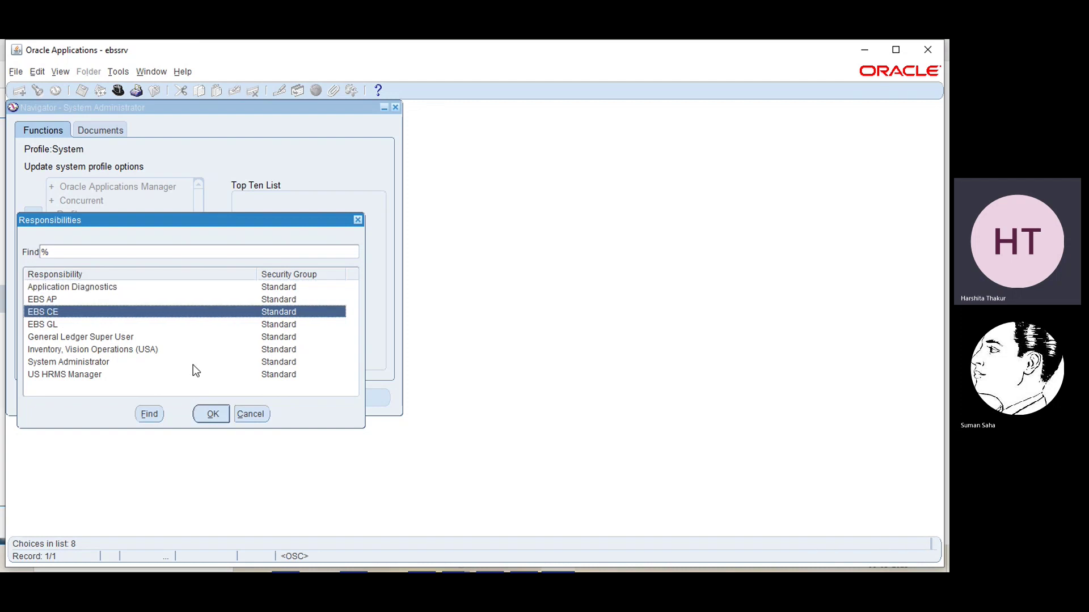
left_click(210, 415)
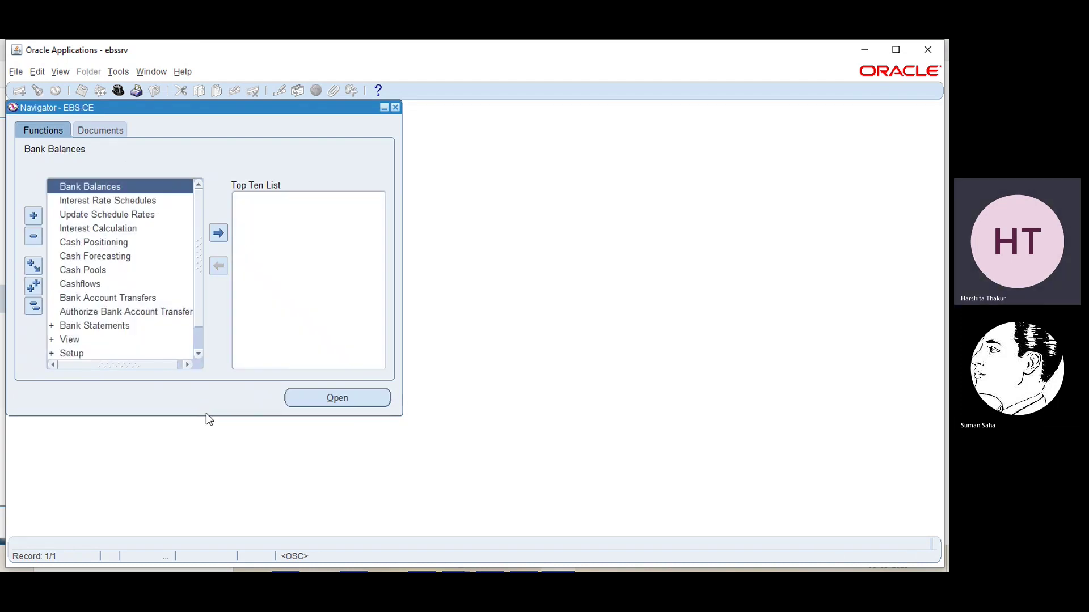
left_click(198, 356)
left_click(198, 356)
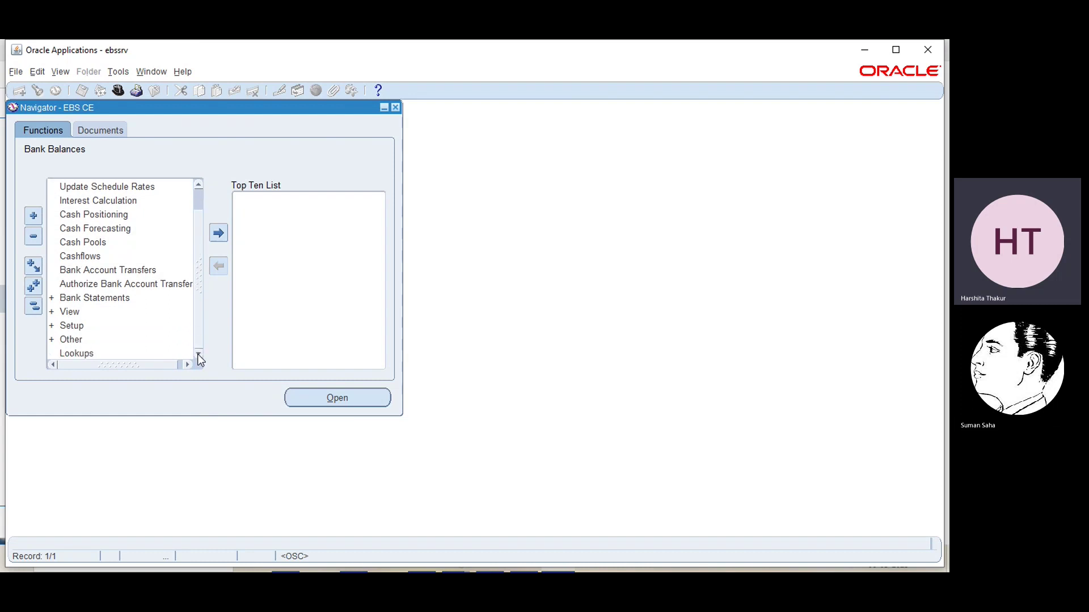
left_click(77, 326)
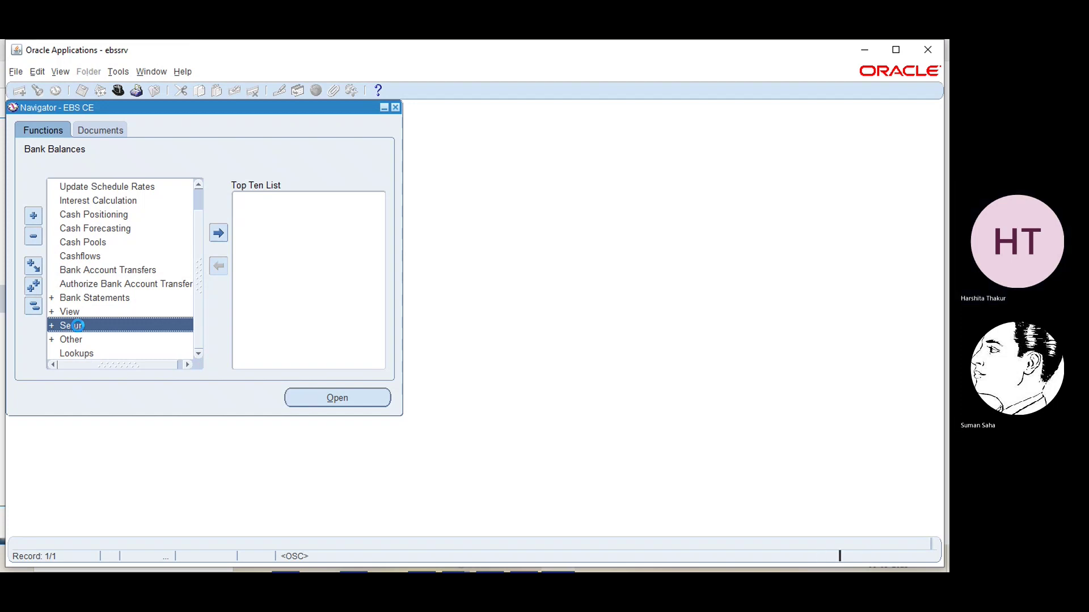
double_click(77, 326)
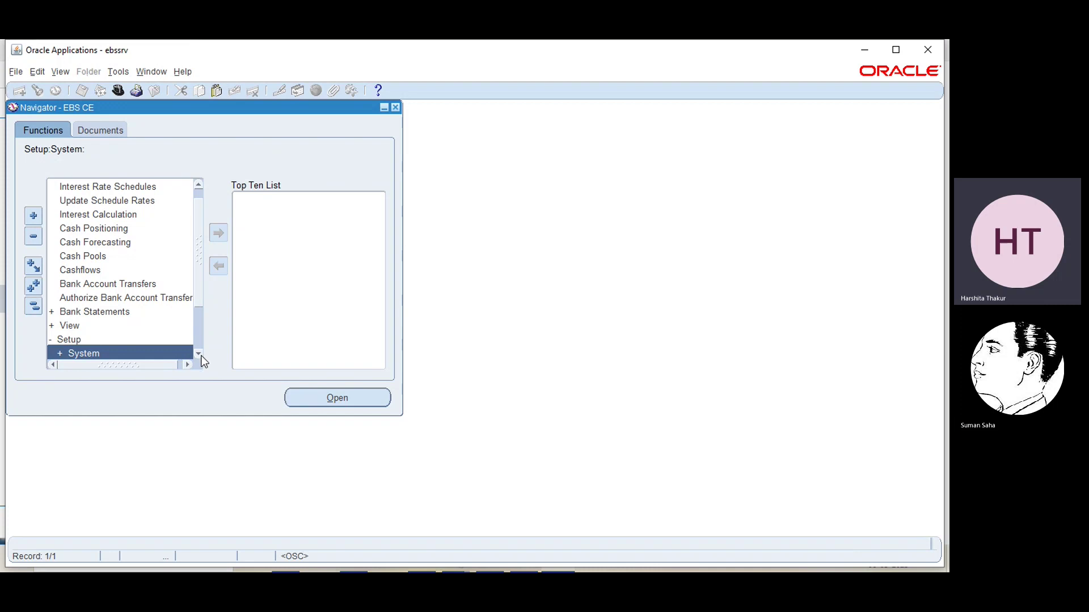
scroll(201, 356, "down", 4)
double_click(140, 301)
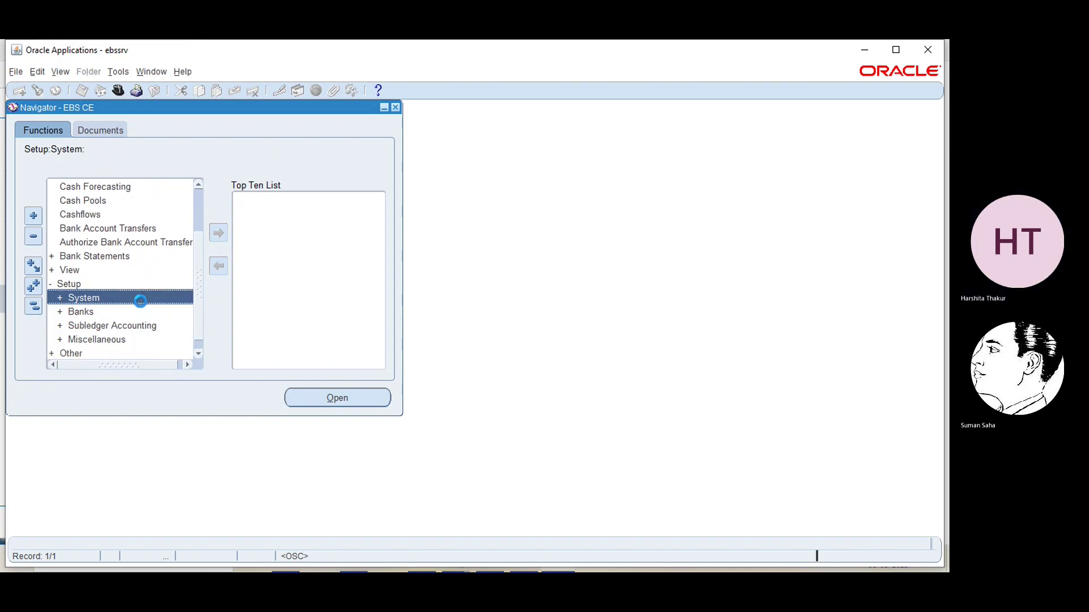
left_click(135, 352)
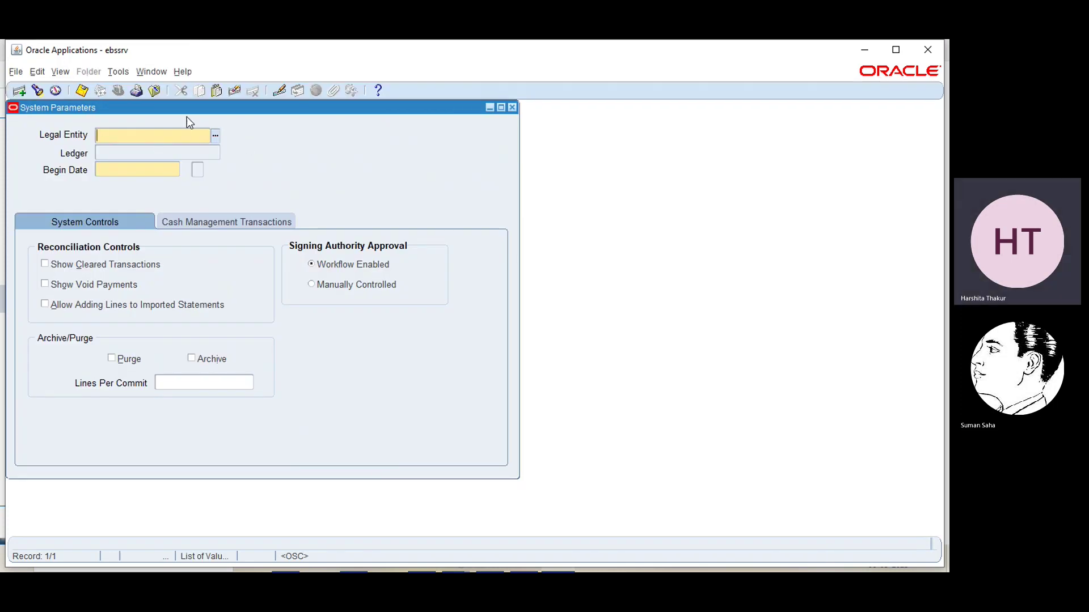
Find the Legal Entity list empty, close the form and navigator, cancelling the exit.
left_click(215, 135)
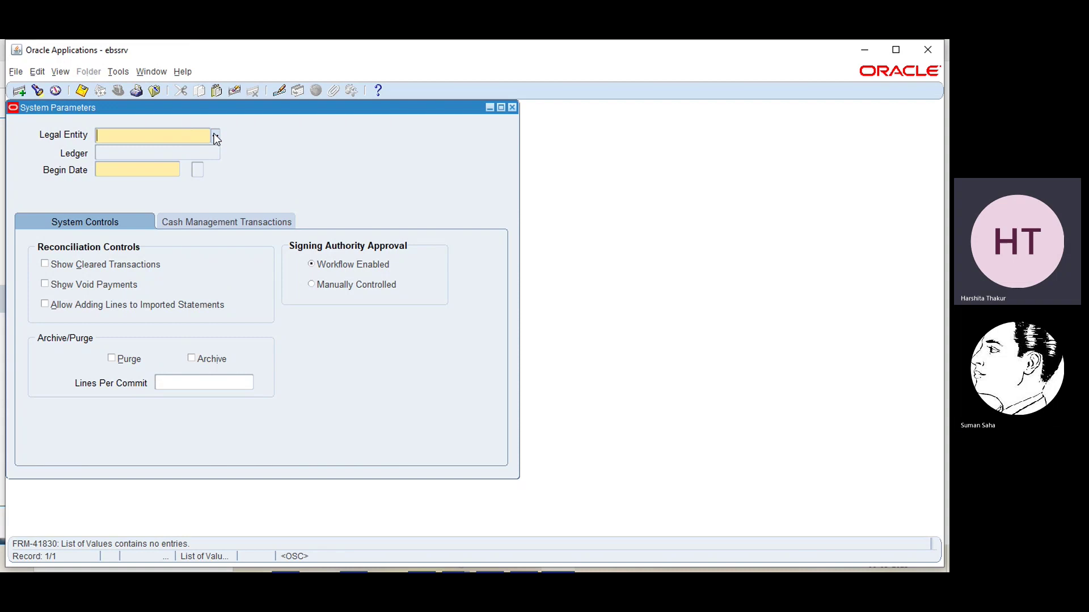
left_click(215, 136)
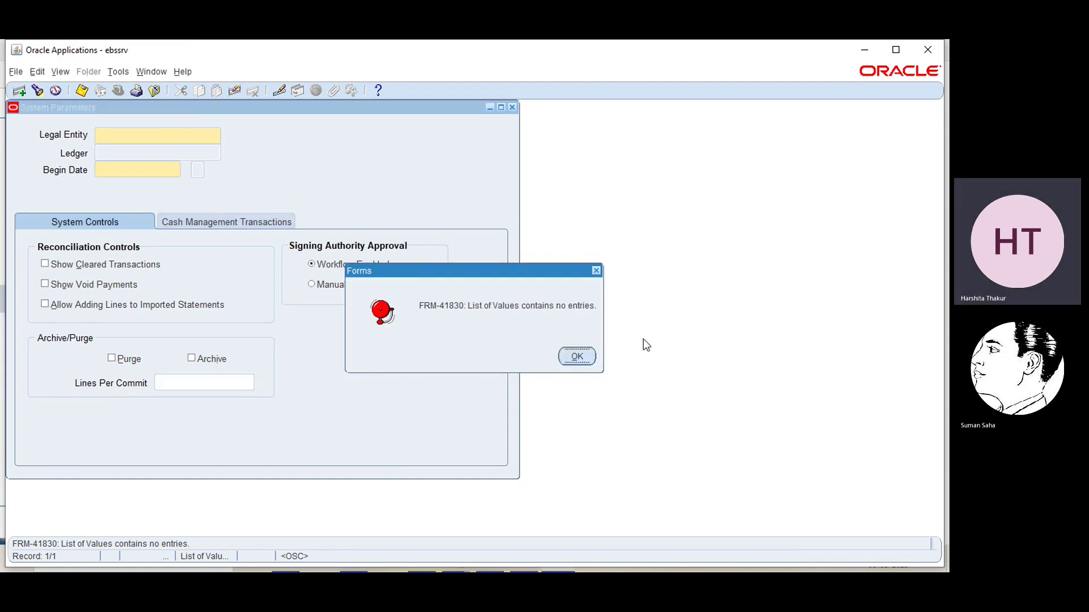
left_click(577, 357)
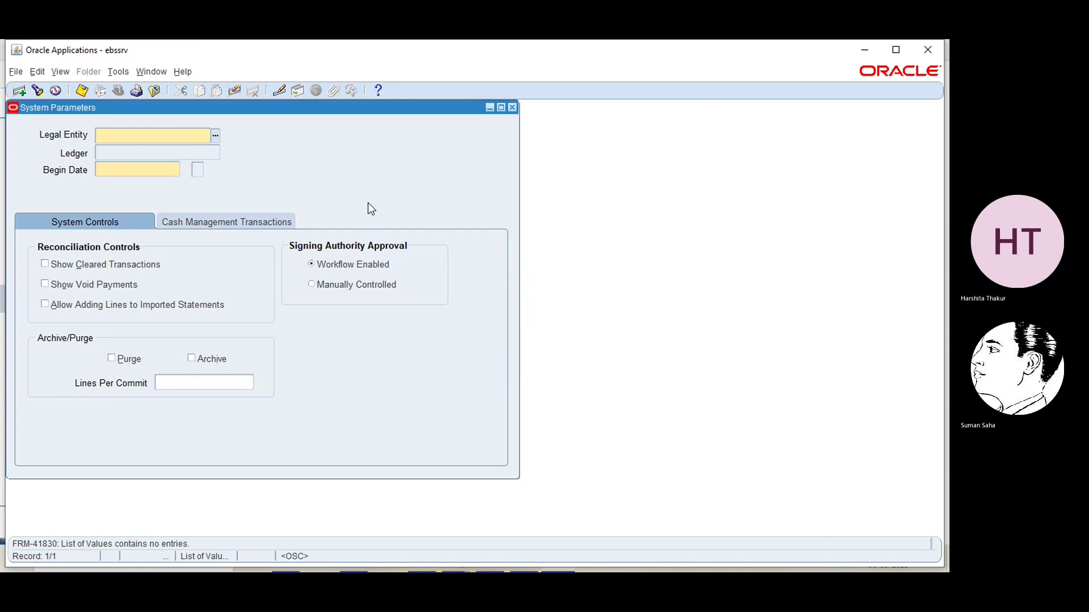
left_click(512, 108)
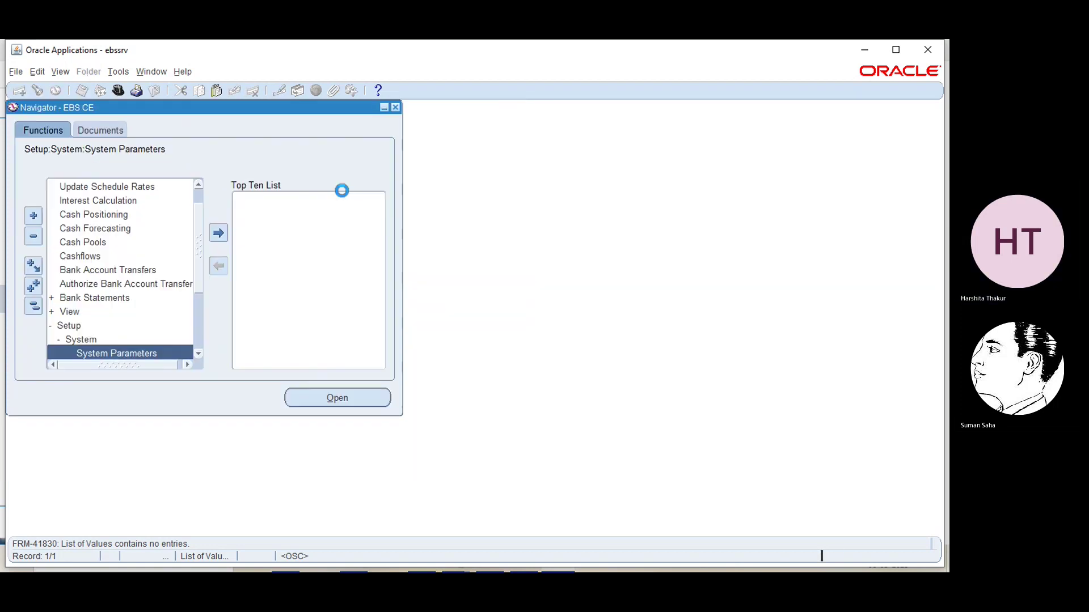
left_click(394, 107)
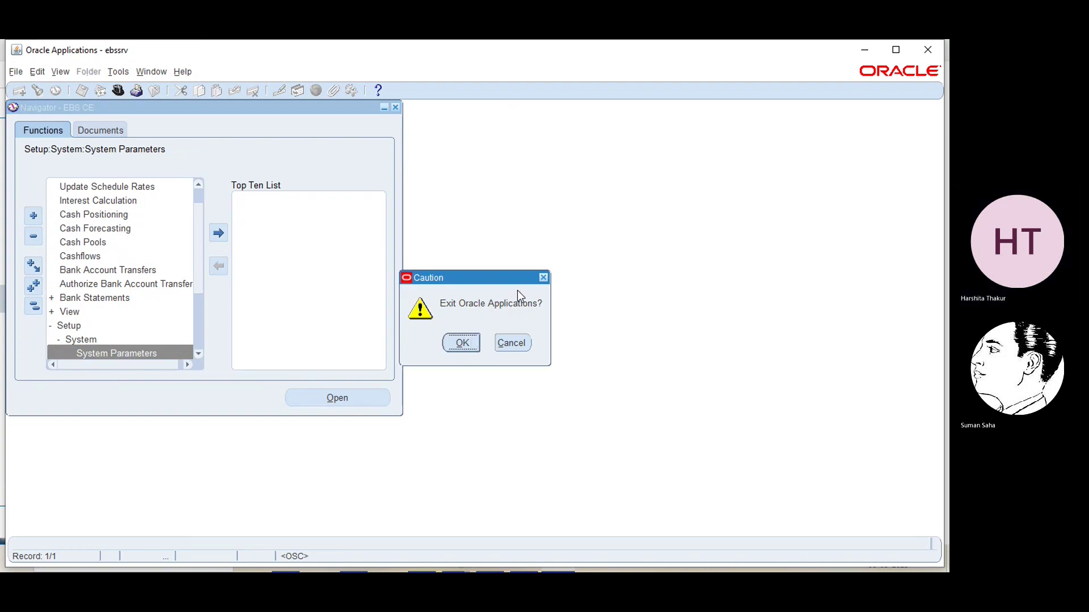
key("Escape")
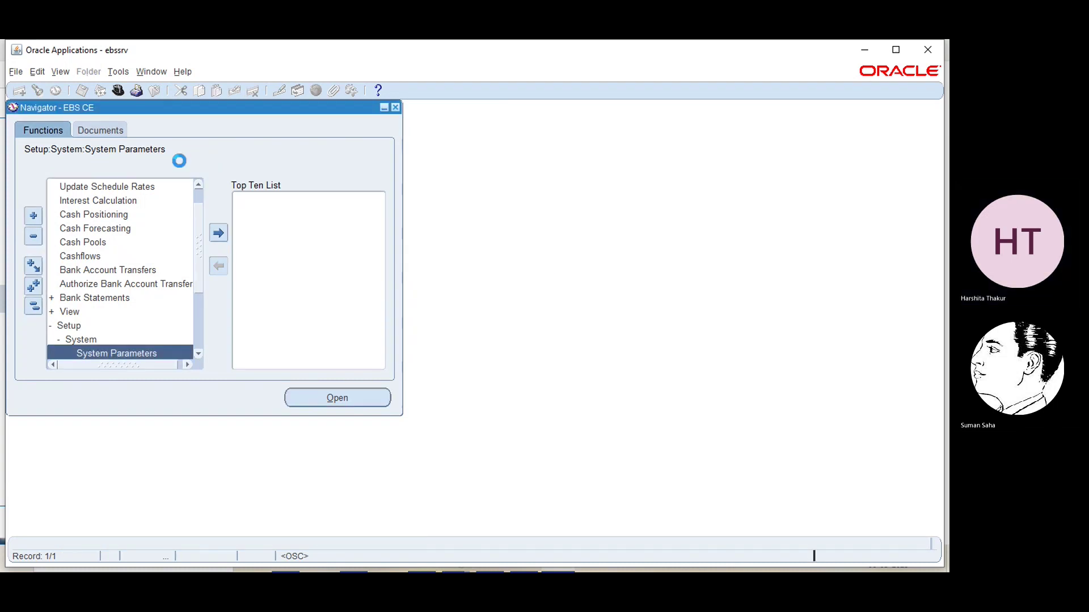
Switch to the EBS CE responsibility again.
left_click(119, 87)
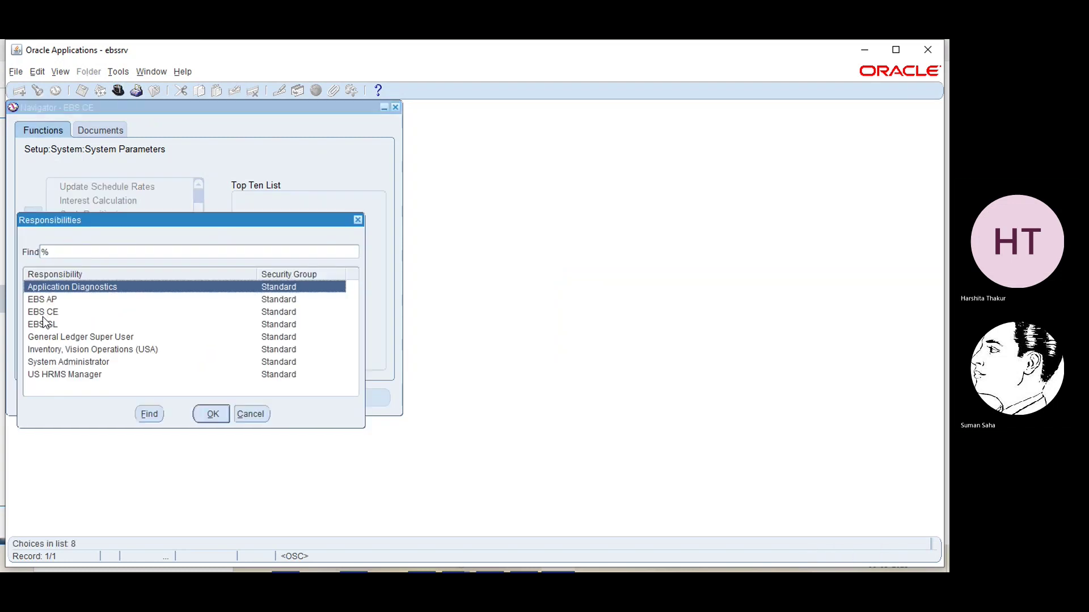
left_click(41, 313)
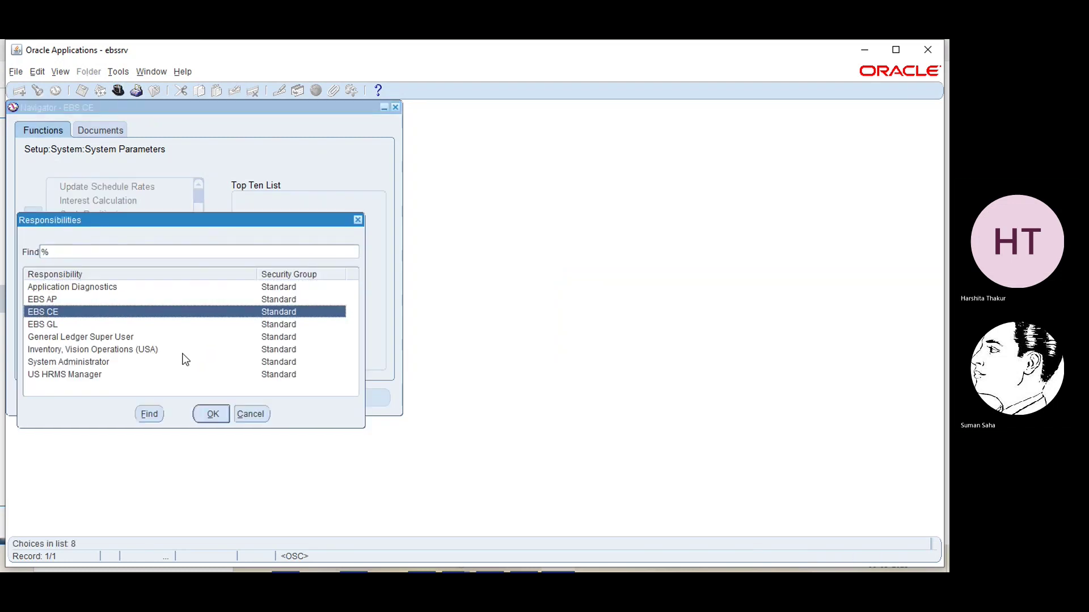
left_click(209, 421)
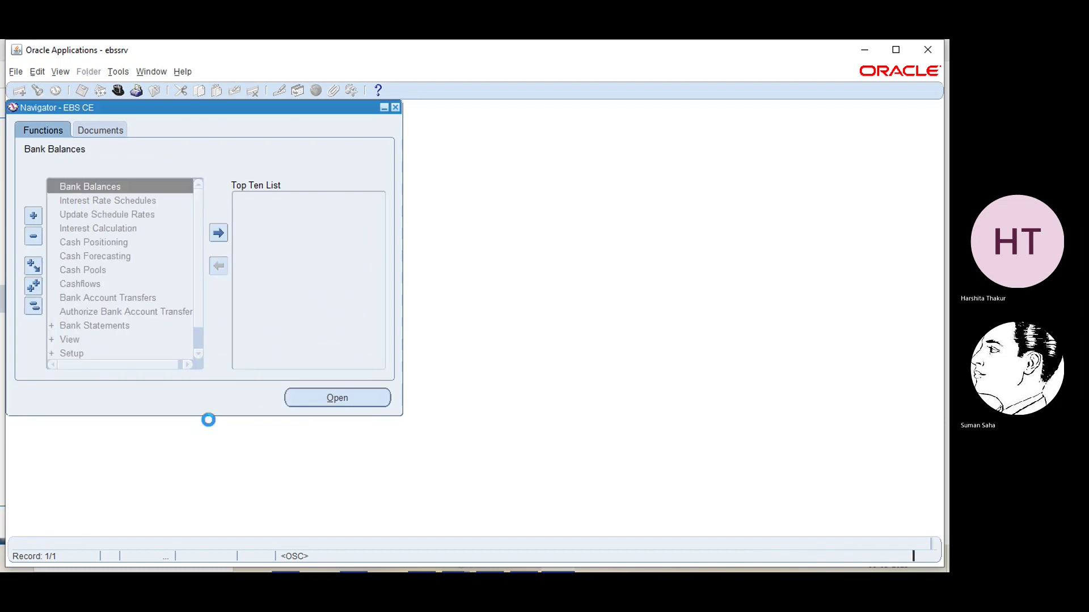
left_click(198, 352)
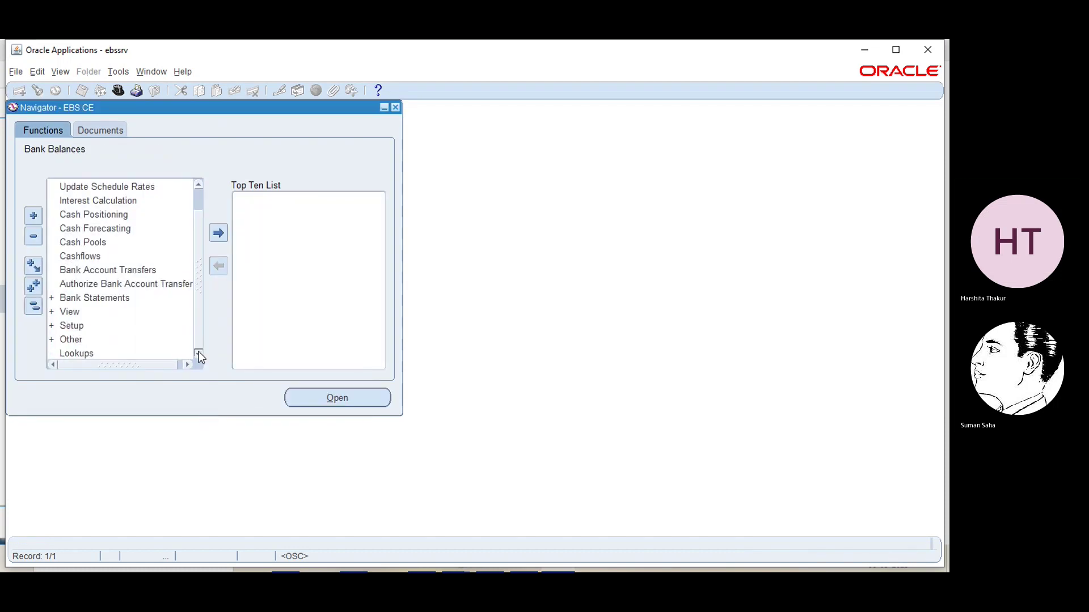
Expand Setup > System and reopen the System Parameters form.
left_click(68, 326)
double_click(68, 326)
left_click(92, 354)
scroll(197, 355, "down", 5)
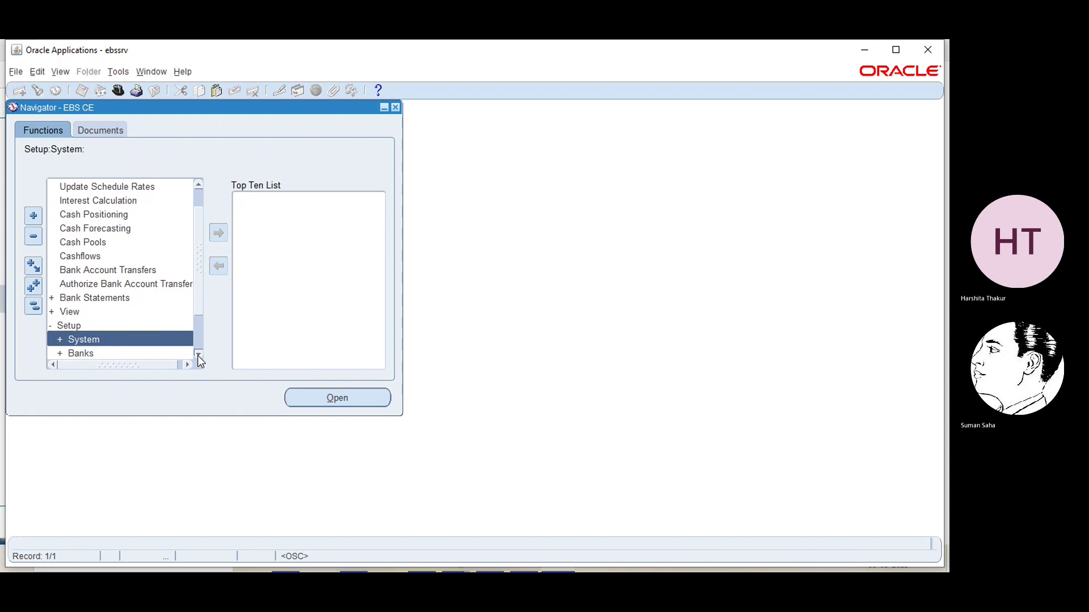
left_click(127, 276)
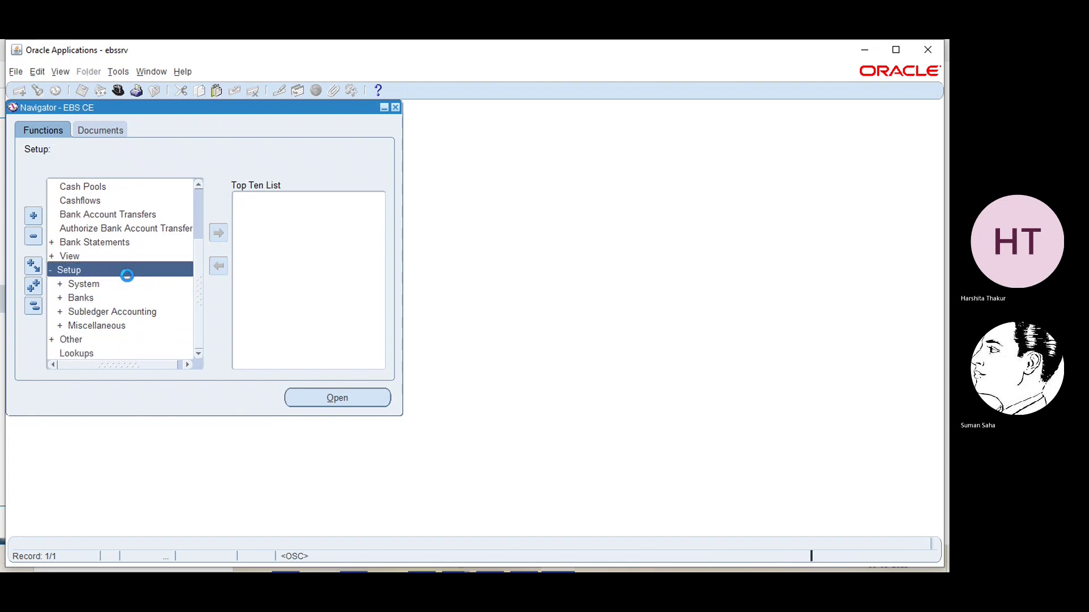
double_click(127, 275)
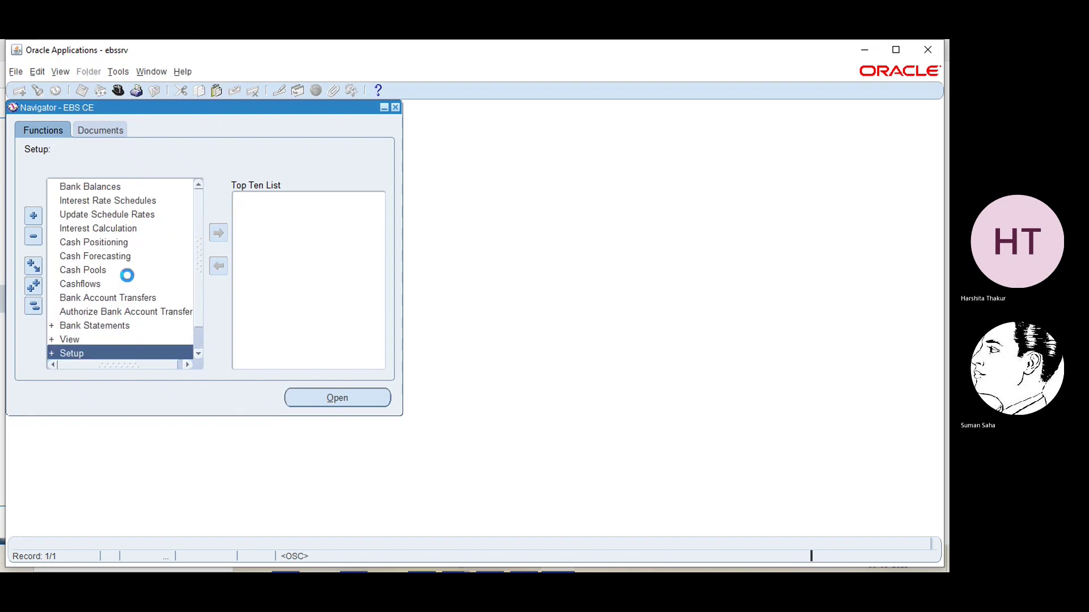
left_click(198, 354)
double_click(159, 327)
double_click(161, 352)
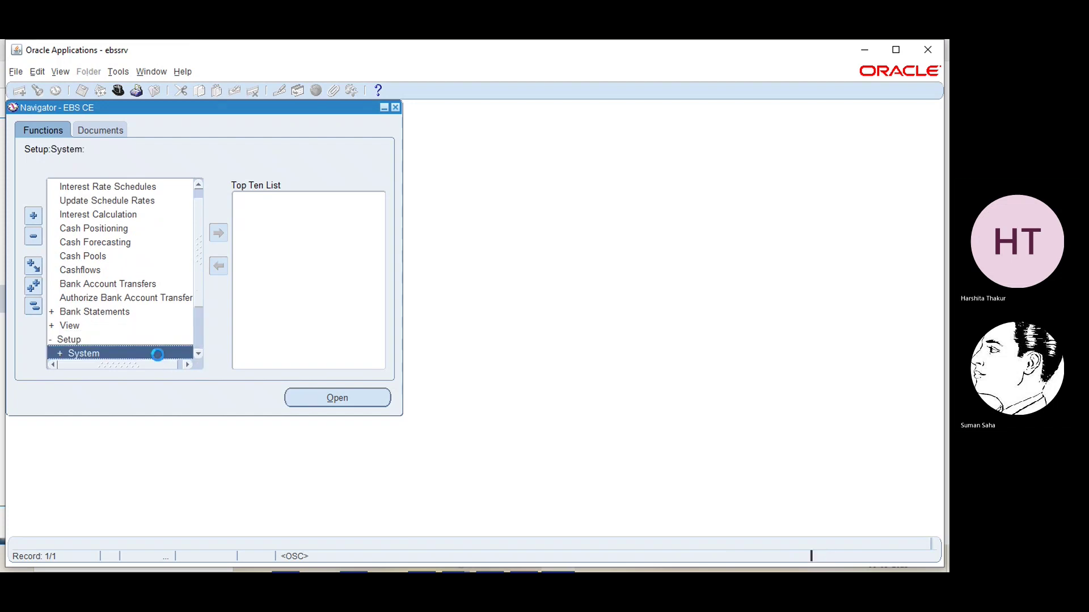
left_click(199, 355)
left_click(200, 355)
double_click(145, 313)
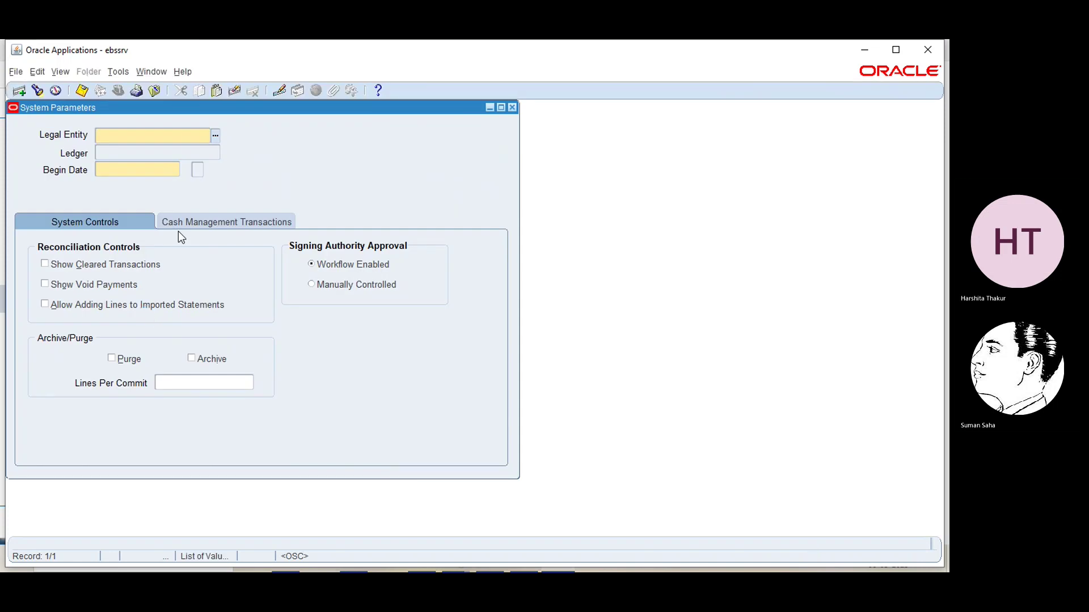
Check the Legal Entity list of values again, then close System Parameters.
left_click(216, 138)
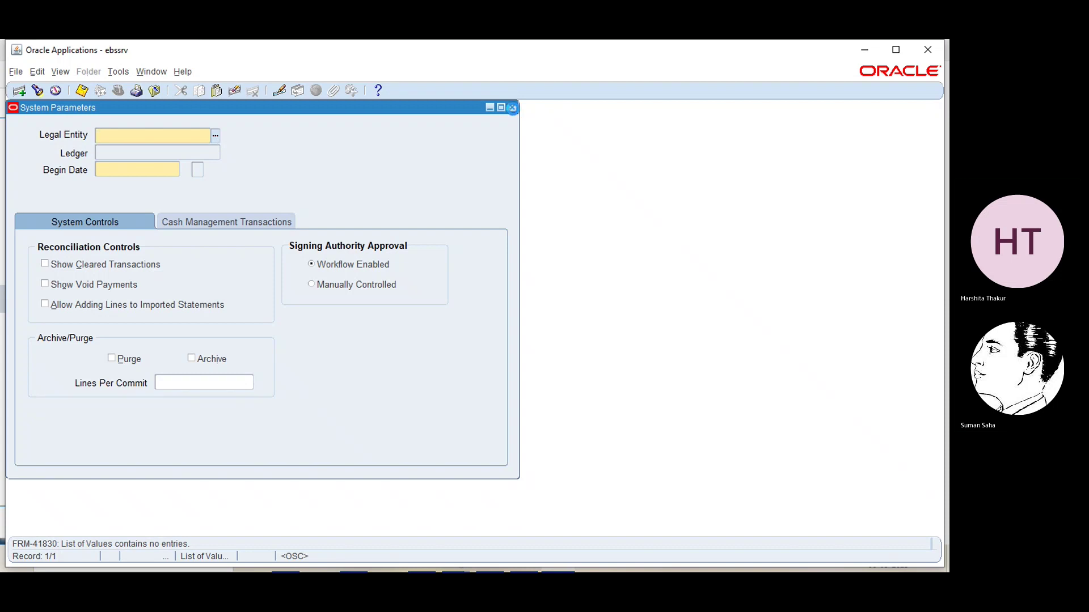
left_click(513, 108)
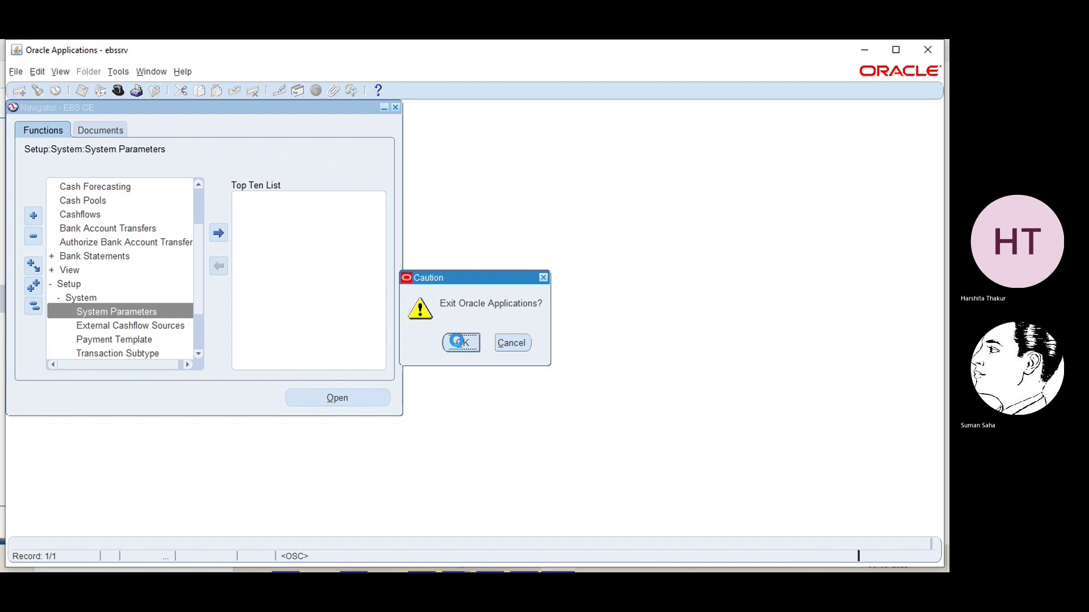
Exit the forms session, log out, and sign back in with the administrator account and password.
left_click(461, 342)
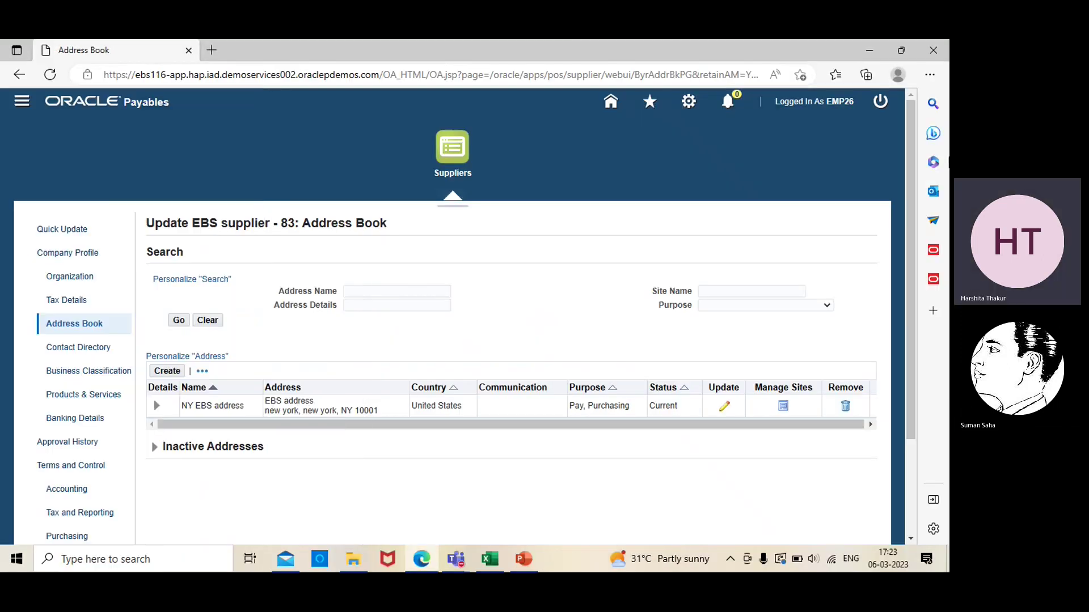
left_click(880, 105)
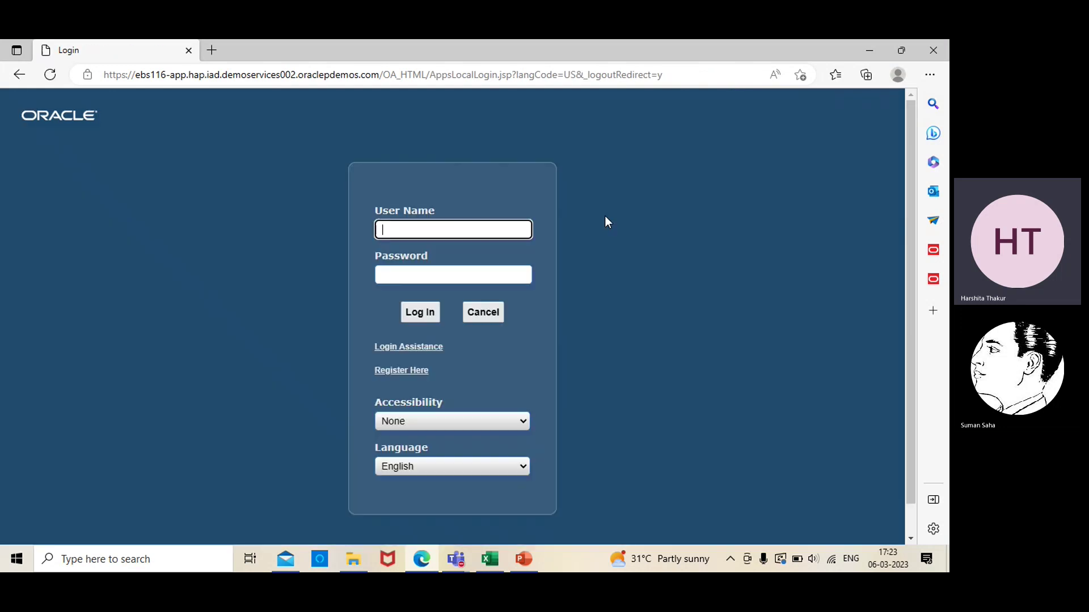
type("sys")
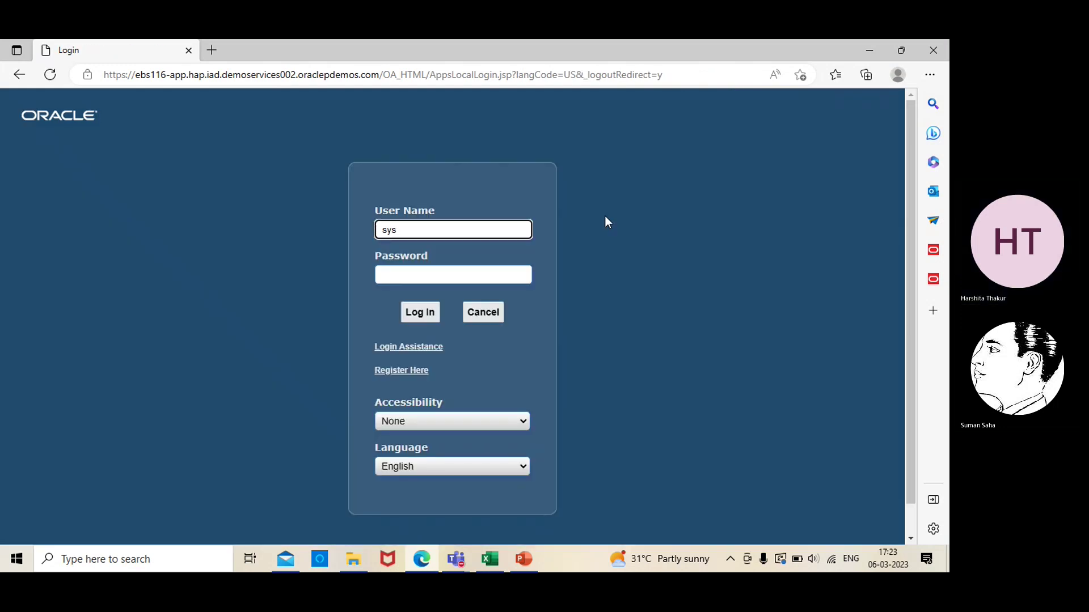
type("admin")
left_click(492, 271)
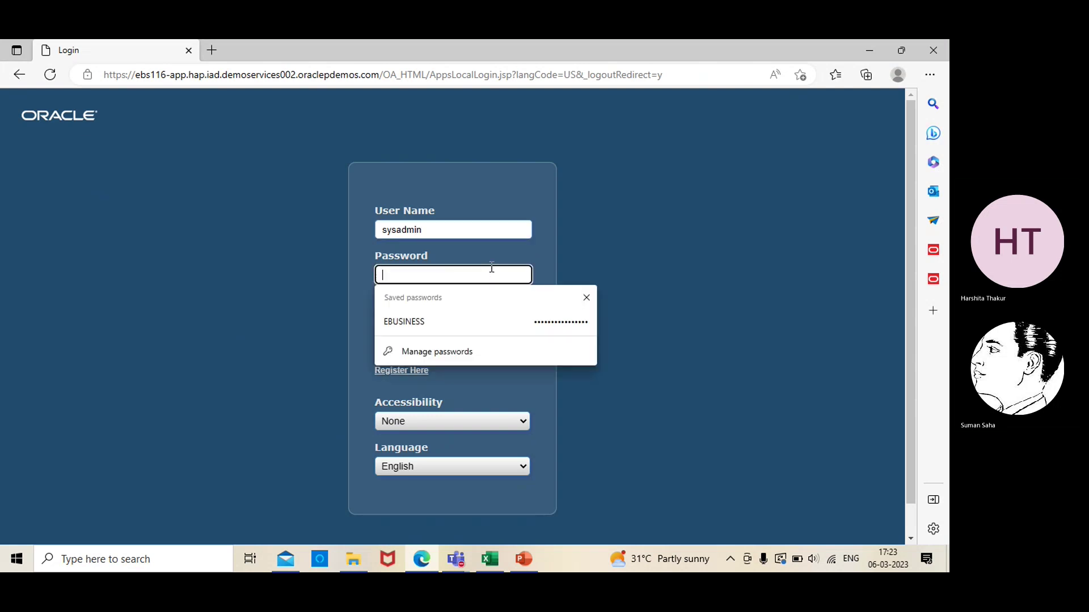
type("s")
key("BackSpace")
key("ctrl+v")
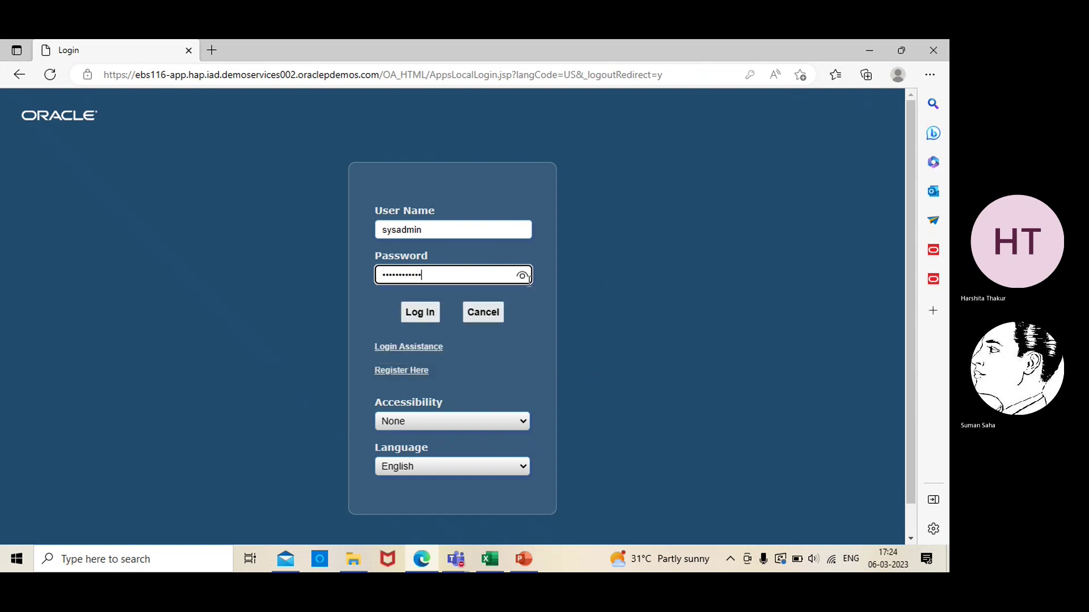
left_click(527, 277)
left_click(420, 314)
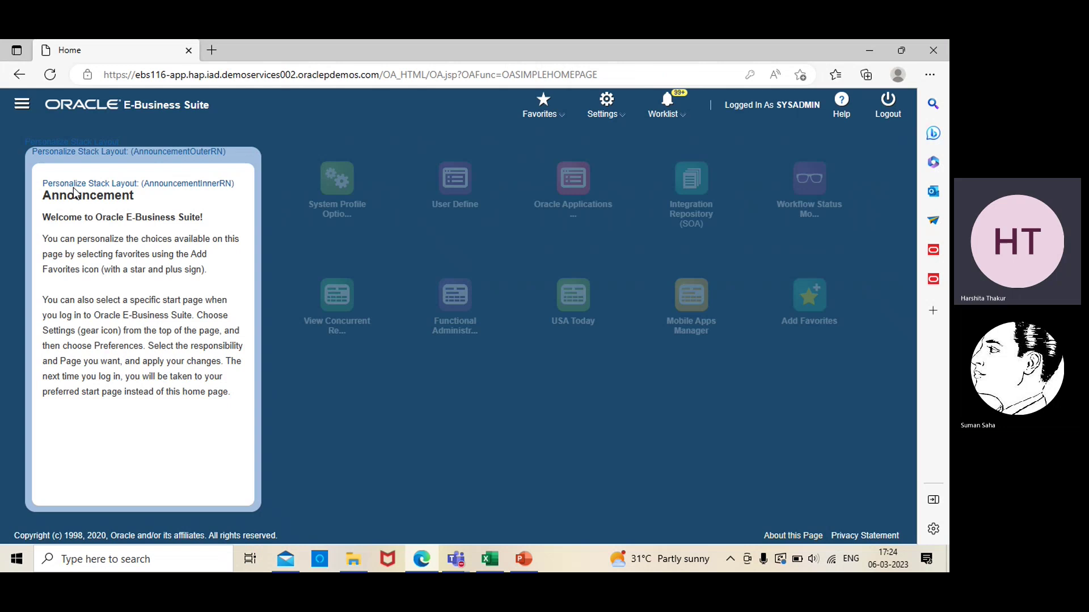
Search the navigator for 'user', open User Management, and go to Roles & Role Inheritance.
left_click(21, 109)
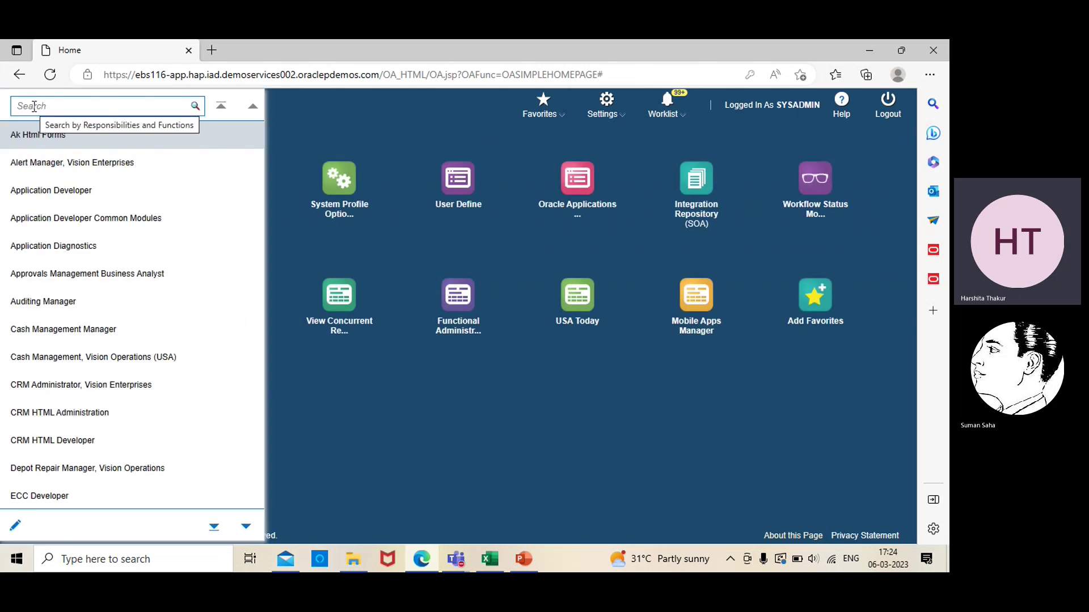
left_click(56, 105)
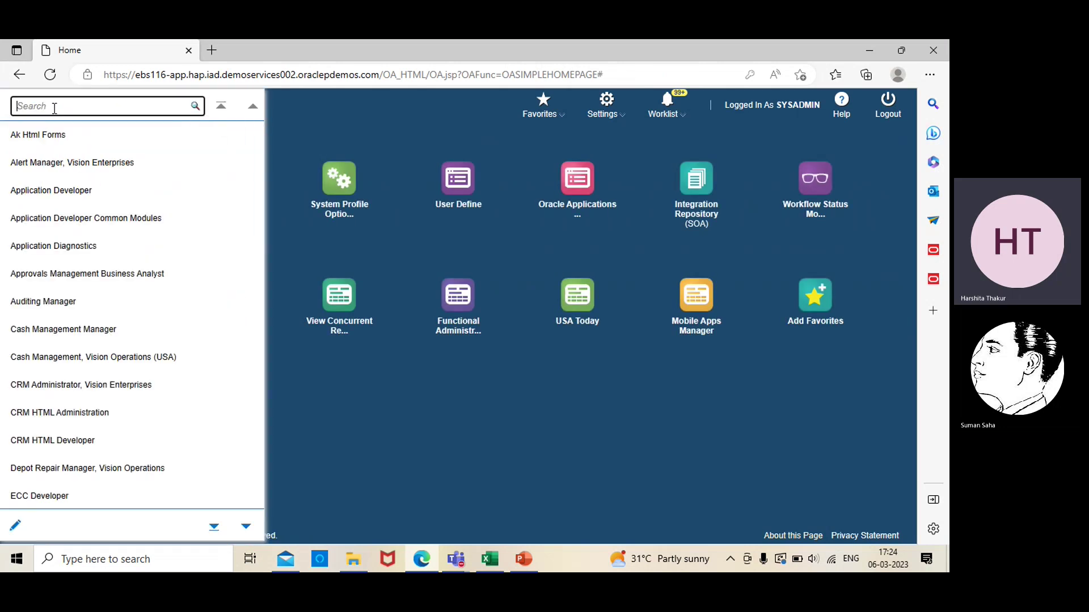
type("user")
left_click(52, 153)
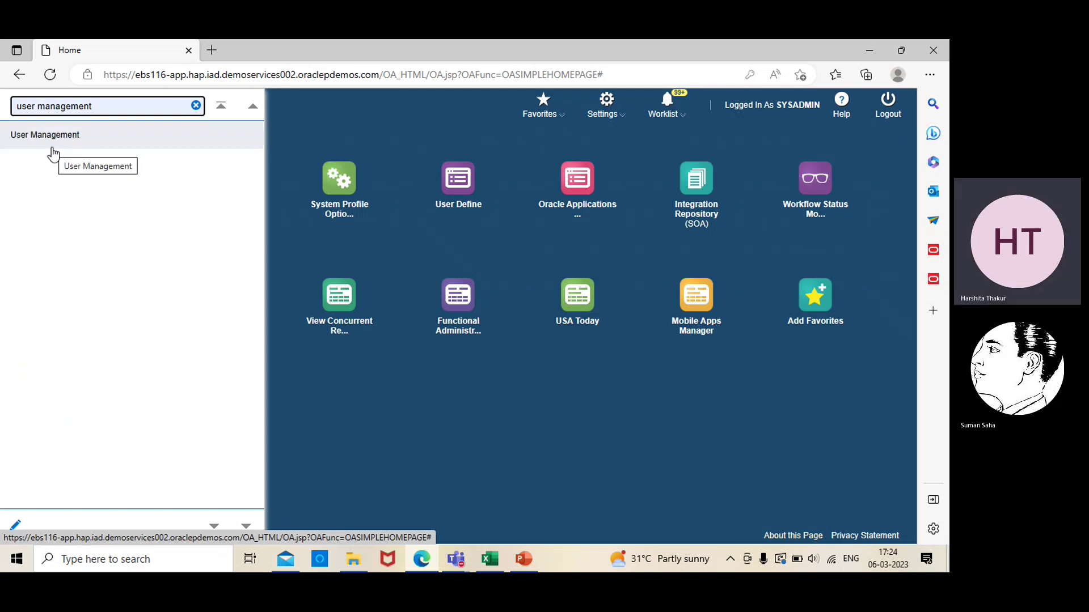
left_click(52, 148)
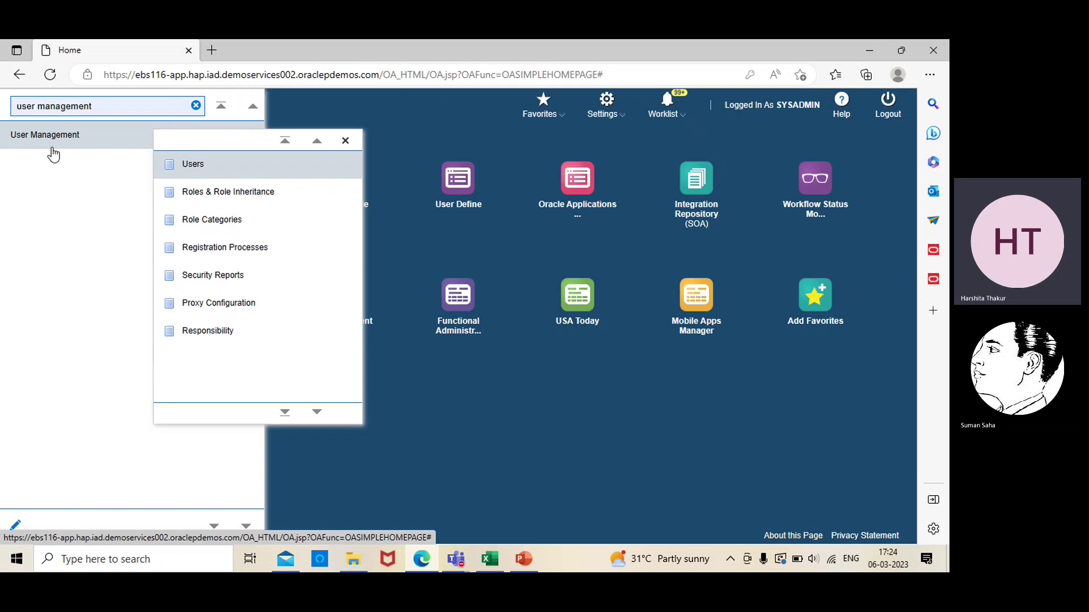
left_click(189, 194)
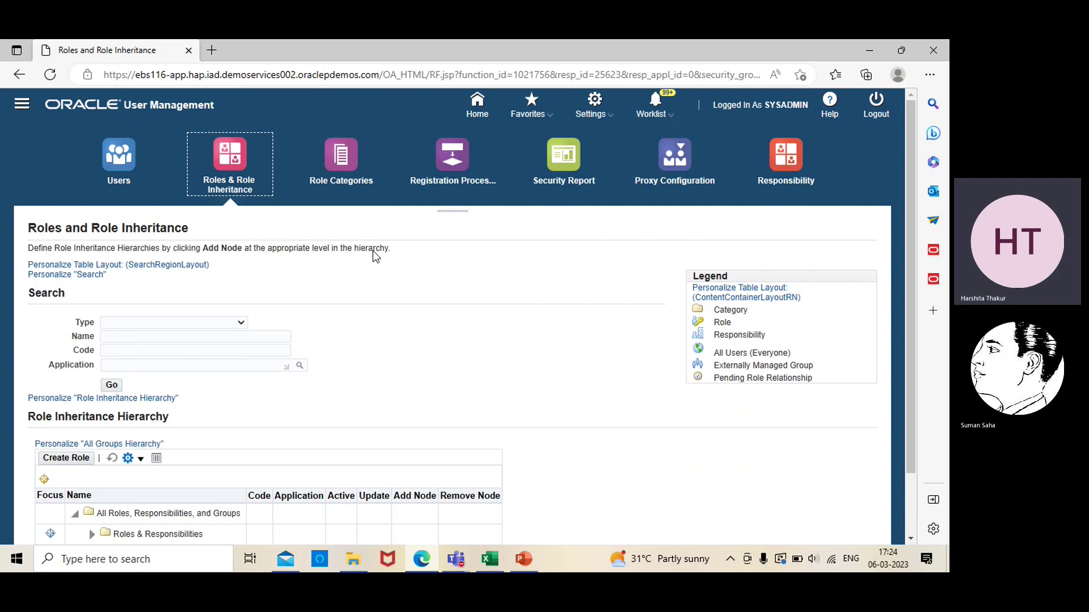
Filter roles by type Roles & Responsibilities, category Miscellaneous, application Cash Management.
left_click(243, 324)
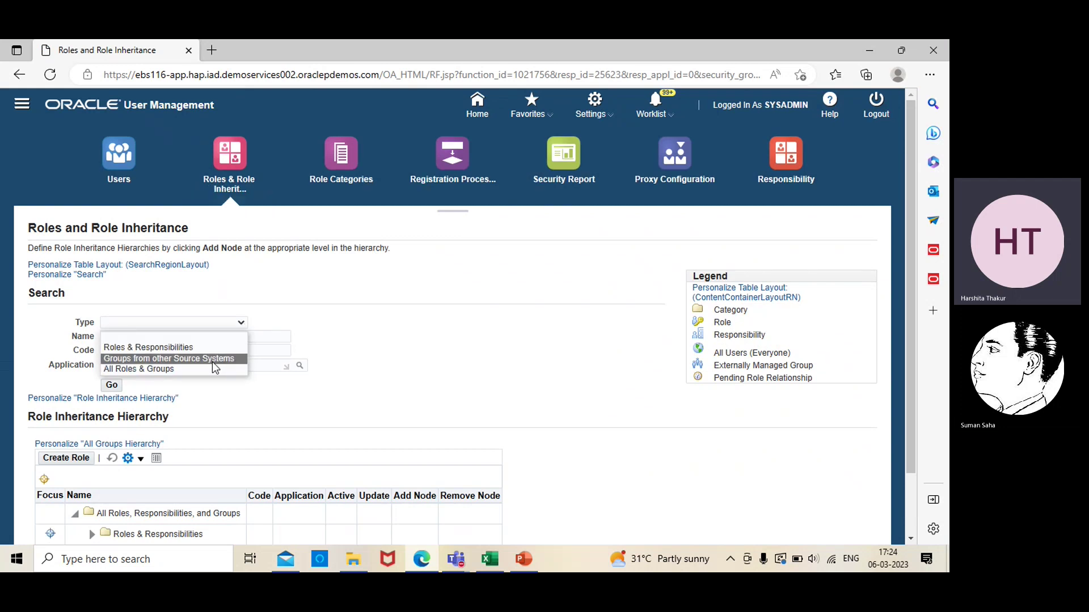
left_click(198, 347)
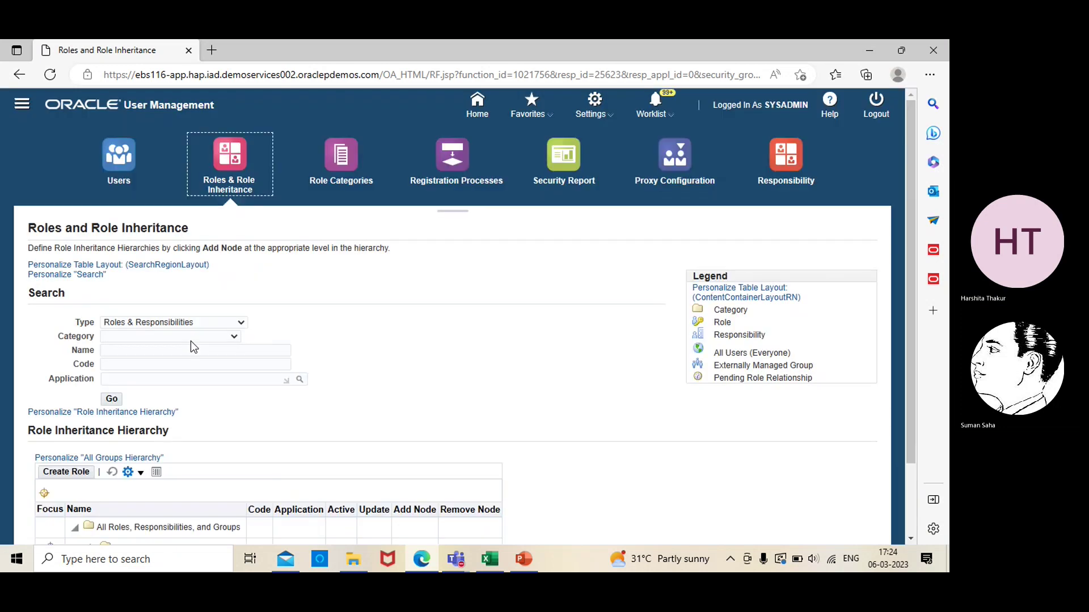
left_click(232, 336)
left_click(197, 383)
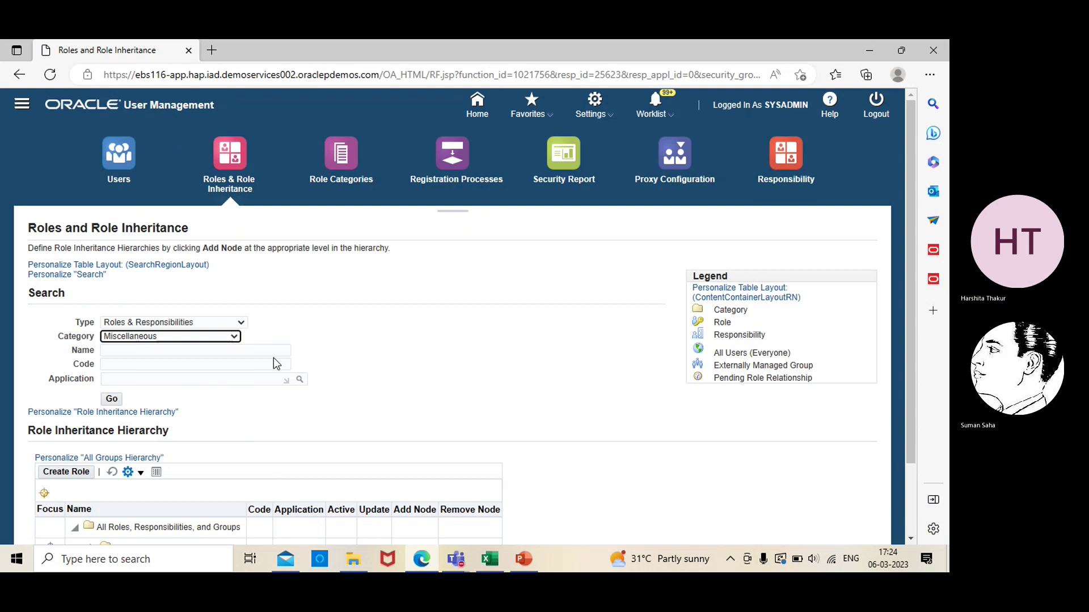
left_click(300, 380)
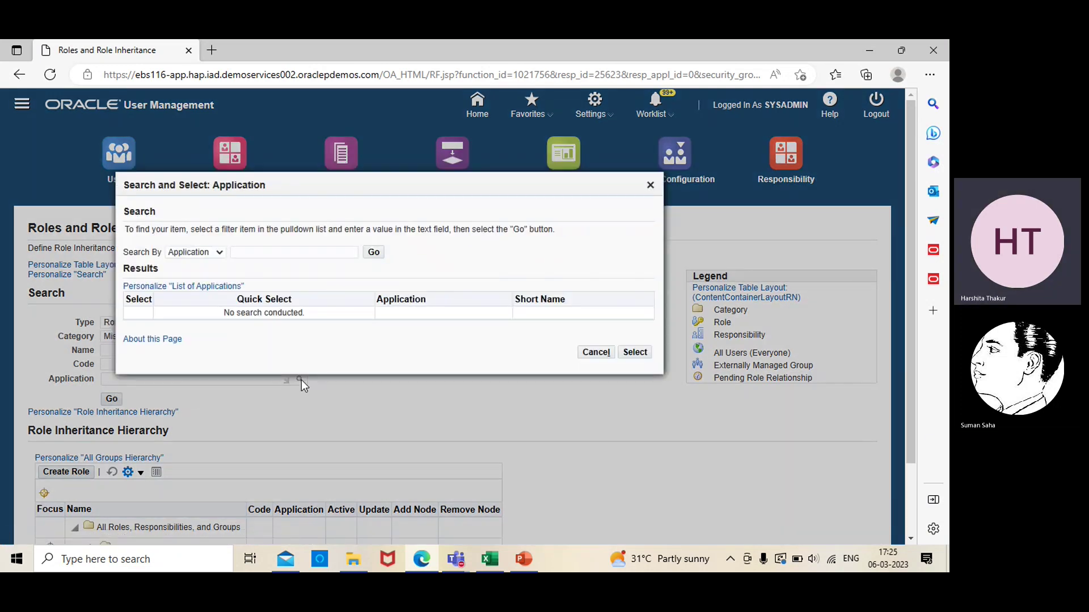
left_click(274, 250)
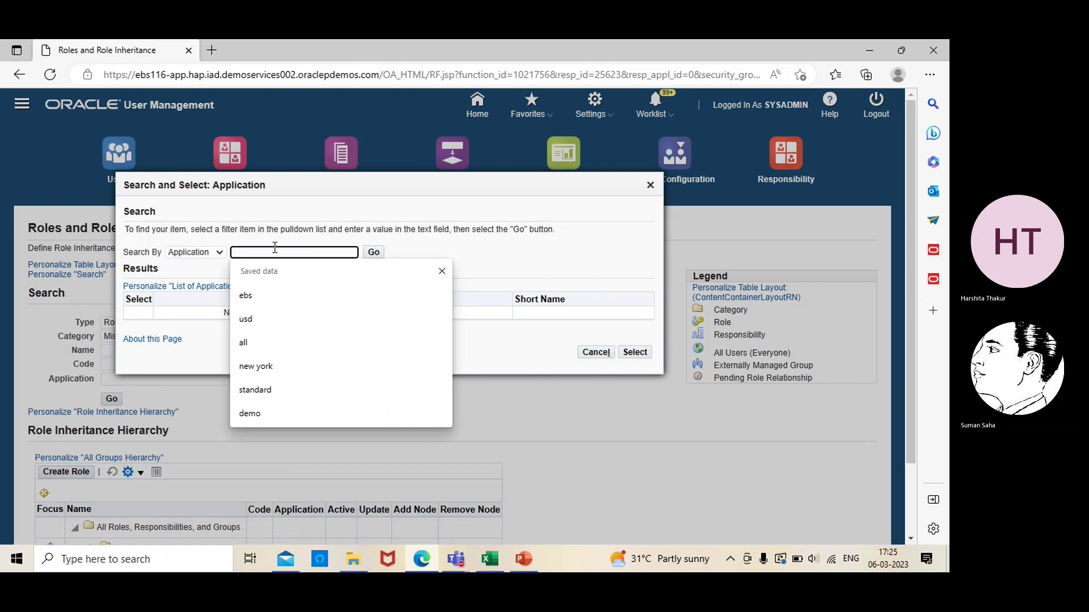
type("cash")
left_click(375, 253)
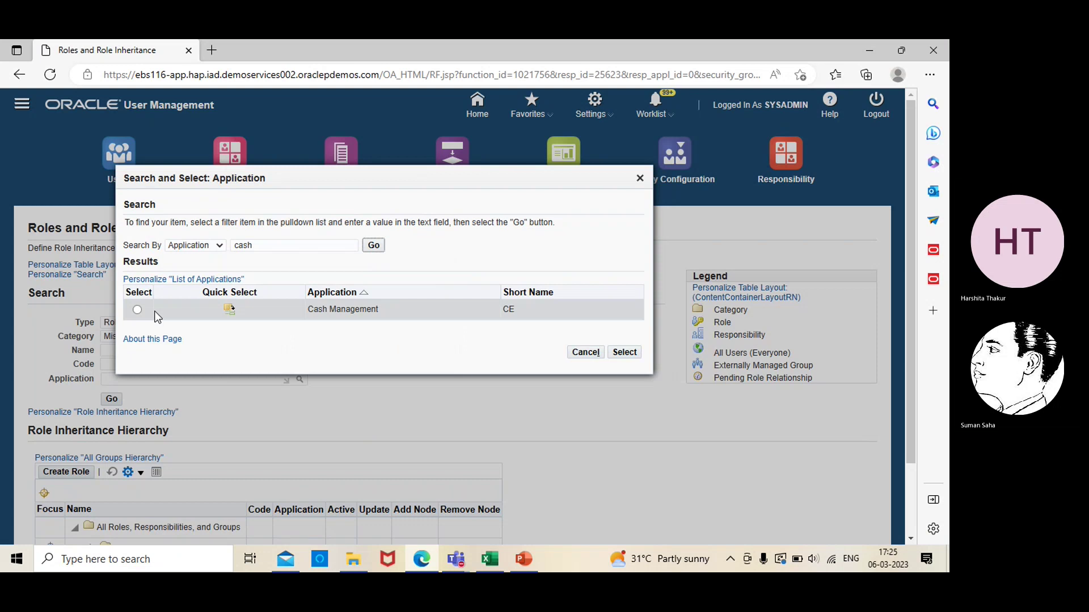
left_click(137, 309)
left_click(623, 353)
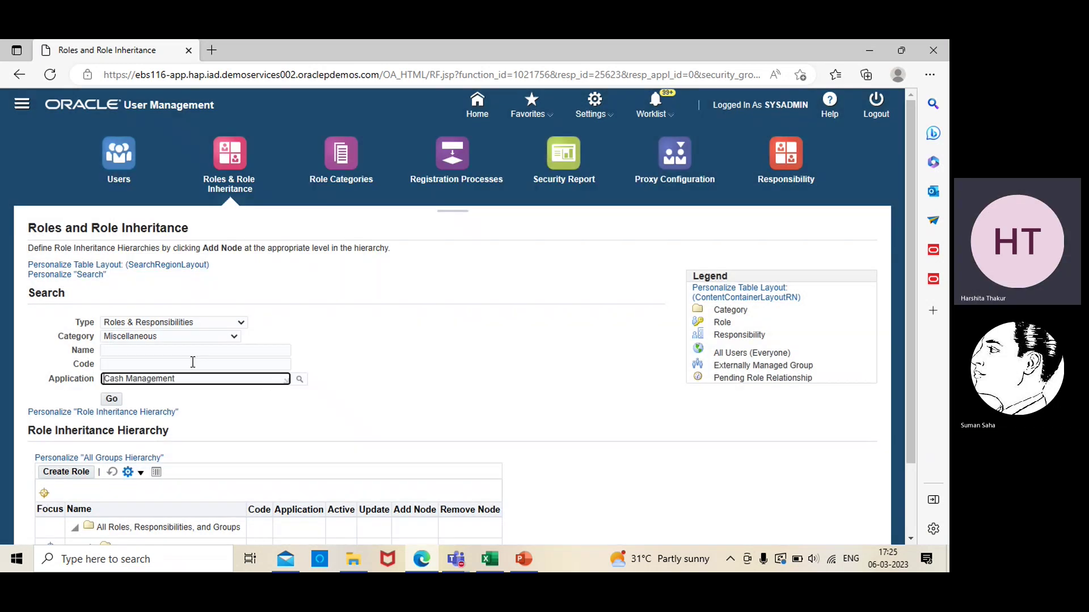
Search for the role name 'EBS ce' to return the EBS CE responsibility.
left_click(182, 350)
type("EBS")
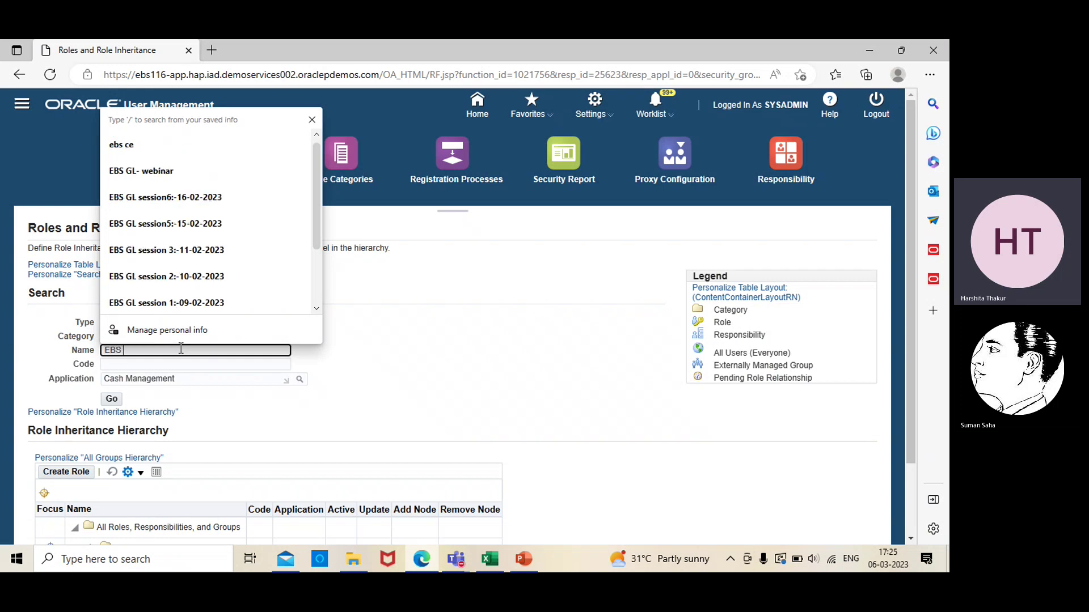
type(" ce")
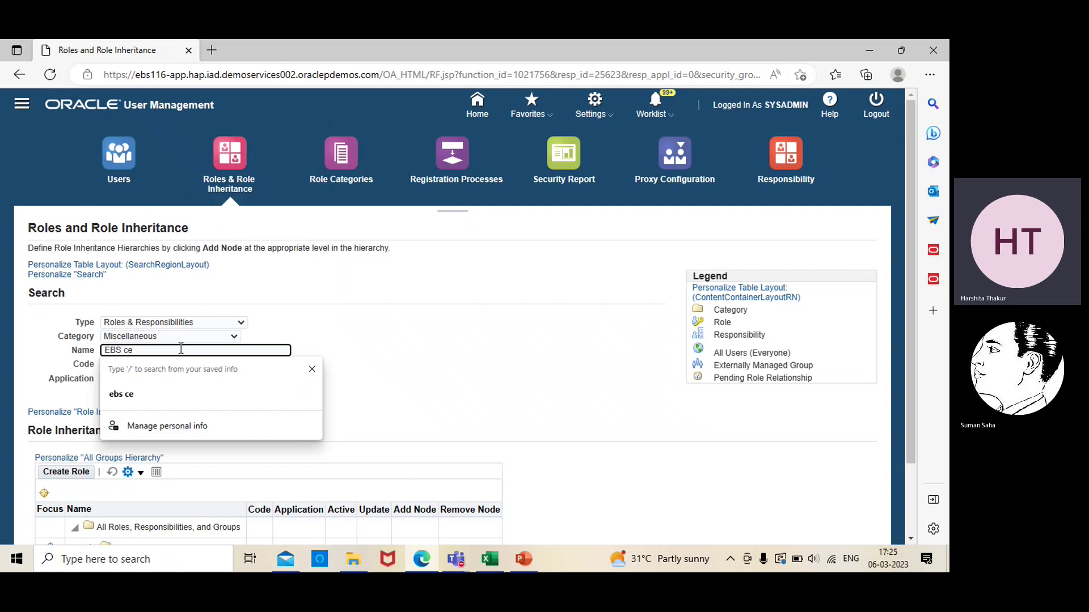
key("Tab")
key("Tab")
key("Tab")
key("Tab")
key("Return")
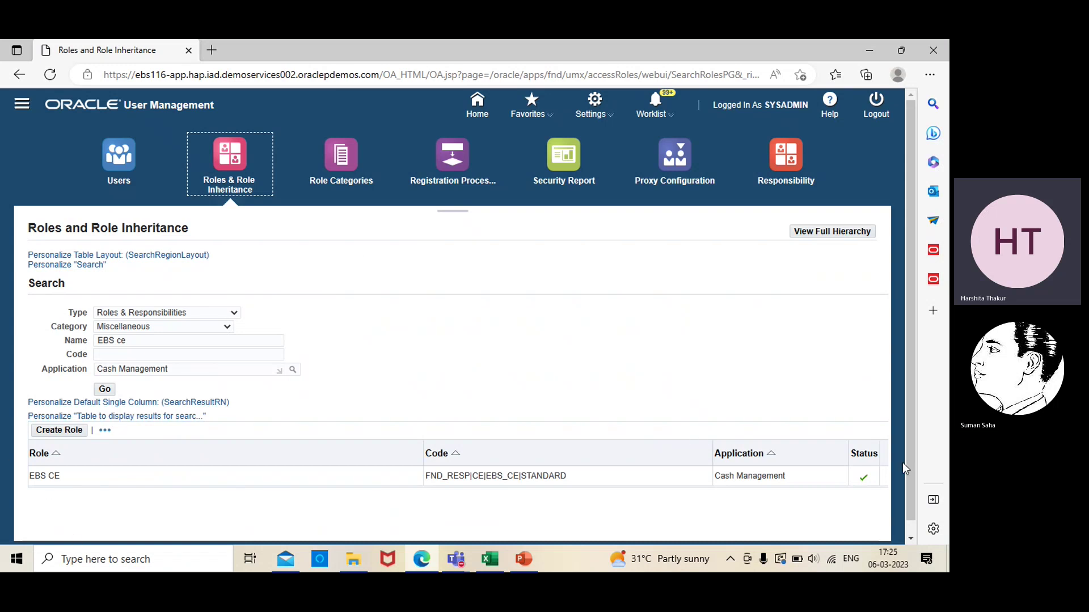
Zoom the browser out, then open the EBS CE role and its Security Wizards page.
left_click(929, 75)
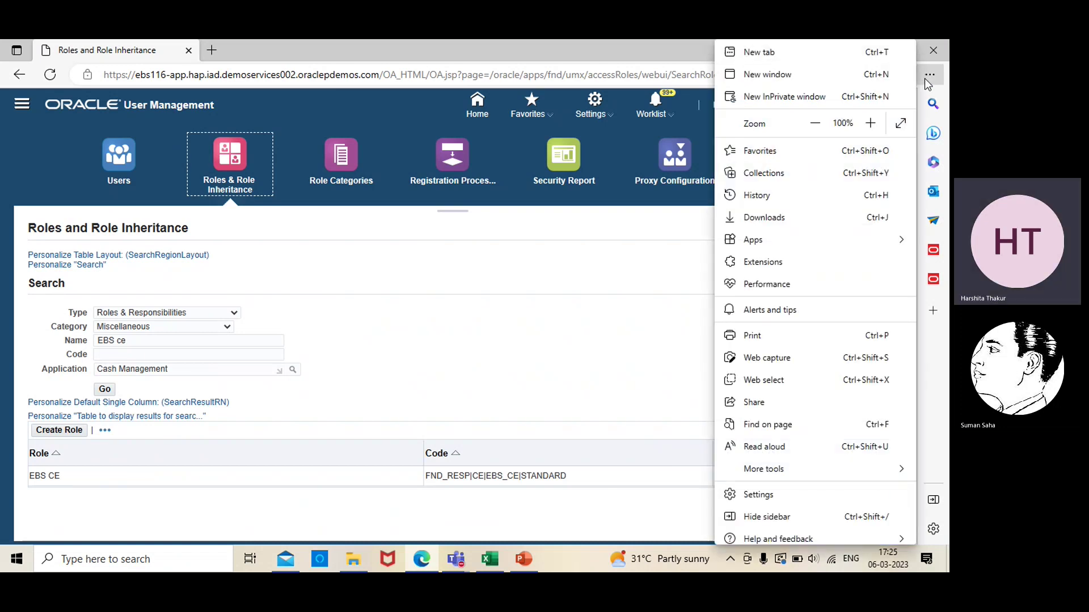
left_click(813, 132)
left_click(813, 132)
left_click(813, 124)
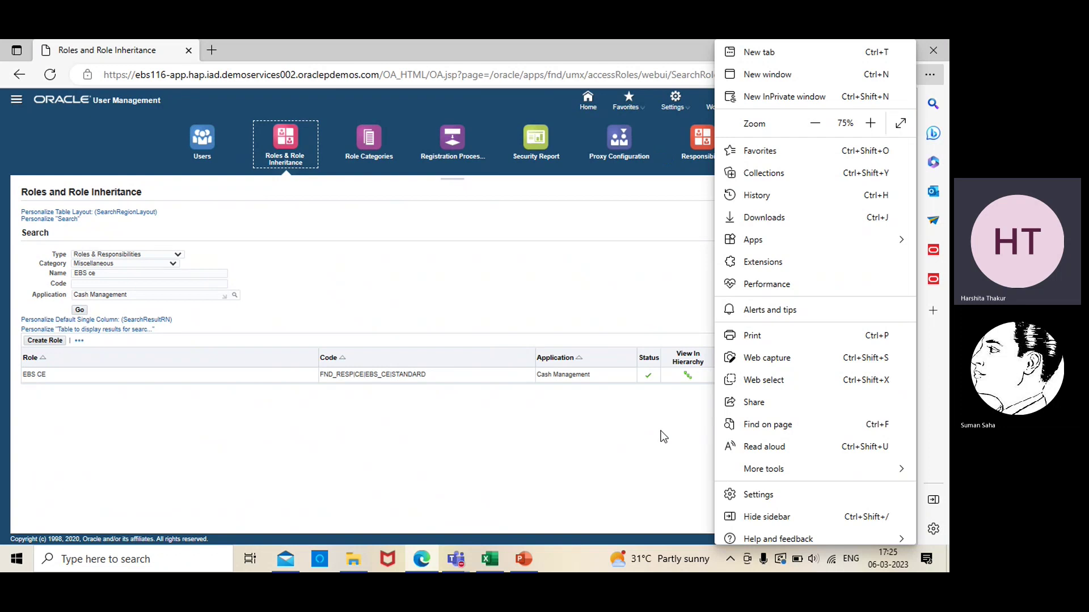
left_click(653, 445)
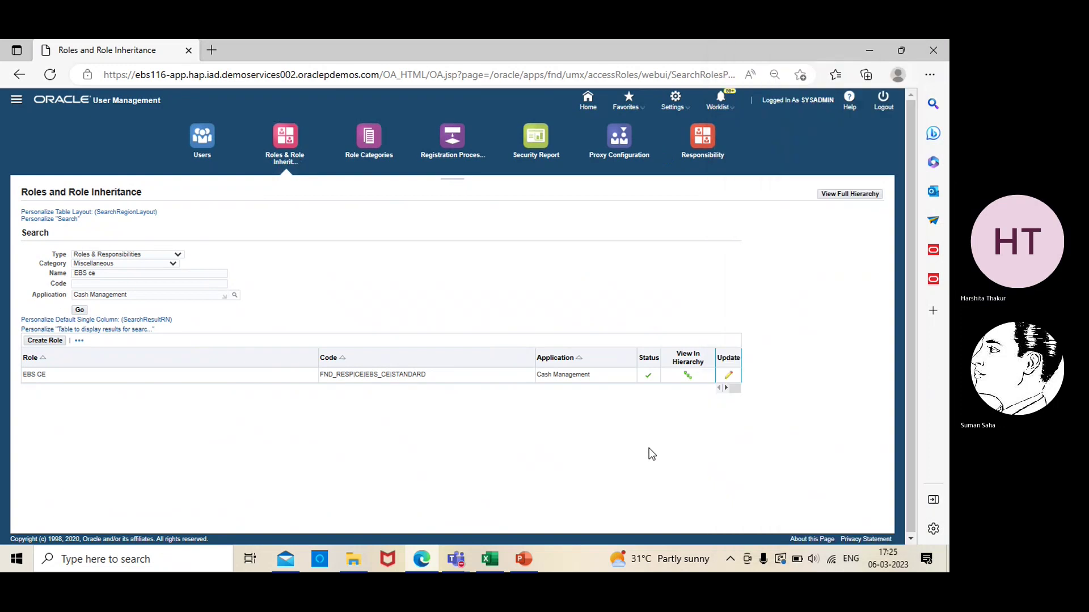
left_click(728, 377)
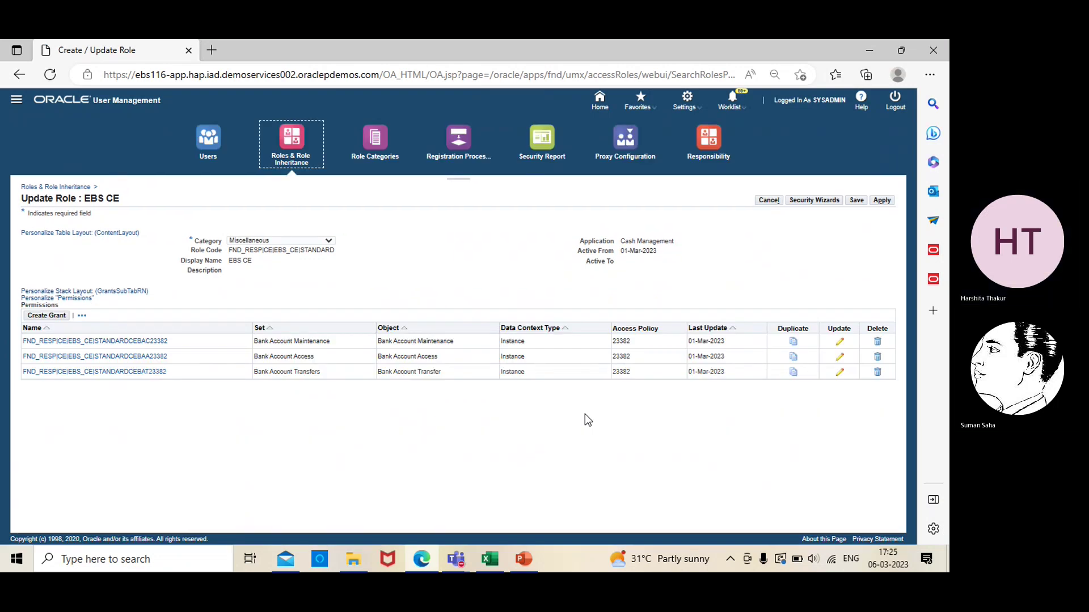
left_click(807, 202)
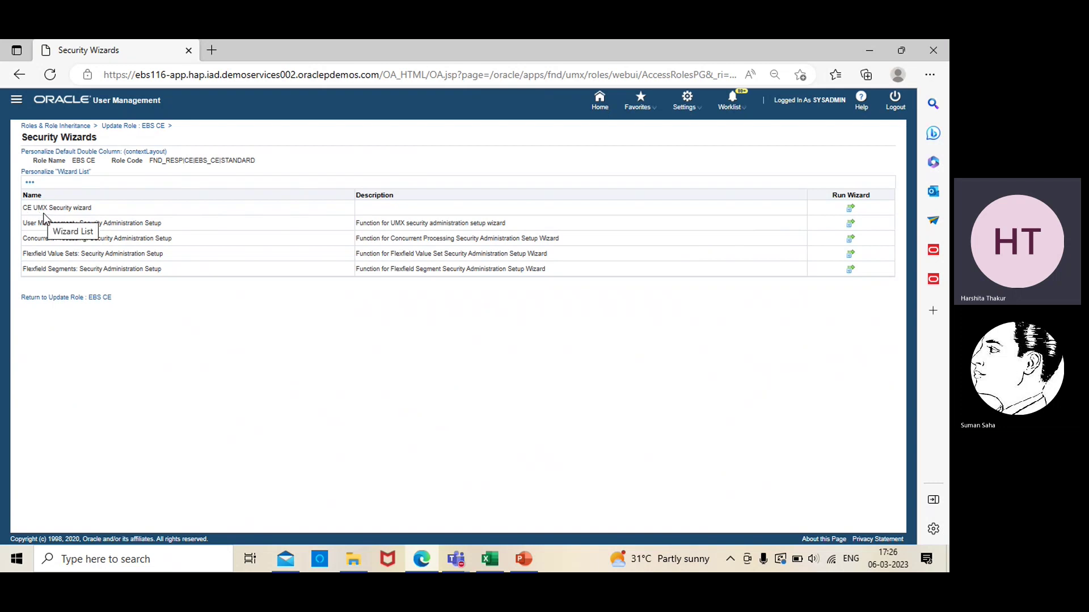
Run the CE UMX Security wizard, granting LE EBS bank account use, maintenance and transfers, and save EBS CE.
left_click(850, 209)
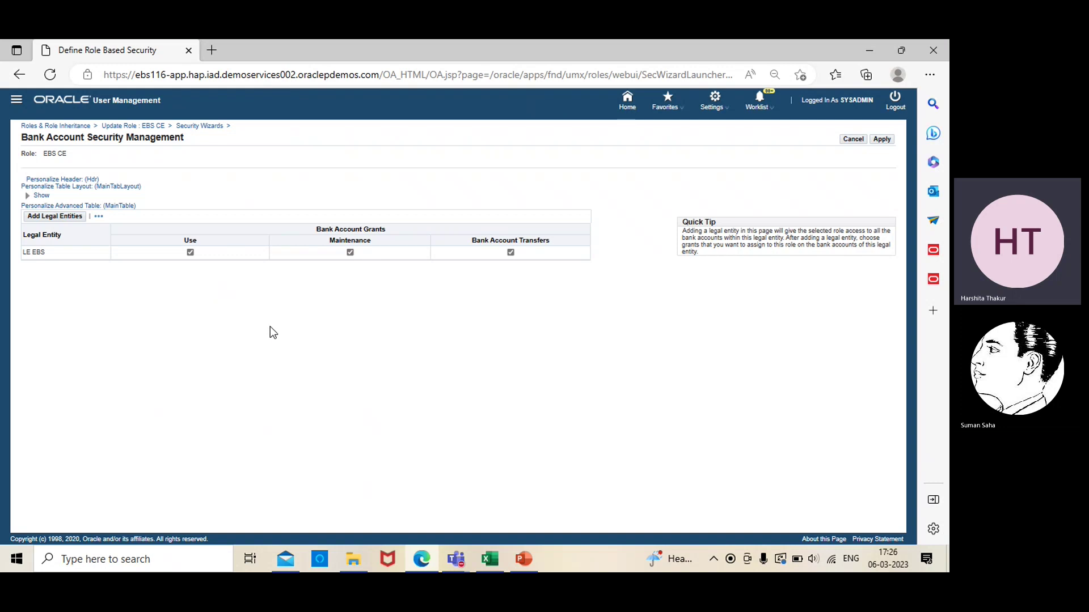
left_click(37, 221)
left_click(882, 140)
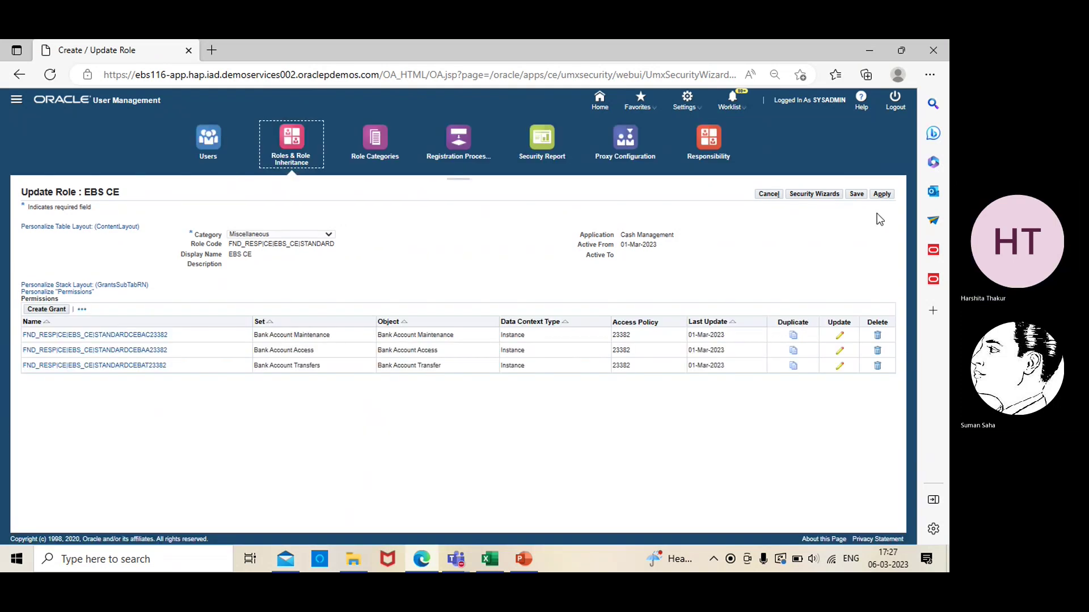
left_click(880, 197)
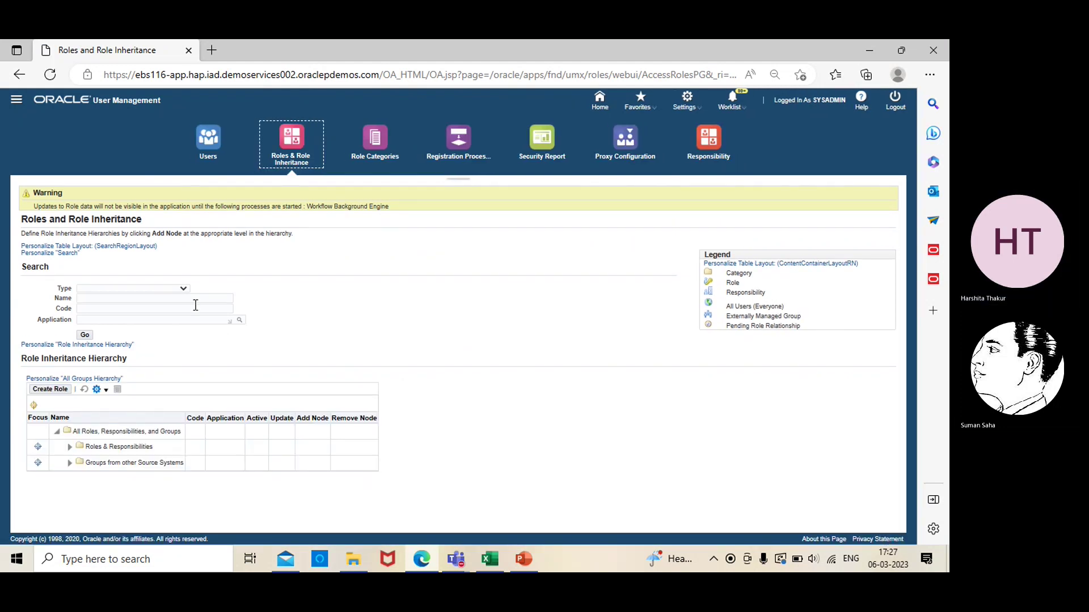
left_click(183, 290)
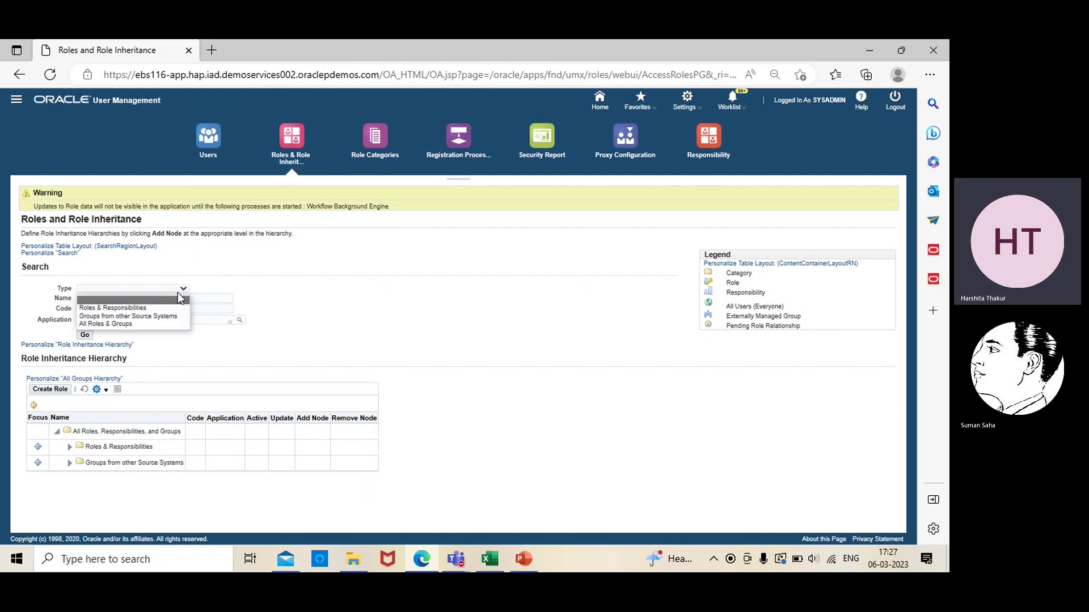
Filter the role search to roles and responsibilities, Miscellaneous category, name 'EBS ce'.
left_click(165, 306)
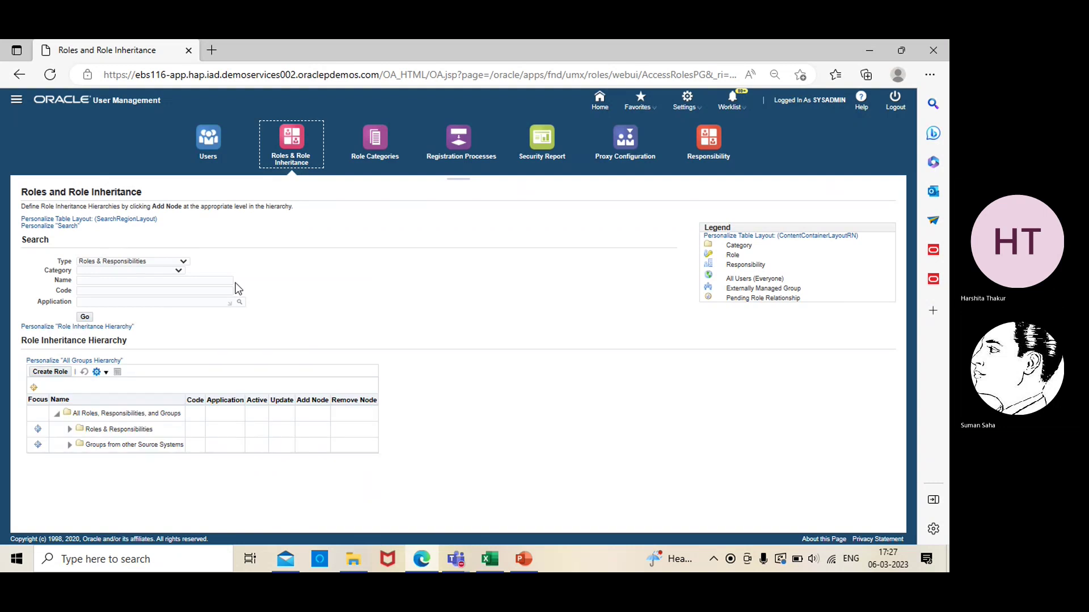
left_click(178, 271)
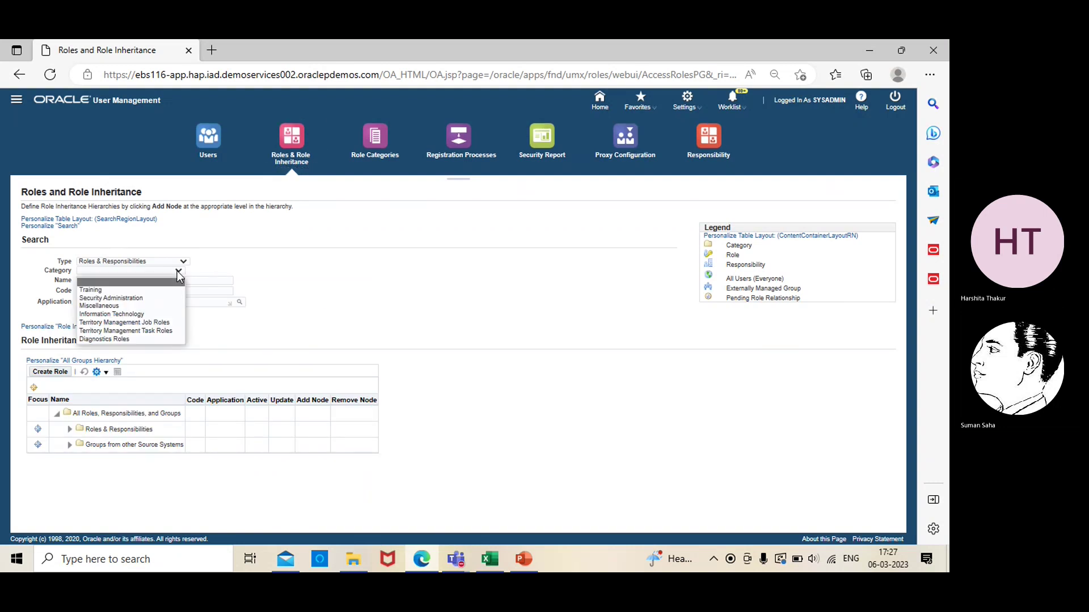
left_click(155, 307)
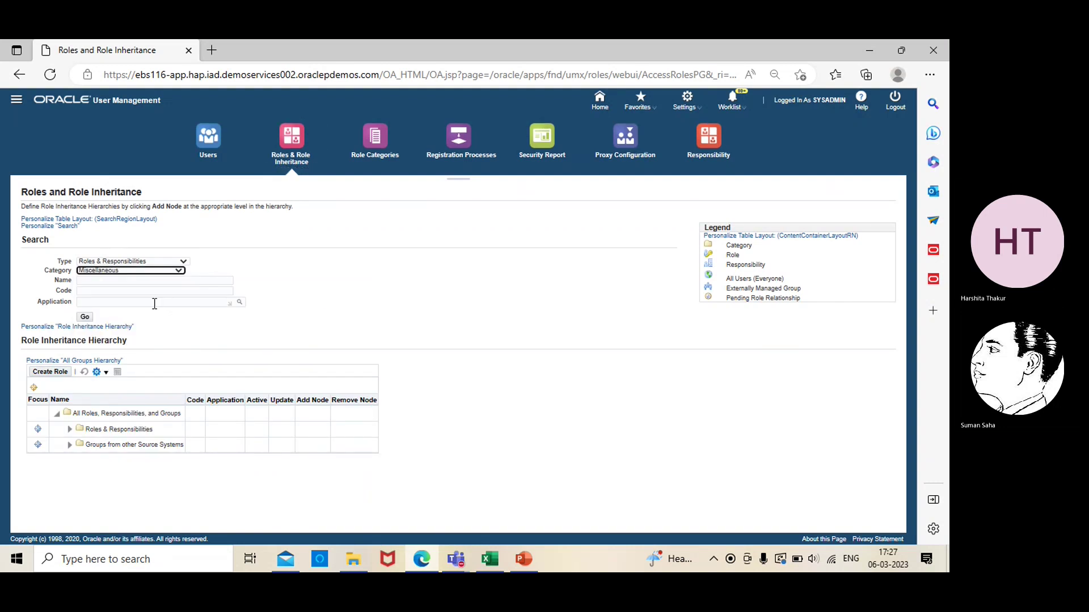
left_click(218, 291)
left_click(206, 281)
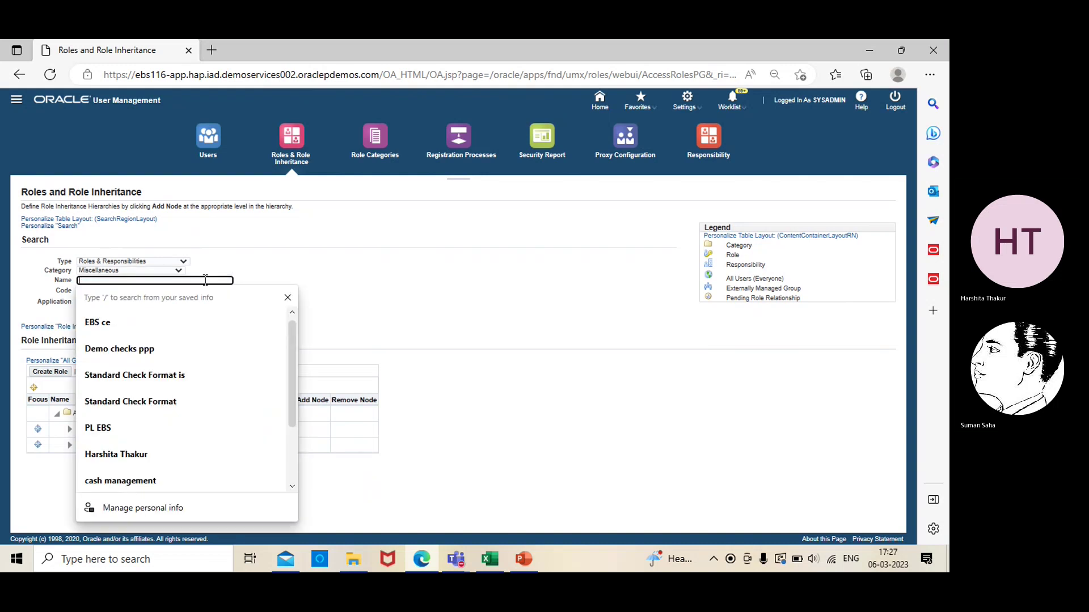
left_click(138, 325)
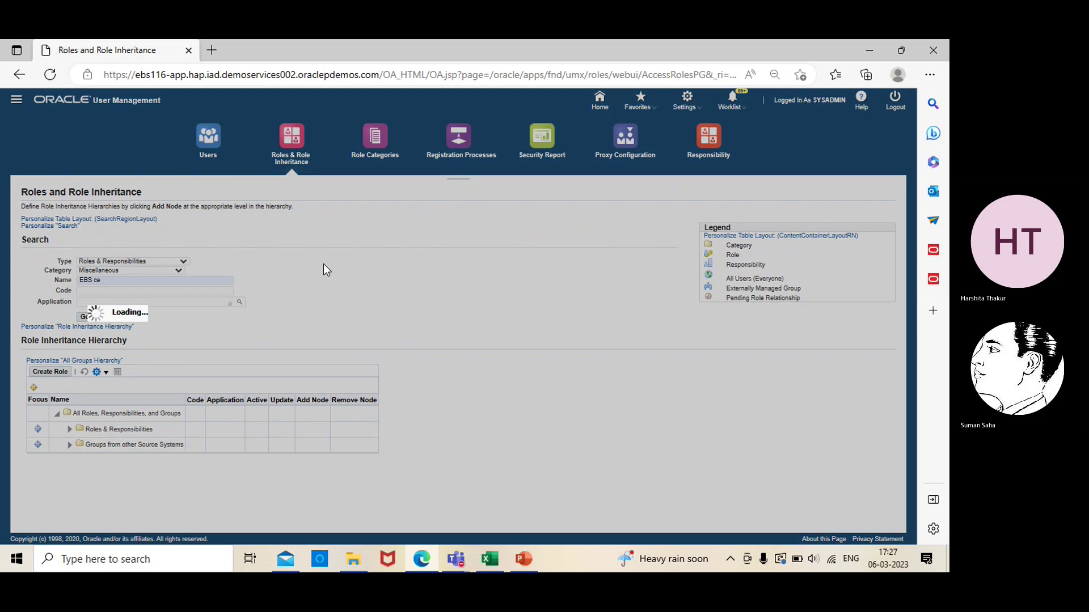
Set the search's application to Cash Management via an LOV search for 'cas'.
left_click(294, 367)
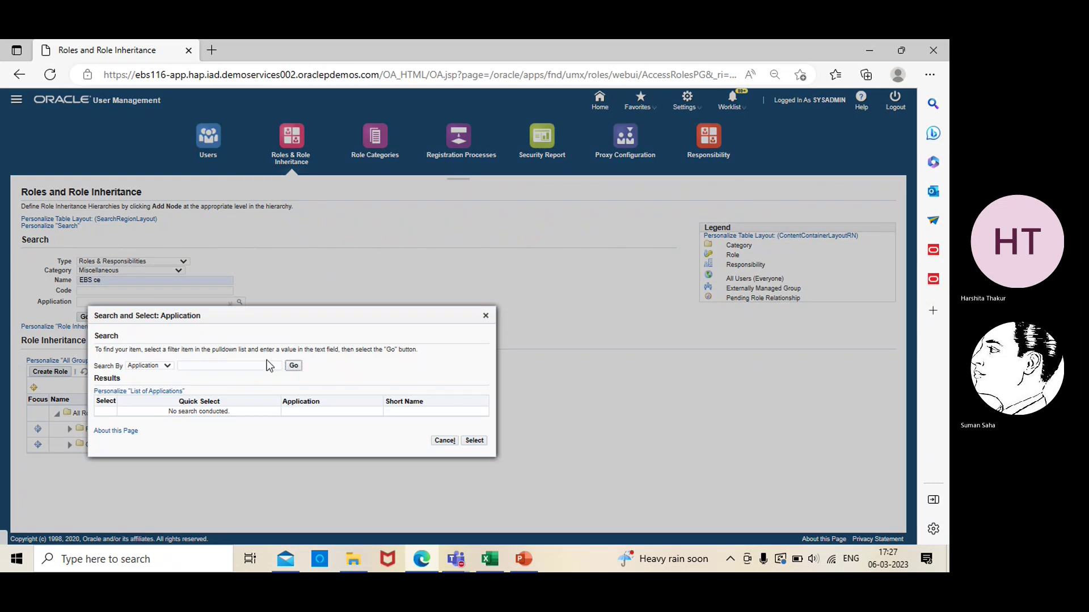
left_click(218, 392)
type("cash")
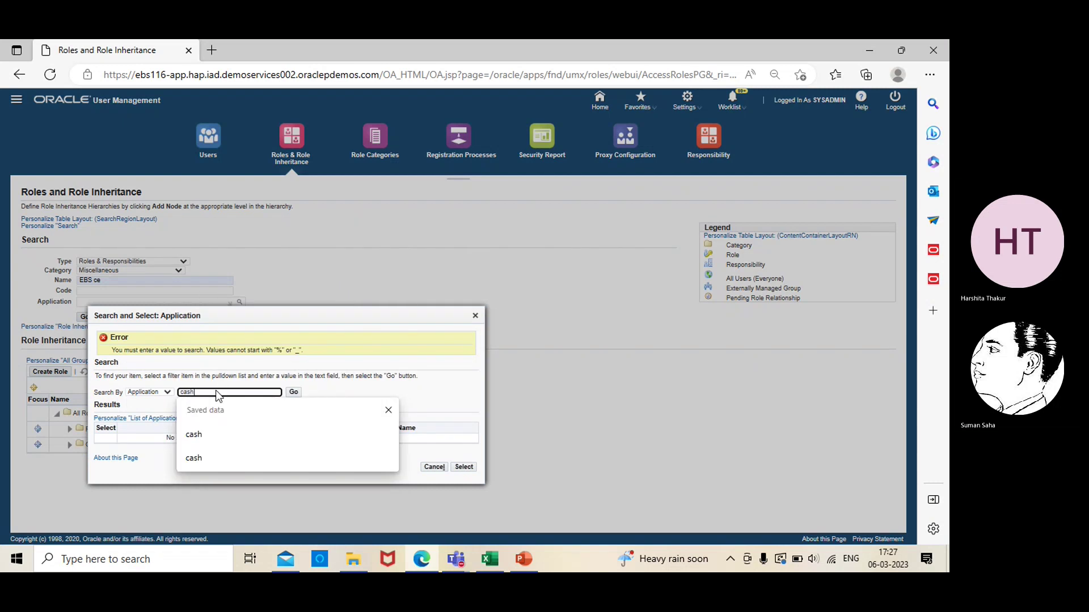
key("Return")
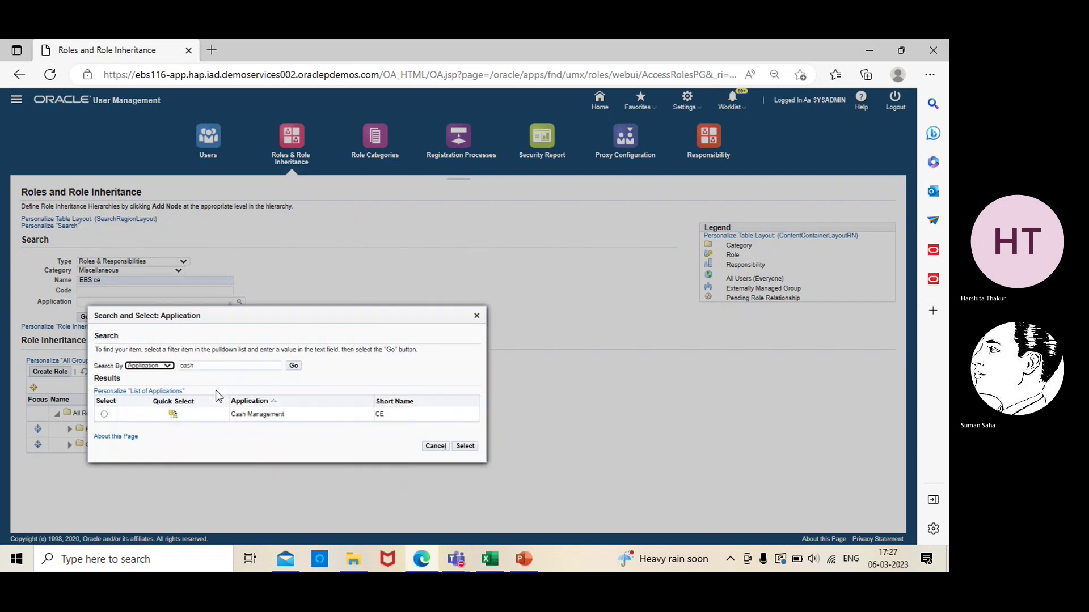
left_click(105, 414)
left_click(465, 447)
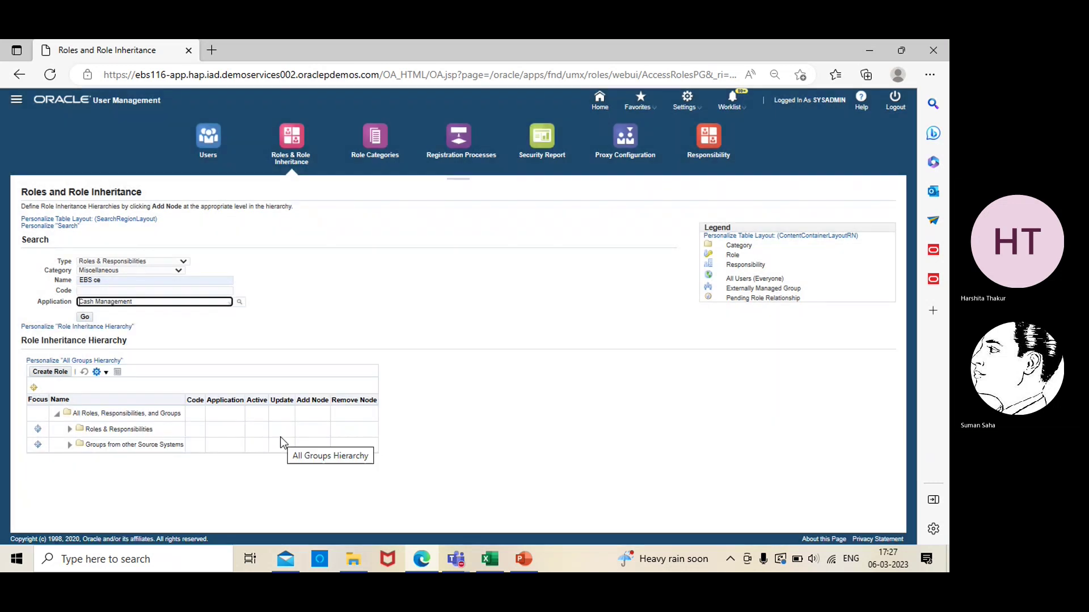
Find the Cash Management roles and save the EBS CE role.
left_click(85, 317)
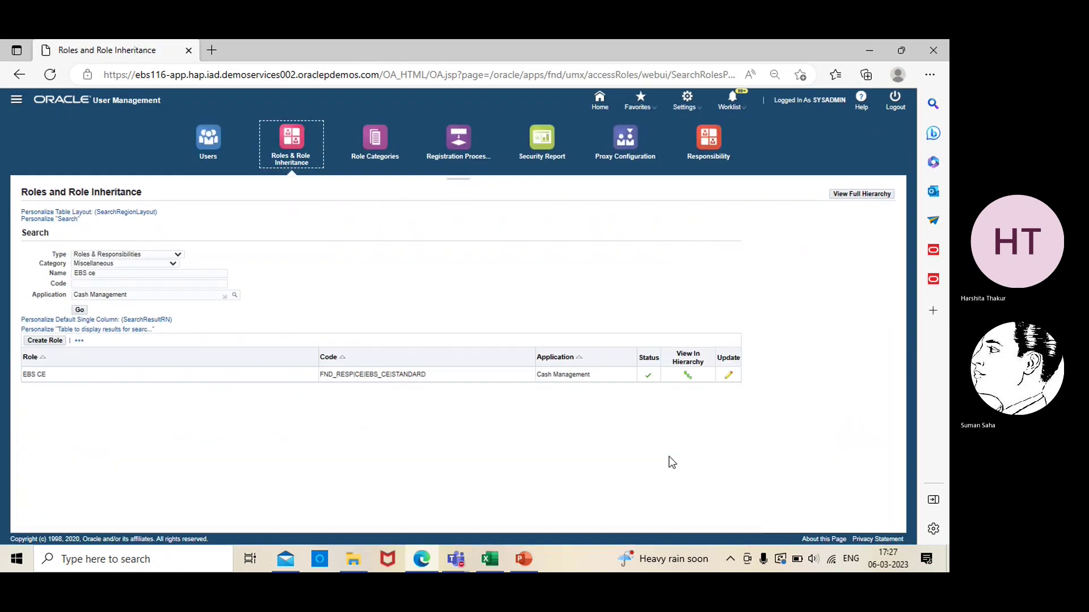
left_click(728, 376)
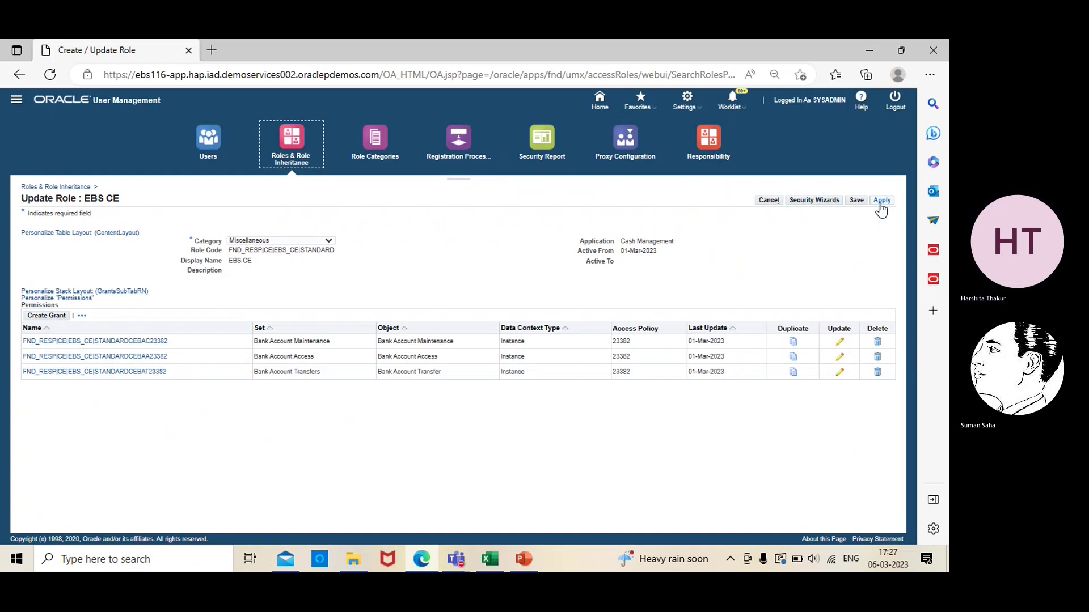
left_click(856, 200)
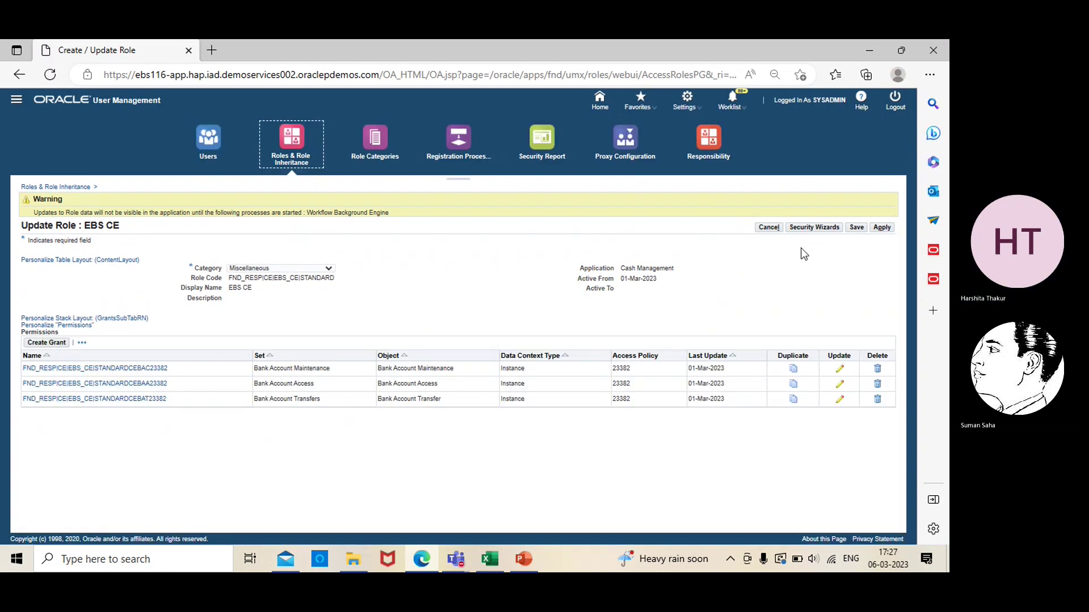
Log out of the administrator session and reset the browser zoom to 100%.
left_click(895, 101)
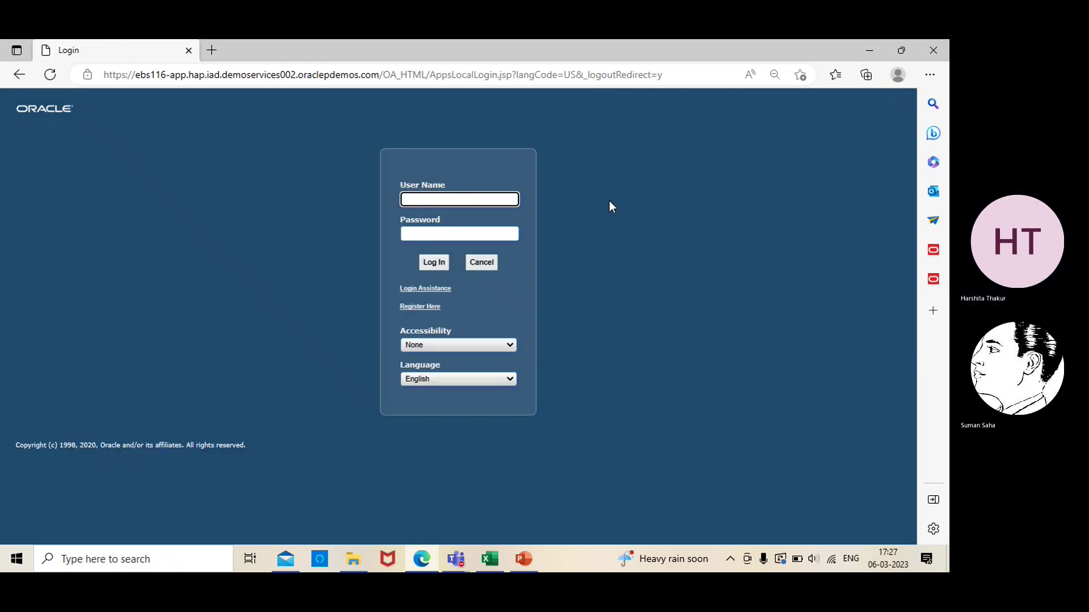
left_click(929, 81)
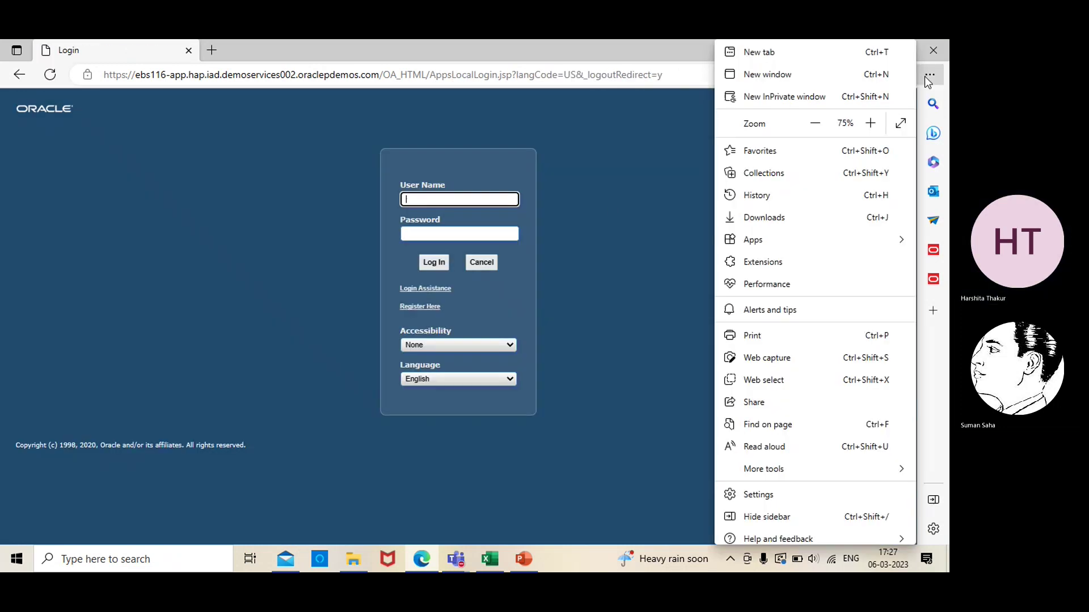
left_click(873, 126)
left_click(871, 125)
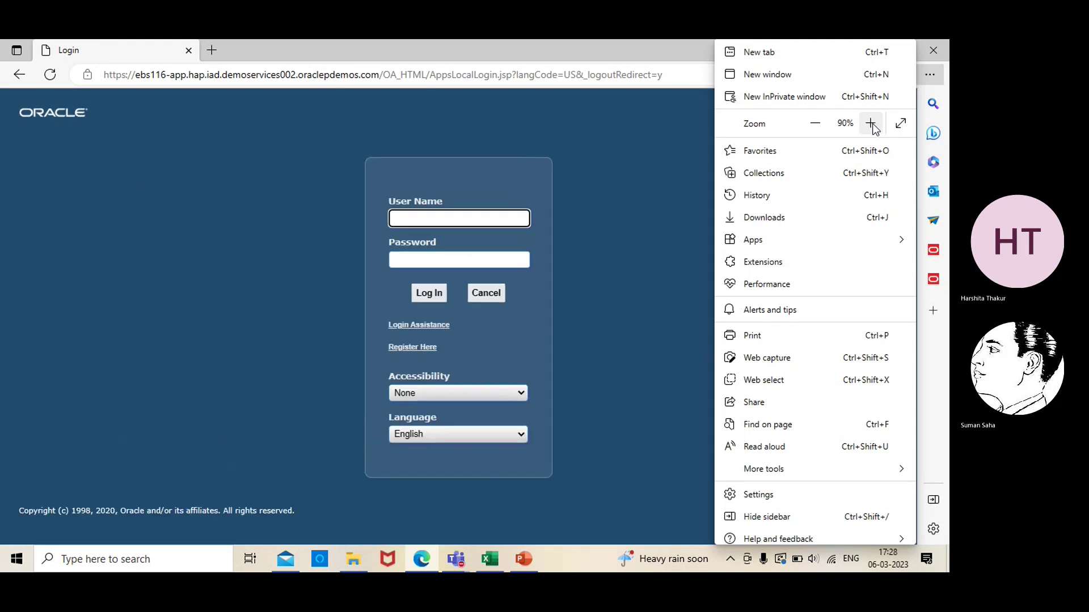
left_click(872, 125)
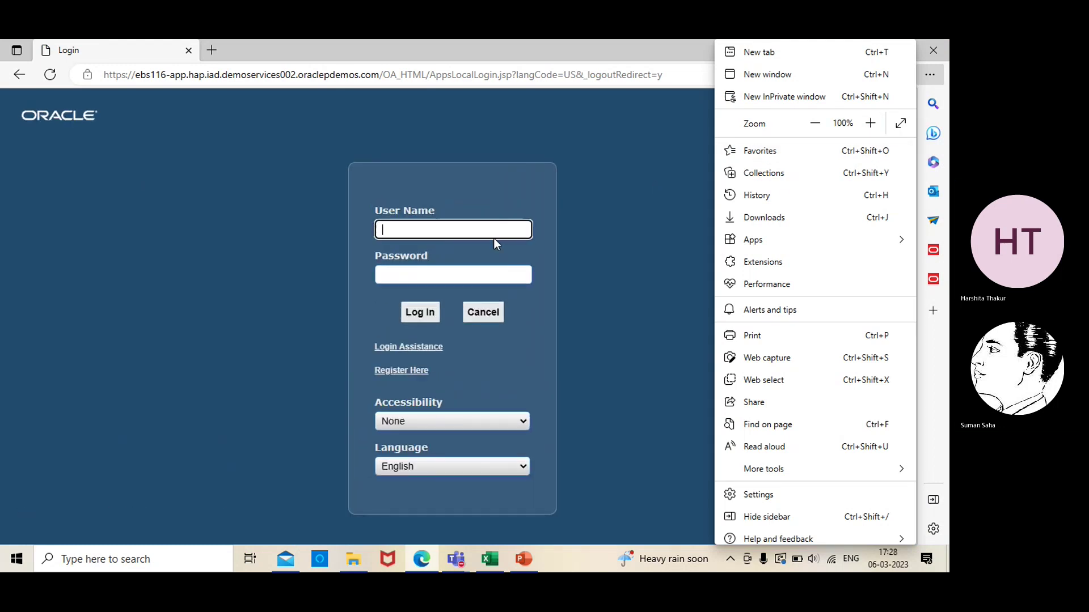
key("ctrl+shift+y")
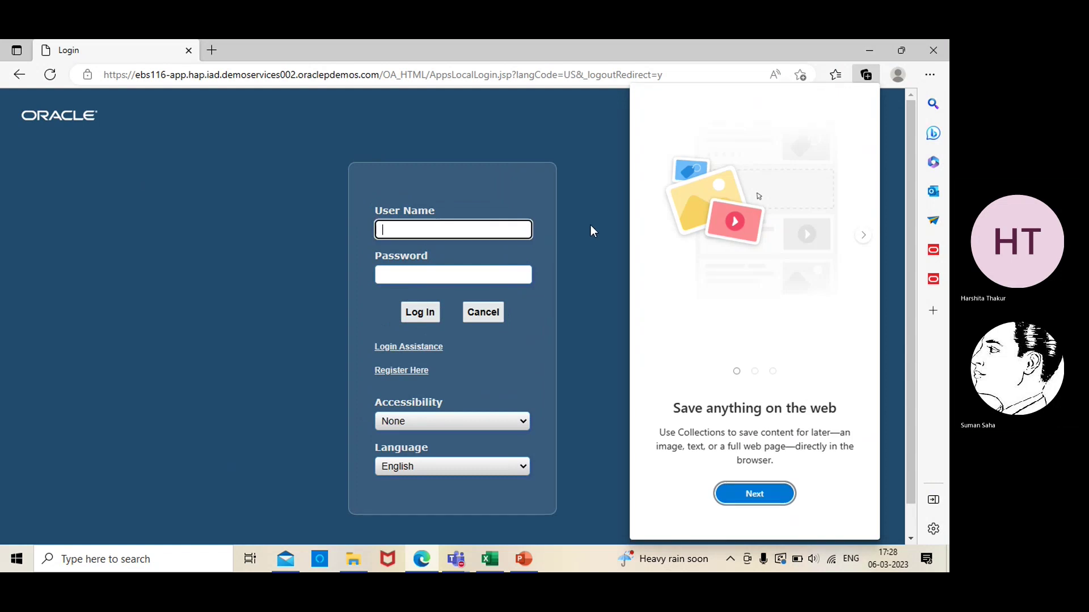
left_click(590, 227)
Sign in as the other user with its user name and pasted password.
left_click(471, 234)
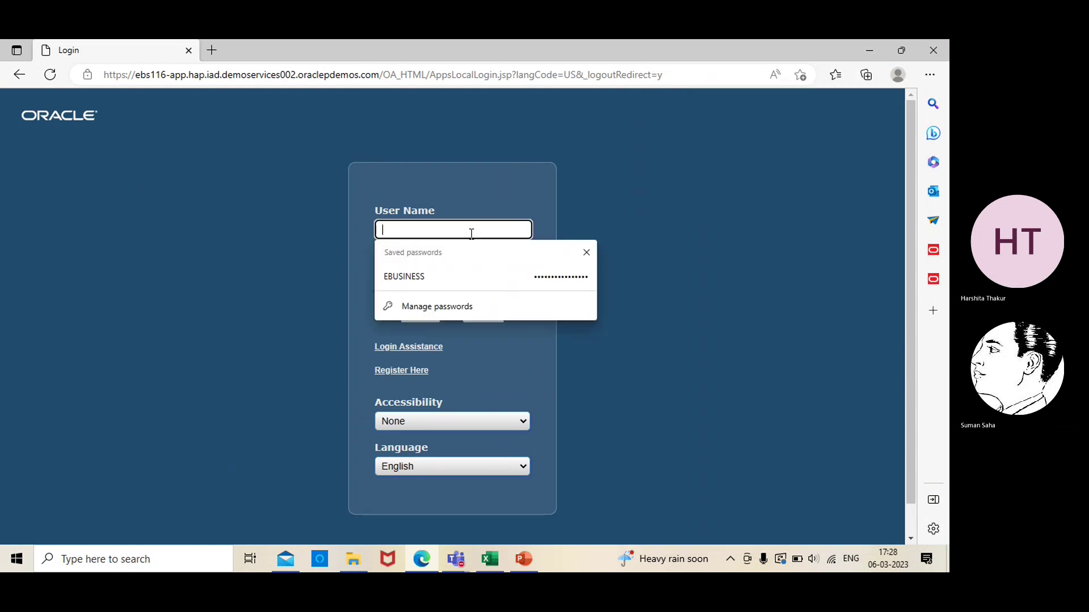
key("Caps_Lock")
type("EMP")
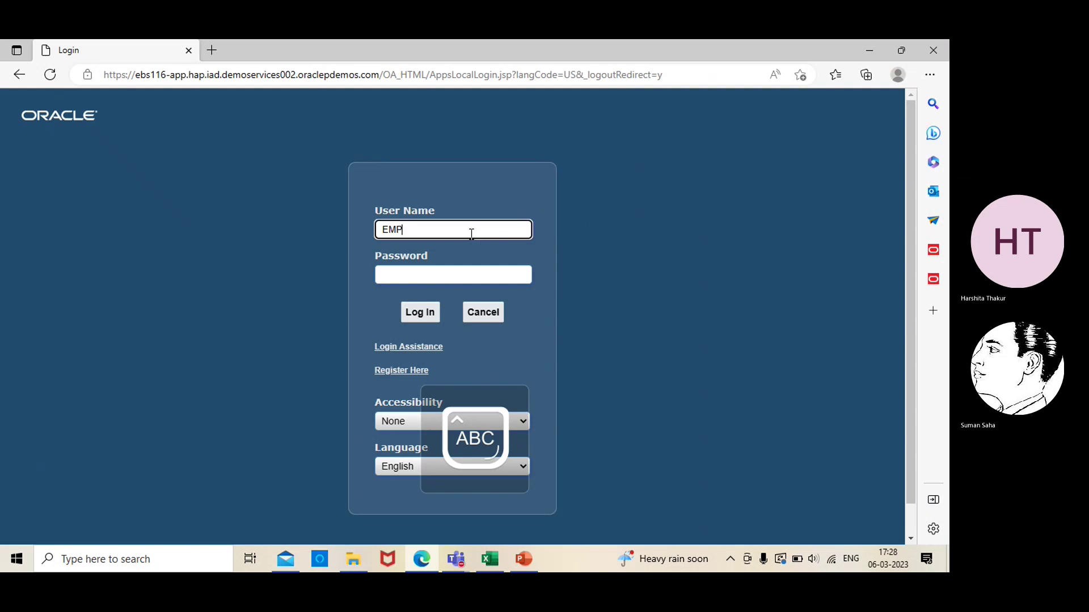
key("Caps_Lock")
type("26")
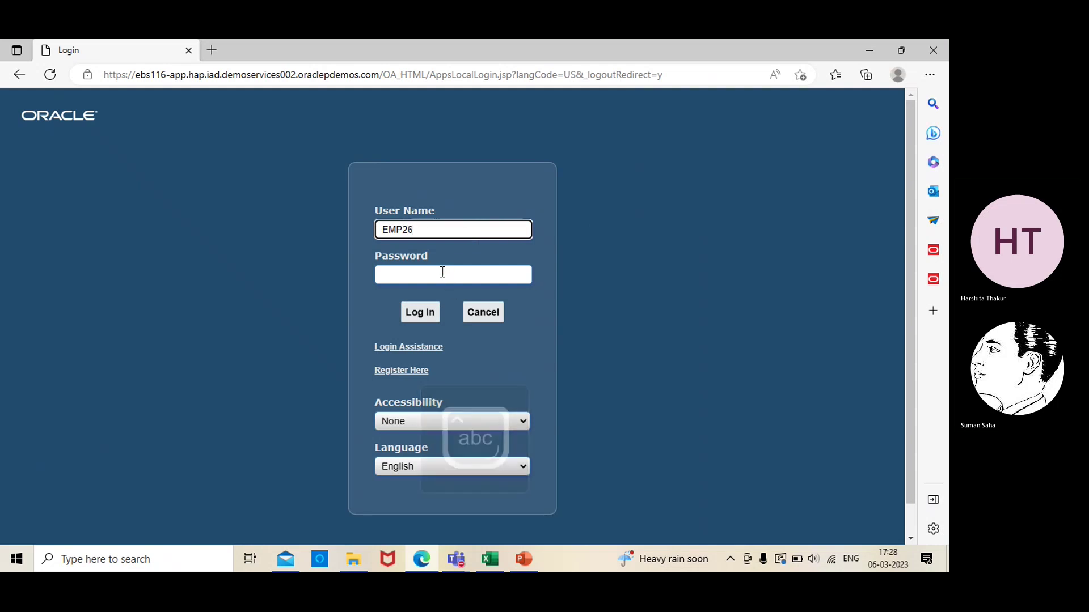
left_click(442, 272)
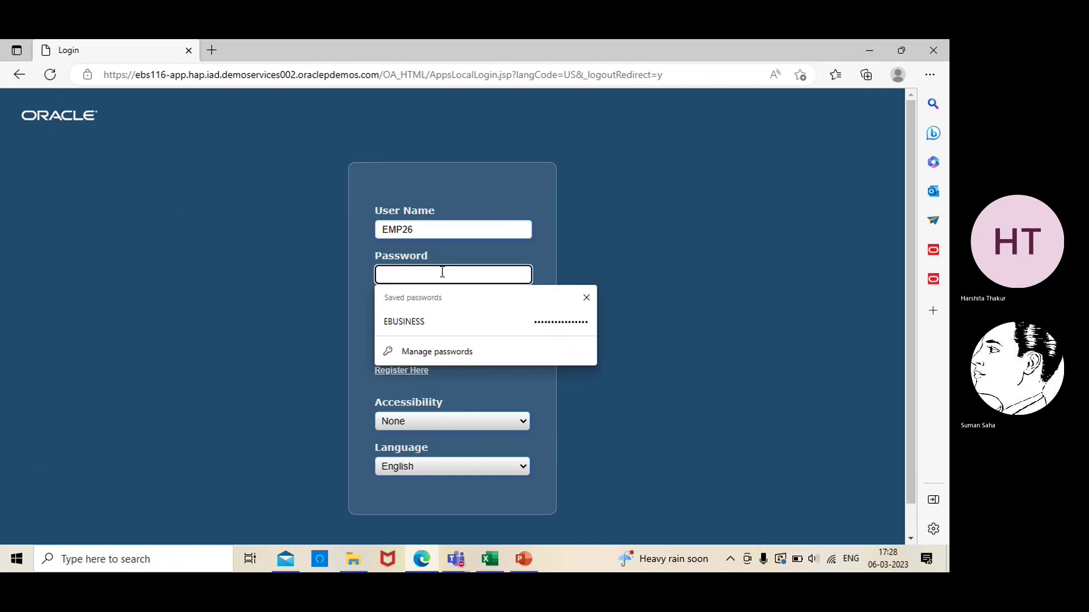
key("ctrl+v")
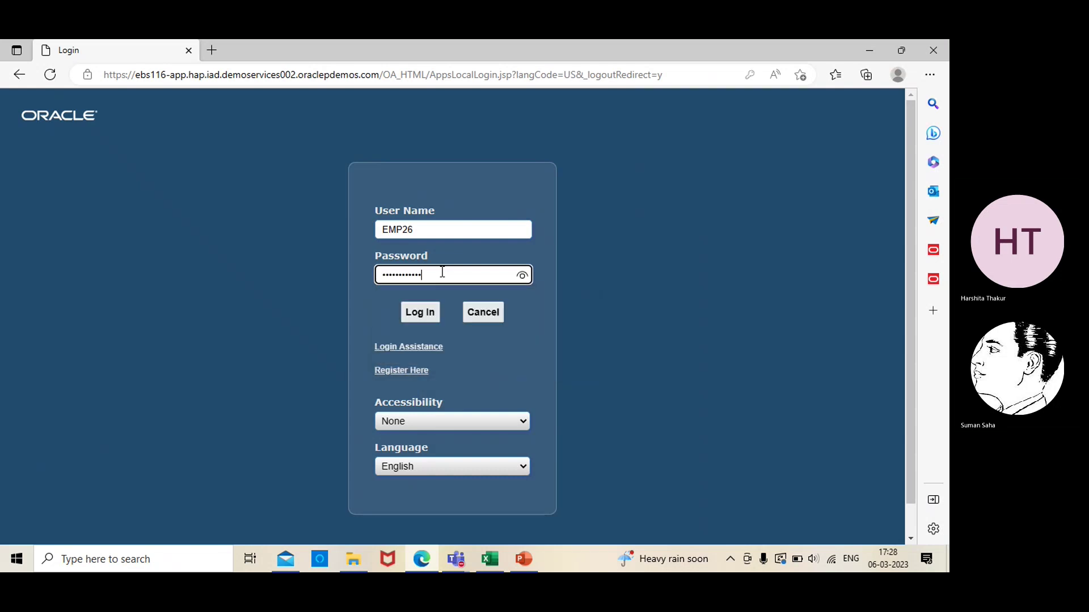
left_click(523, 277)
left_click(425, 315)
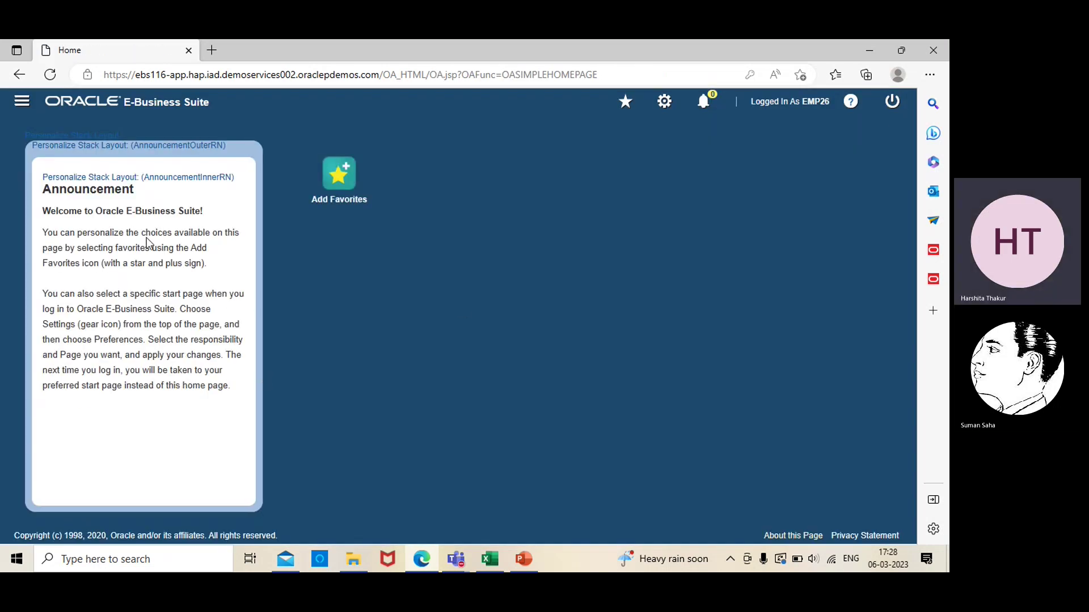
Open System Parameters via EBS CE > Setup > System, check the Legal Entity list, then close it.
left_click(21, 104)
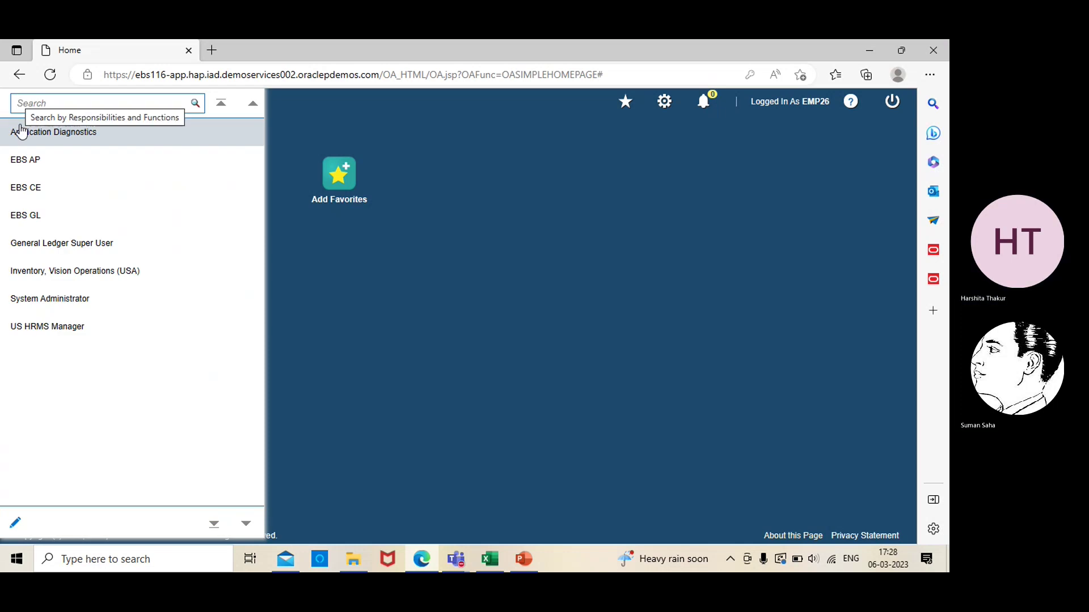
left_click(27, 193)
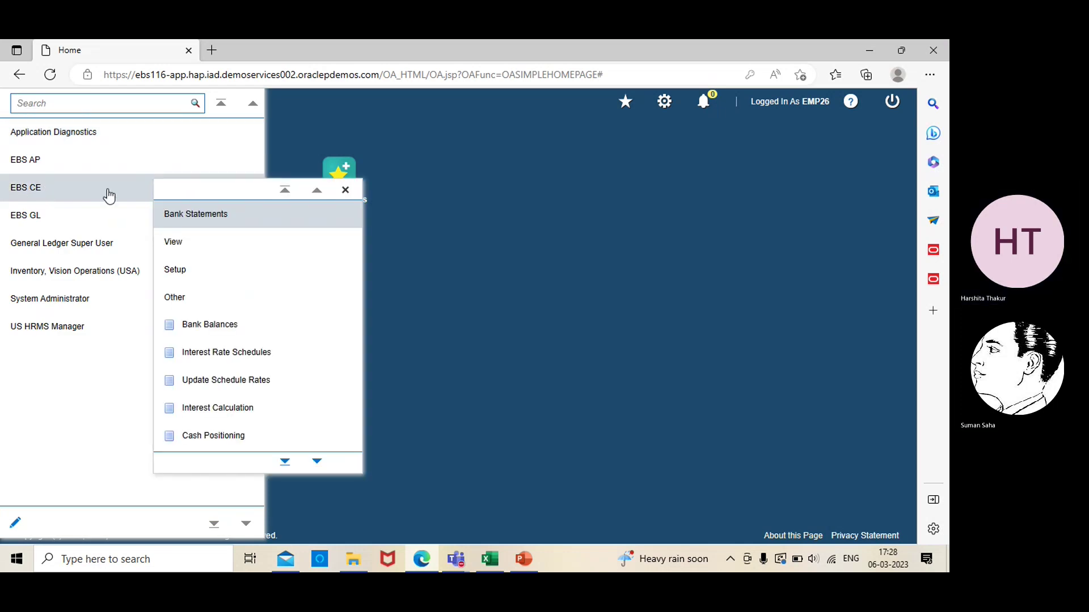
left_click(182, 274)
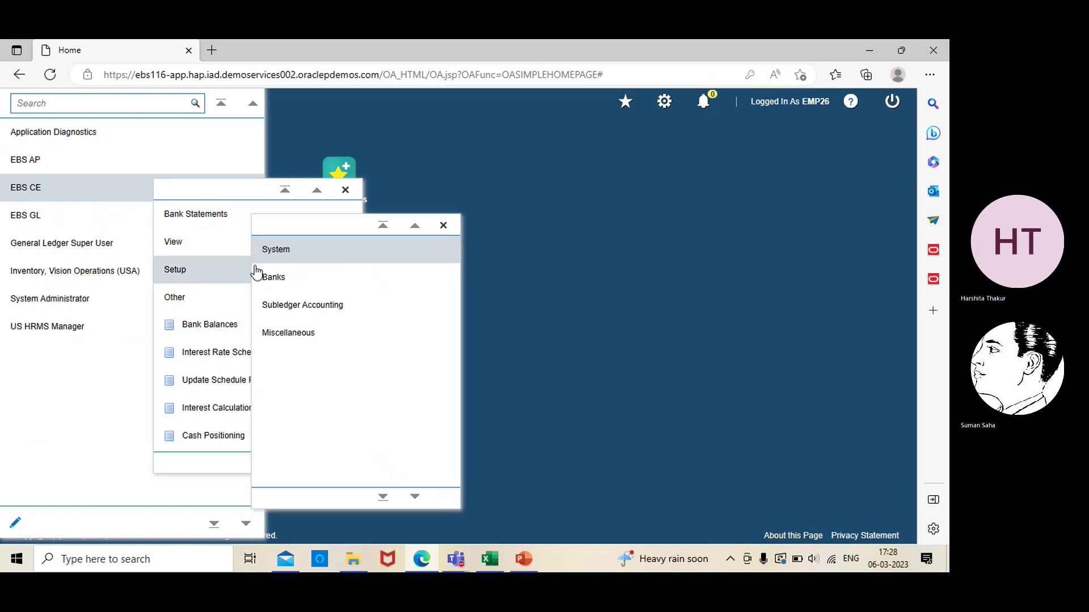
left_click(293, 254)
left_click(410, 285)
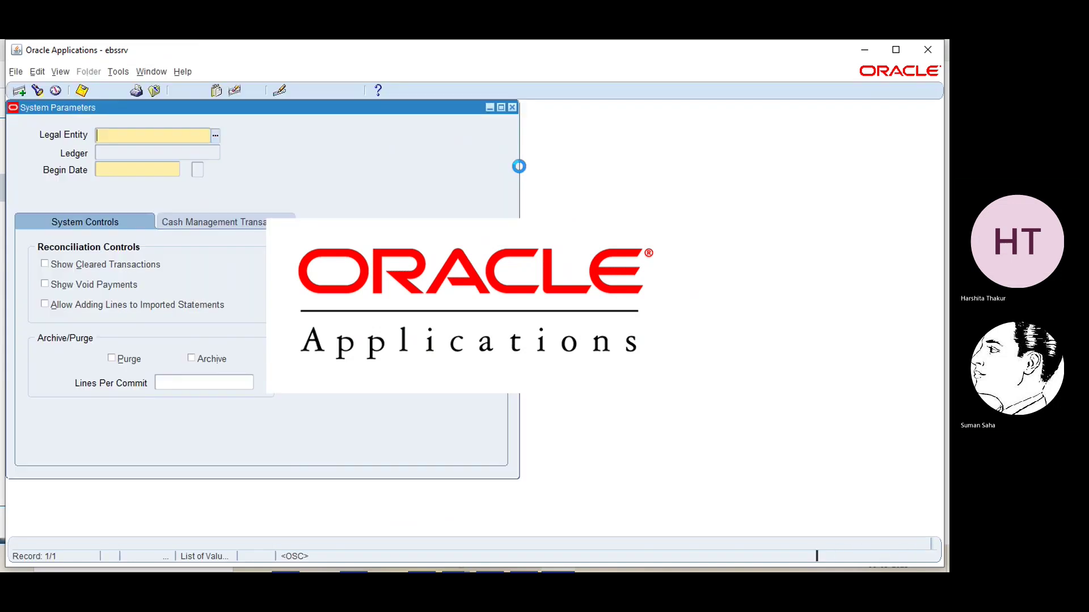
left_click(215, 136)
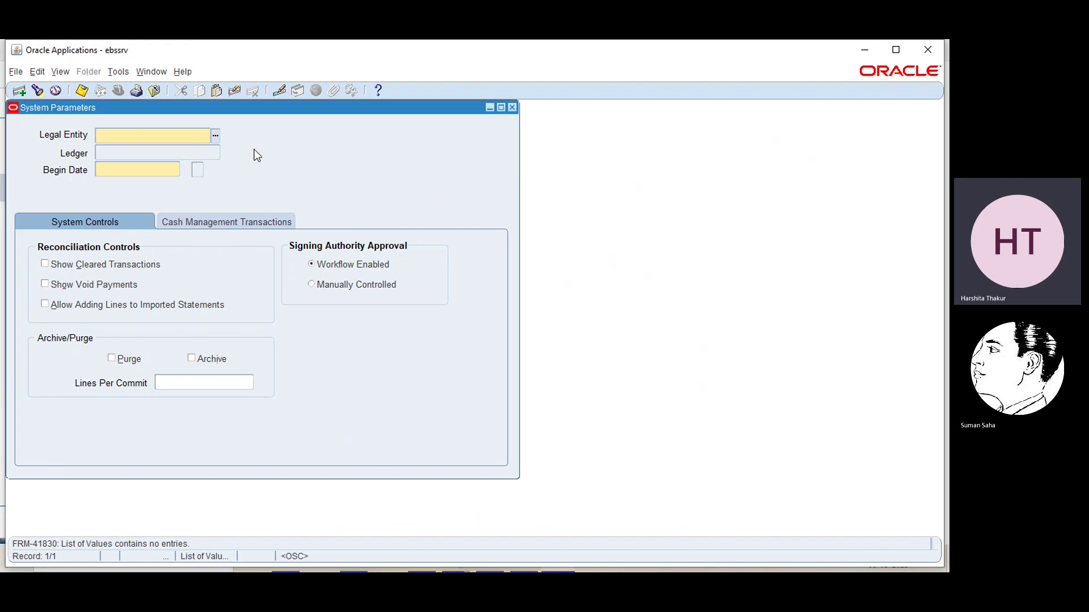
left_click(512, 107)
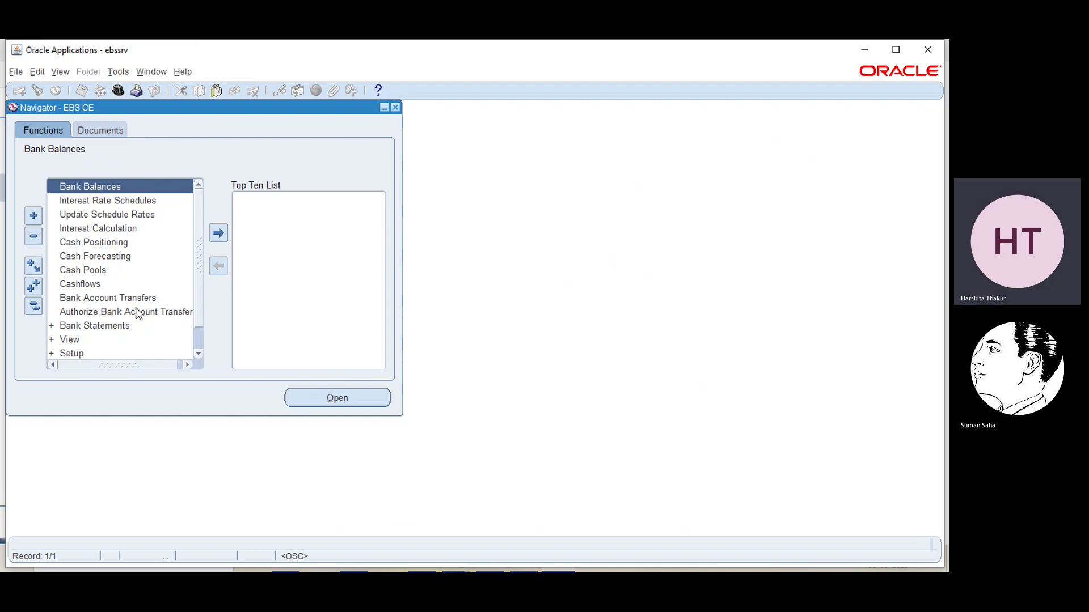
In the Navigator, expand Setup > Banks and launch the Banks setup page.
left_click(198, 355)
left_click(198, 355)
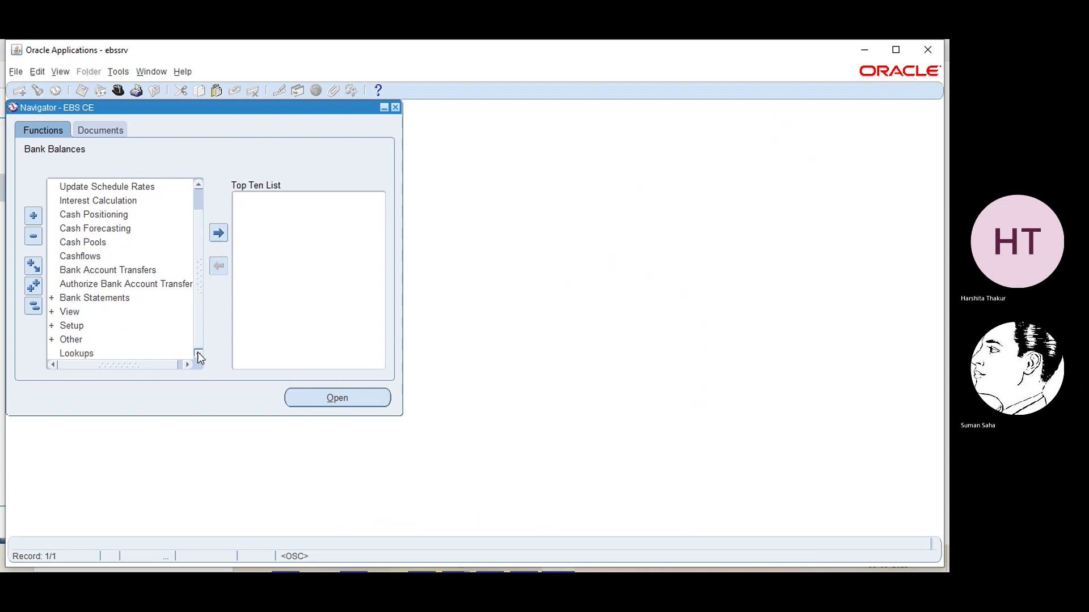
left_click(77, 332)
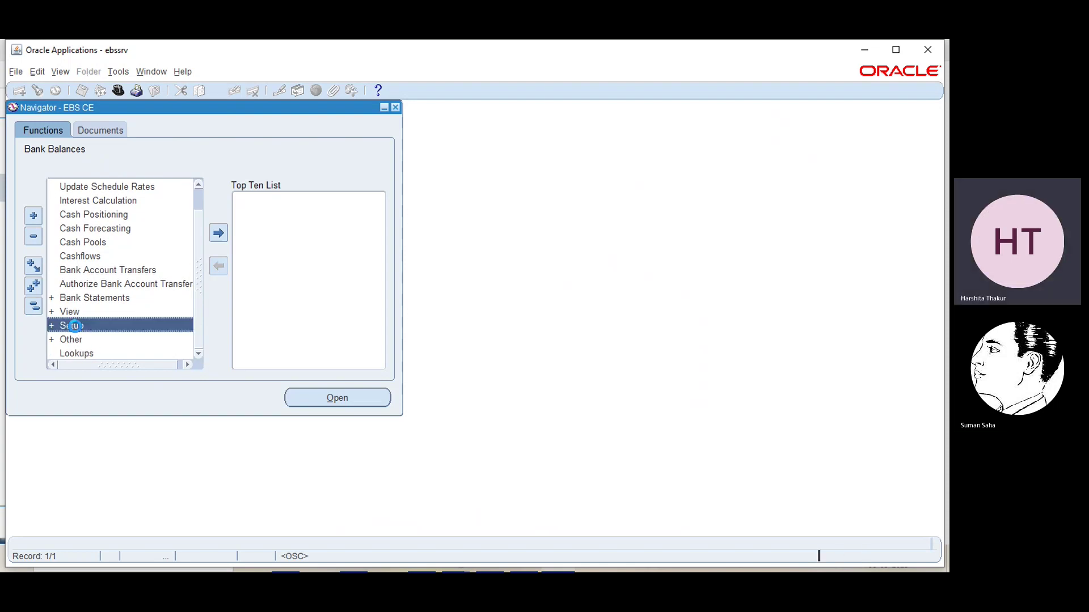
double_click(76, 329)
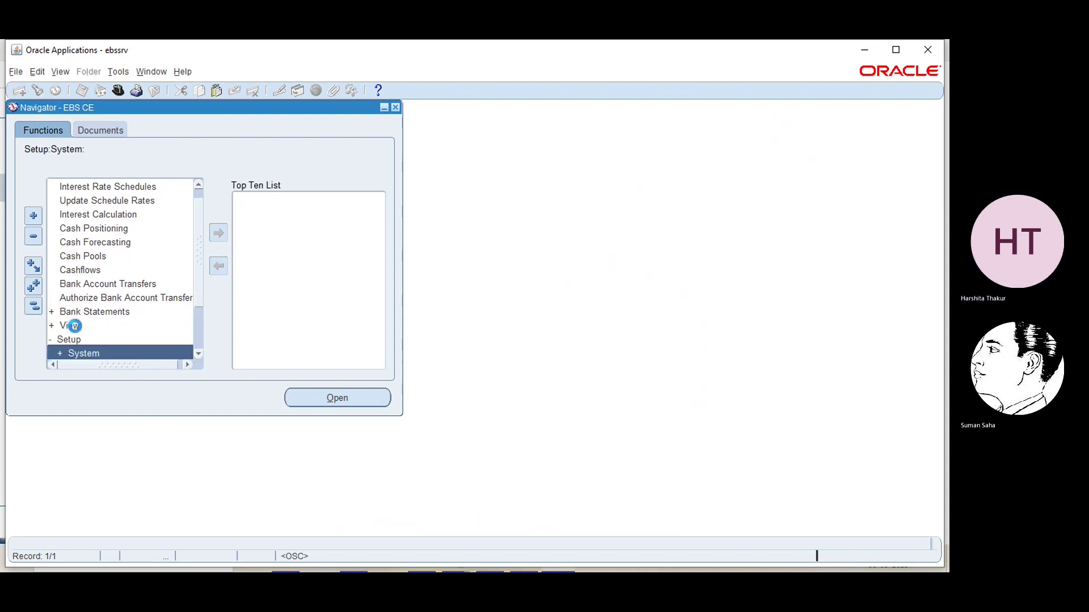
left_click(199, 354)
left_click(199, 354)
left_click(198, 354)
left_click(199, 354)
left_click(199, 354)
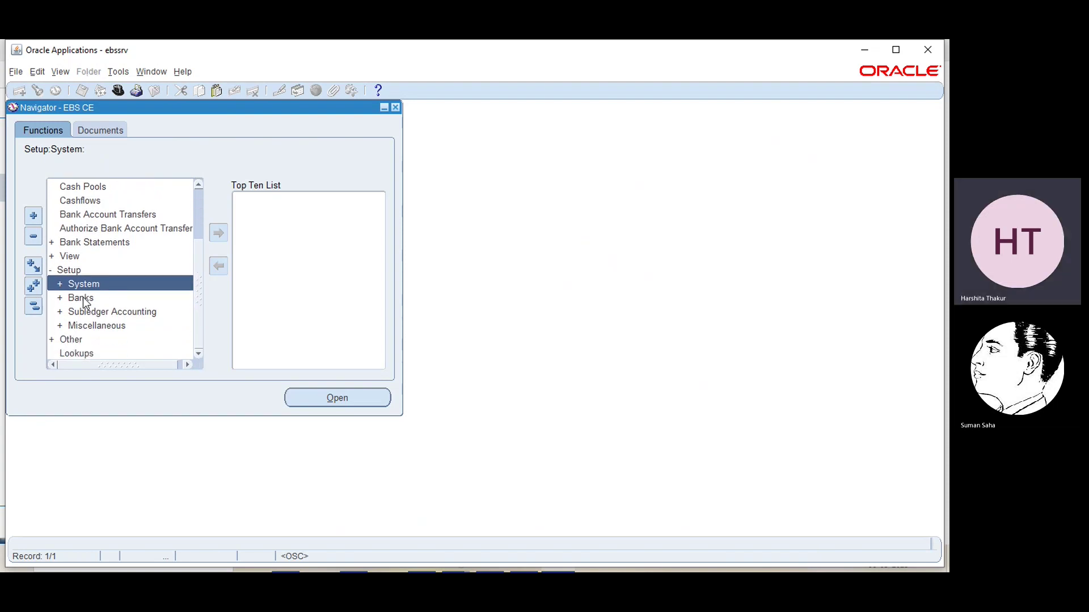
left_click(82, 299)
double_click(83, 299)
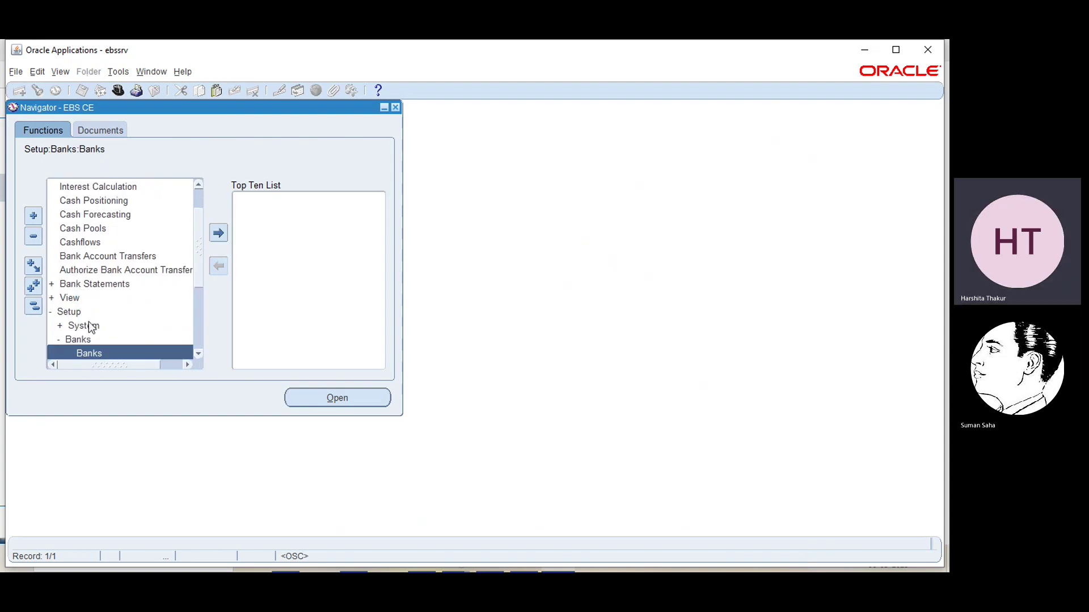
double_click(92, 353)
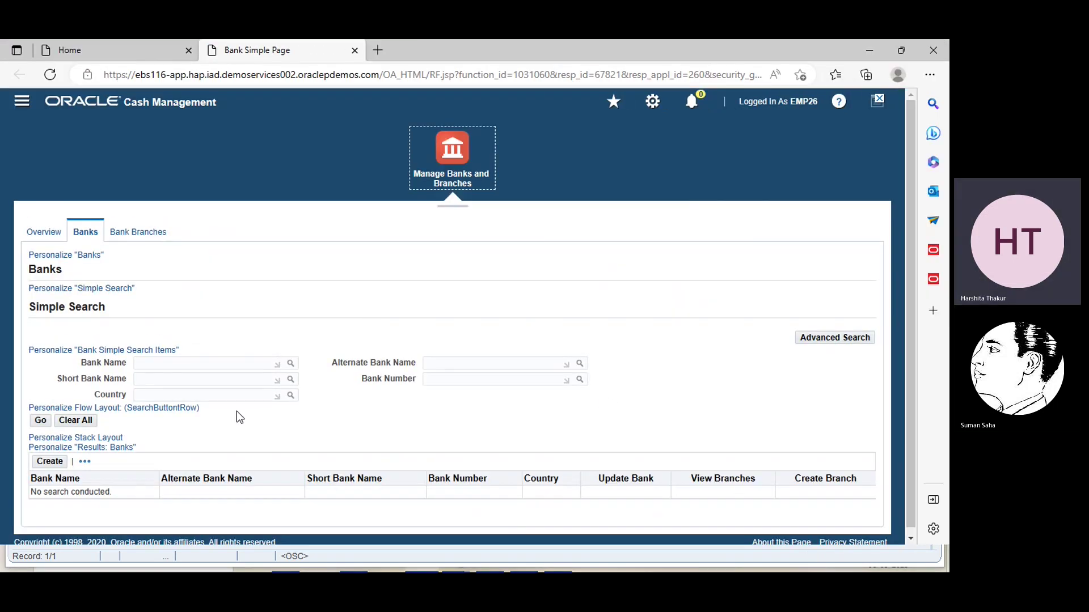
Start a new bank with country United States, found by searching 'united stat%'.
left_click(50, 462)
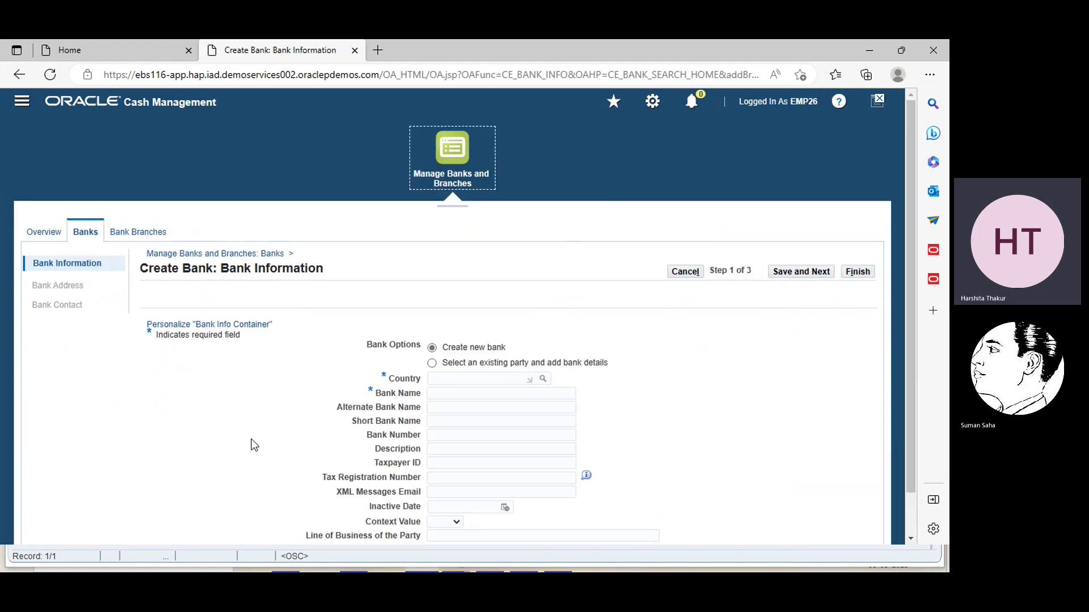
left_click(542, 378)
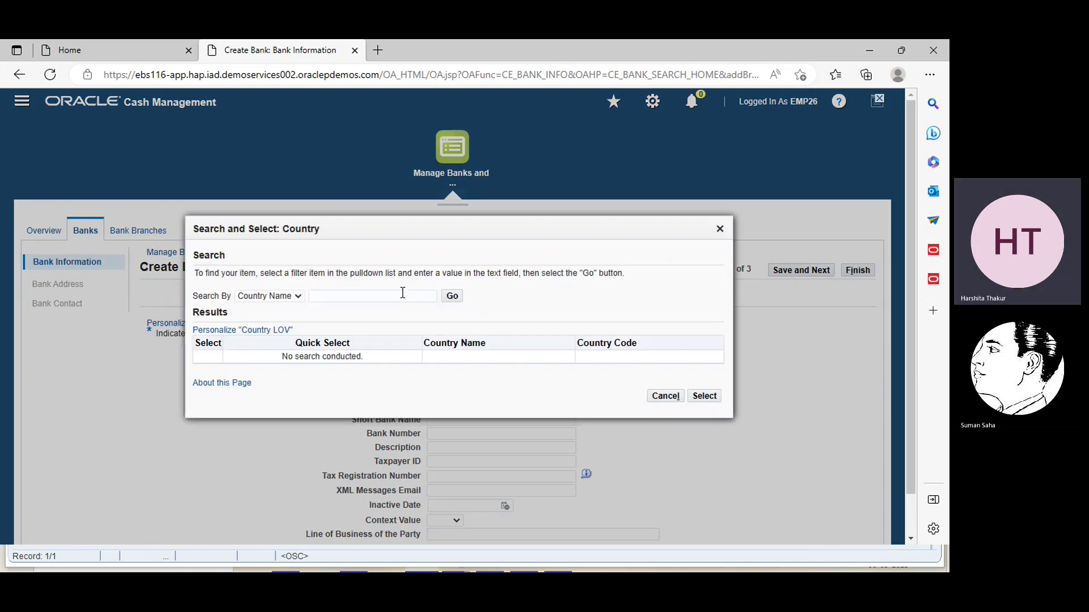
left_click(402, 293)
type("unite")
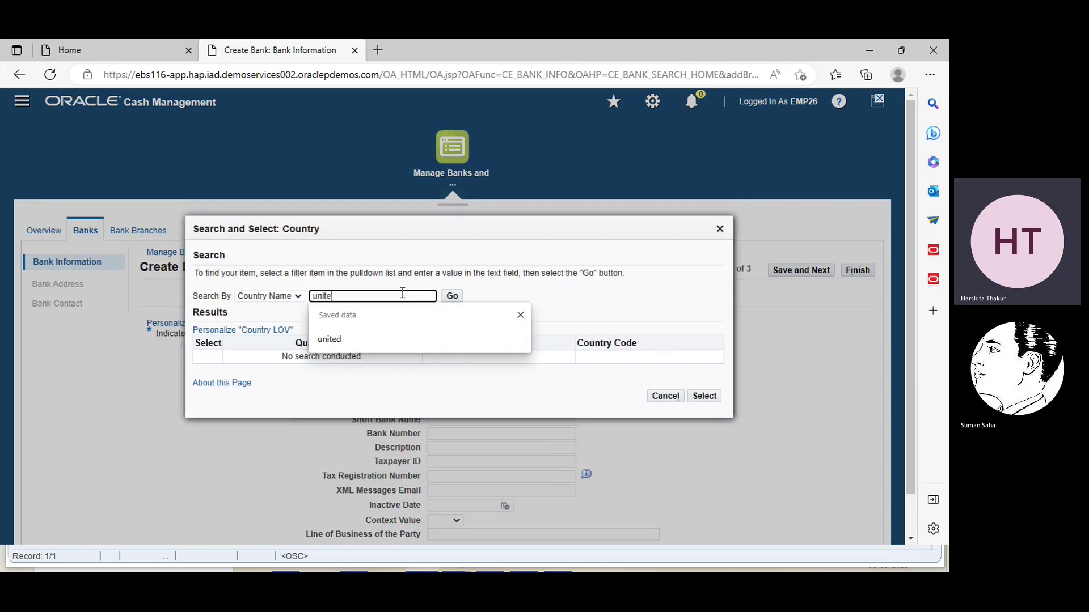
type("d stat%")
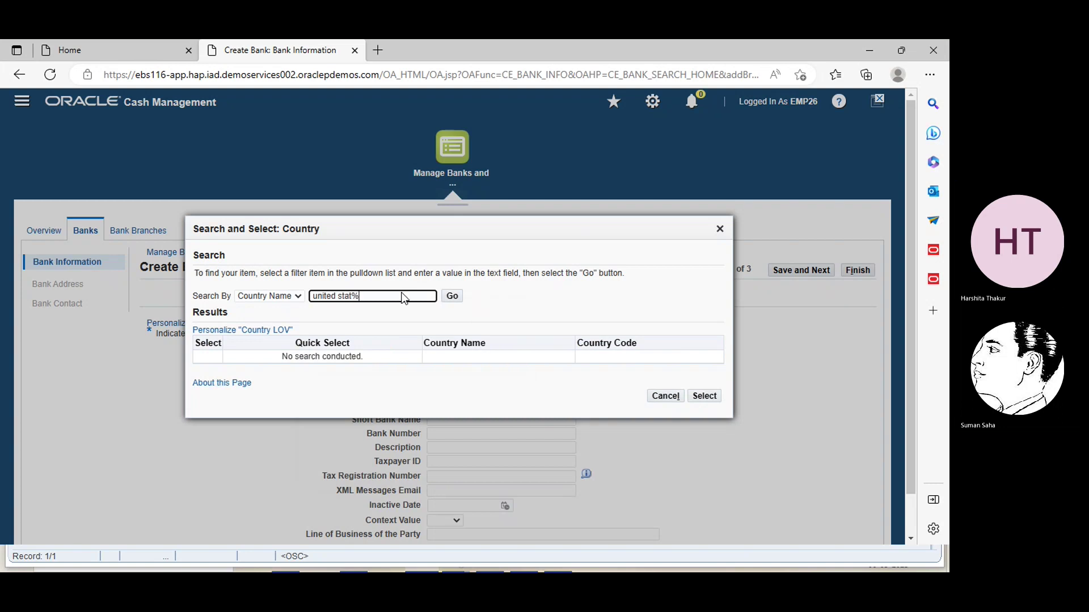
key("Return")
left_click(211, 347)
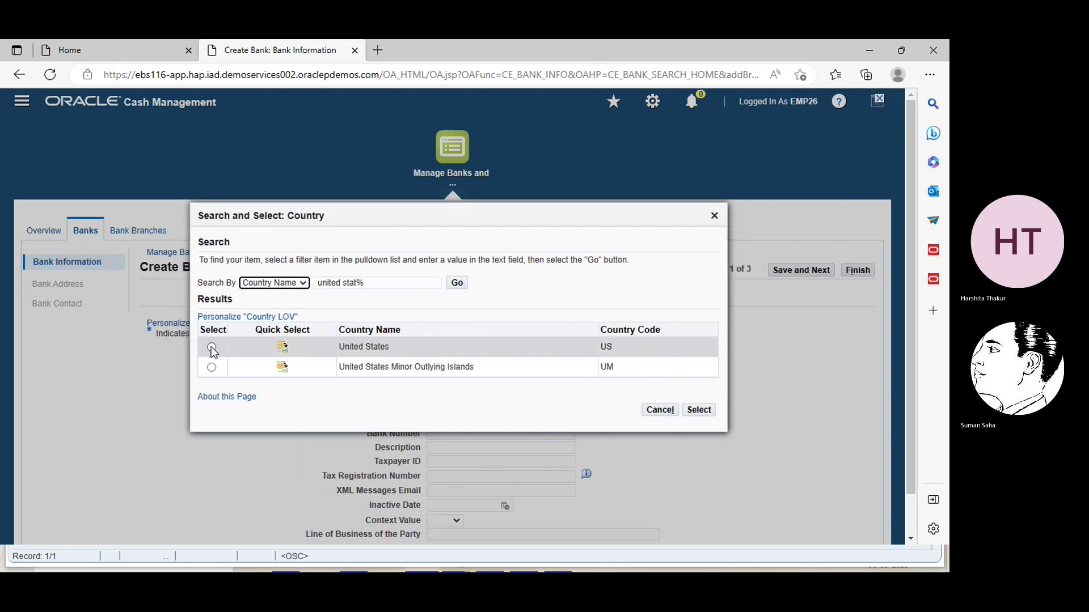
left_click(701, 411)
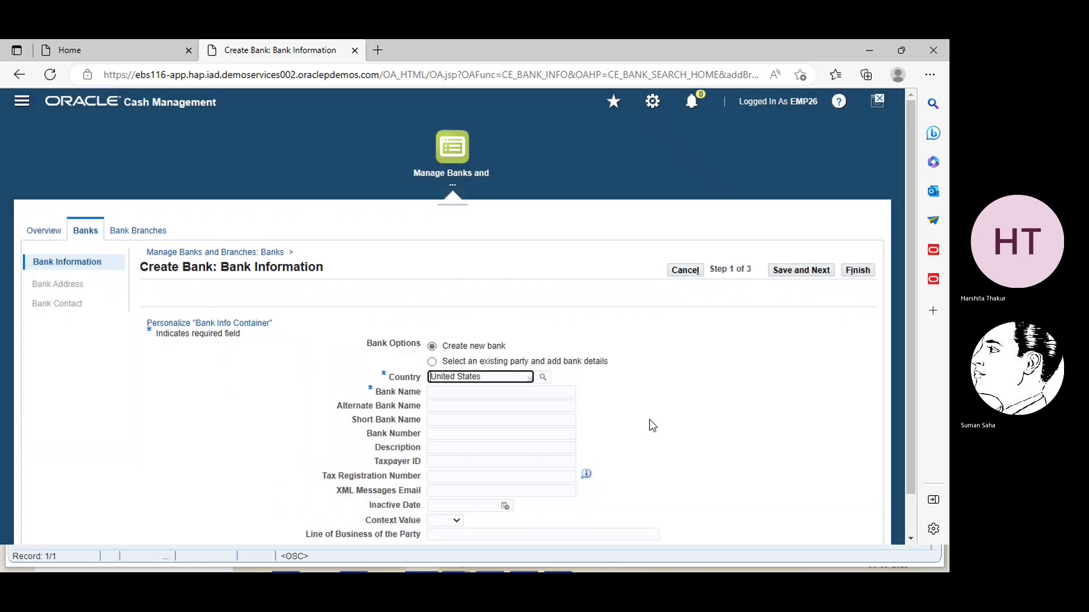
Name the bank 'EBS Bank 1' and save its details to proceed to addresses.
left_click(551, 392)
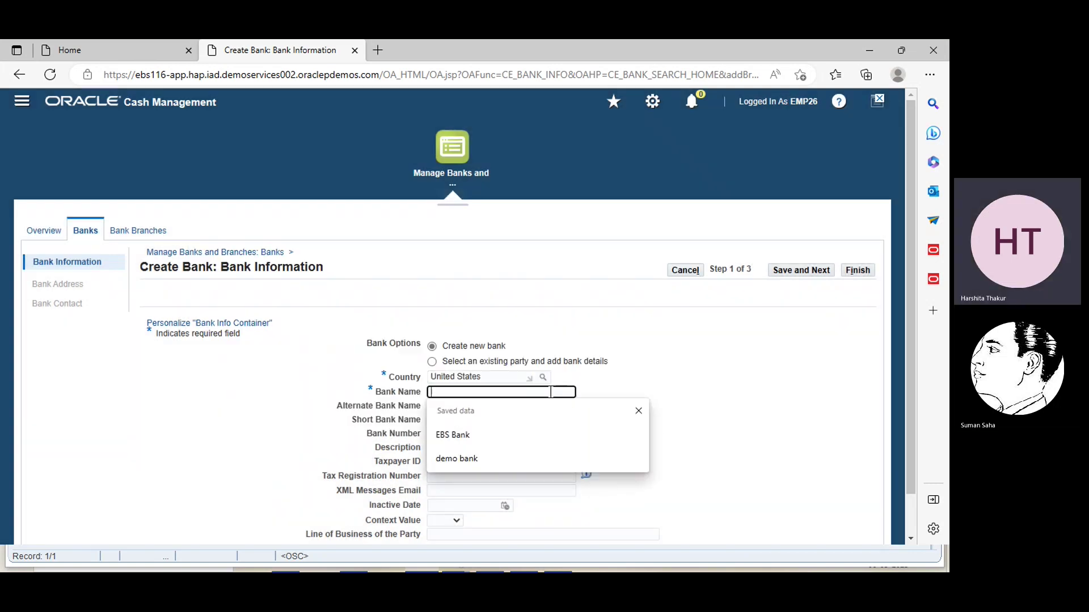
left_click(492, 431)
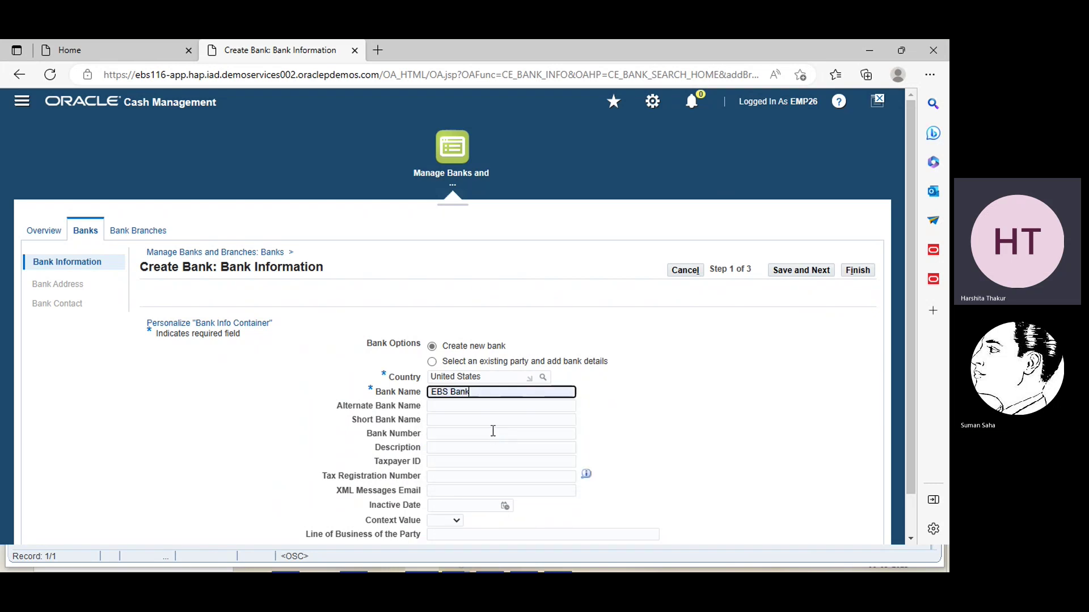
type("1")
left_click(662, 407)
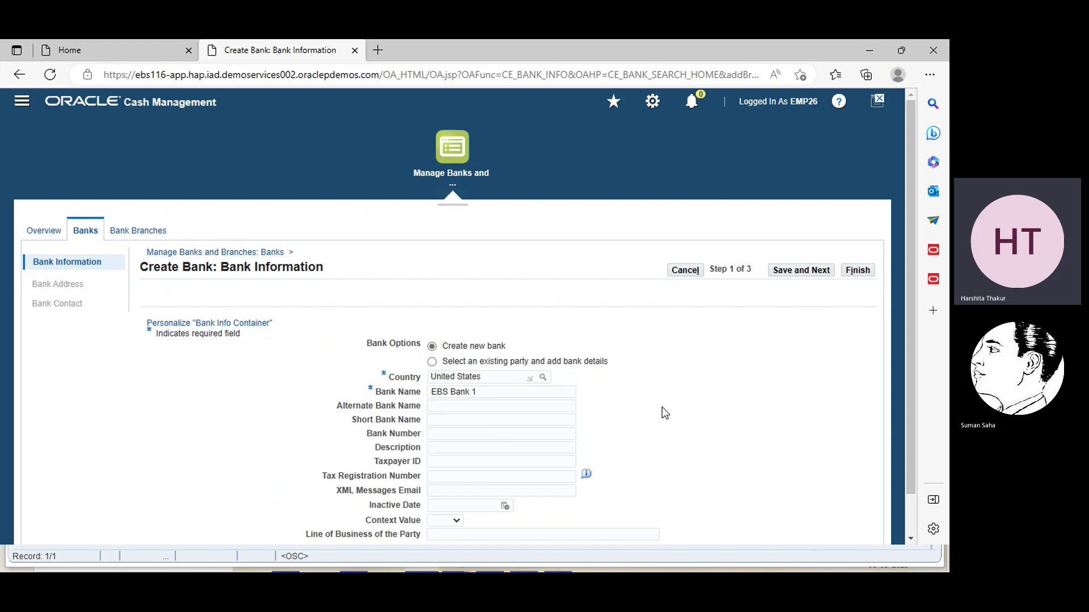
left_click(910, 539)
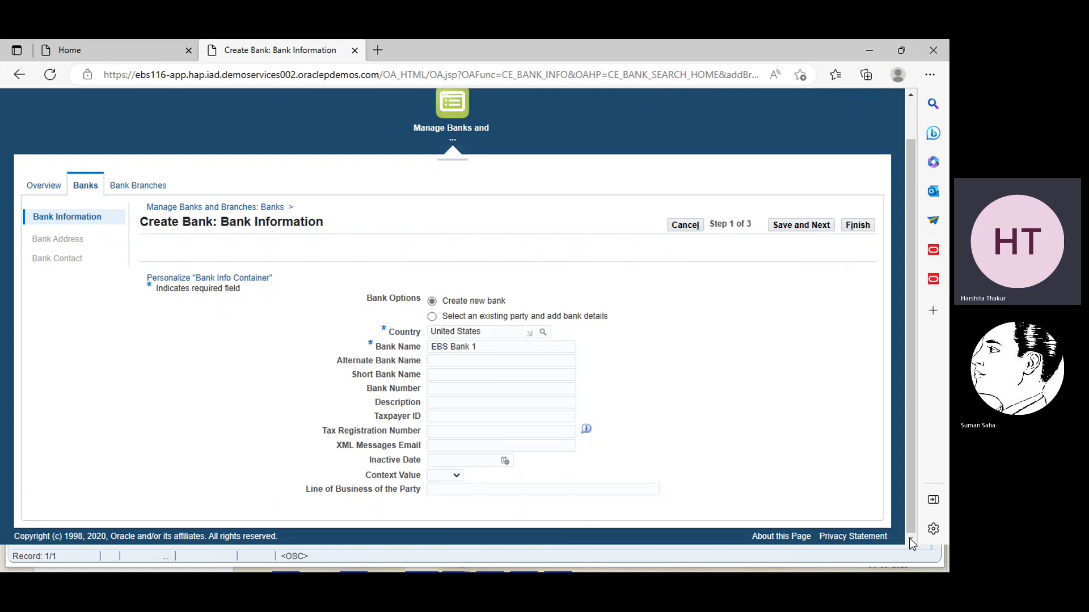
left_click(785, 231)
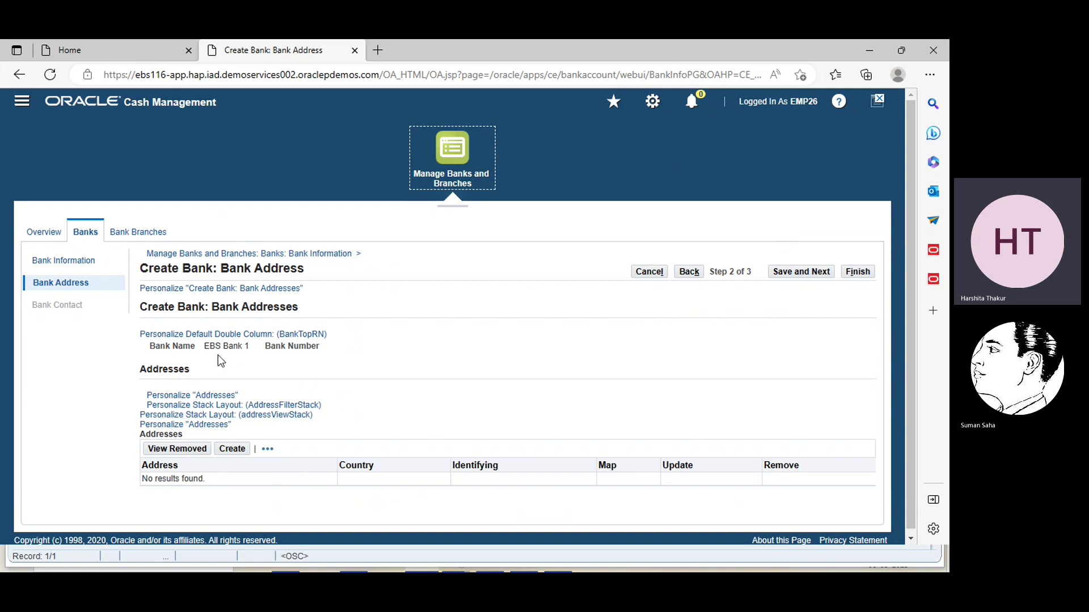
left_click(239, 449)
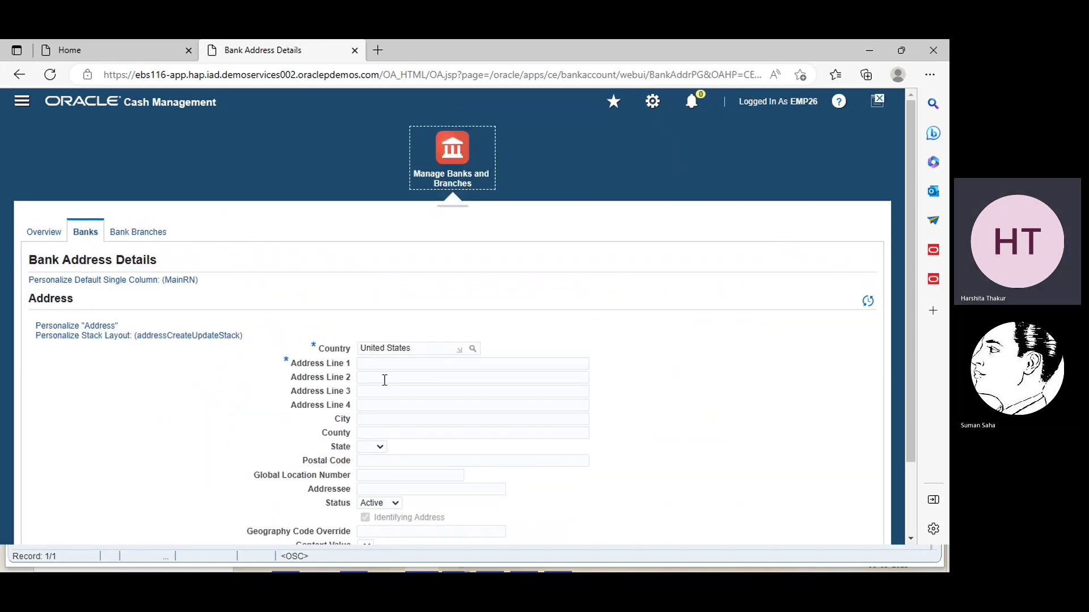
Enter address line 'EBS bank address', city new york and county new york.
left_click(381, 366)
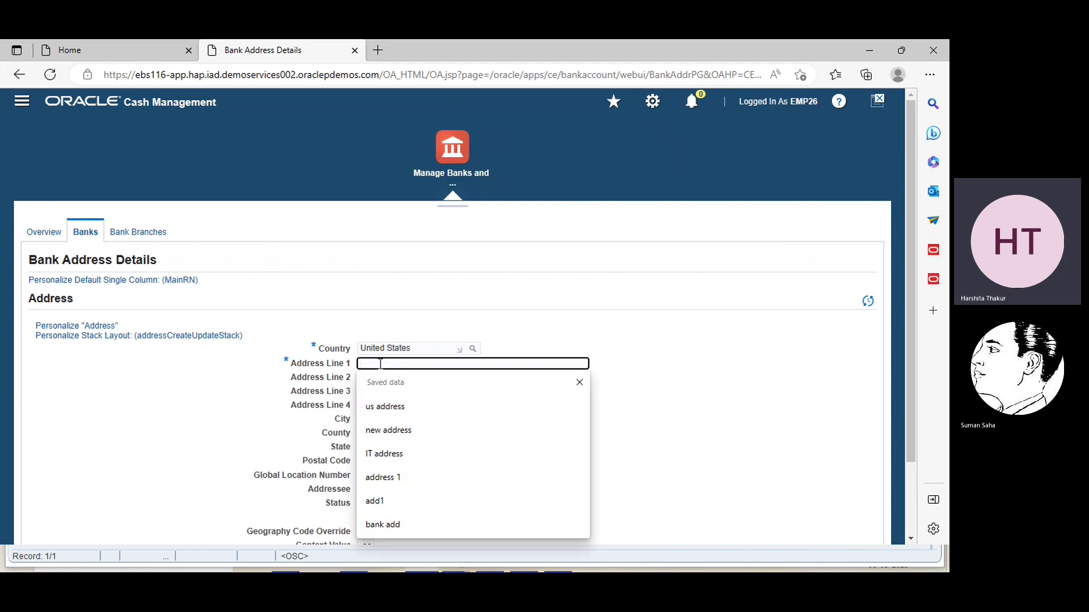
type("EBS")
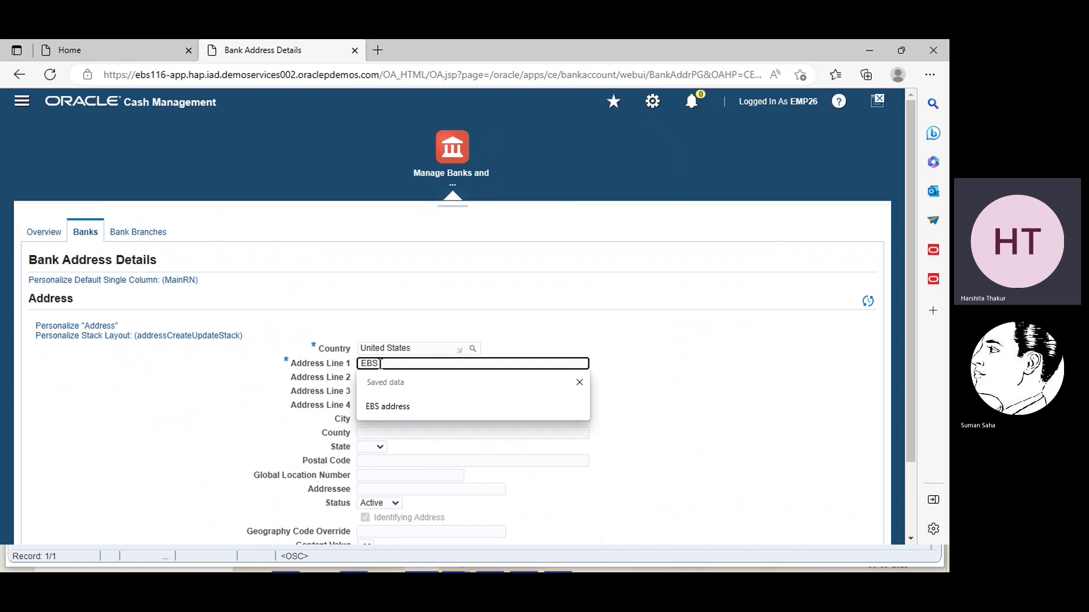
type(" bank a")
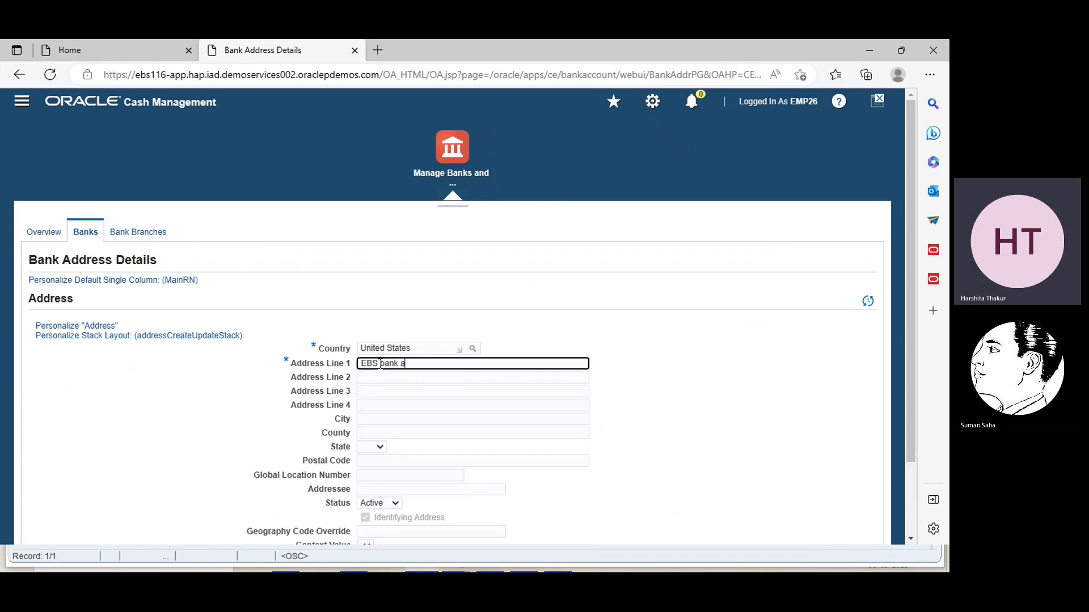
type("ddress")
left_click(278, 418)
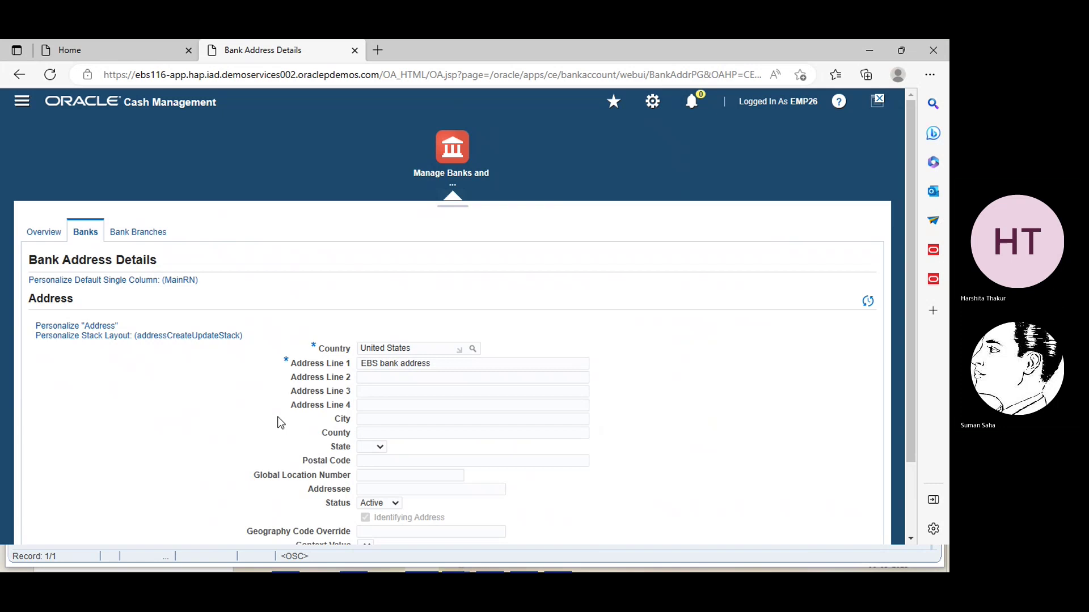
left_click(557, 417)
left_click(502, 455)
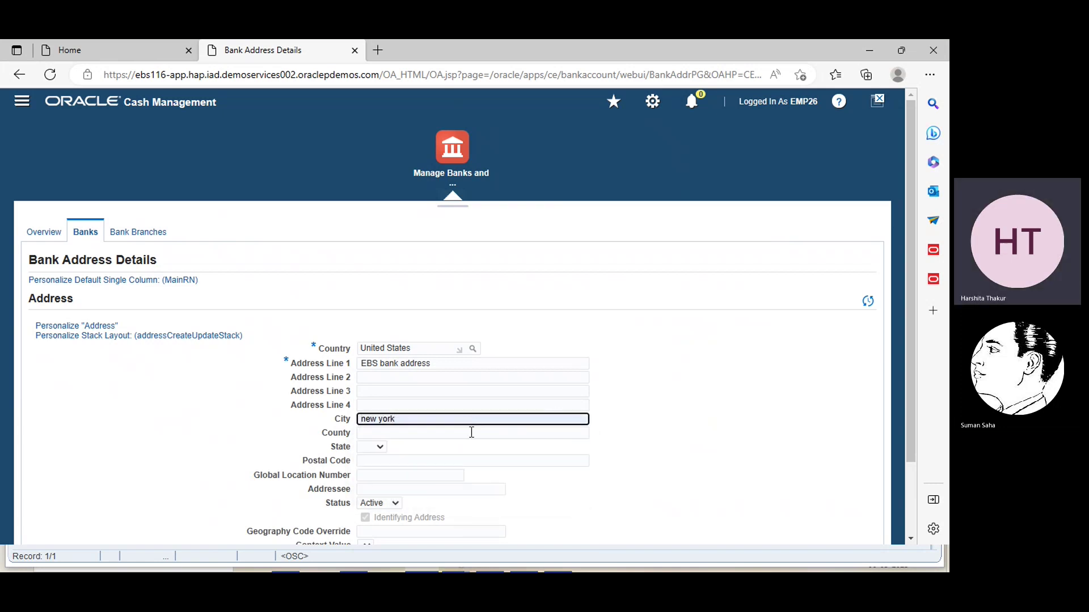
left_click(471, 433)
type("new york")
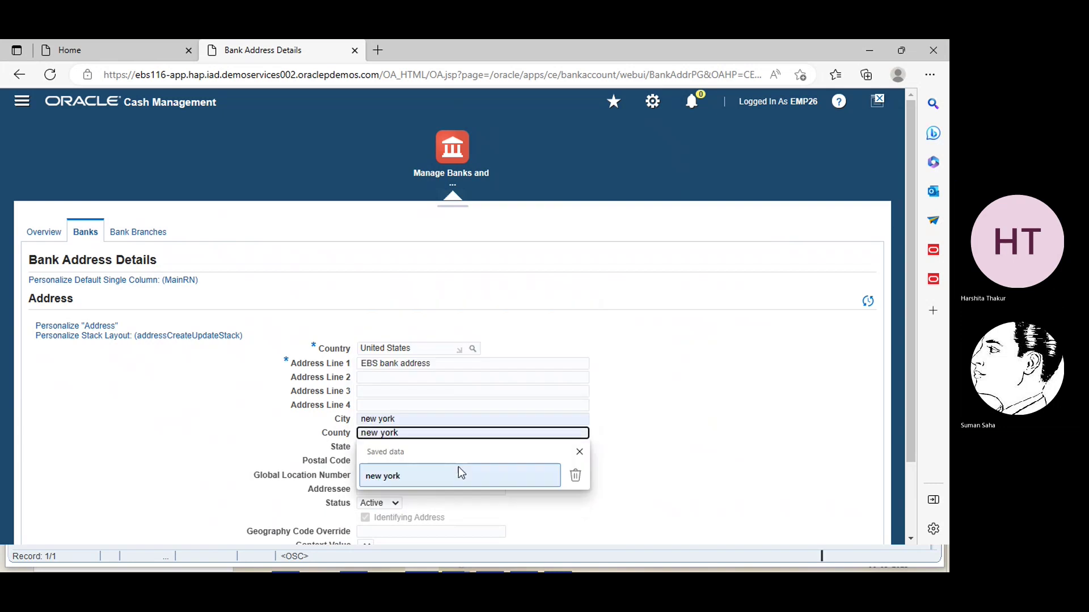
left_click(458, 469)
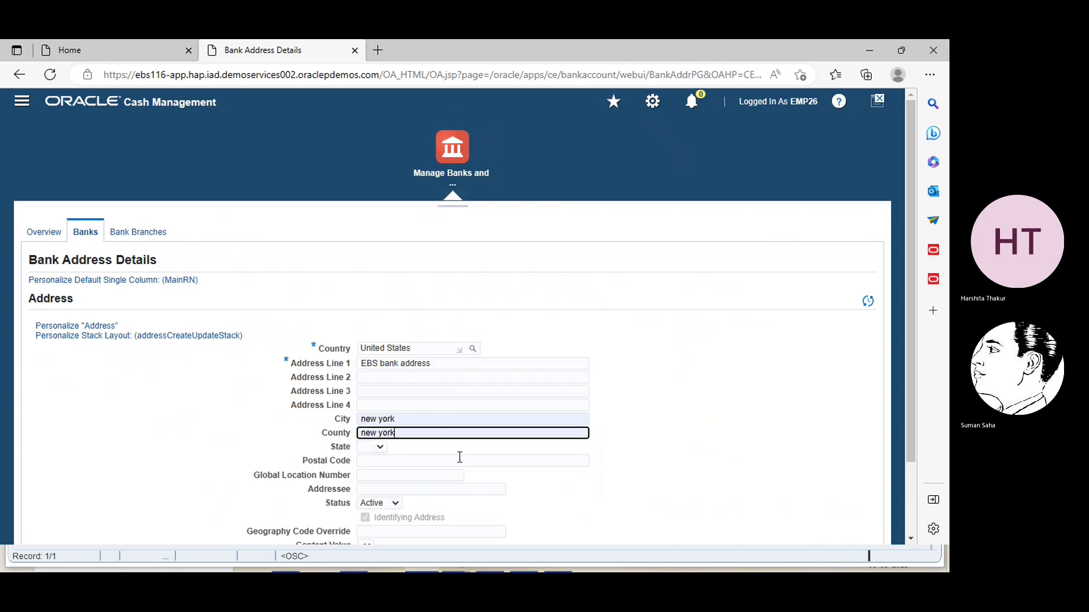
Set state NY and postal code 10001, then apply the address.
left_click(379, 447)
type("ny")
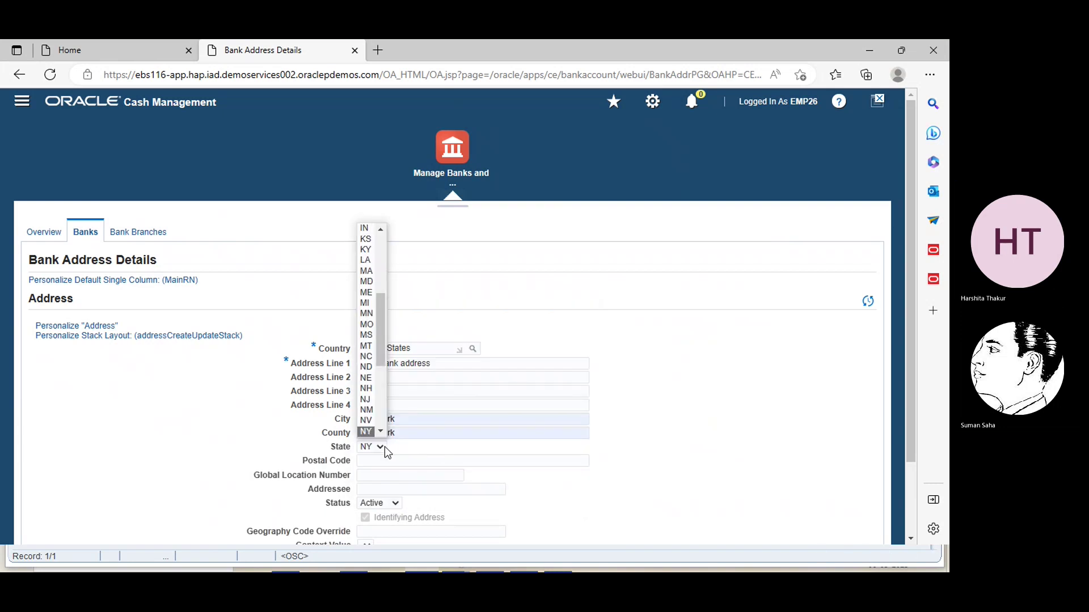
left_click(369, 433)
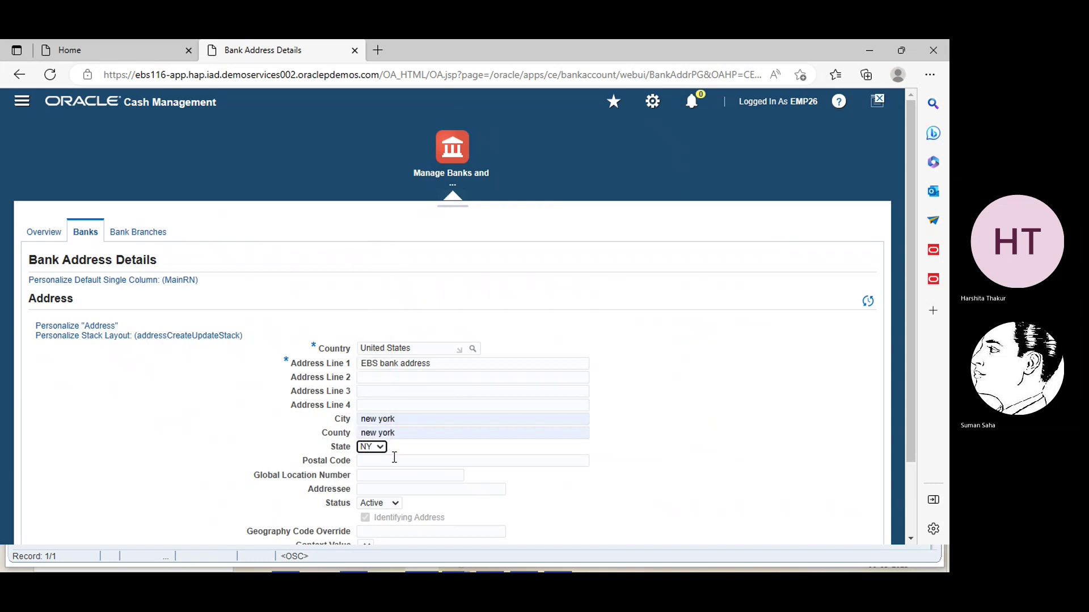
left_click(394, 459)
type("10001")
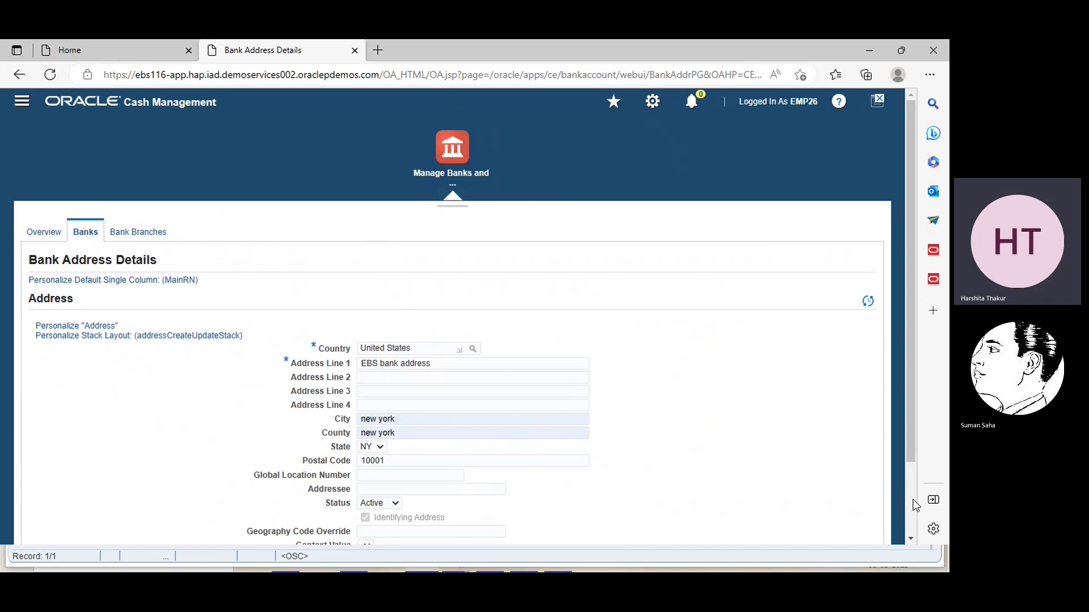
scroll(912, 497, "down", 2)
left_click(857, 506)
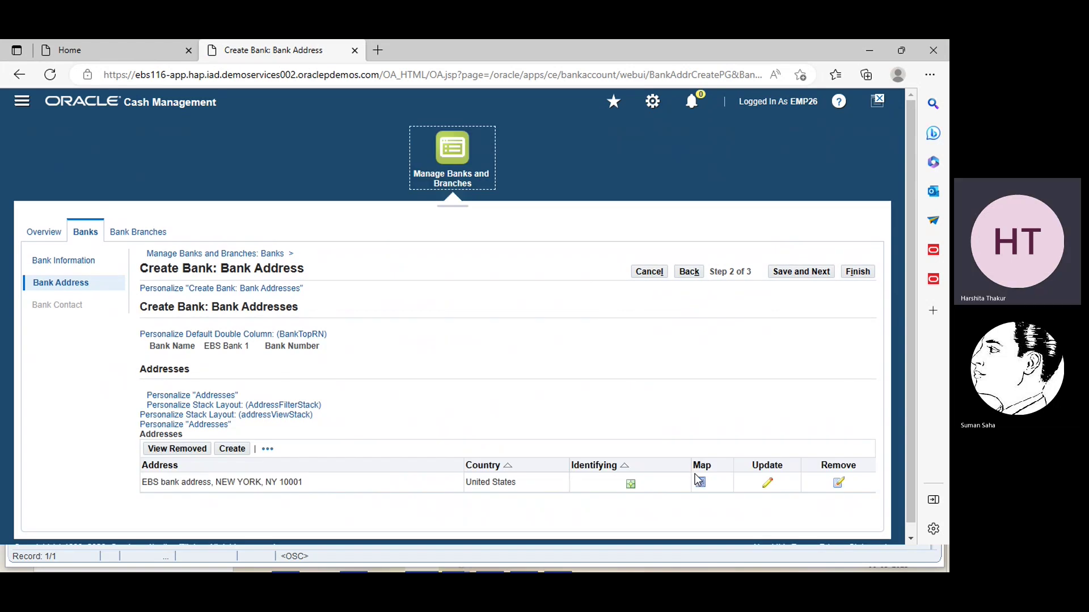
Skip the contact step and finish EBS Bank 1, confirming it in the Banks list.
left_click(813, 275)
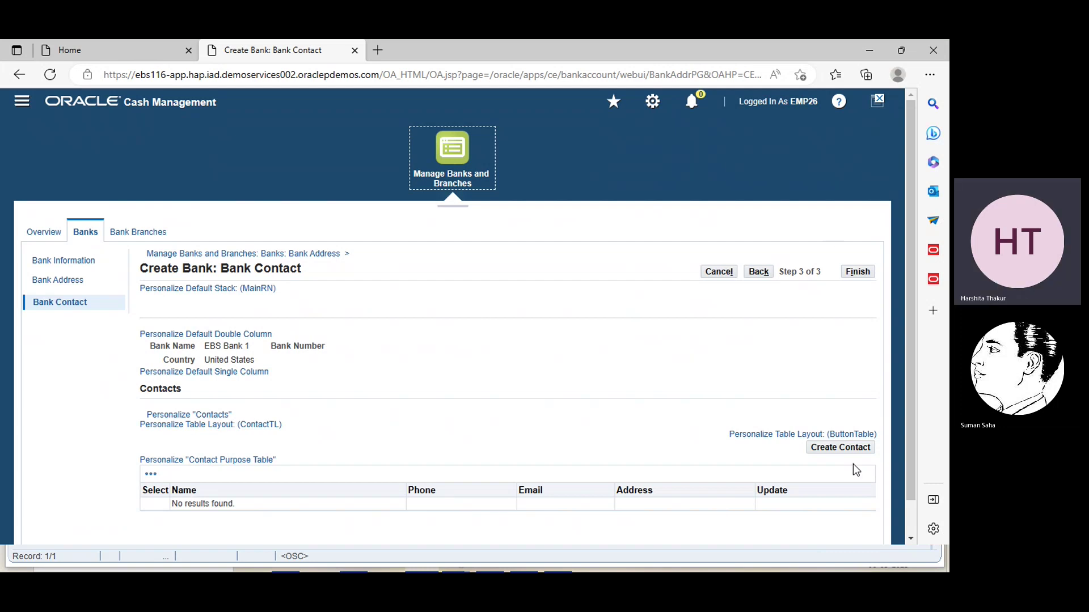
left_click(849, 274)
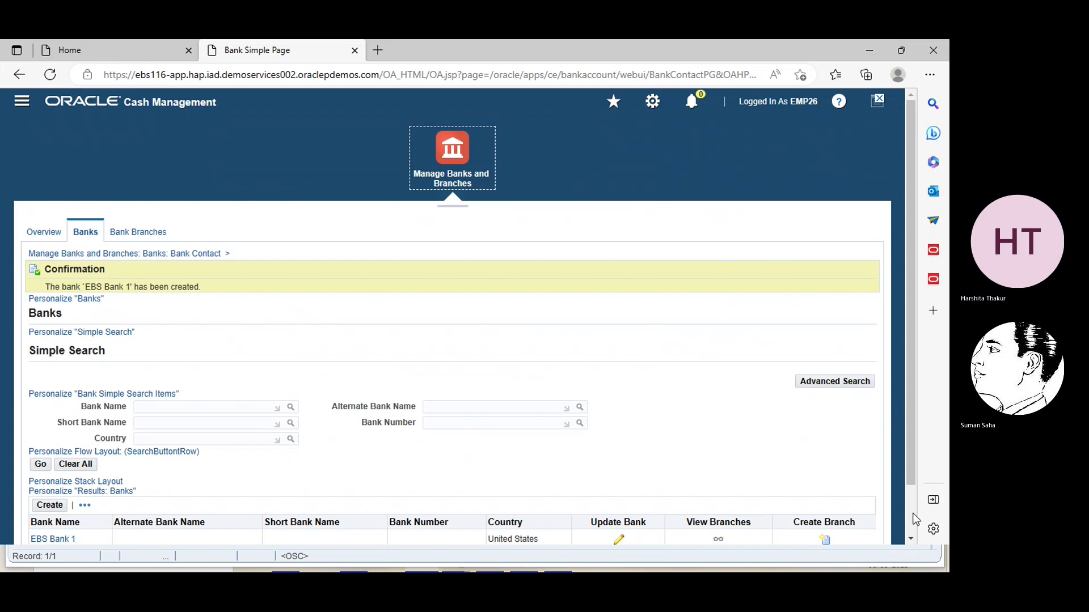
scroll(911, 537, "down", 2)
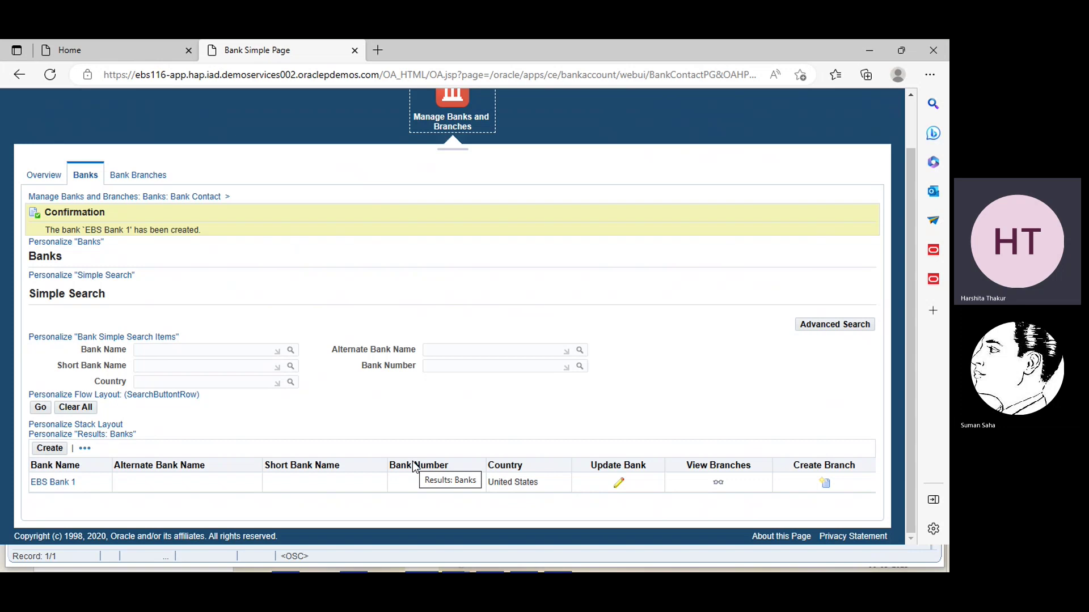
Start a branch for EBS Bank 1 named 'EBS Bank Branch1' and save it.
left_click(831, 488)
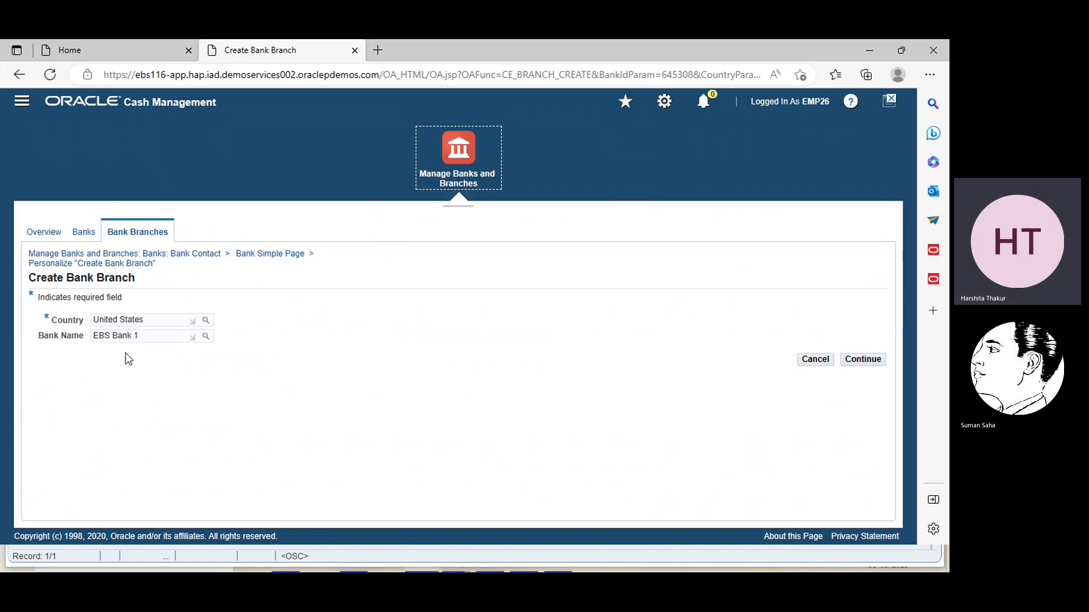
left_click(862, 359)
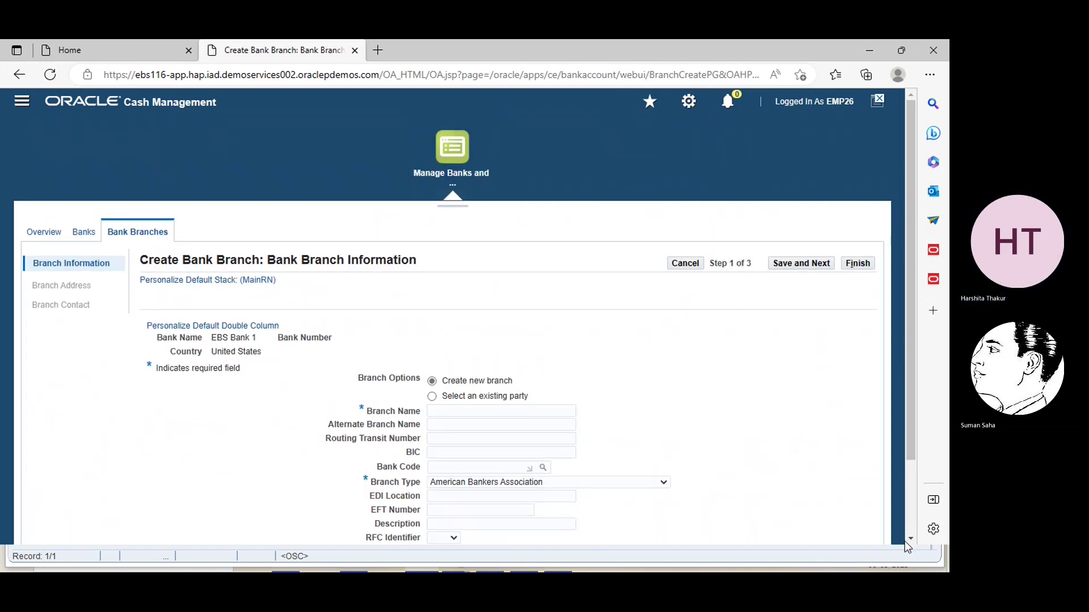
left_click(549, 409)
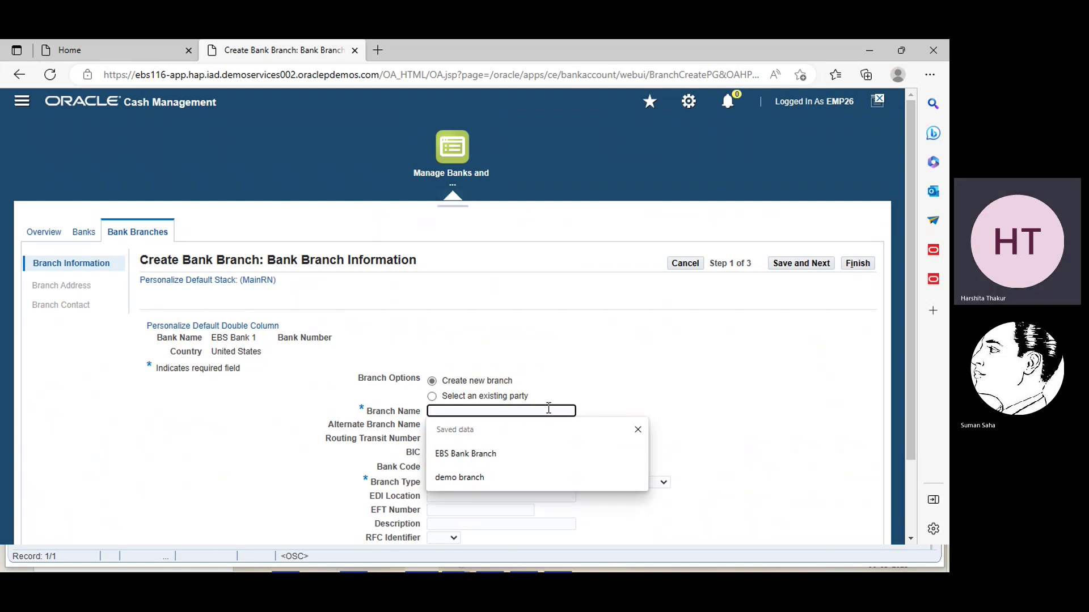
left_click(501, 452)
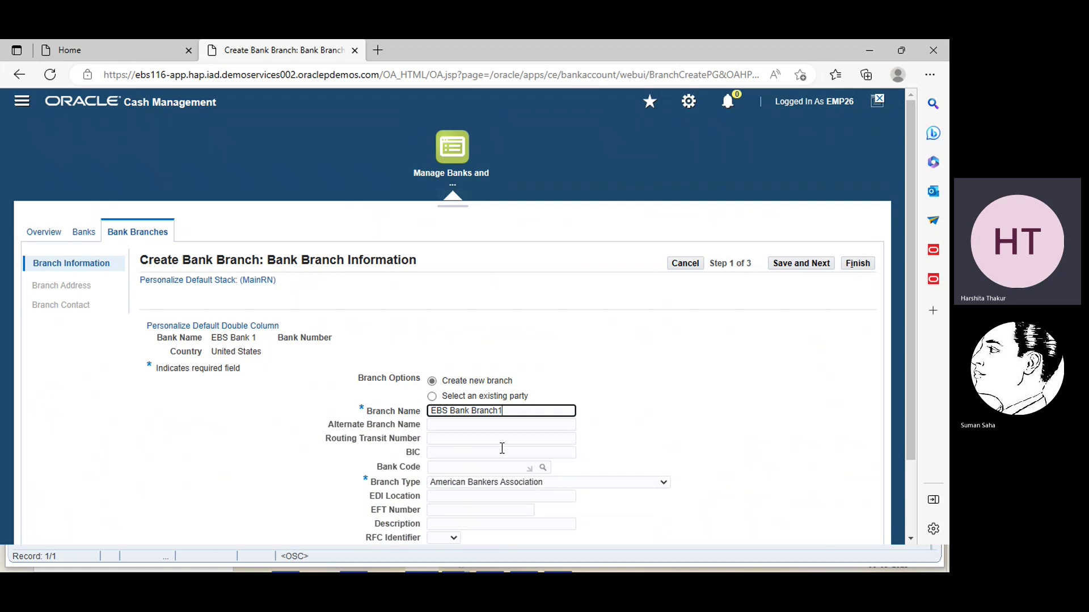
type("1")
left_click(699, 399)
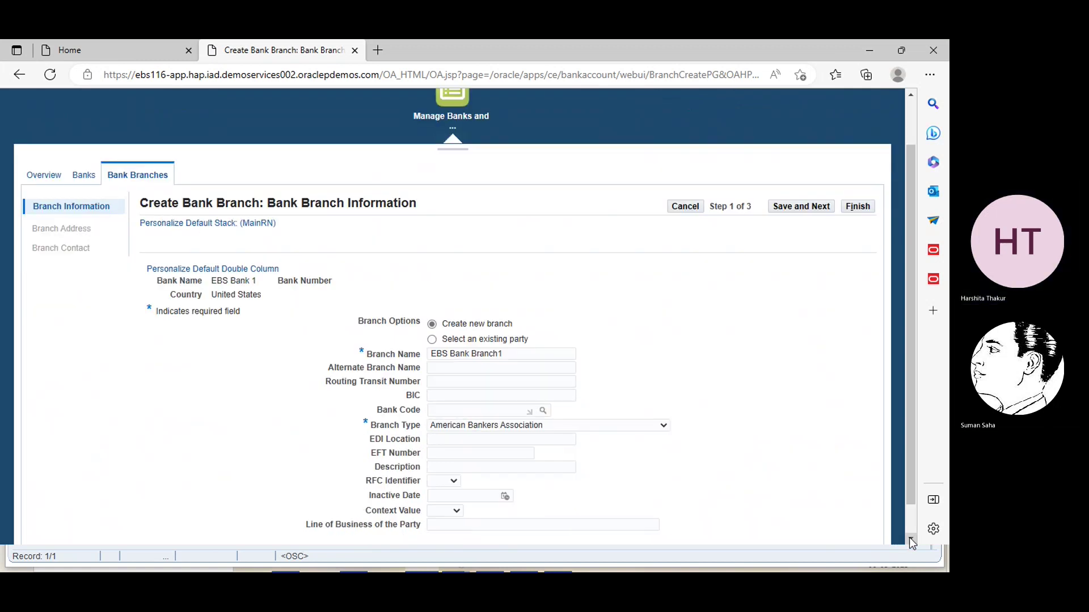
left_click(910, 538)
left_click(910, 538)
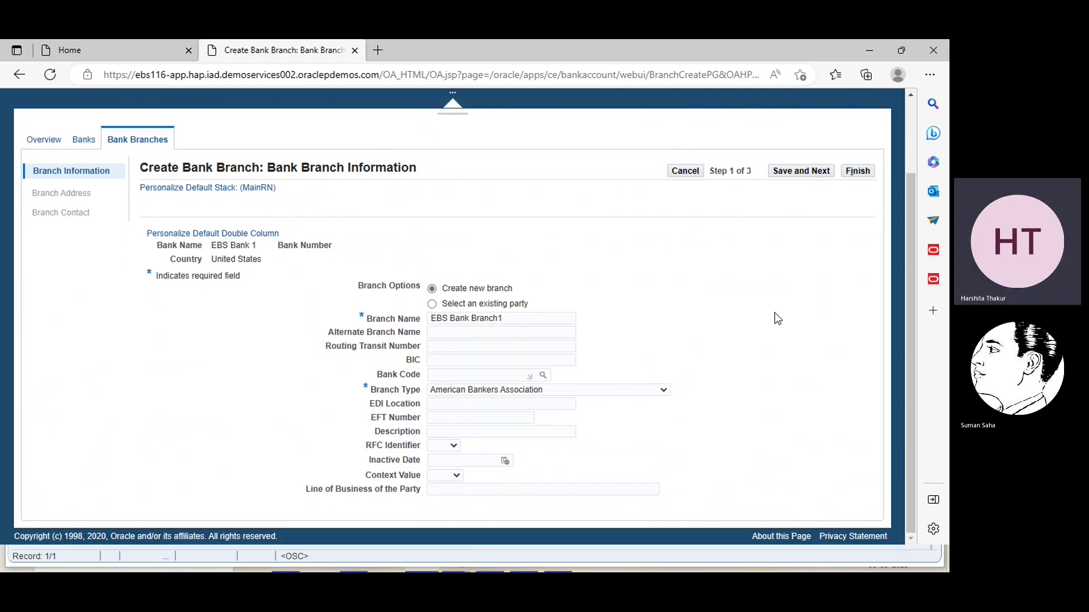
left_click(795, 172)
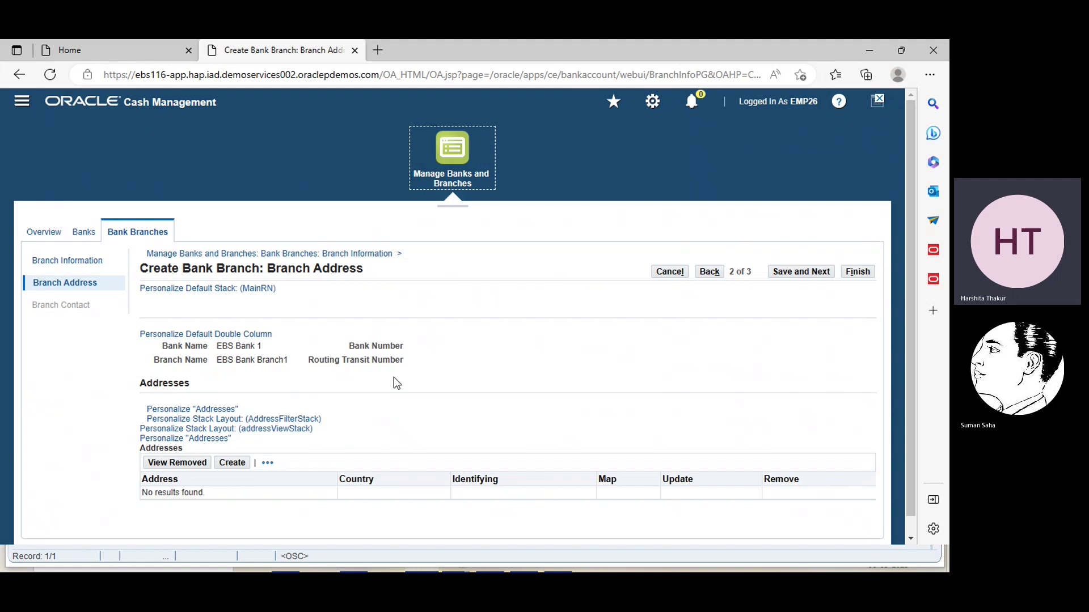
left_click(794, 274)
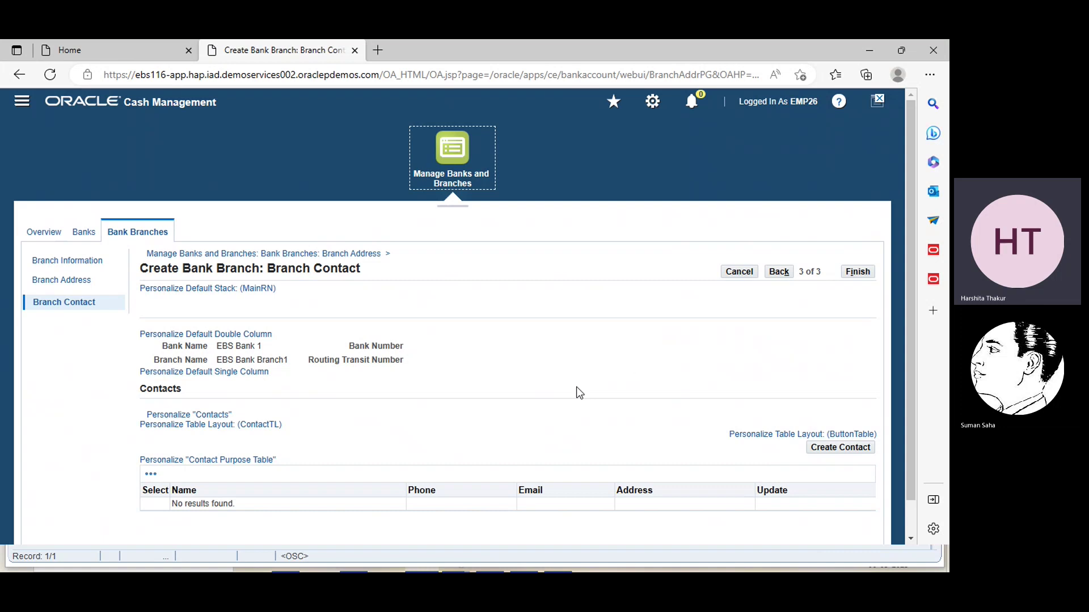
left_click(858, 272)
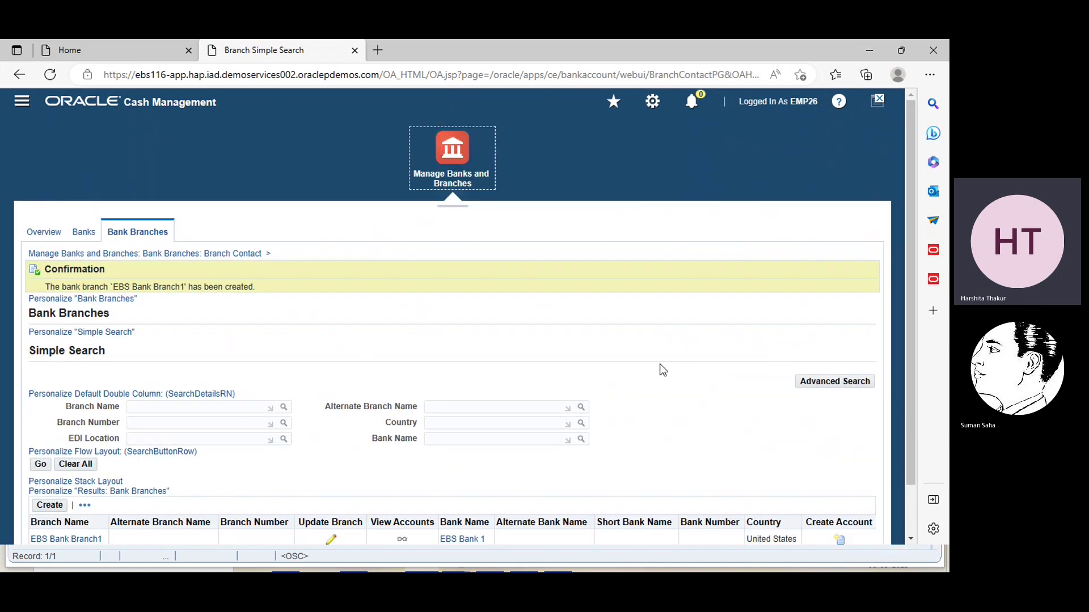
left_click(911, 539)
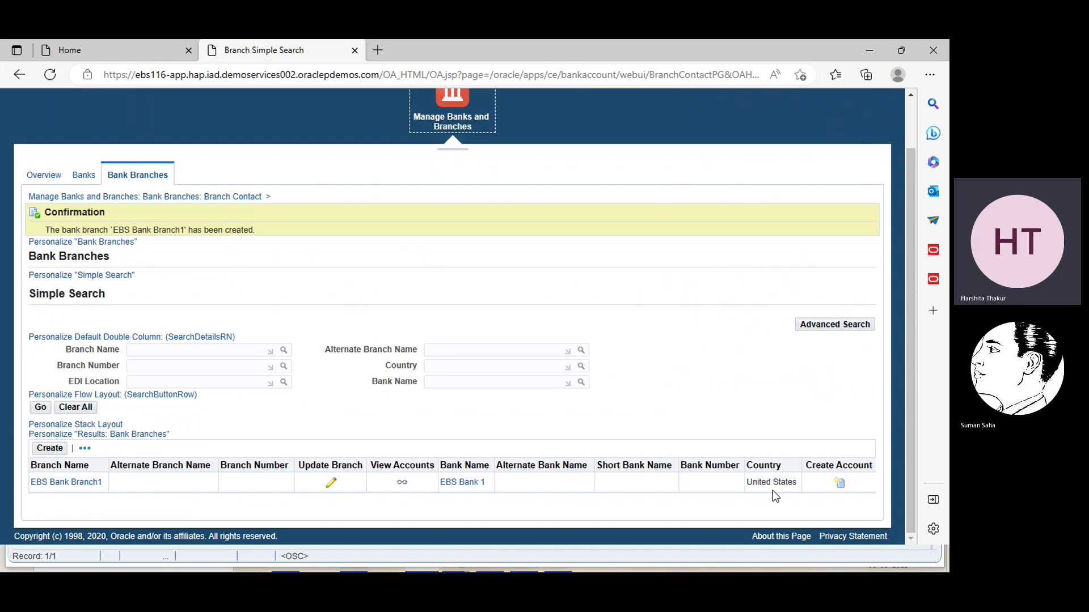
Create an account at EBS Bank Branch1 with owner LE EBS, marked for Payables and Receivables use.
left_click(840, 483)
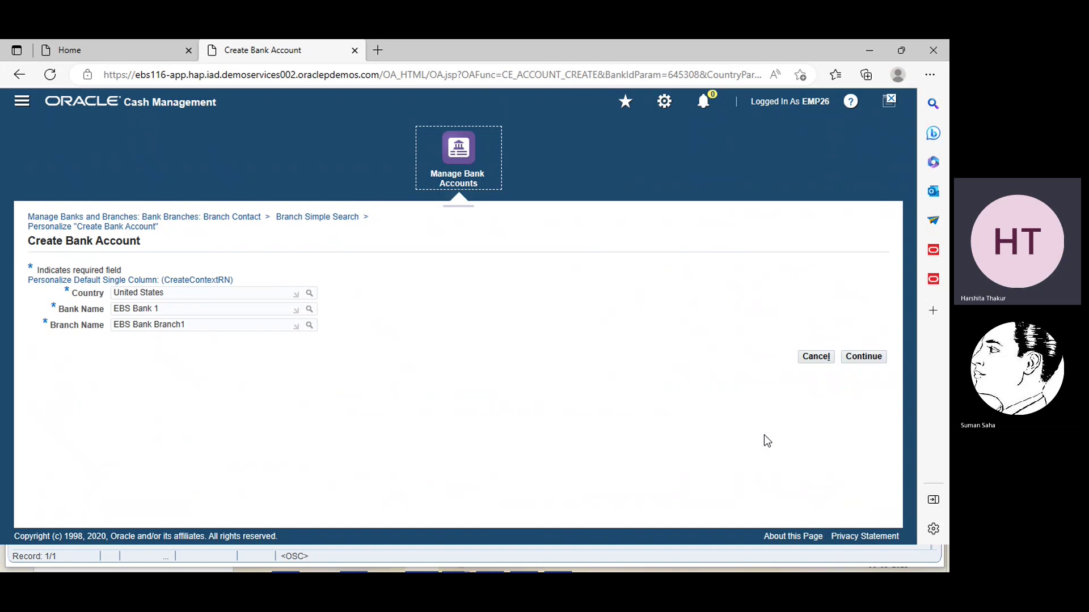
left_click(861, 358)
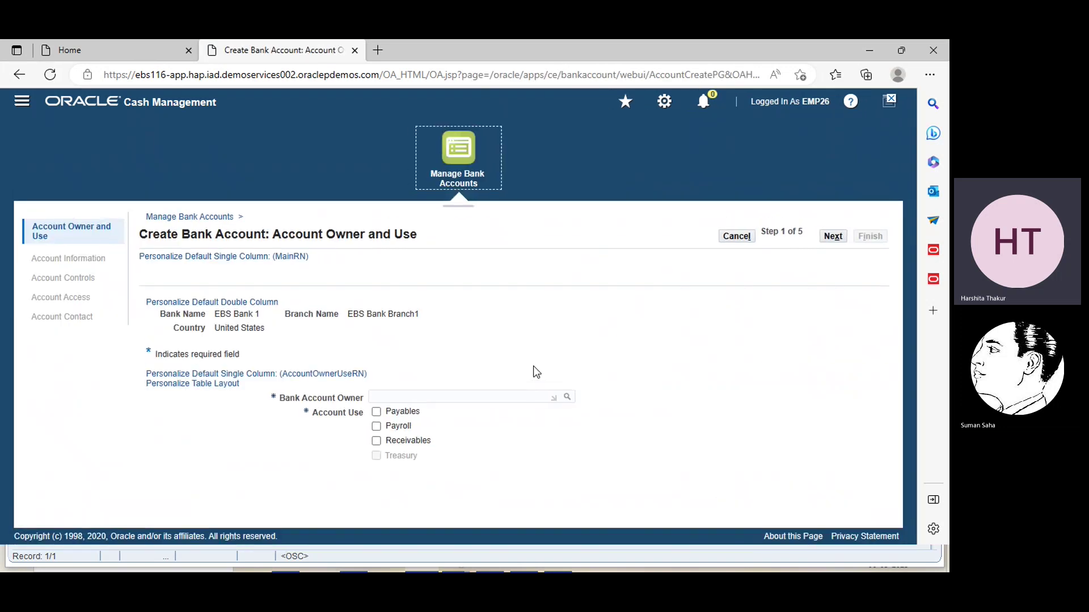
left_click(569, 397)
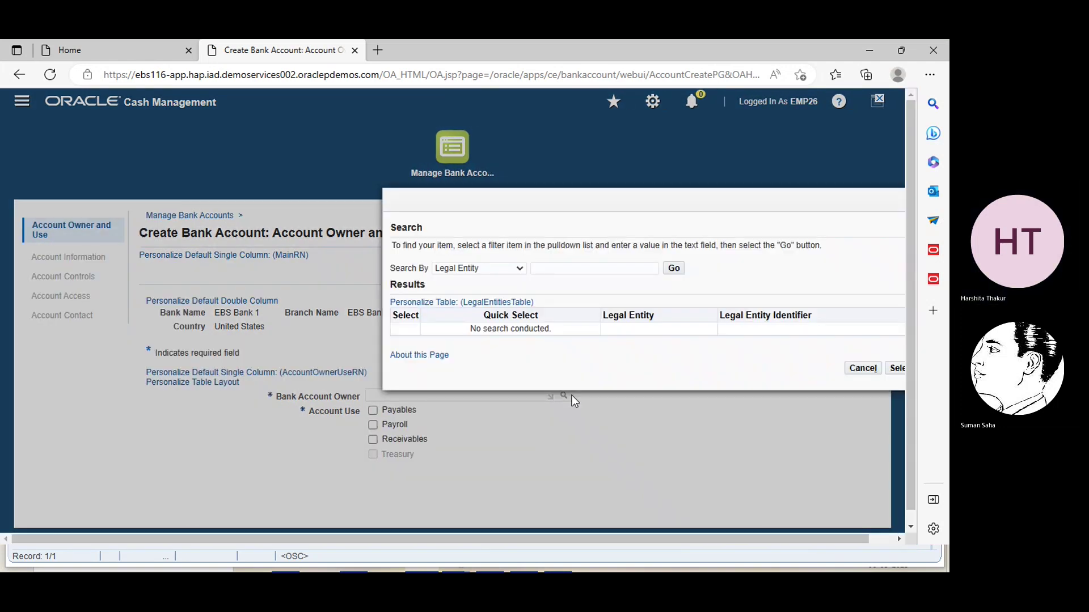
left_click(678, 270)
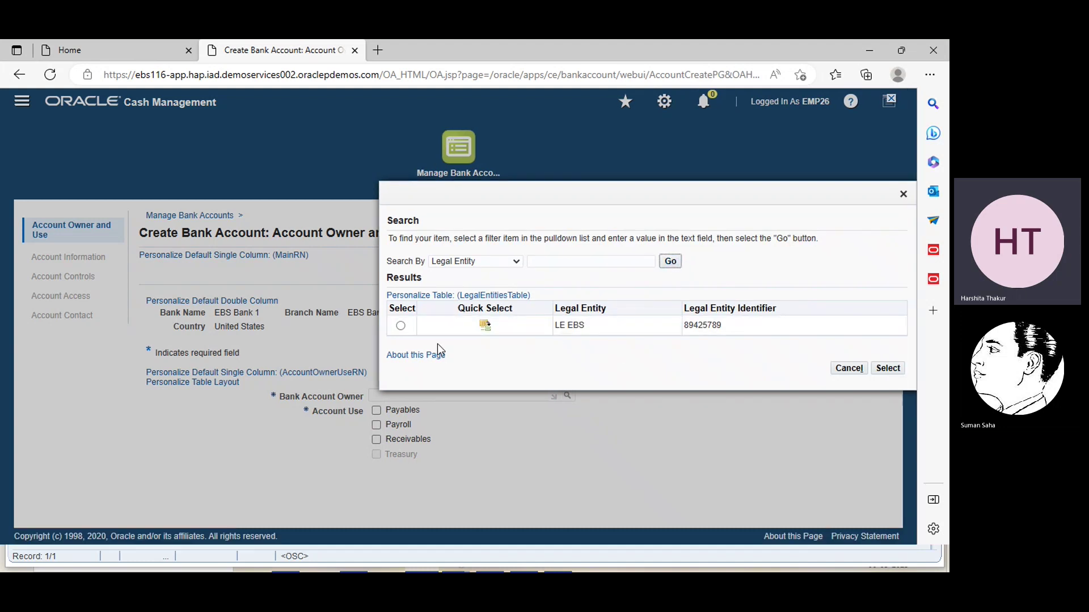
left_click(400, 326)
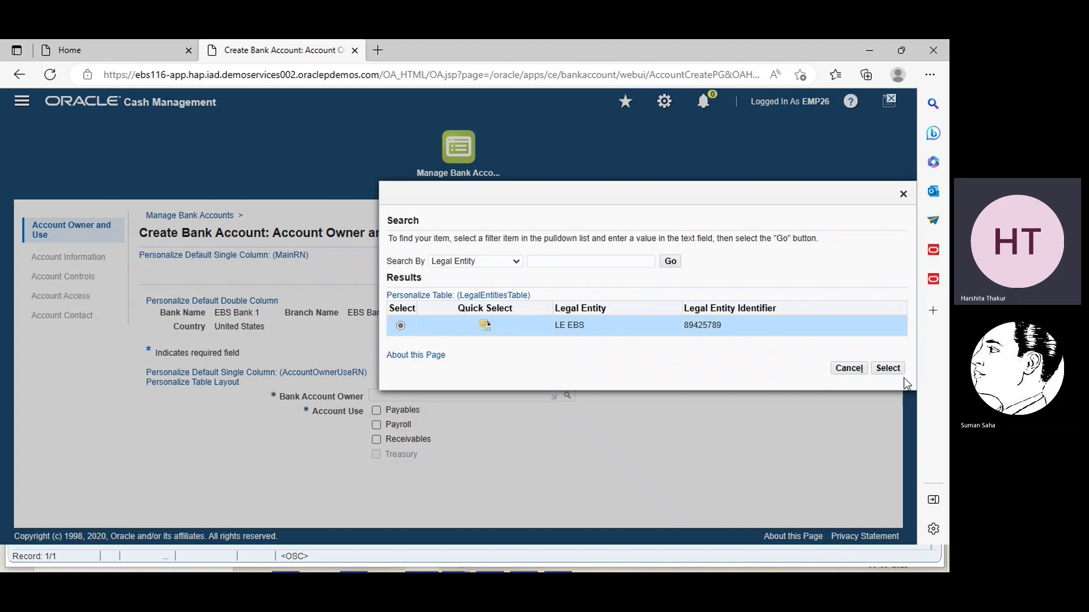
left_click(888, 369)
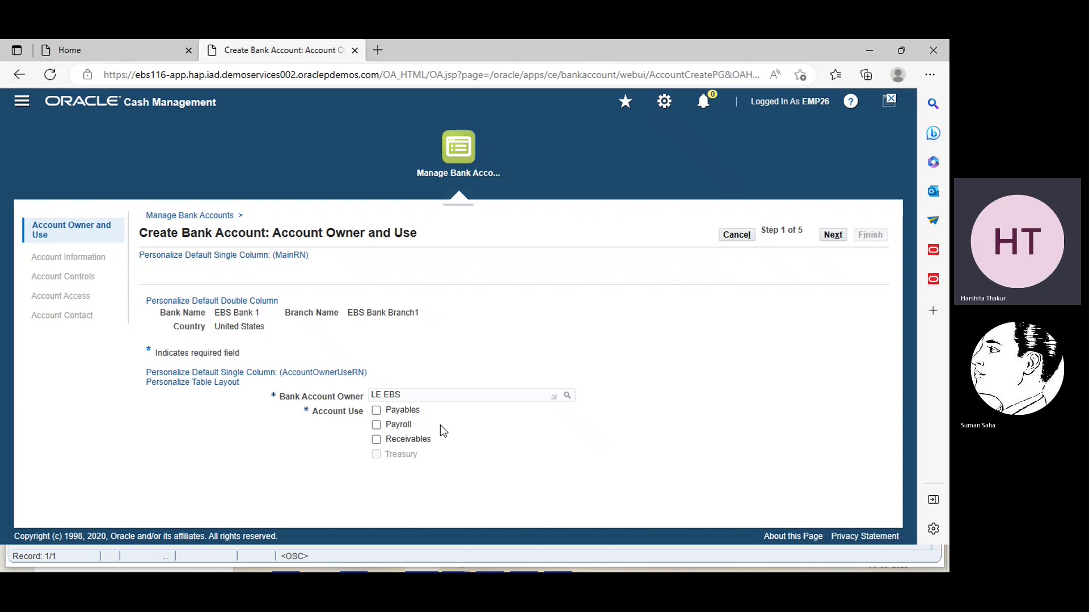
left_click(377, 412)
left_click(376, 441)
On the Account Information step, name the account EBS Account1.
left_click(833, 234)
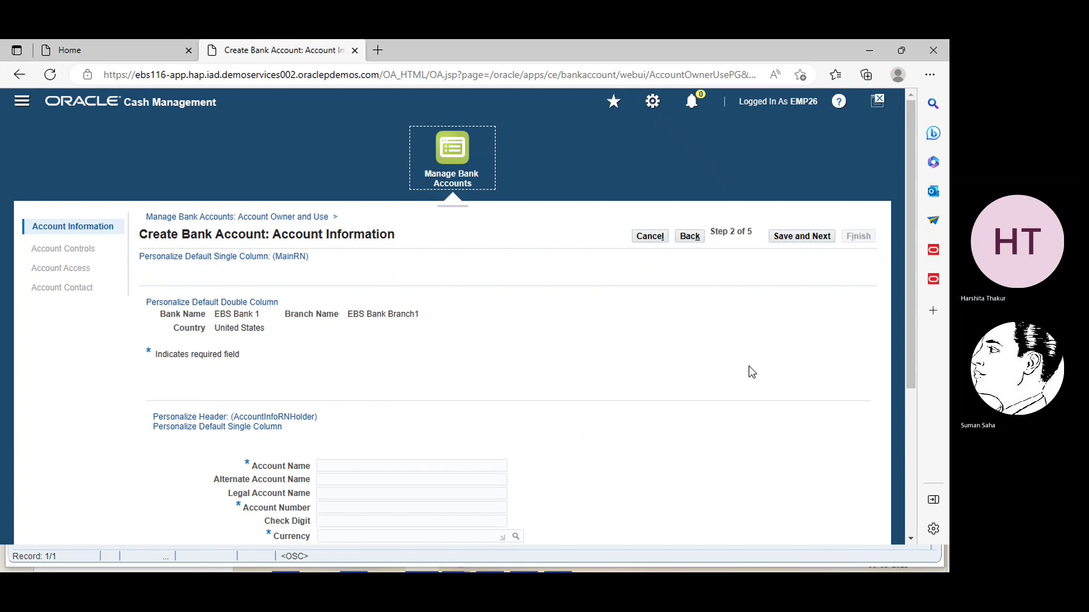
left_click(910, 539)
left_click(910, 538)
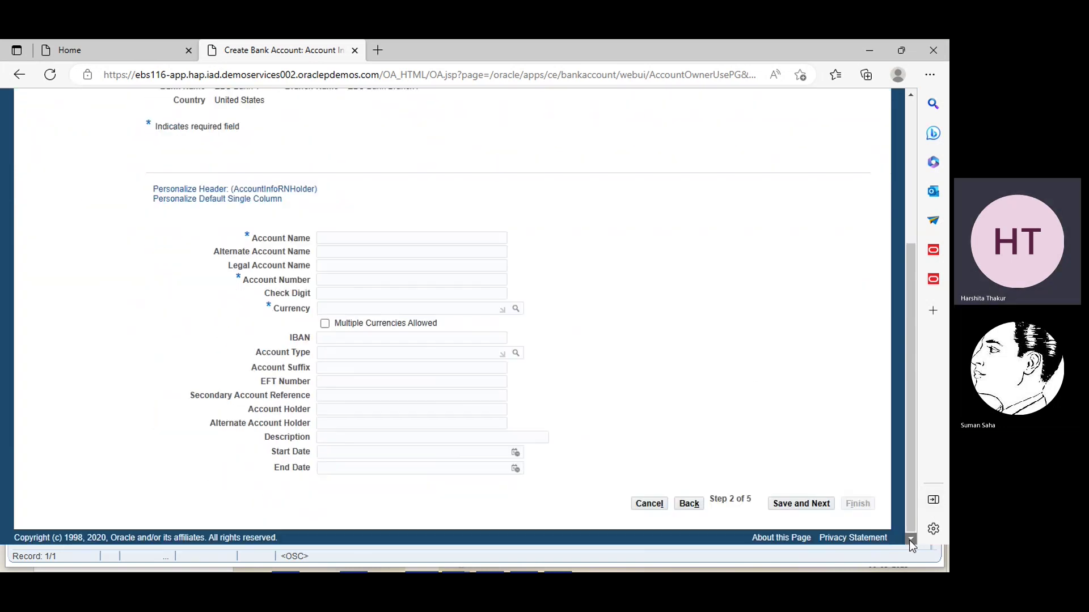
left_click(446, 237)
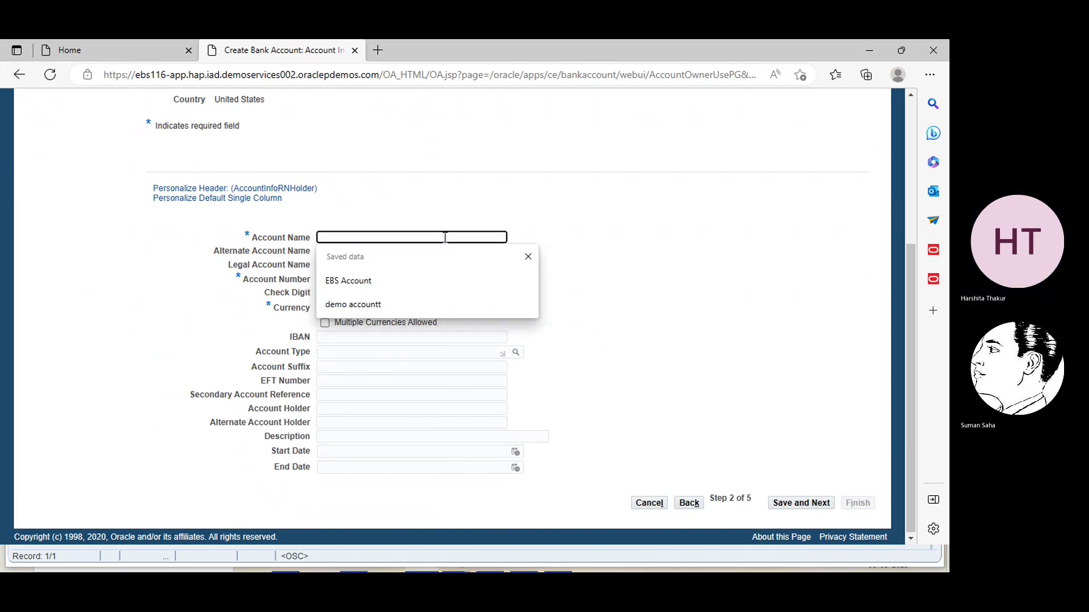
left_click(410, 281)
type("1")
left_click(577, 224)
Enter the bank account number, set currency USD, allow multiple currencies, and save.
left_click(341, 282)
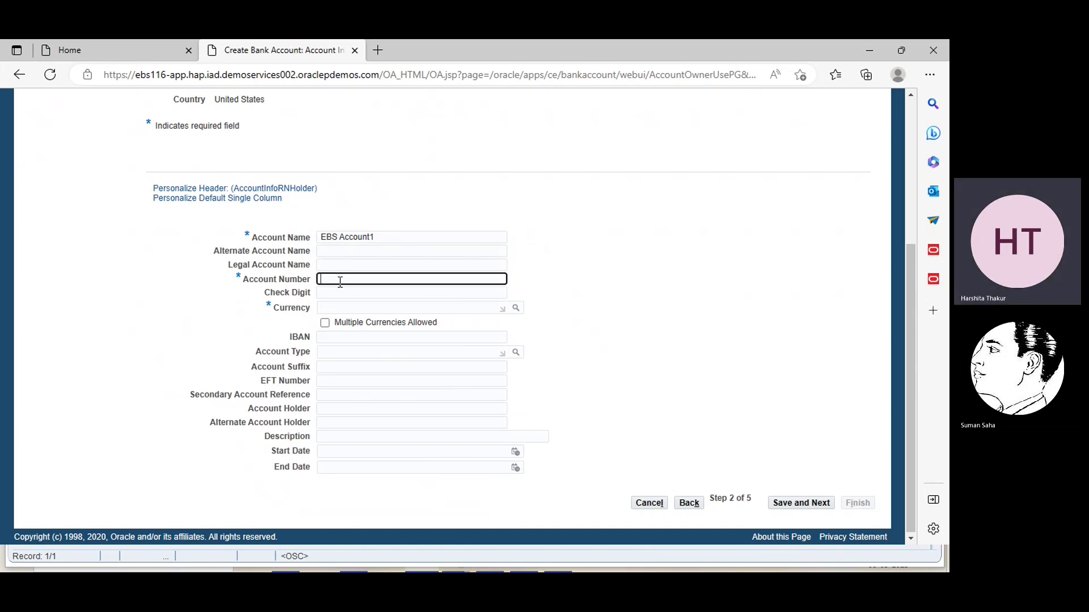
type("25469874")
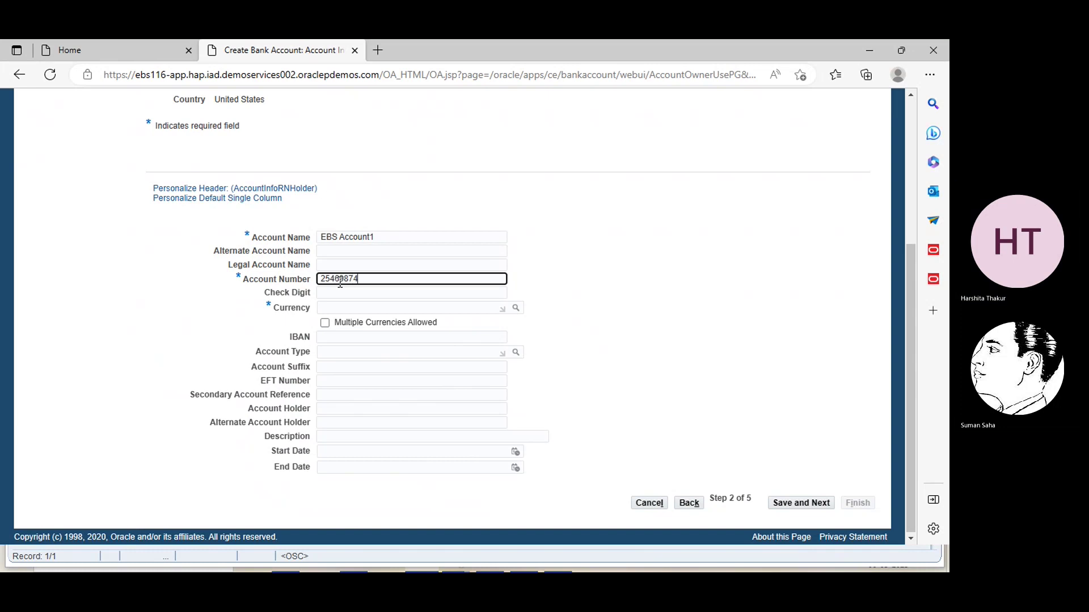
double_click(341, 282)
left_click(554, 318)
left_click(463, 308)
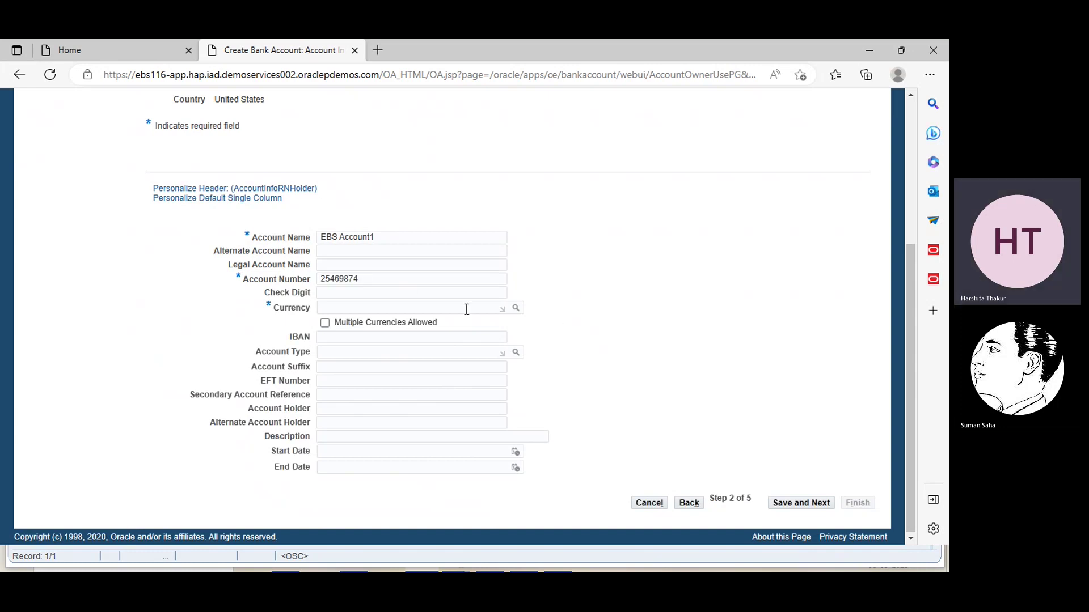
type("us")
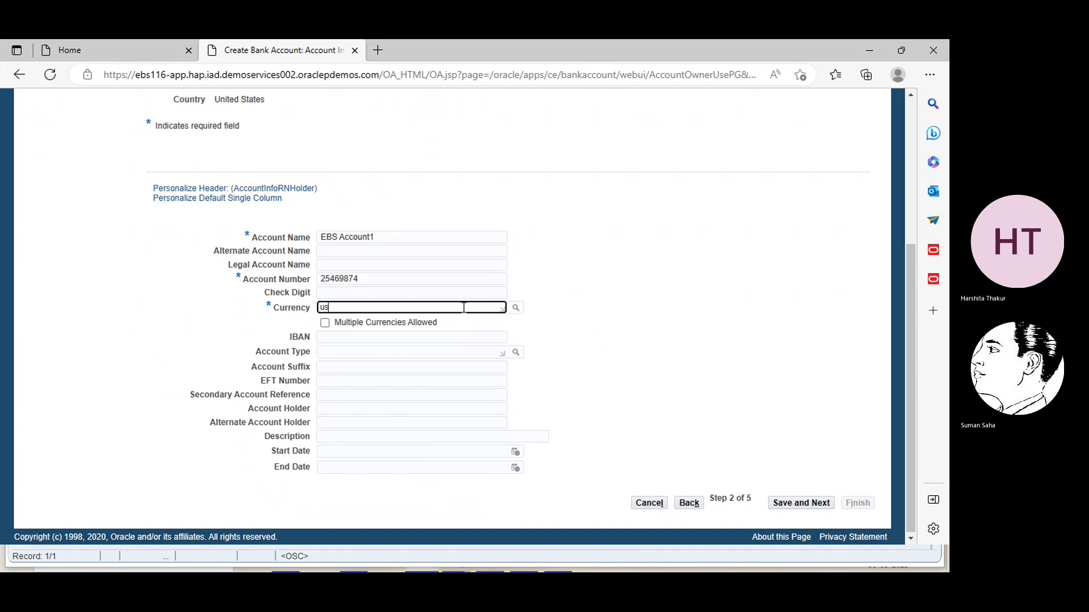
key("Tab")
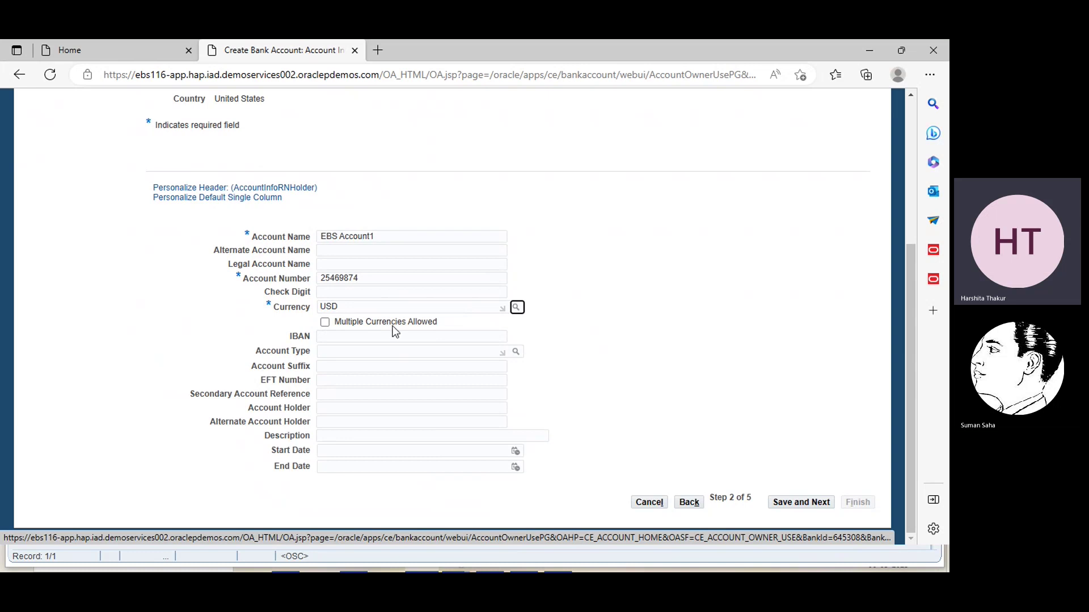
left_click(326, 323)
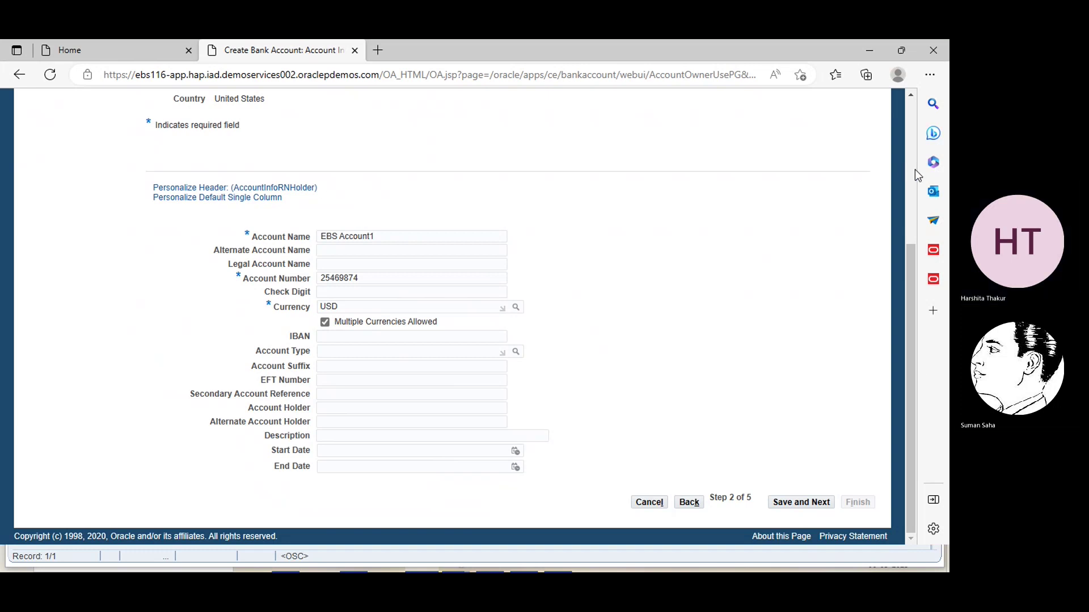
scroll(911, 169, "up", 4)
left_click(802, 235)
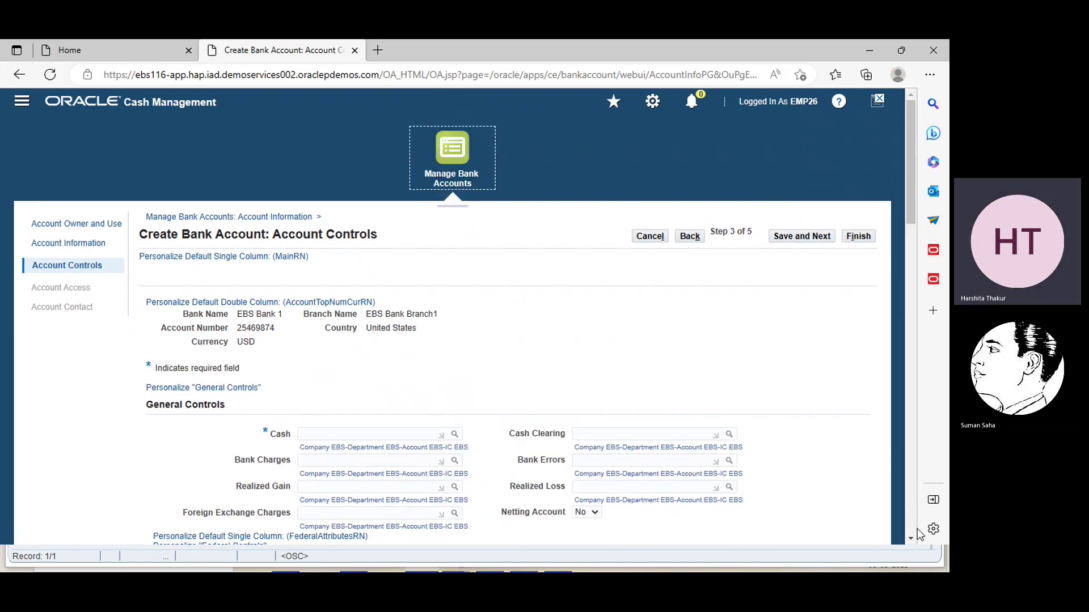
In the Cash account lookup, enter company 10 Trends, department 000 and intercompany 10.
scroll(910, 543, "down", 3)
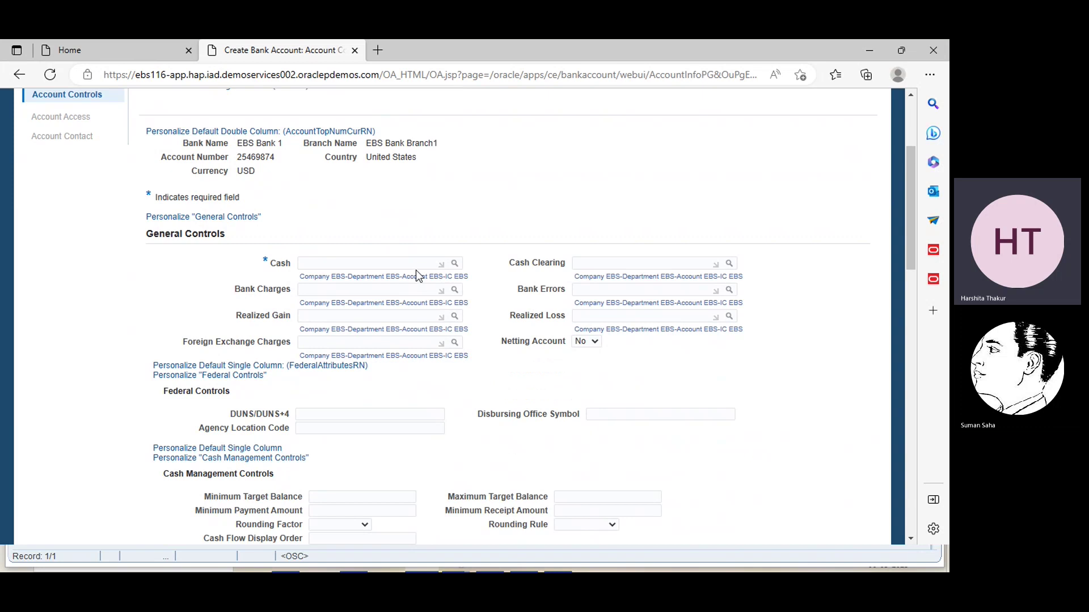
left_click(454, 263)
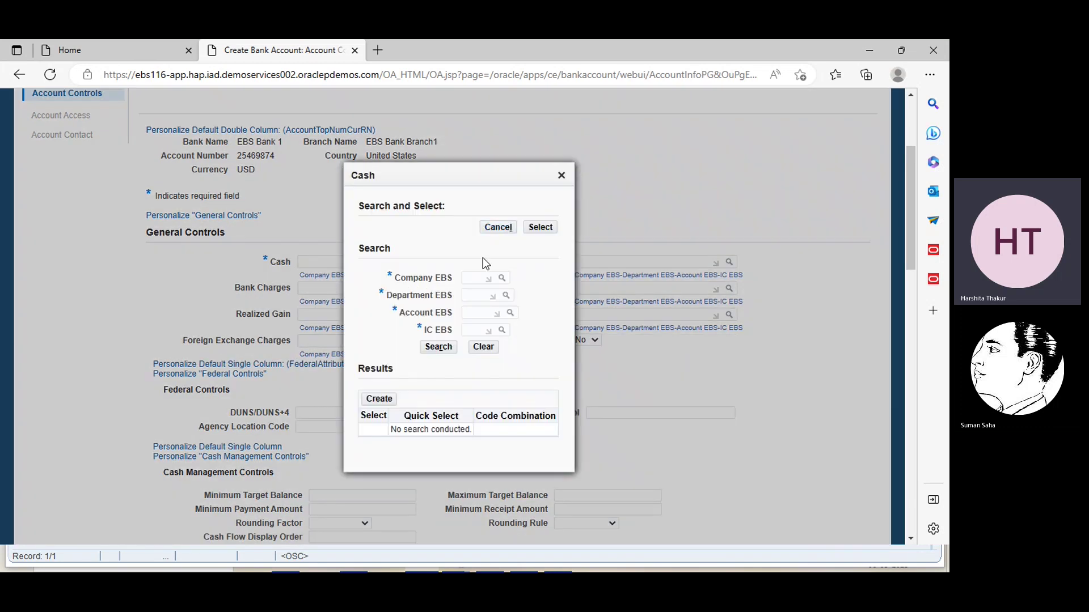
left_click(471, 274)
type("1")
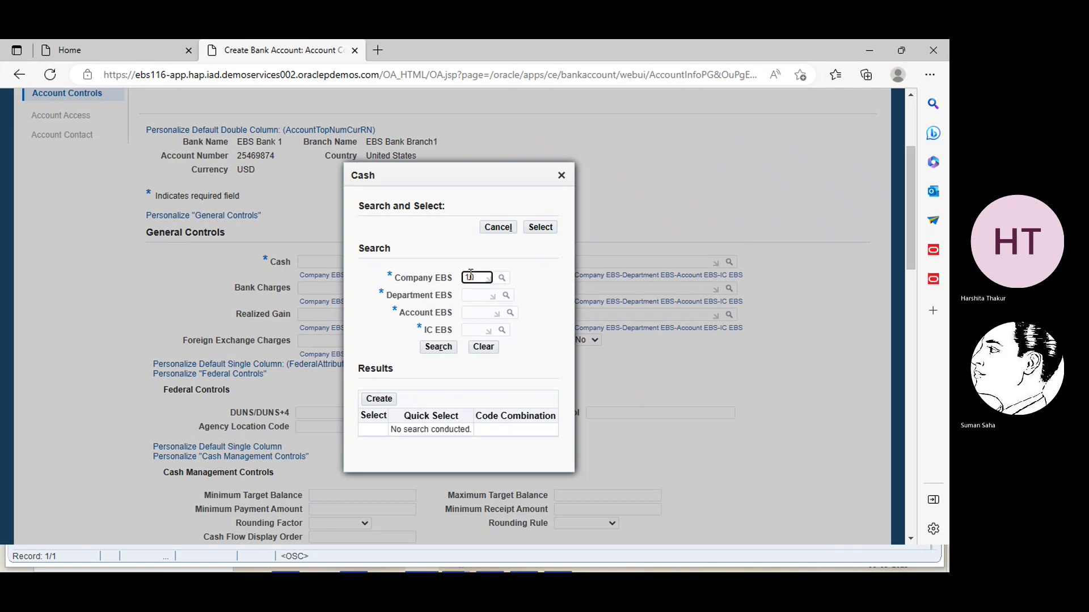
type("0")
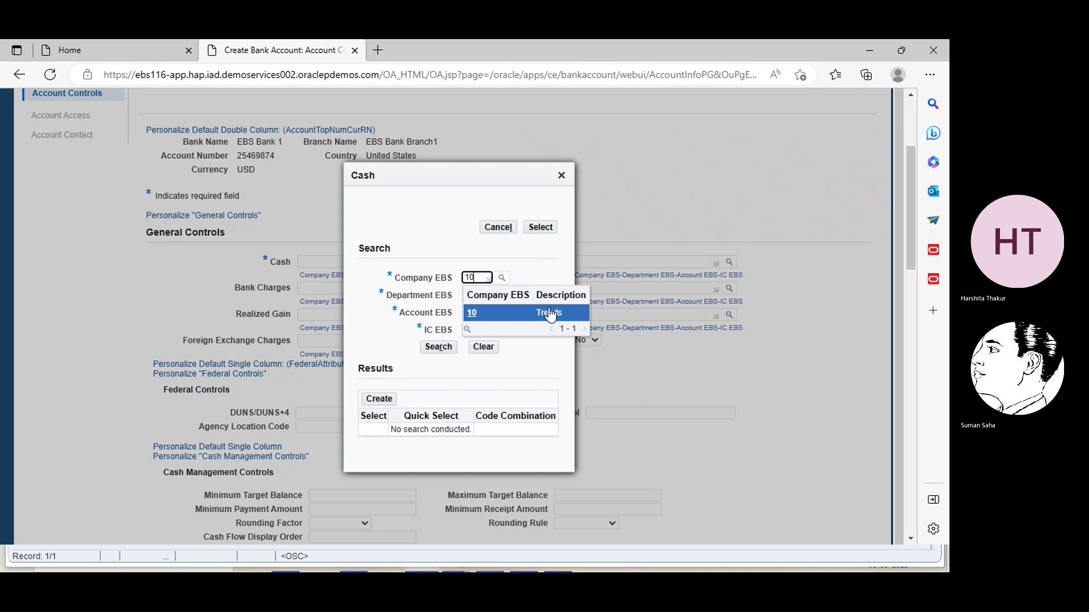
left_click(549, 307)
left_click(476, 300)
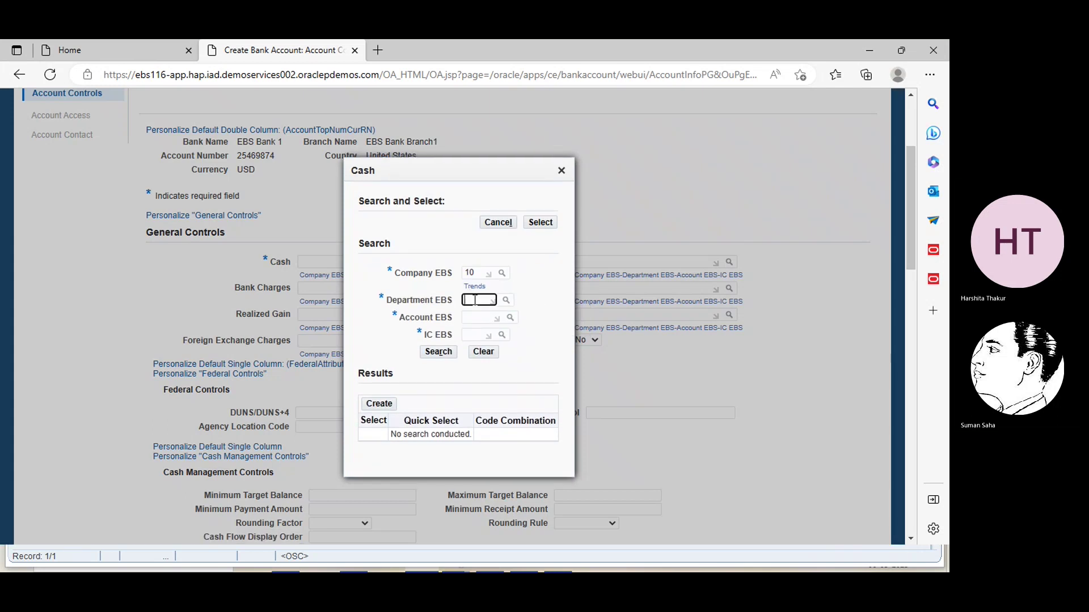
type("000")
left_click(477, 334)
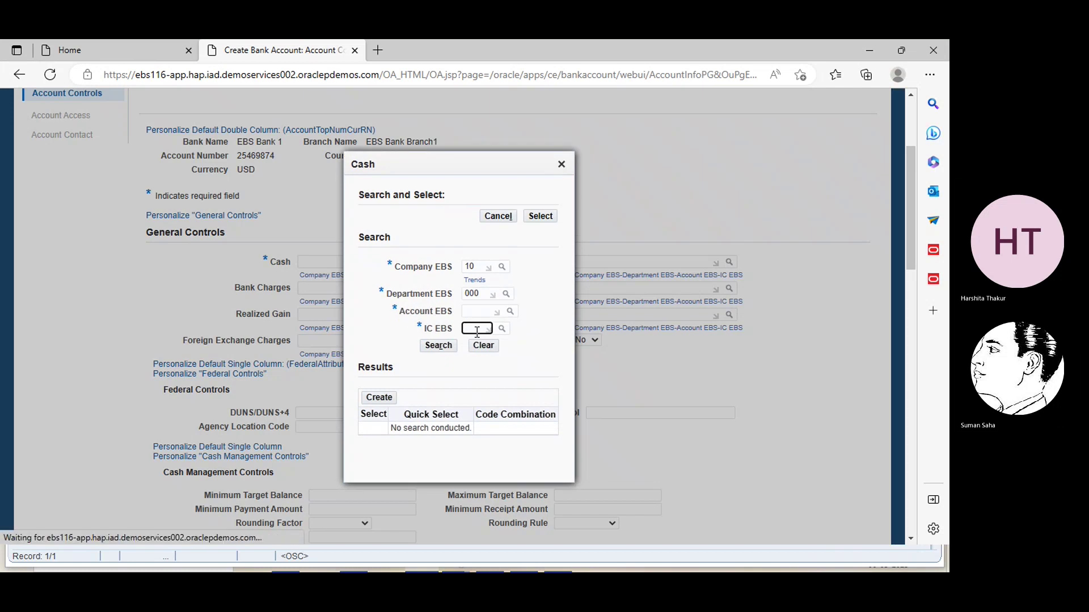
left_click(478, 338)
type("10")
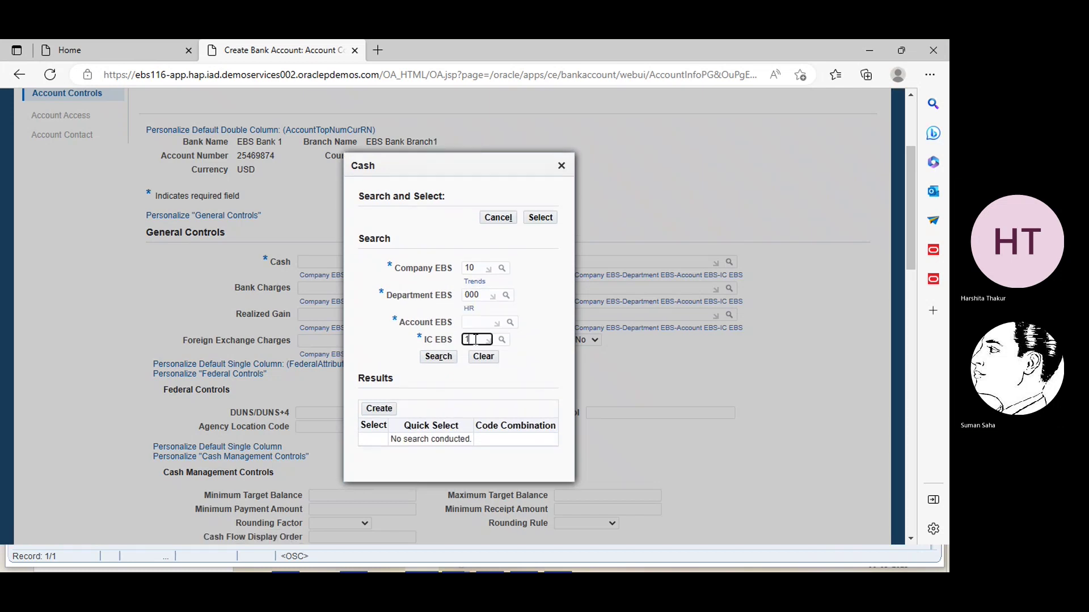
left_click(493, 323)
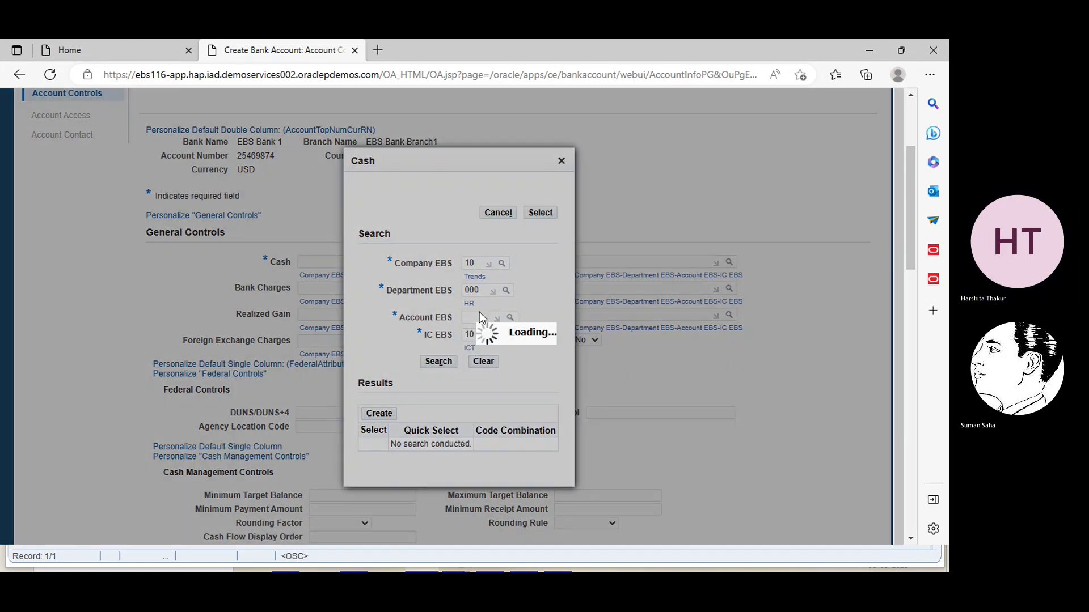
Search account values by description 'cash' and choose account 1110 Cash.
left_click(391, 299)
type("casg")
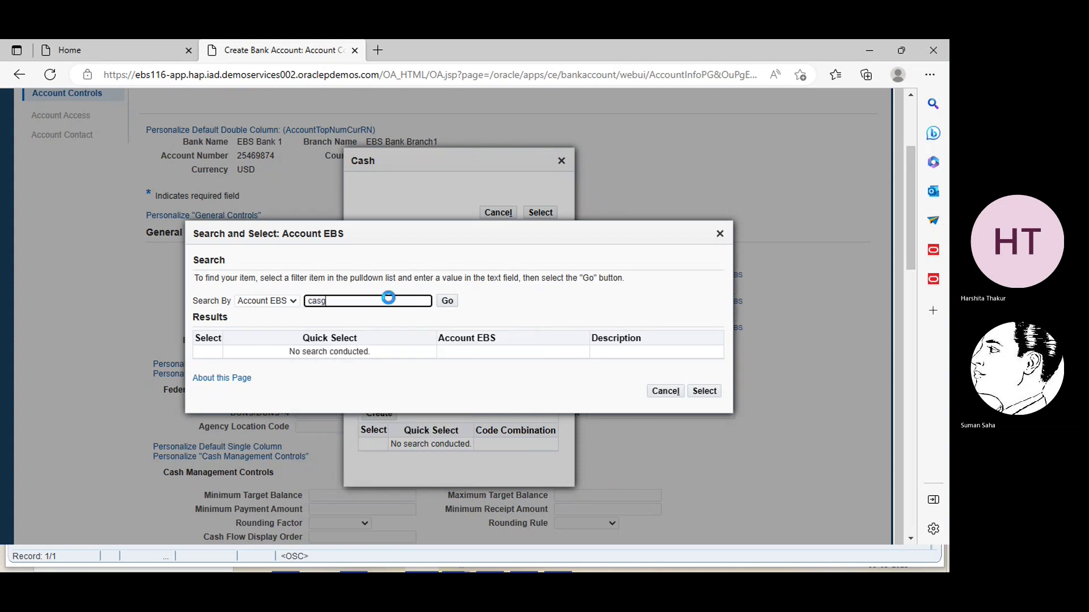
key("BackSpace")
type("h")
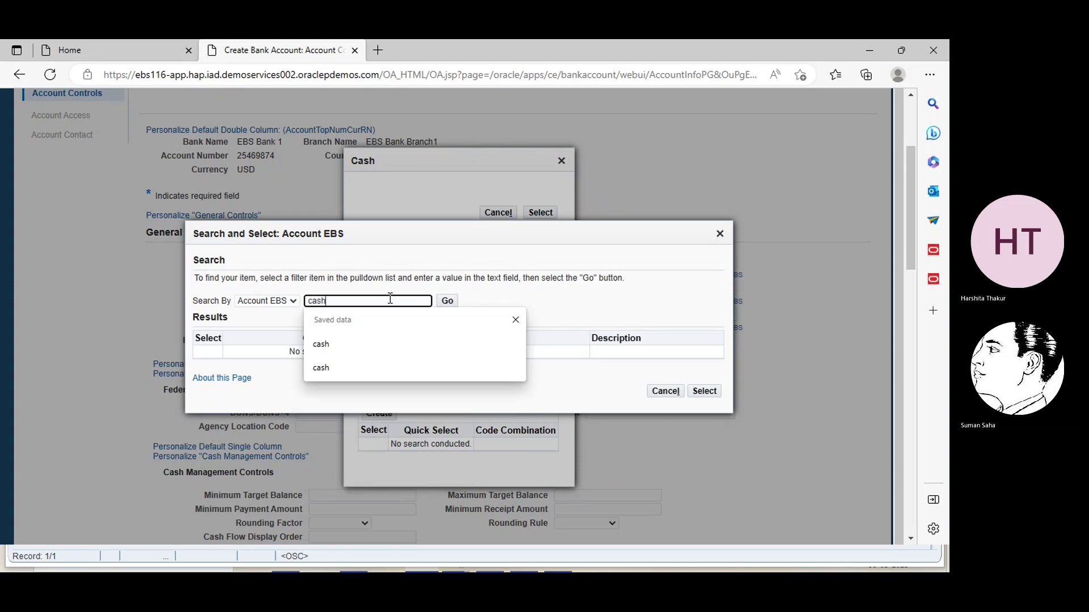
left_click(448, 301)
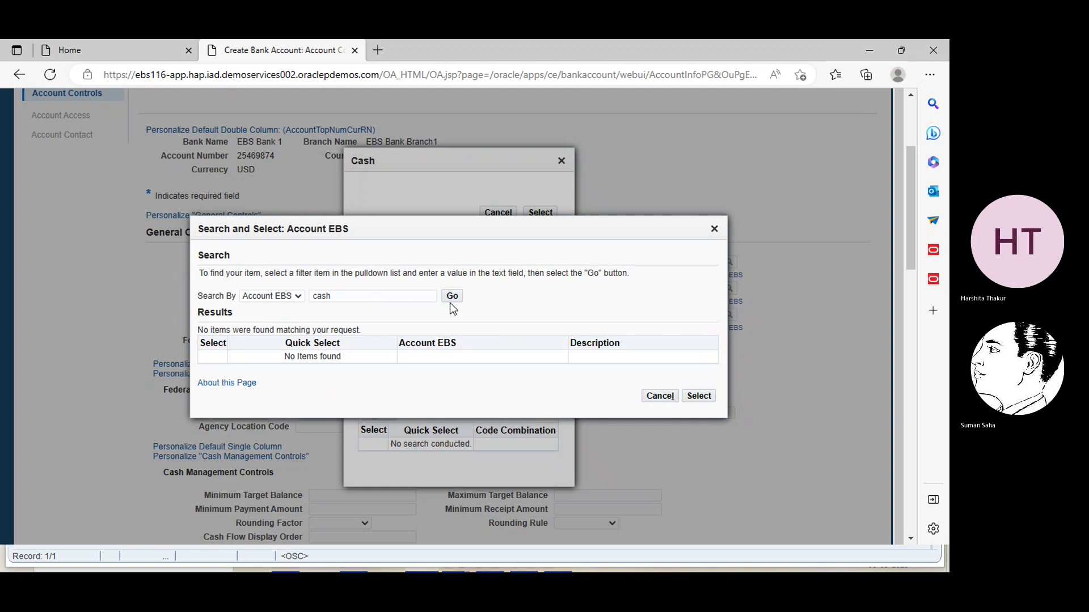
left_click(285, 296)
left_click(280, 325)
left_click(446, 298)
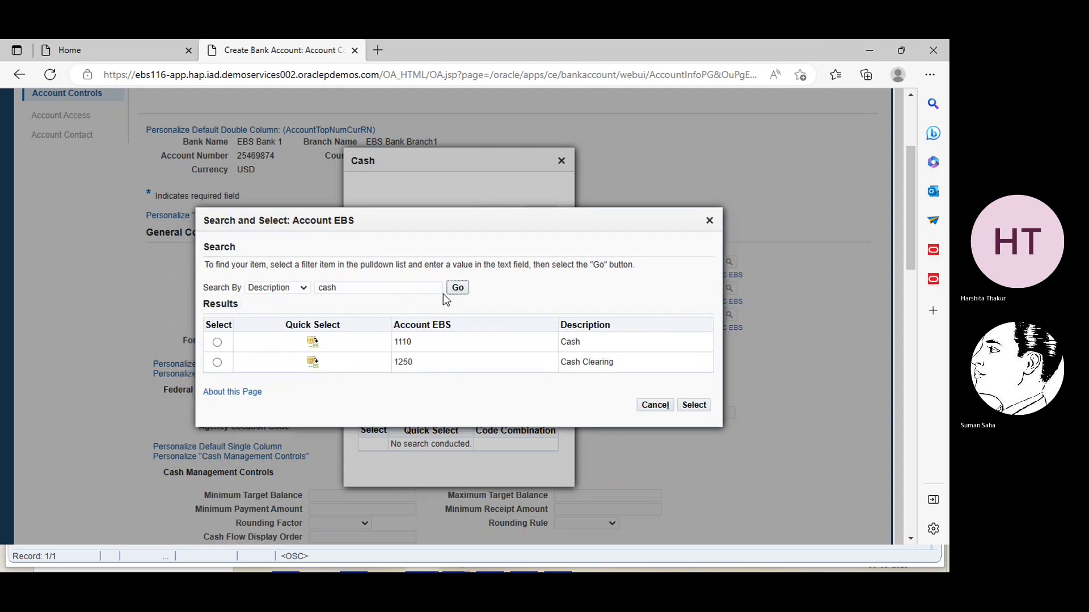
left_click(216, 342)
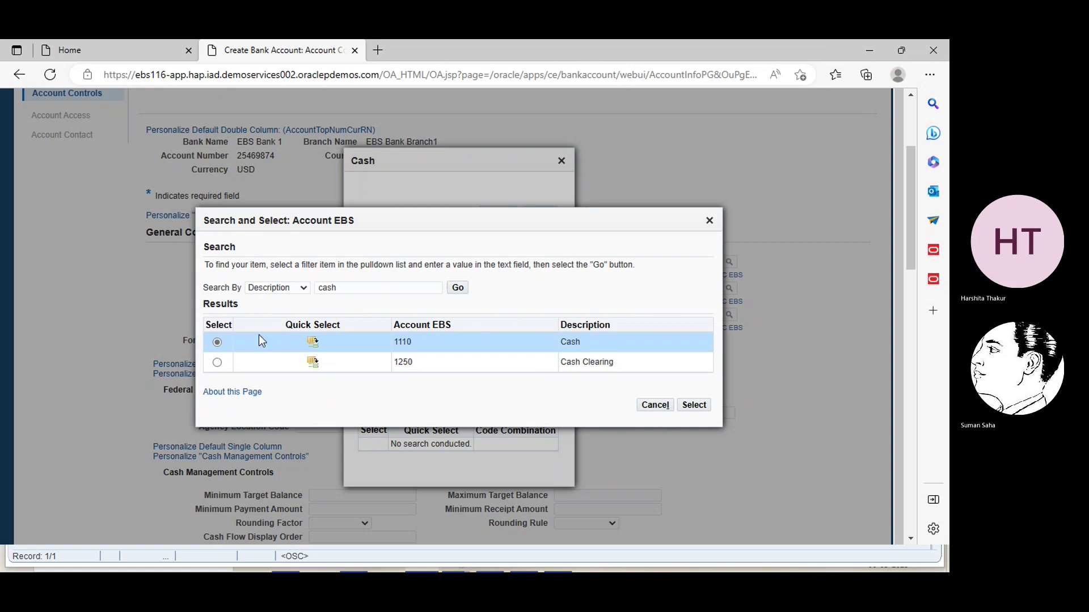
left_click(695, 406)
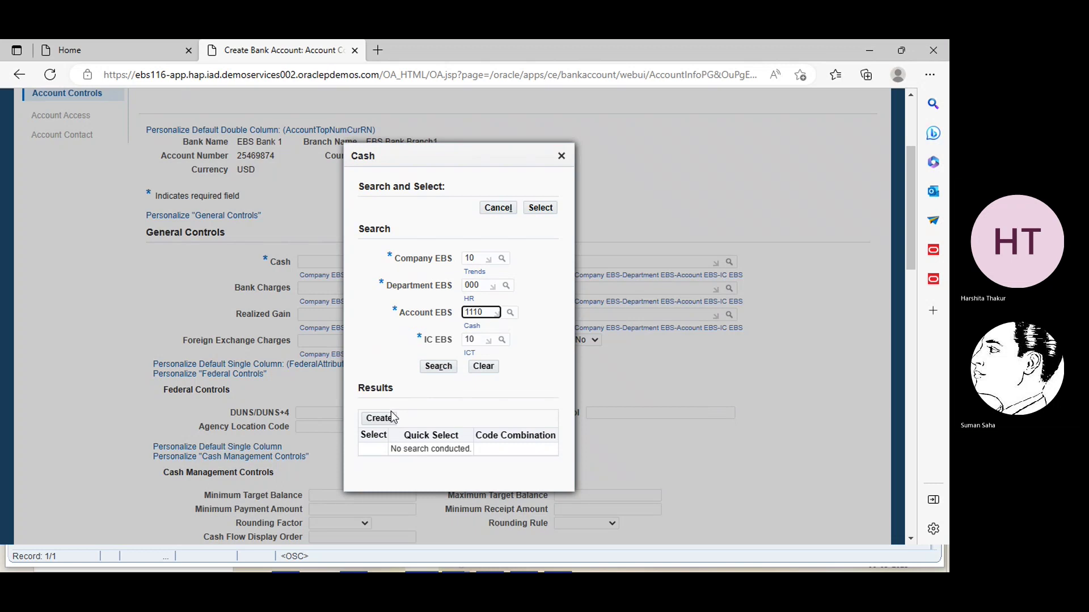
left_click(437, 369)
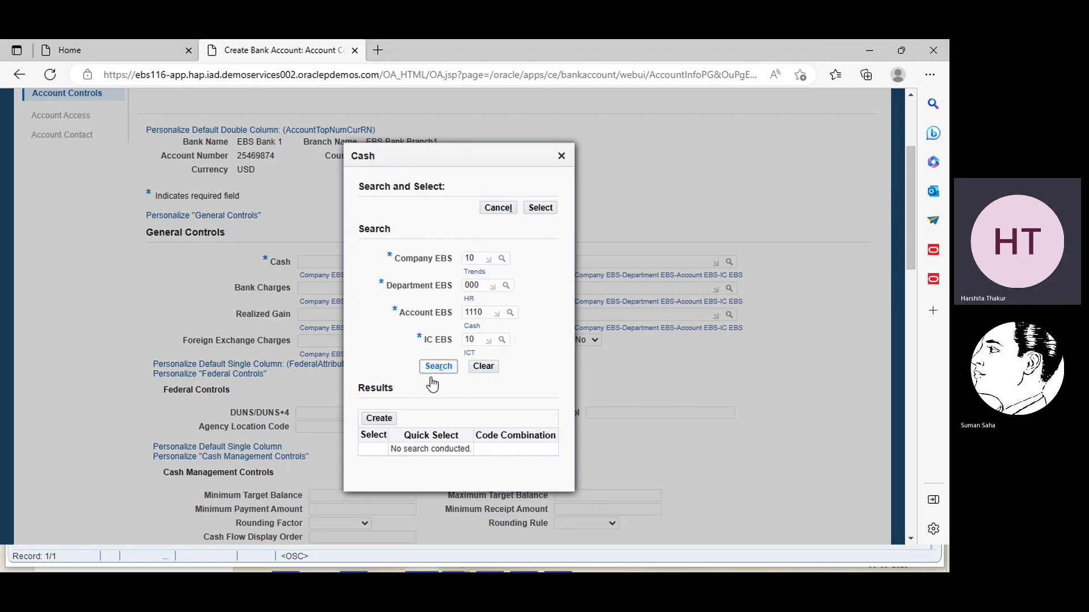
left_click(390, 420)
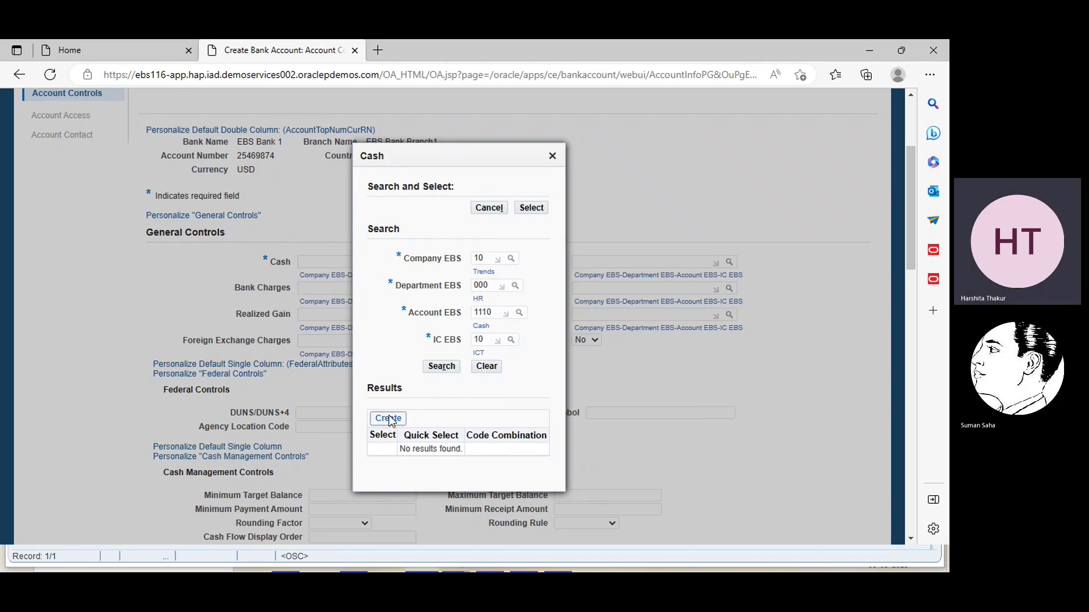
left_click(387, 448)
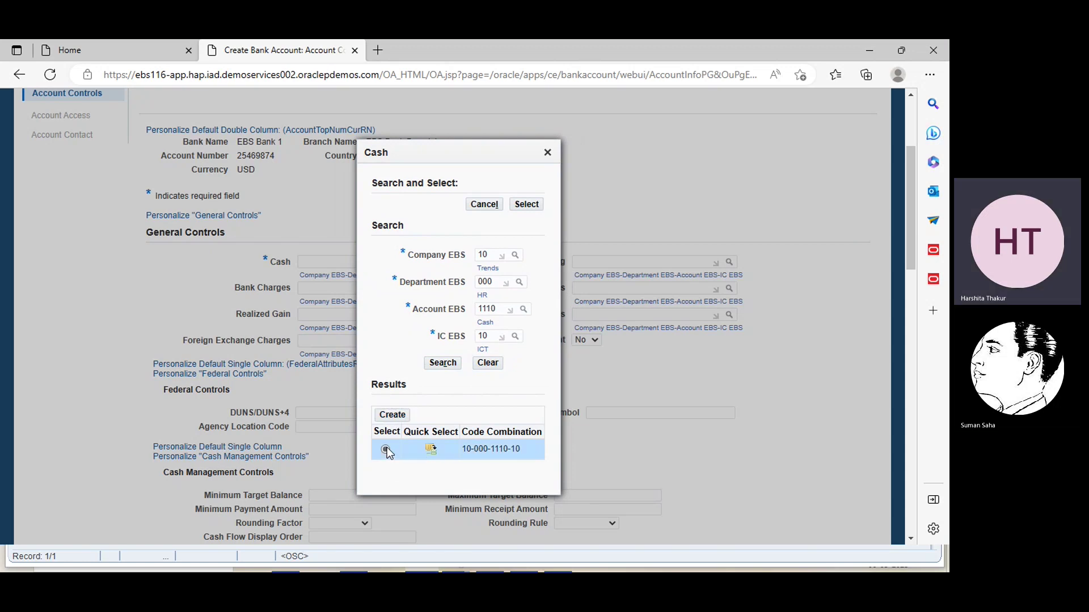
left_click(526, 205)
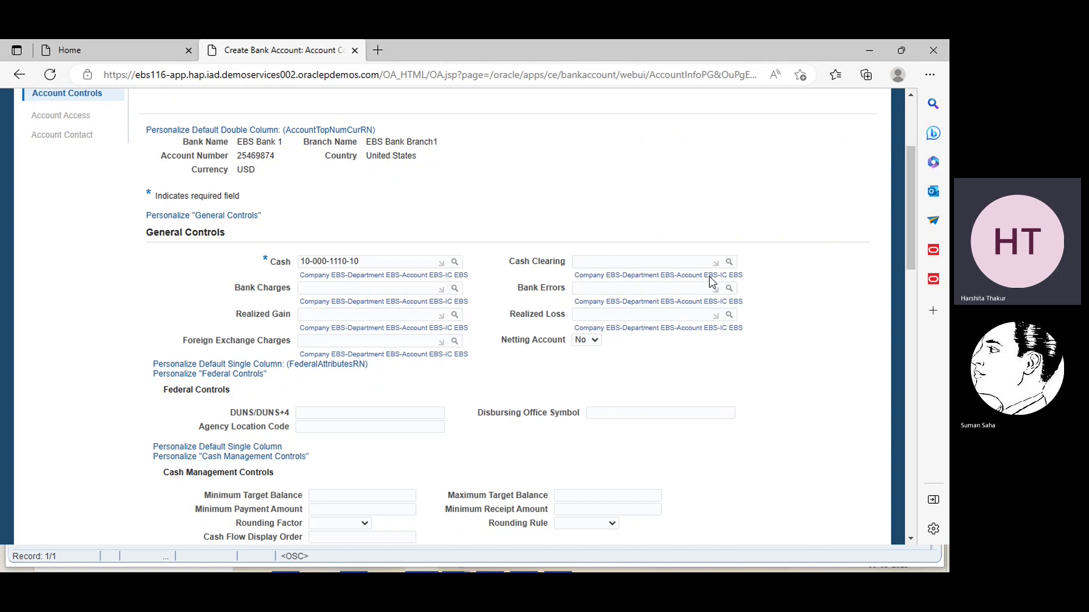
left_click(730, 262)
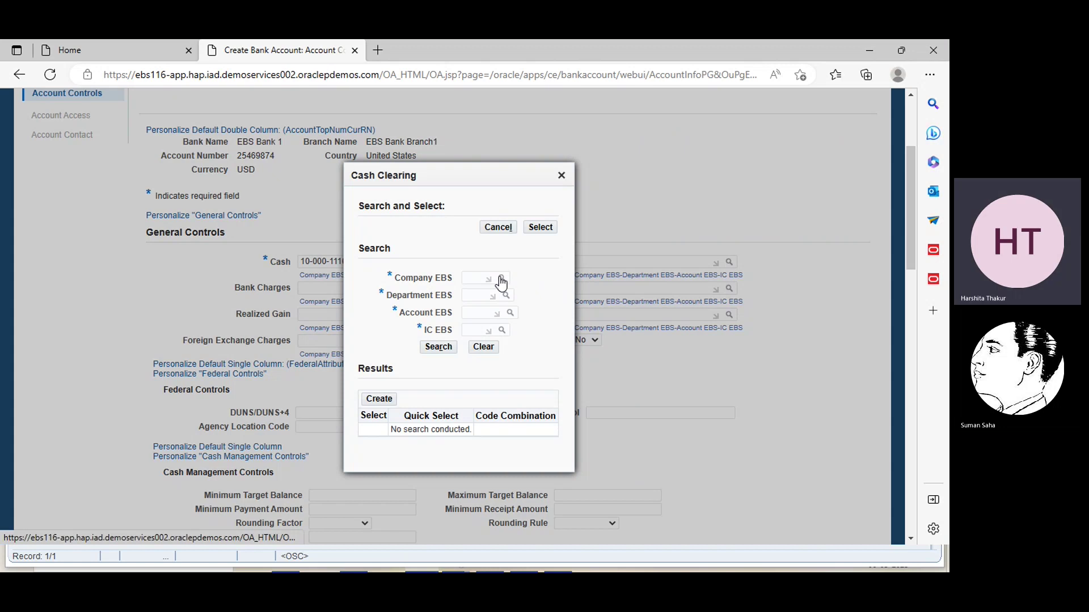
In the Cash Clearing lookup, choose company 10 Trends, department 000 HR and IC 10.
left_click(501, 278)
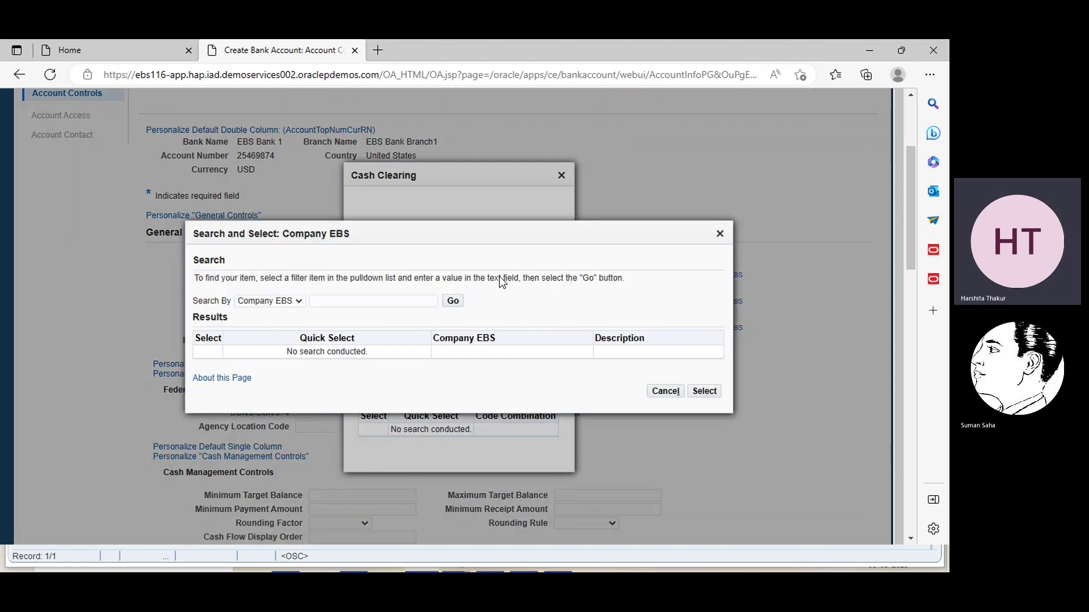
left_click(403, 302)
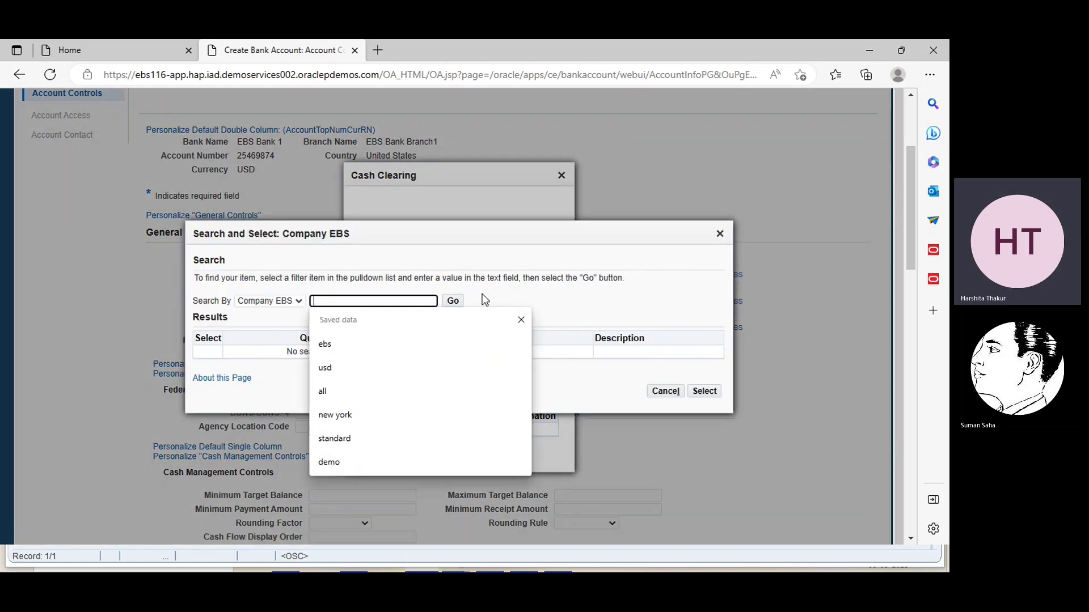
left_click(459, 301)
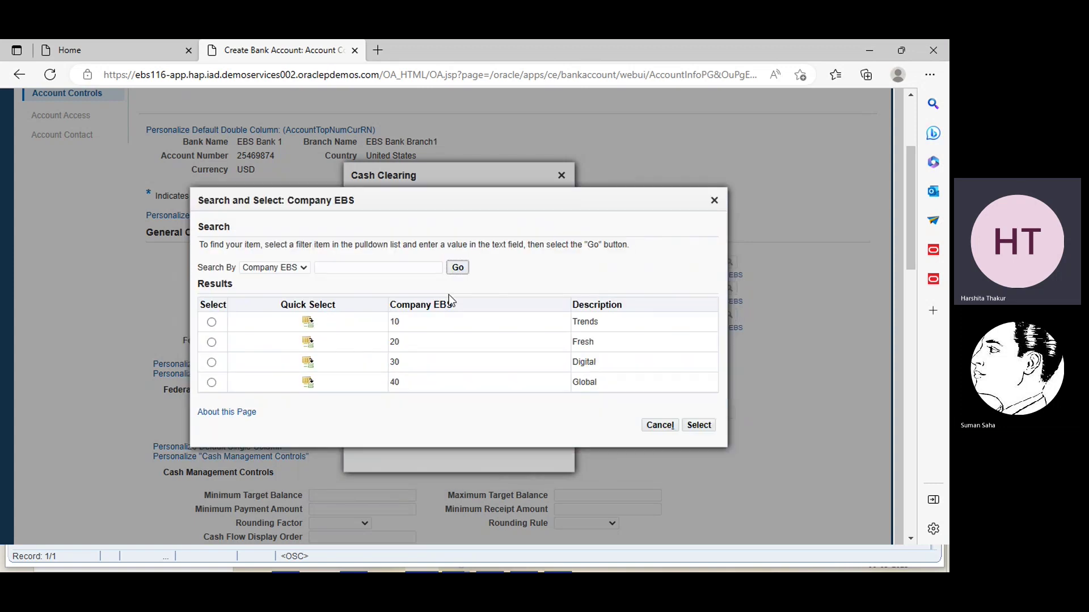
left_click(211, 323)
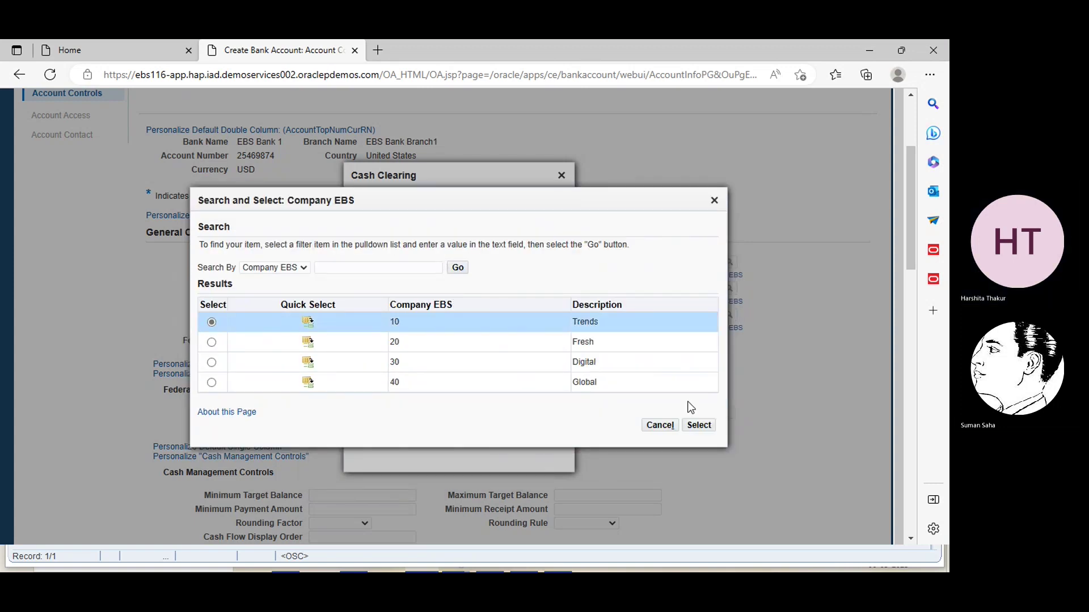
left_click(698, 425)
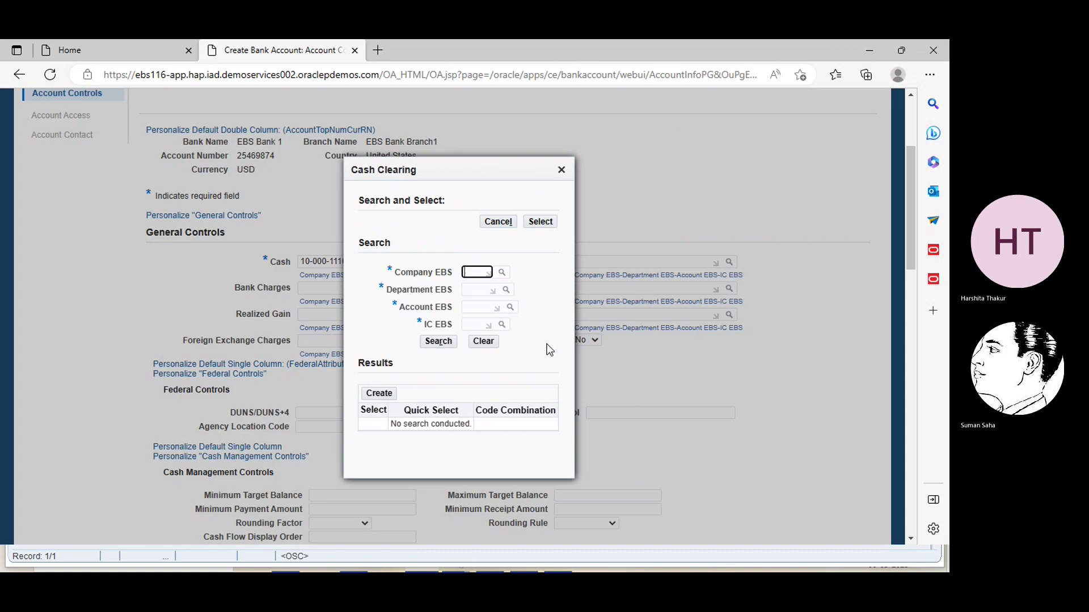
left_click(506, 301)
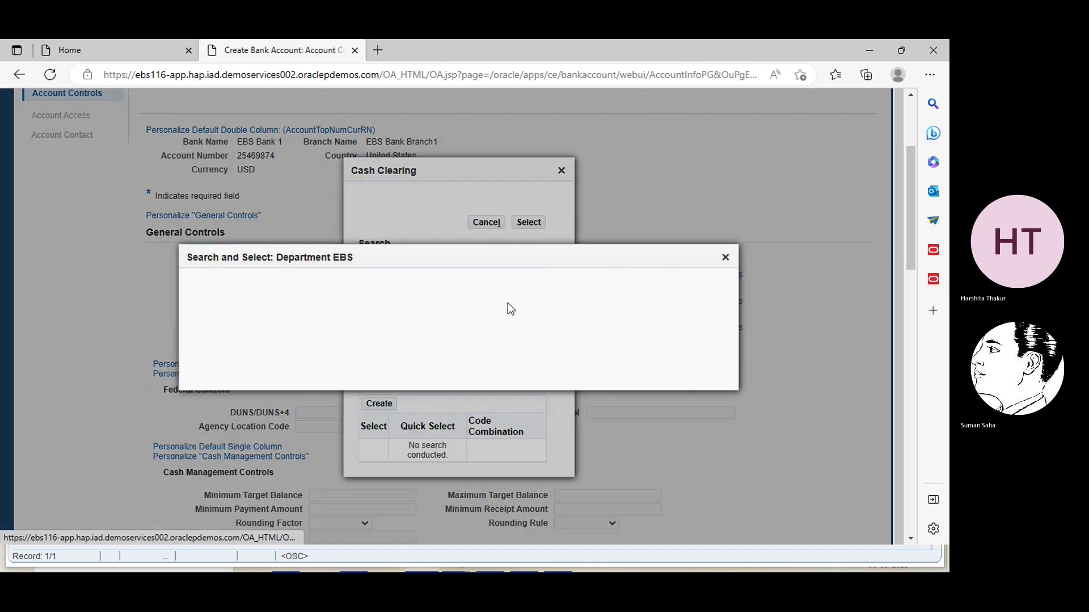
left_click(463, 303)
left_click(211, 332)
left_click(700, 415)
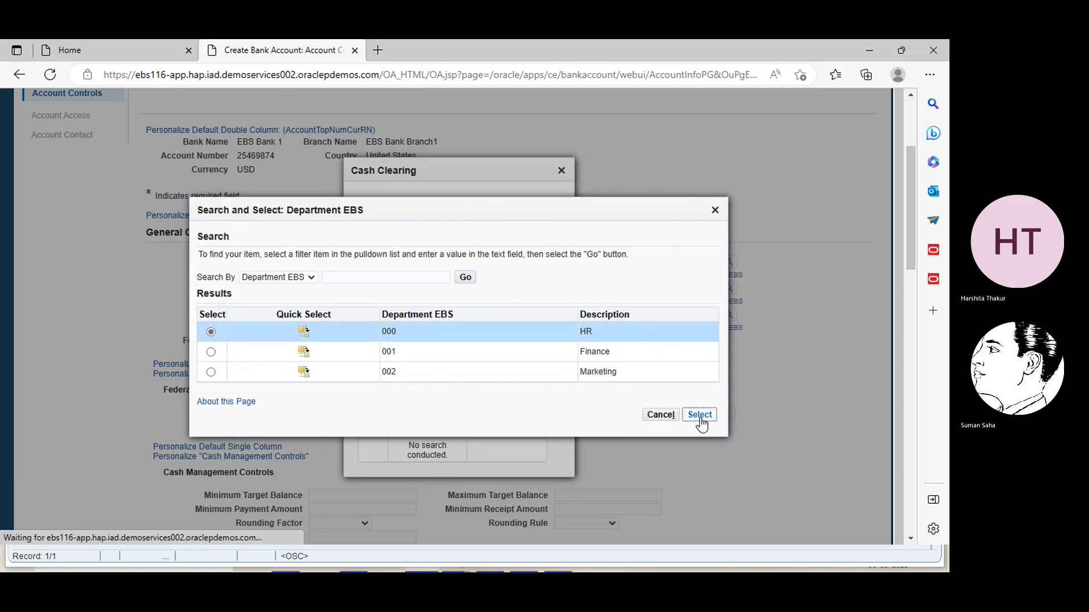
left_click(470, 336)
type("10")
left_click(478, 322)
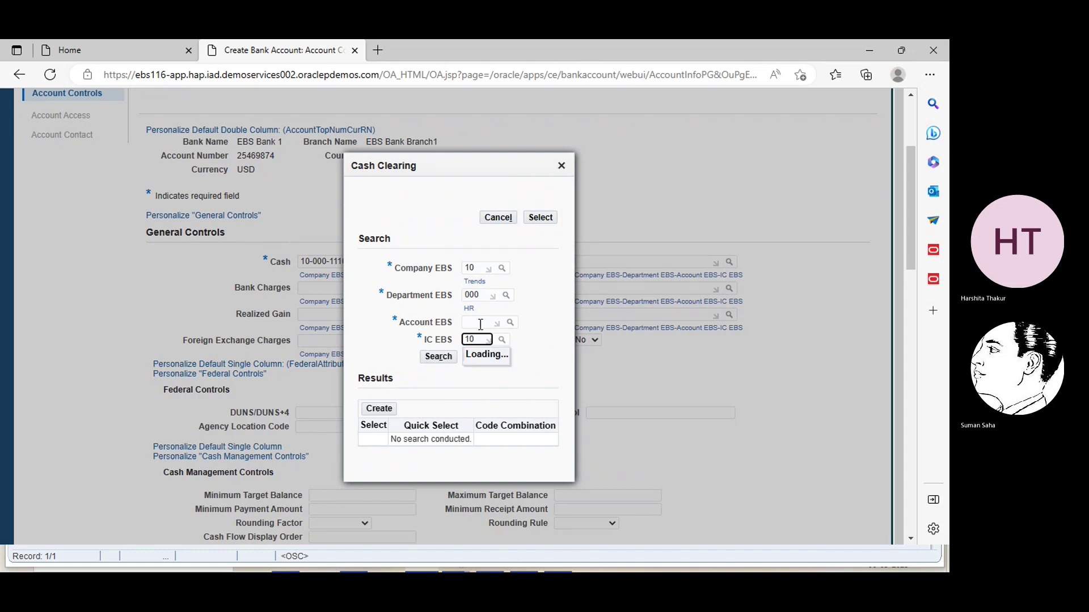
left_click(510, 318)
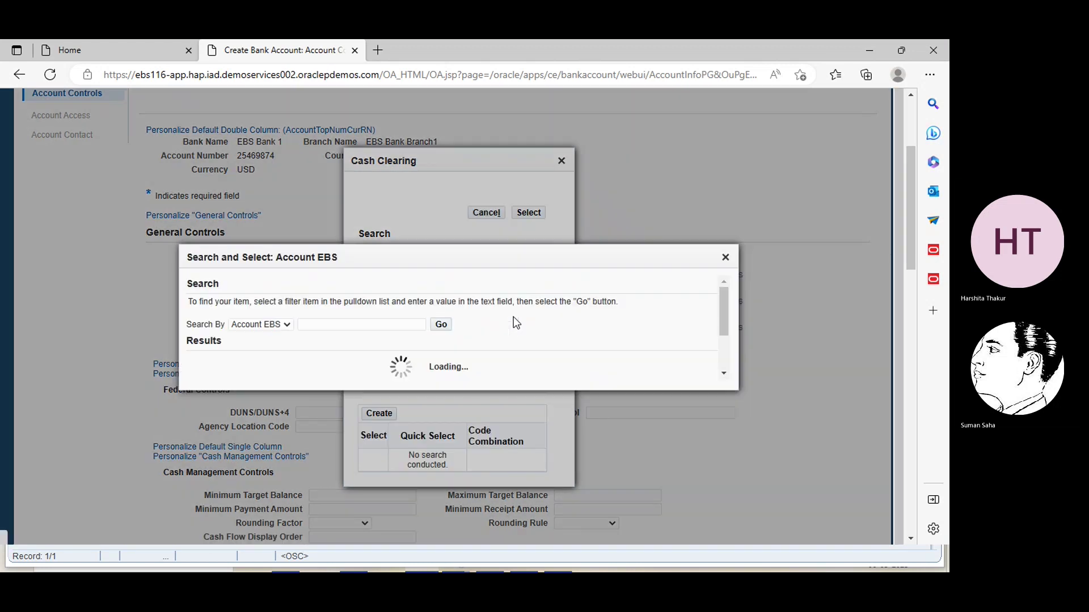
left_click(258, 304)
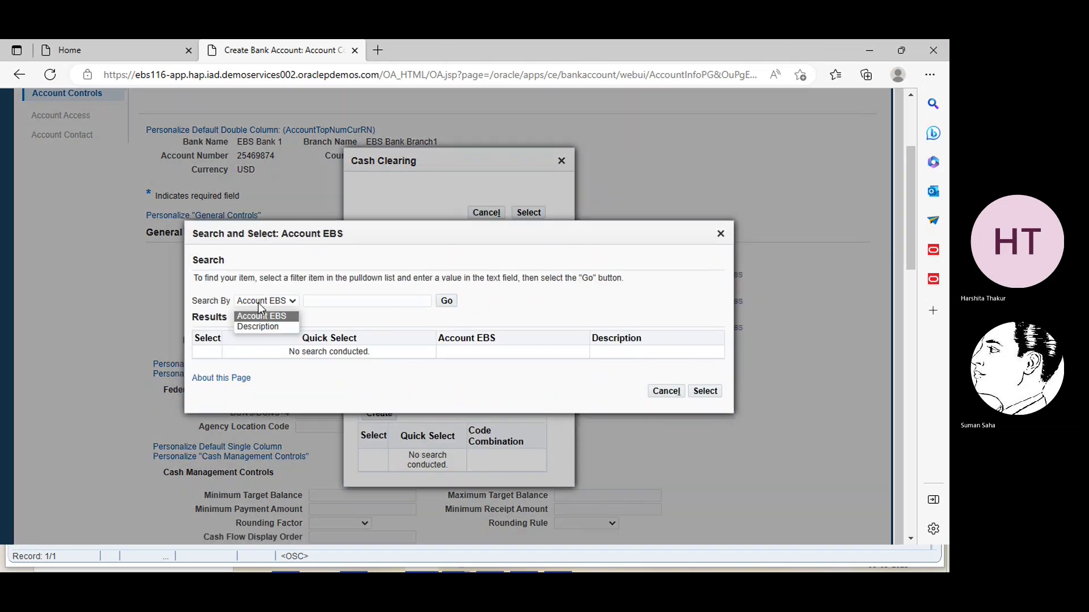
left_click(258, 327)
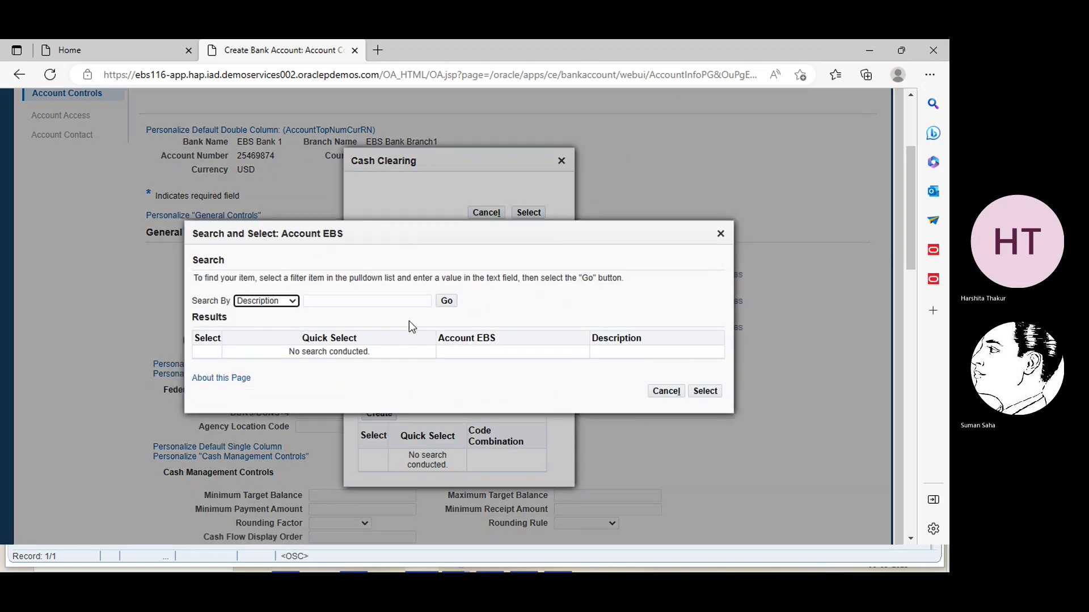
left_click(443, 304)
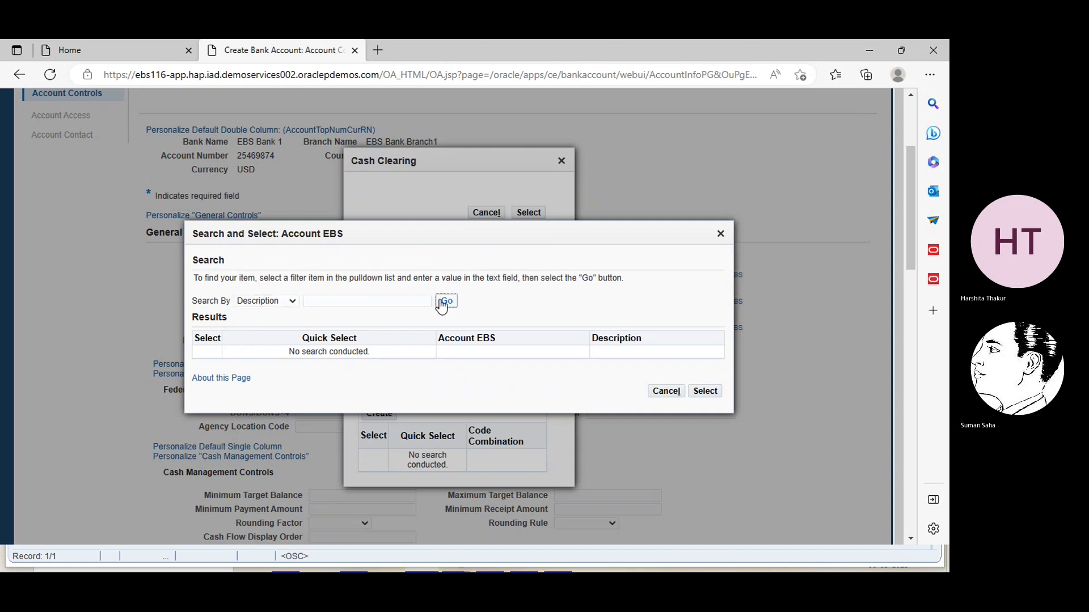
left_click(377, 301)
type("cash")
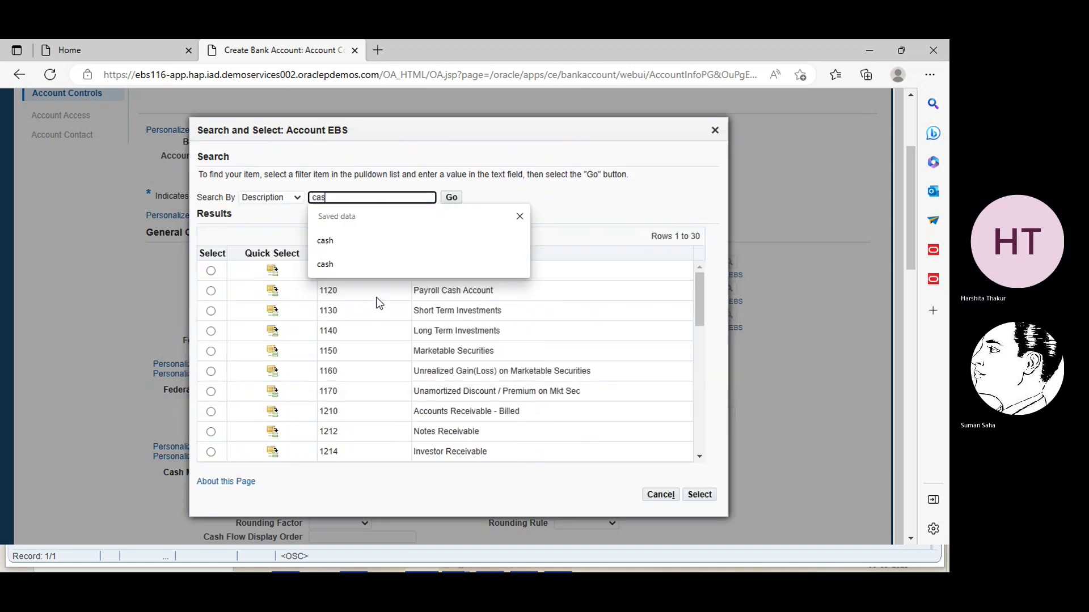
left_click(331, 243)
left_click(451, 197)
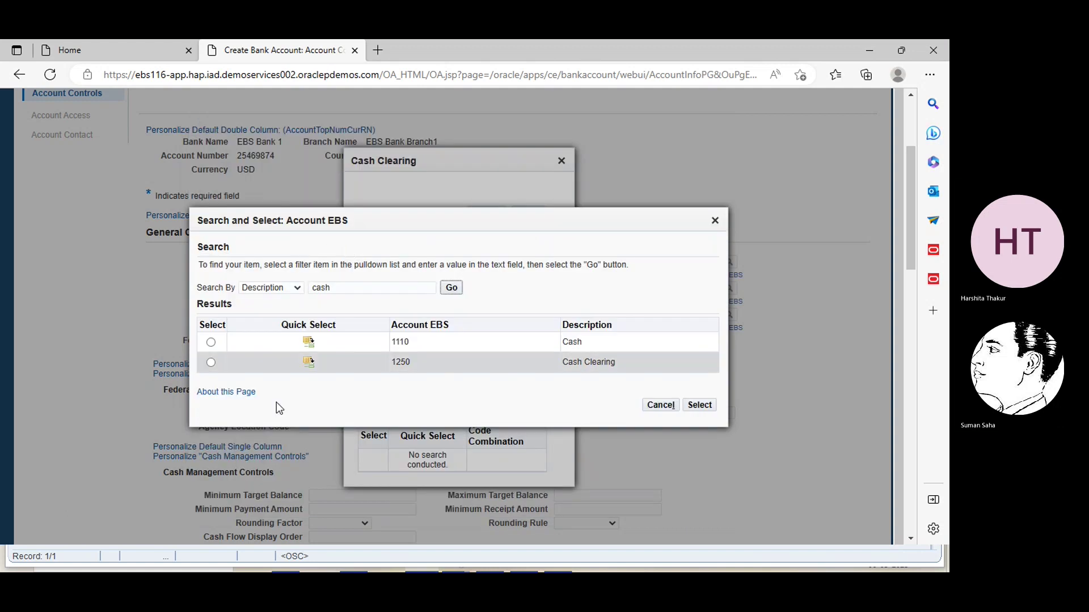
left_click(211, 363)
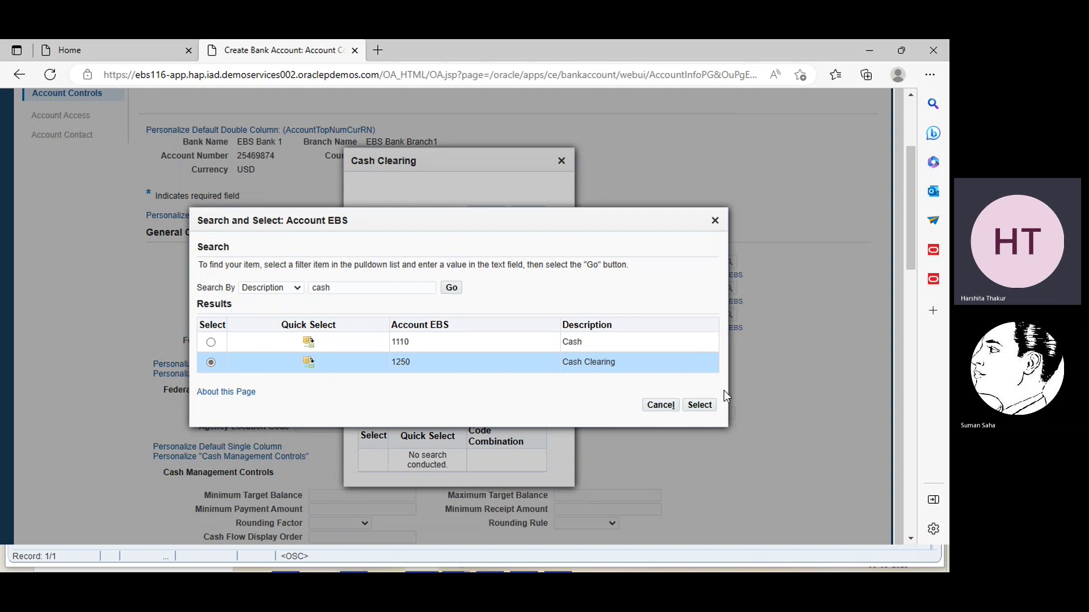
left_click(701, 406)
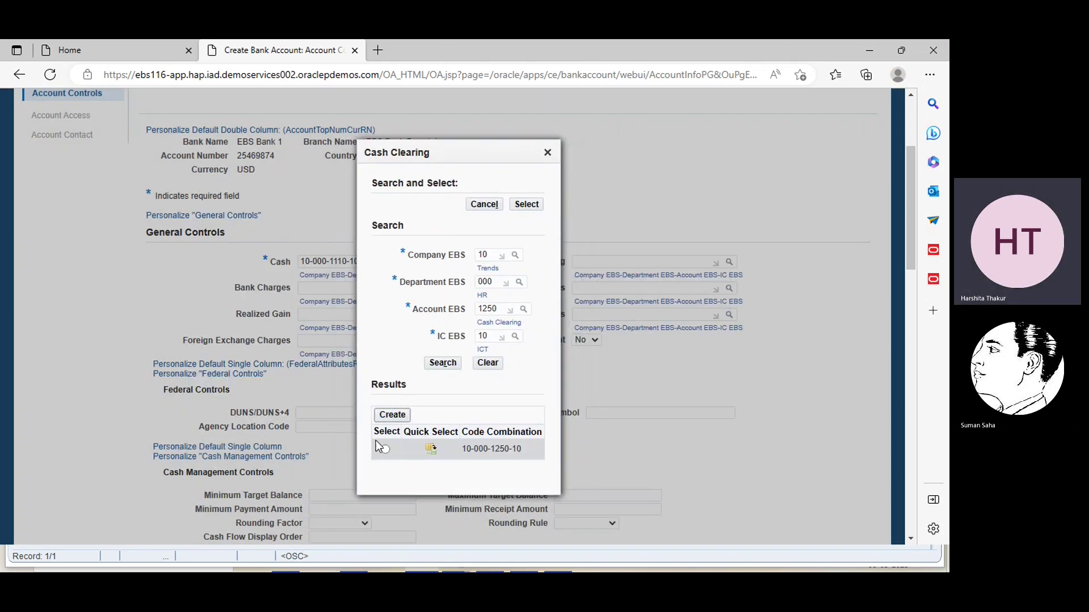
left_click(385, 450)
left_click(526, 204)
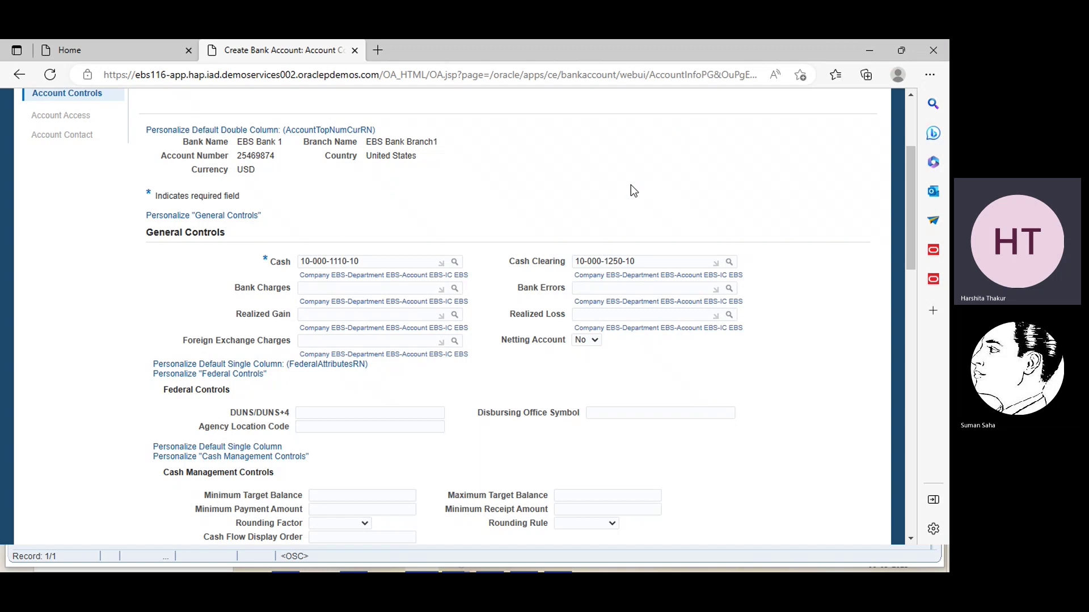
Finish and save bank account EBS Account1.
scroll(909, 116, "up", 3)
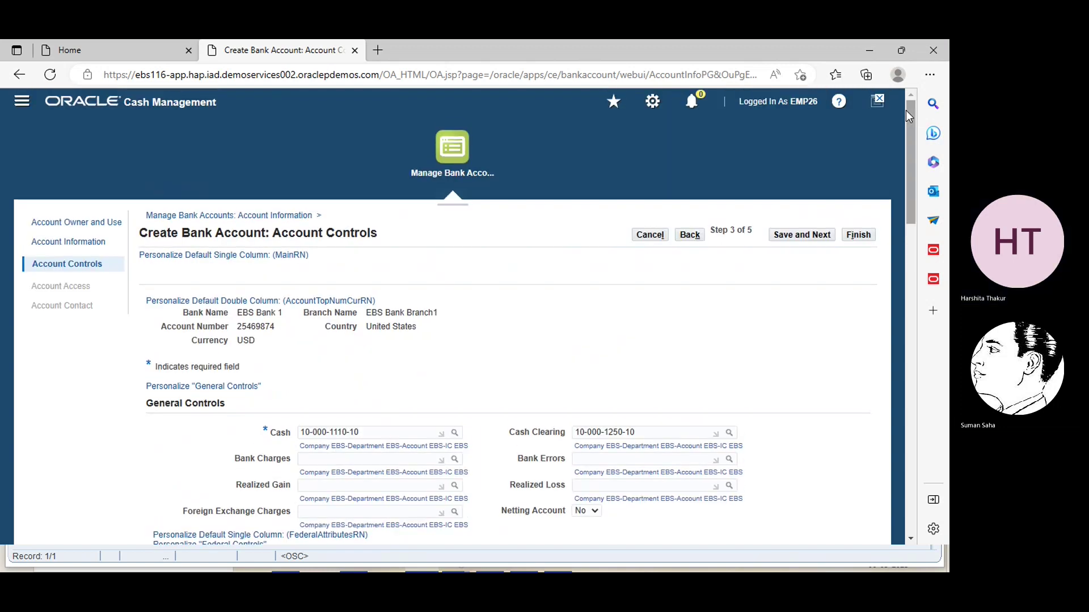
left_click(857, 235)
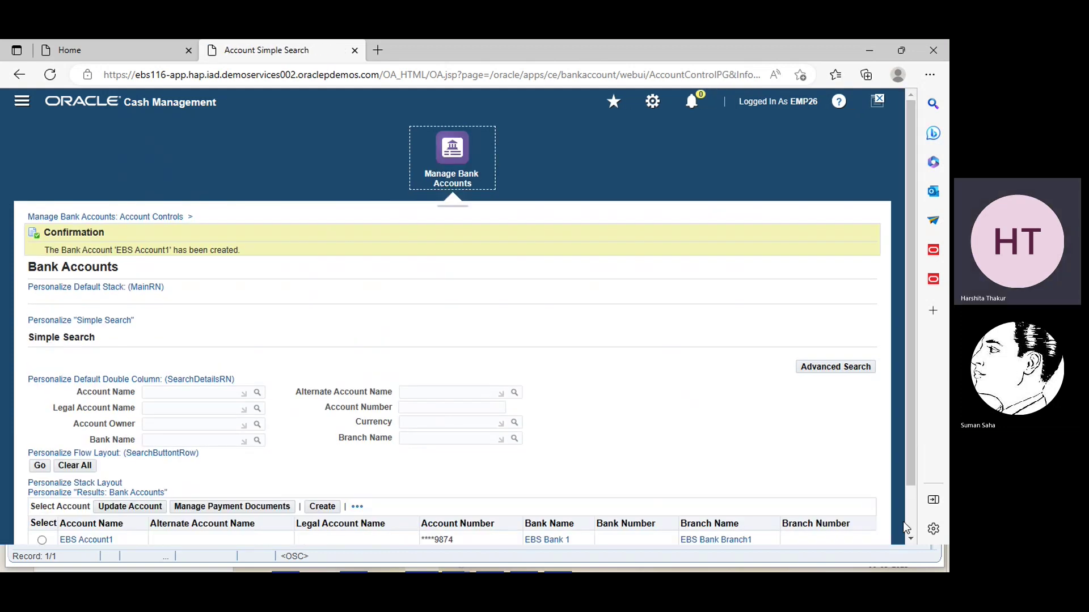
left_click(911, 540)
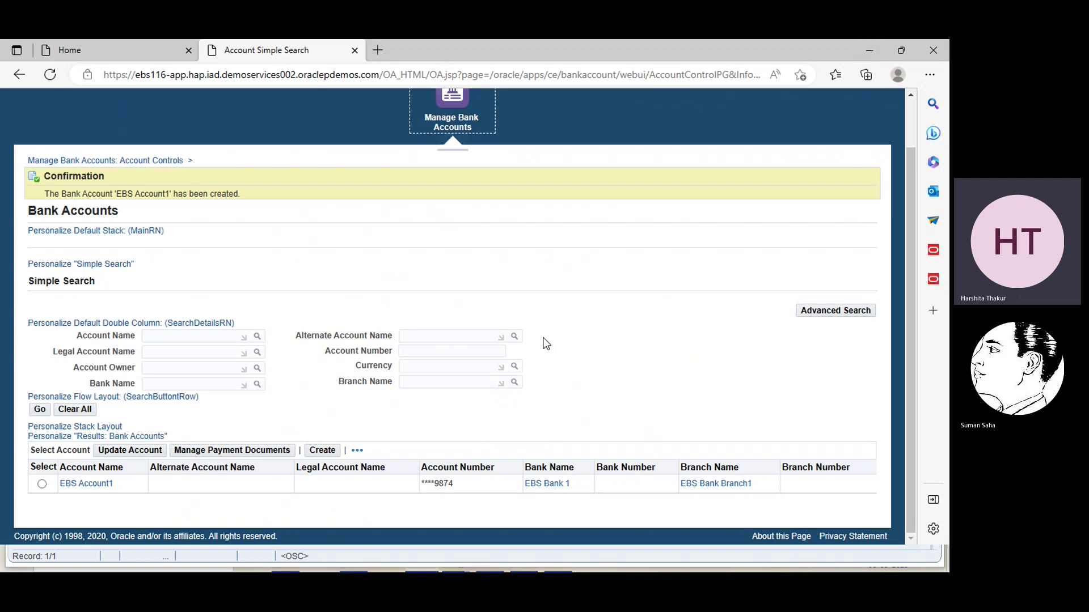
Return to the Home page, then minimize the browser and Oracle Applications windows.
left_click(150, 50)
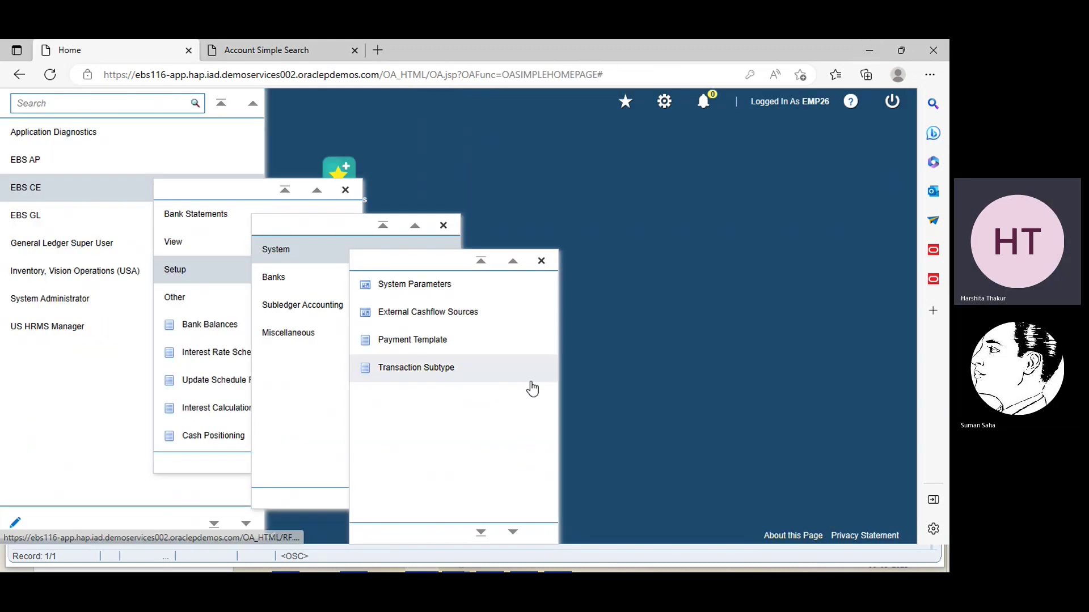
left_click(868, 50)
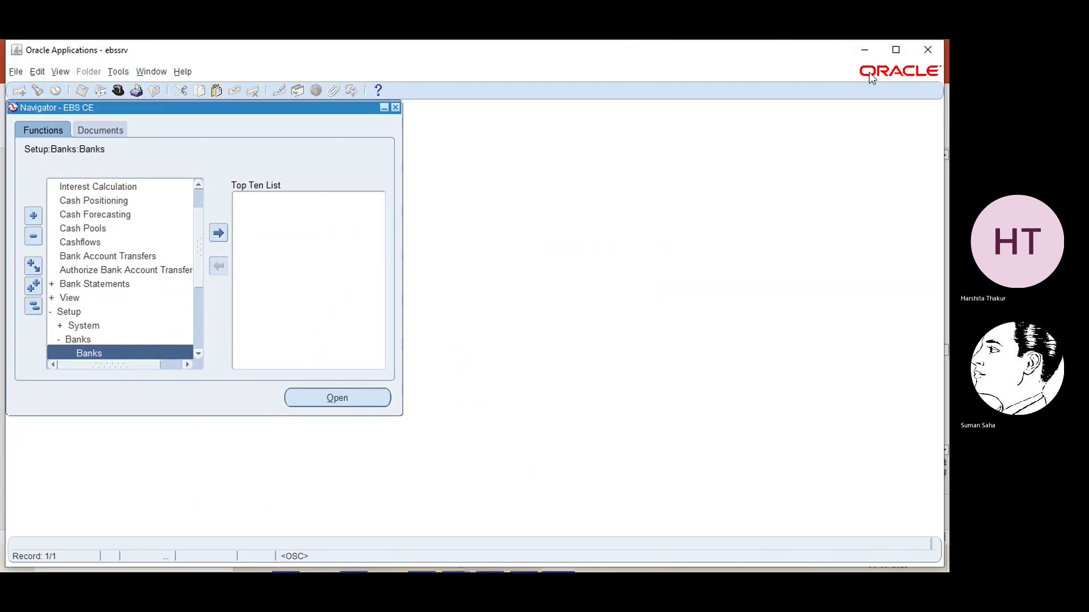
left_click(878, 51)
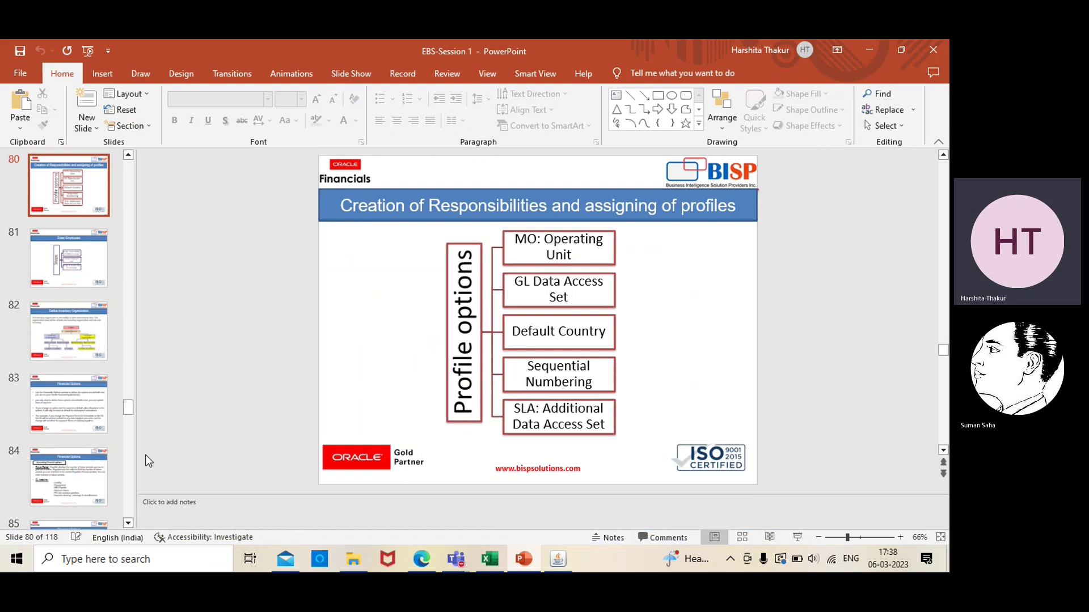
Go to slide 99, 'Setups', listing supplier, bank, branch and account steps.
scroll(129, 474, "down", 5)
scroll(130, 474, "down", 10)
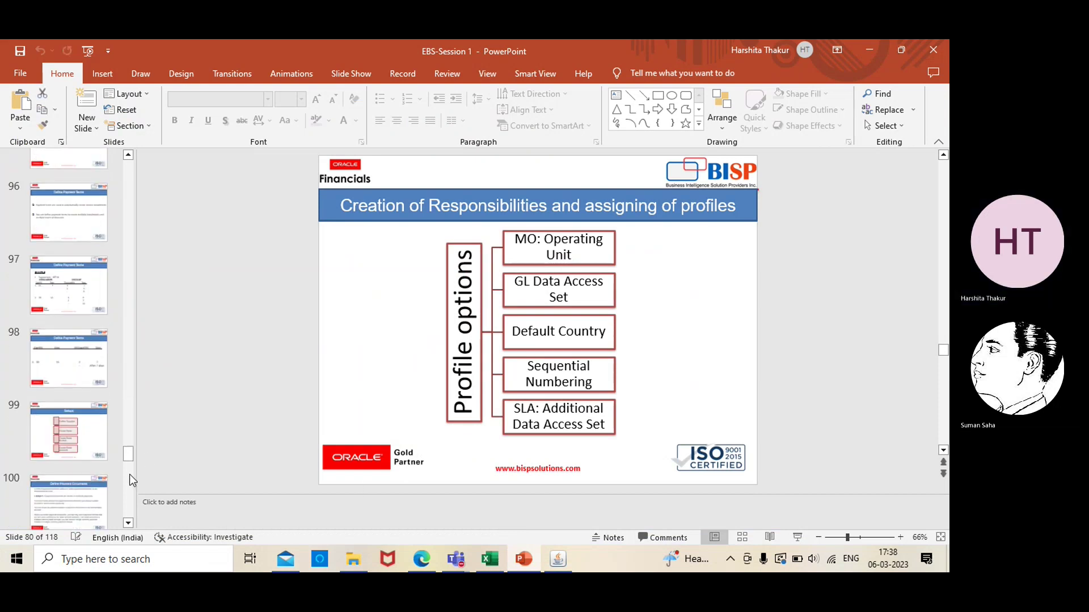
left_click(129, 156)
scroll(101, 471, "up", 3)
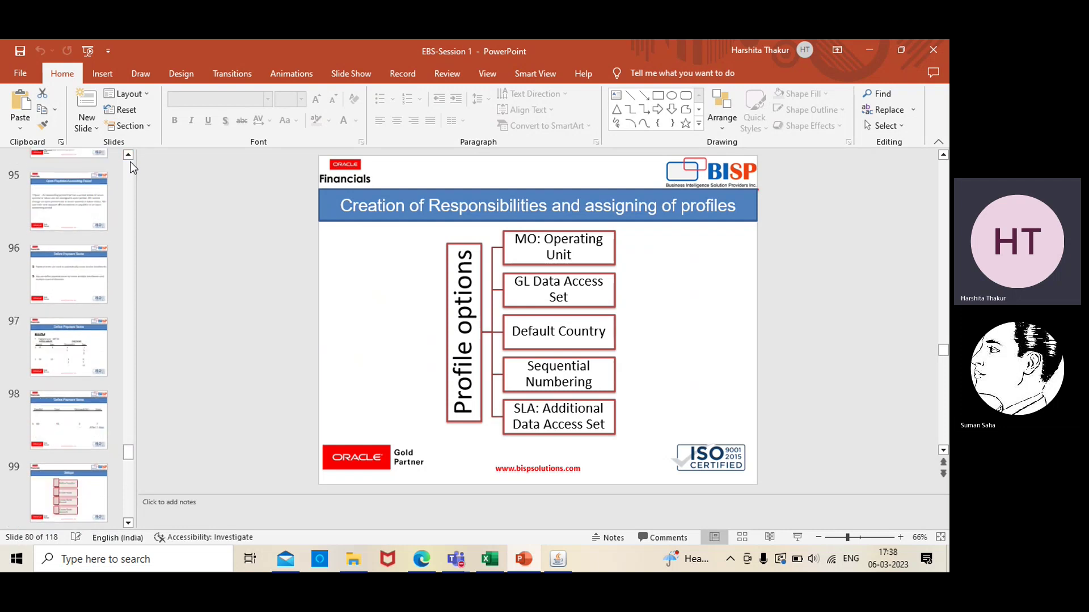
left_click(89, 492)
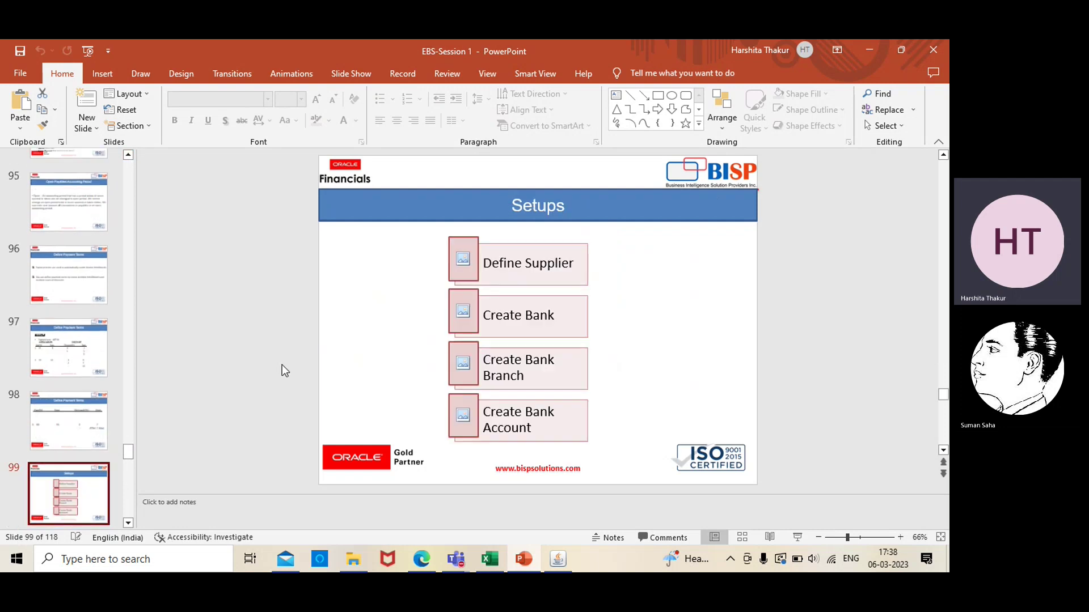
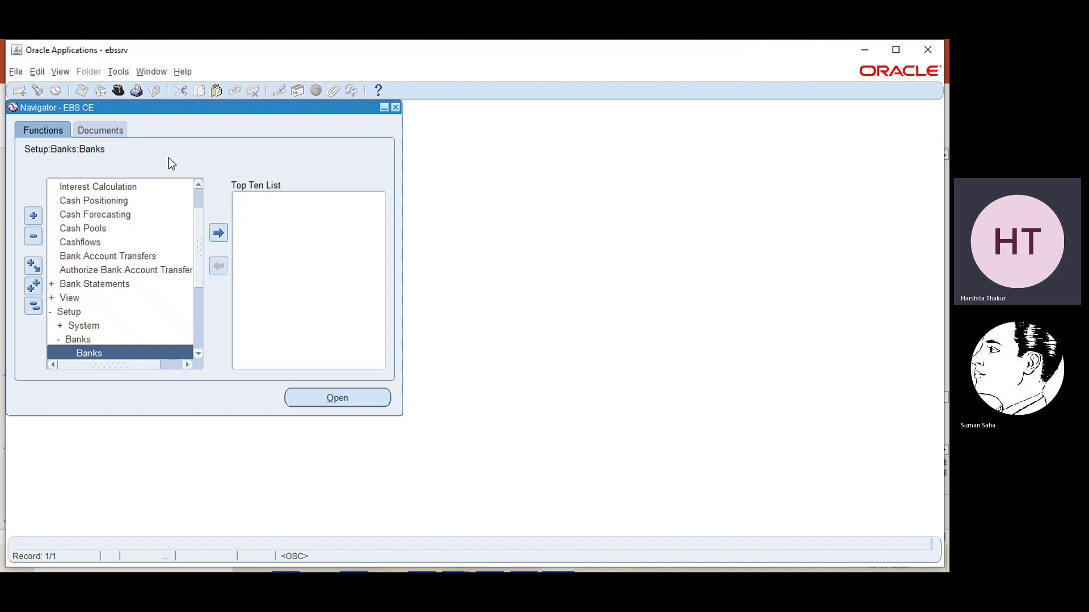
Switch briefly to the EBS AP responsibility, then back to EBS CE.
left_click(117, 90)
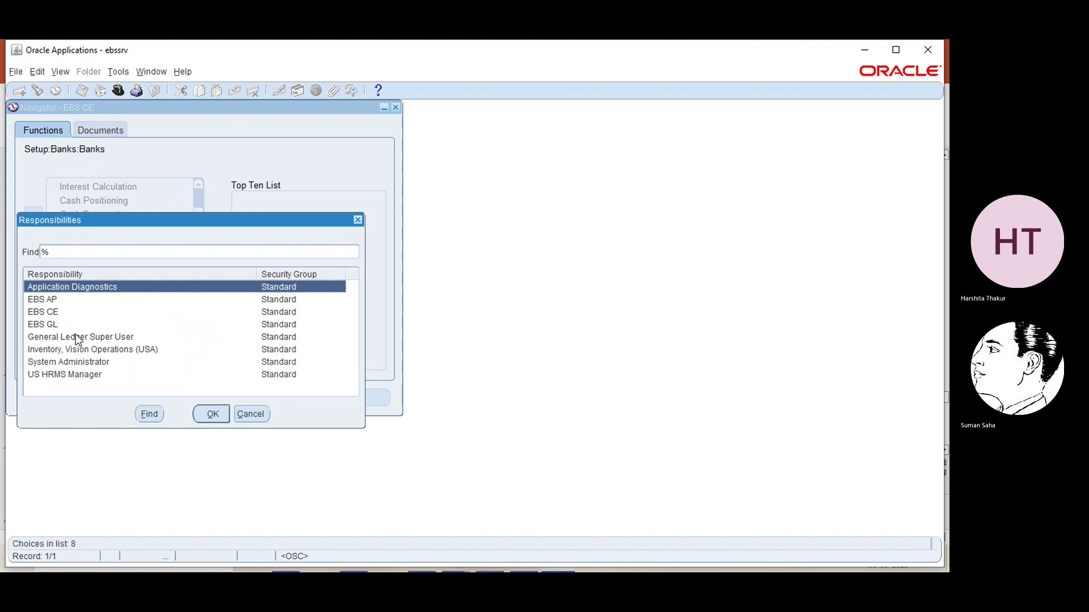
left_click(68, 300)
left_click(219, 420)
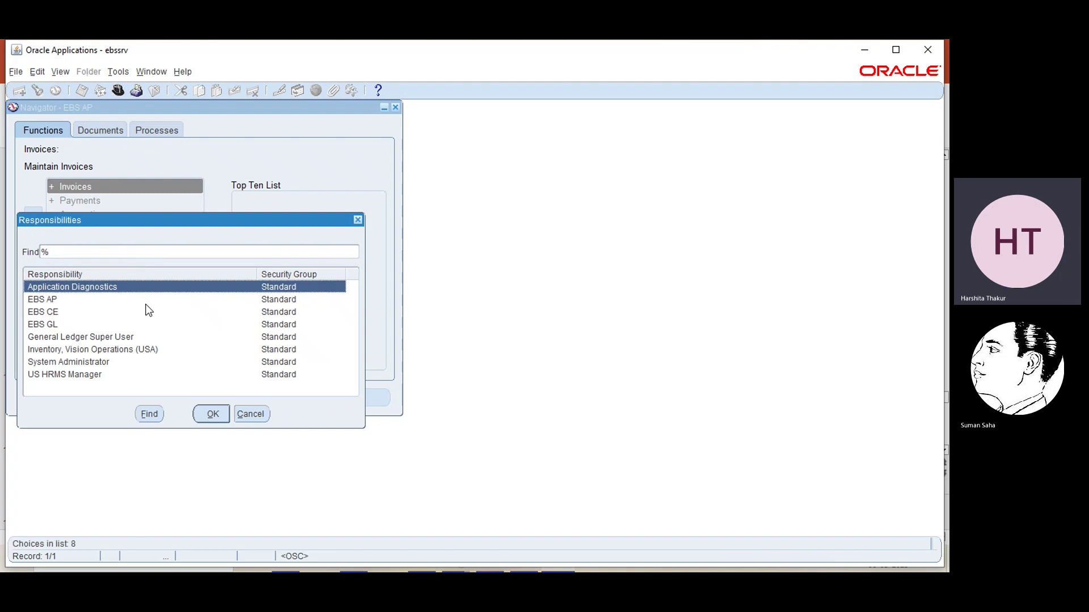
left_click(56, 312)
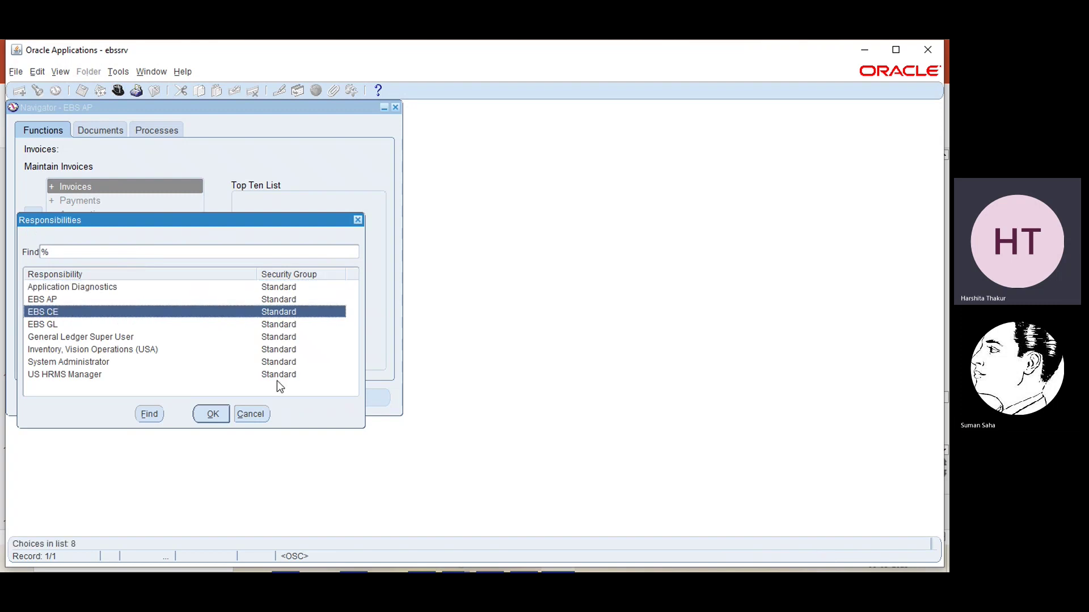
left_click(216, 412)
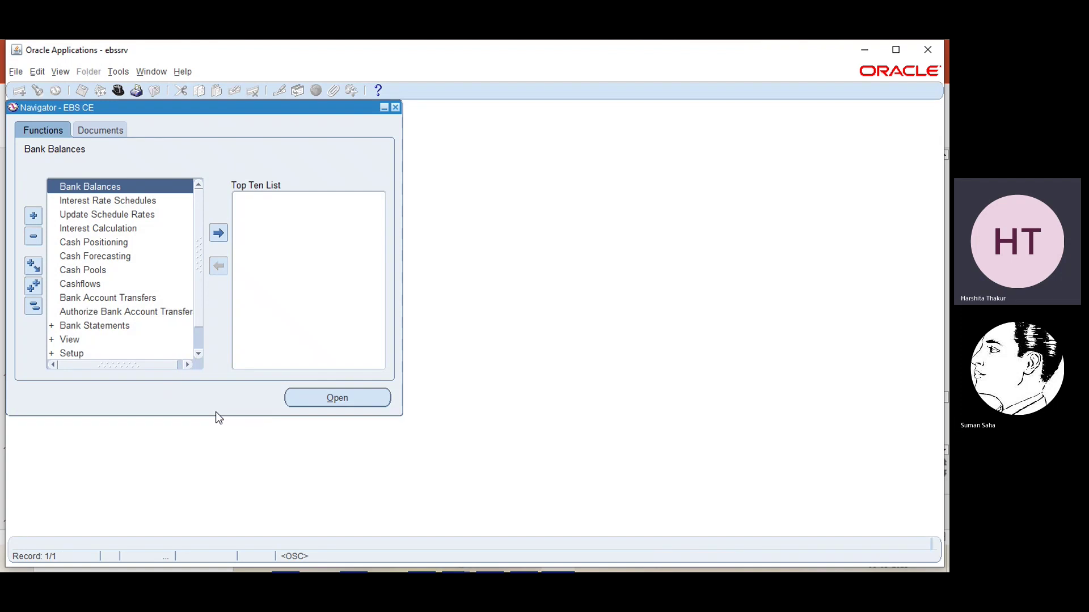
left_click(199, 354)
Expand Setup > System in the EBS CE navigator.
left_click(198, 354)
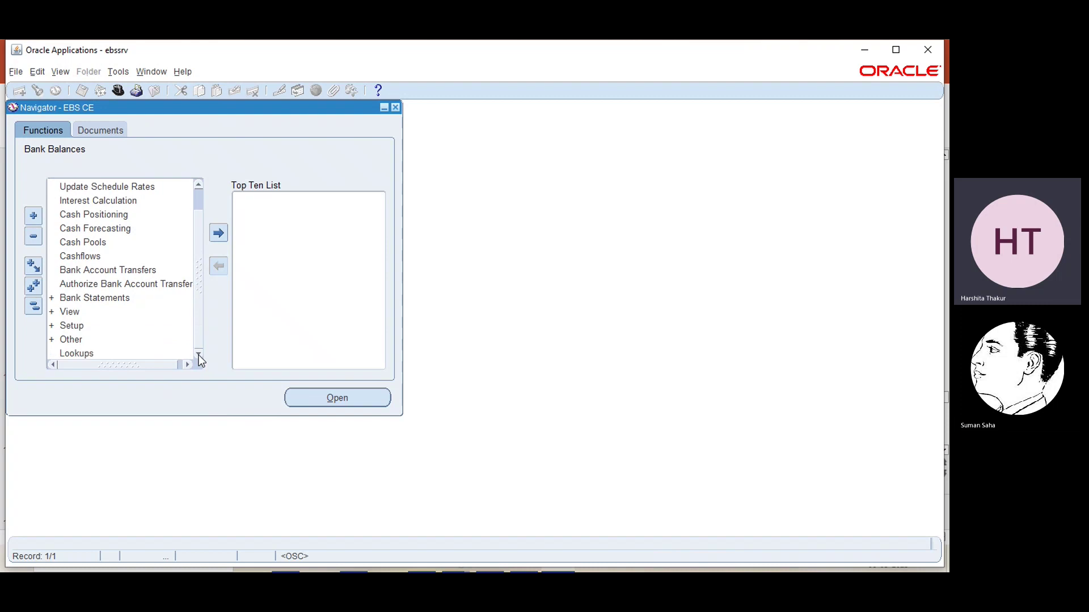
left_click(74, 325)
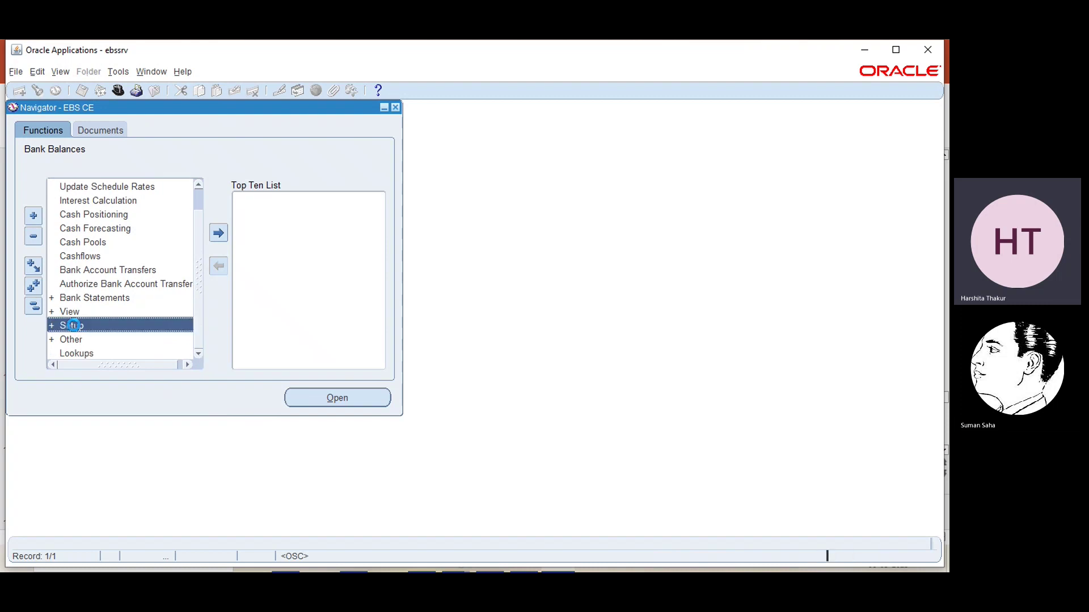
double_click(74, 326)
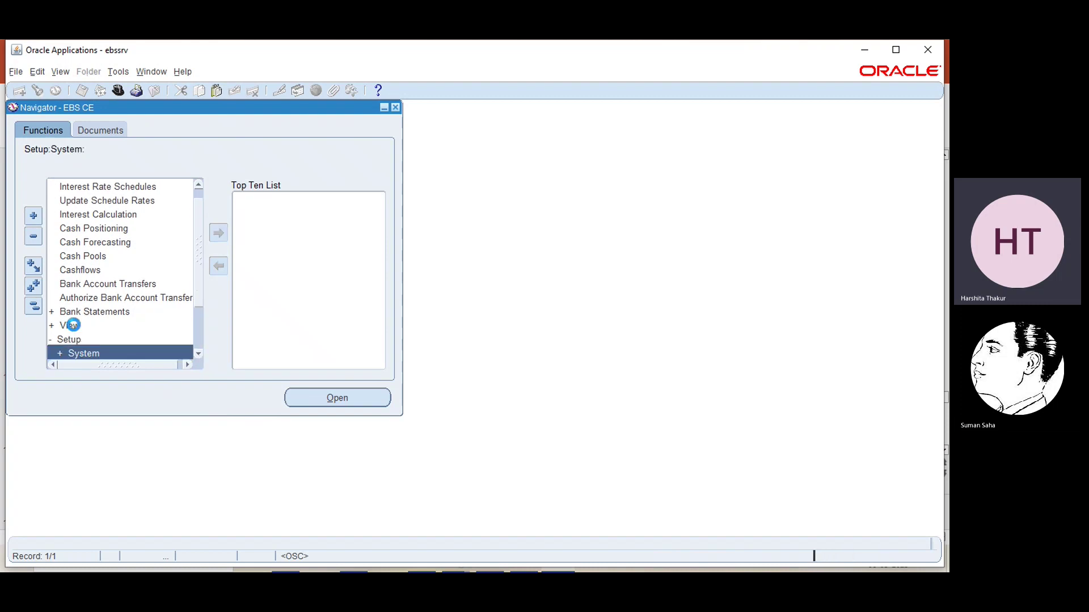
left_click(198, 354)
left_click(198, 354)
left_click(199, 353)
double_click(121, 312)
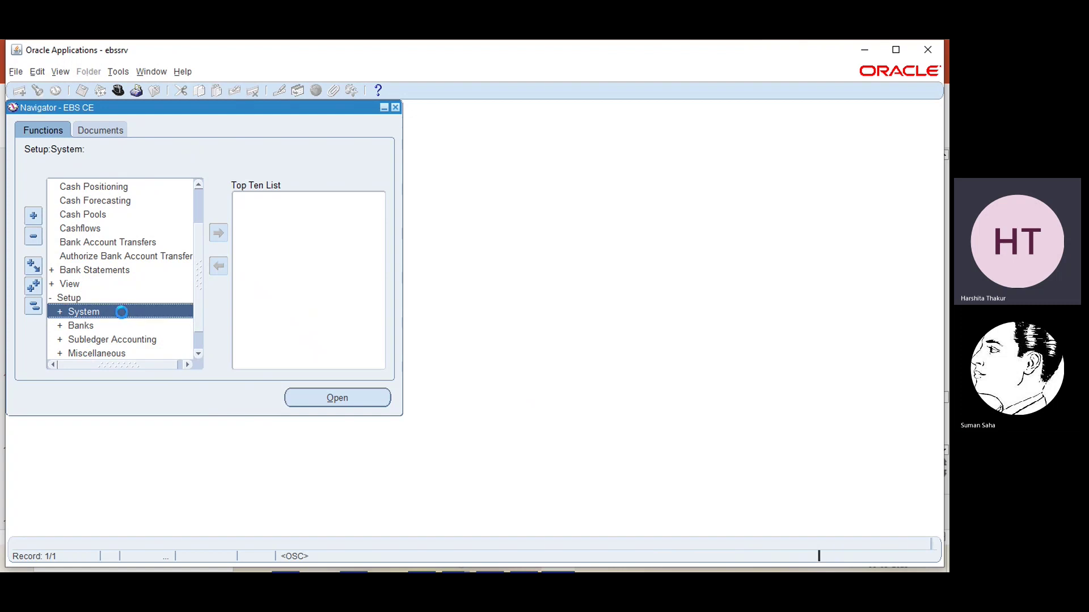
left_click(198, 355)
left_click(198, 355)
left_click(198, 355)
Open System Parameters, check the empty Legal Entity list, and close the form.
double_click(112, 312)
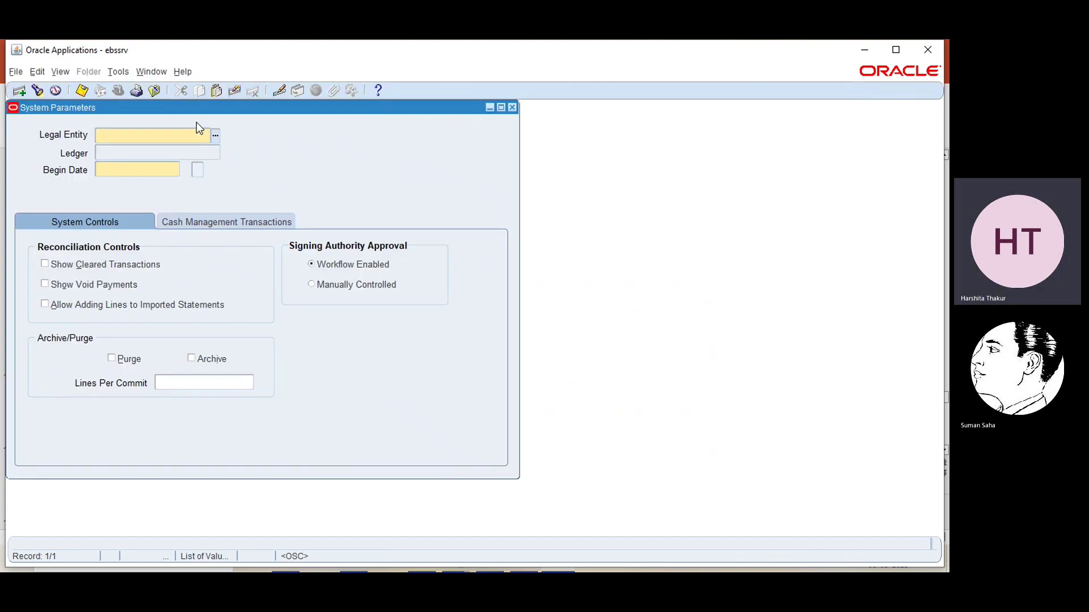
left_click(213, 135)
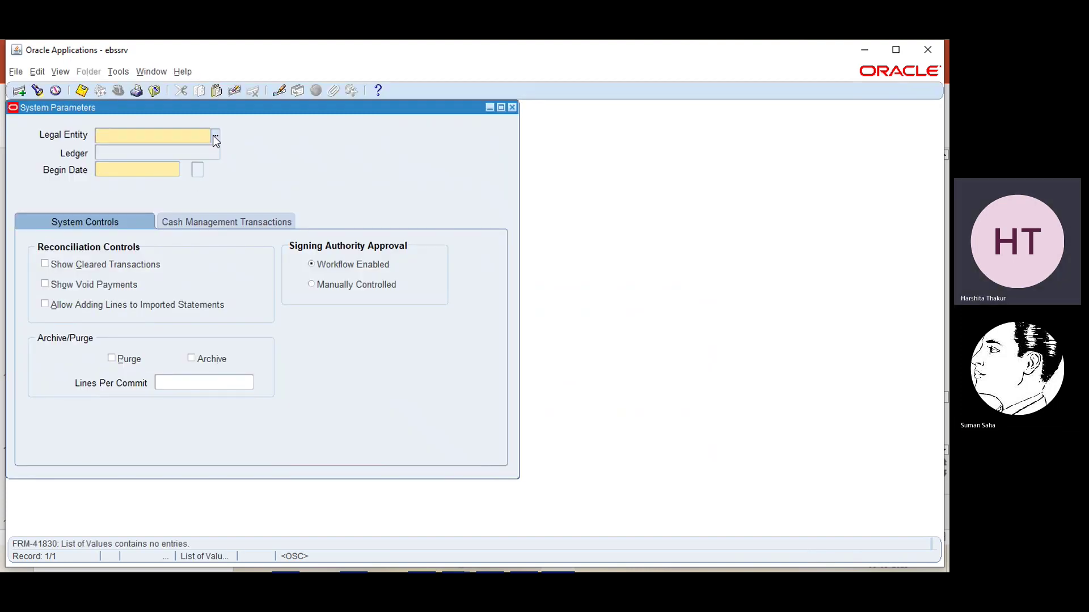
left_click(511, 107)
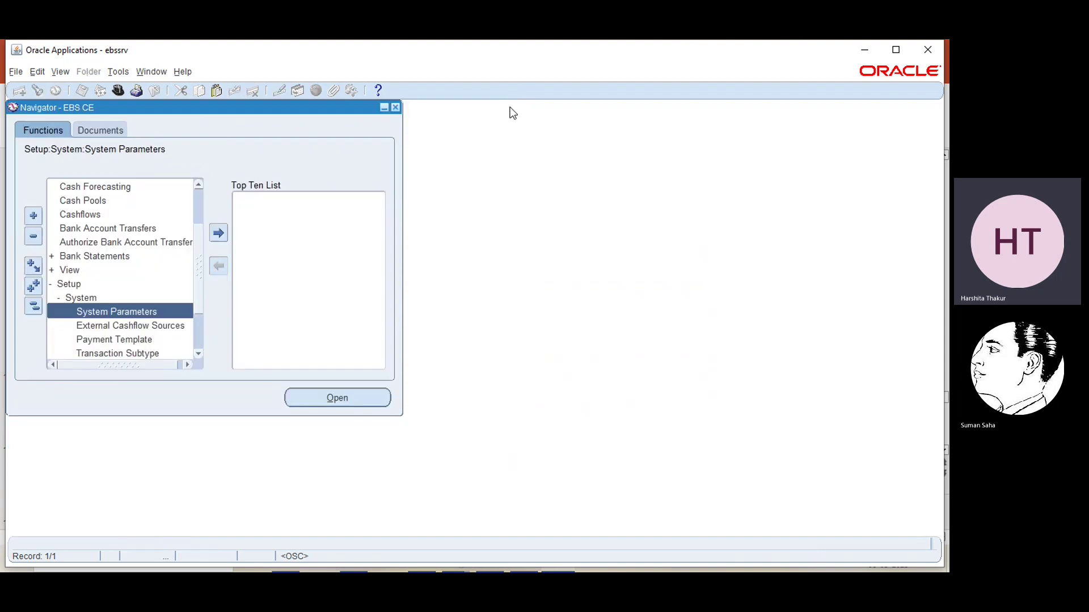
Switch to the EBS AP responsibility and expand its Setup group to review it.
scroll(203, 199, "up", 2)
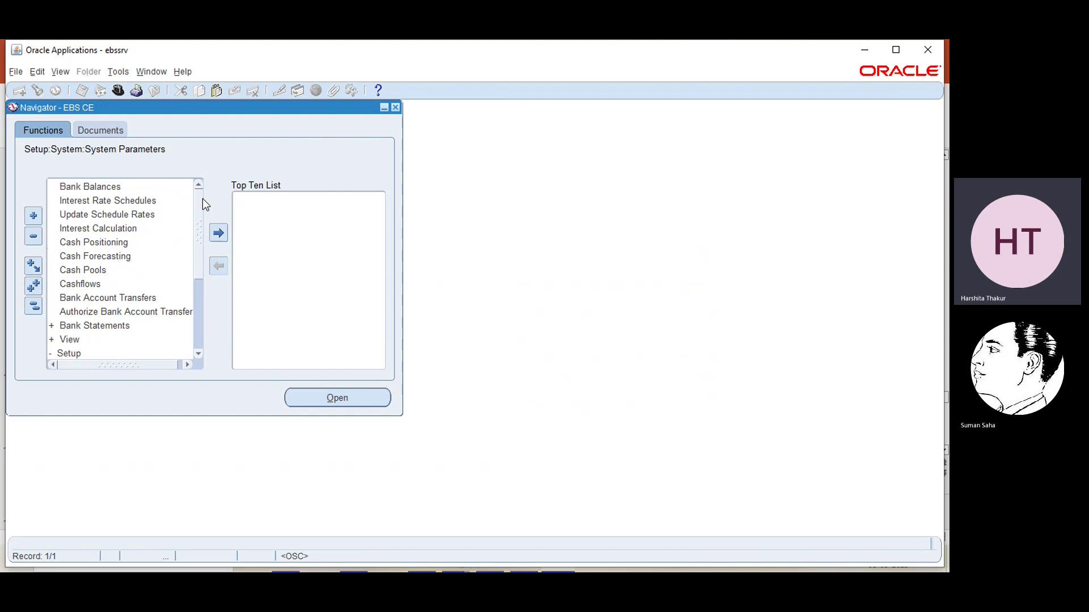
left_click(119, 90)
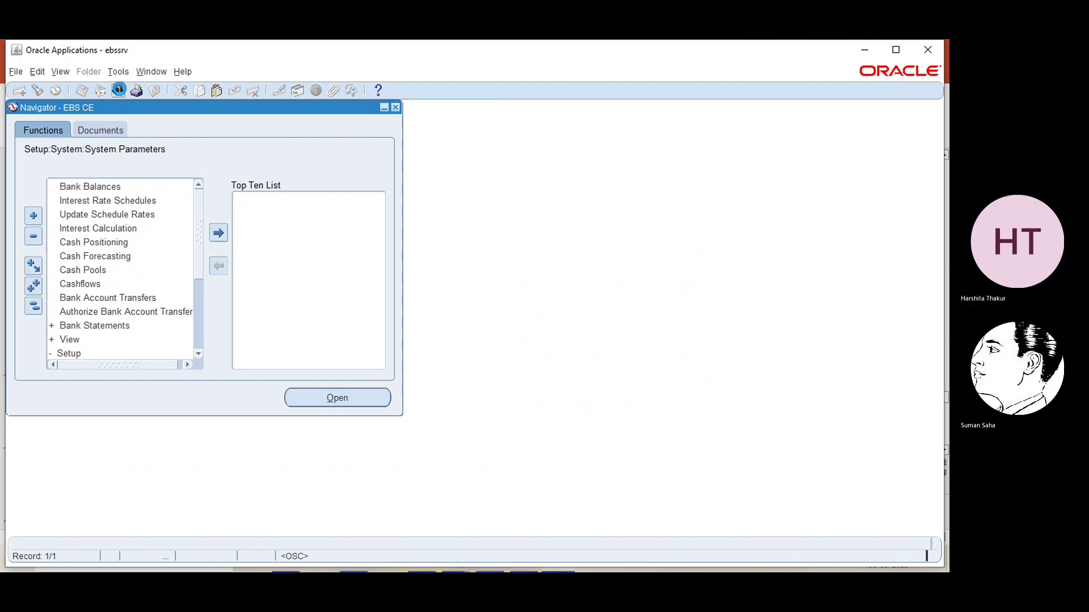
left_click(48, 299)
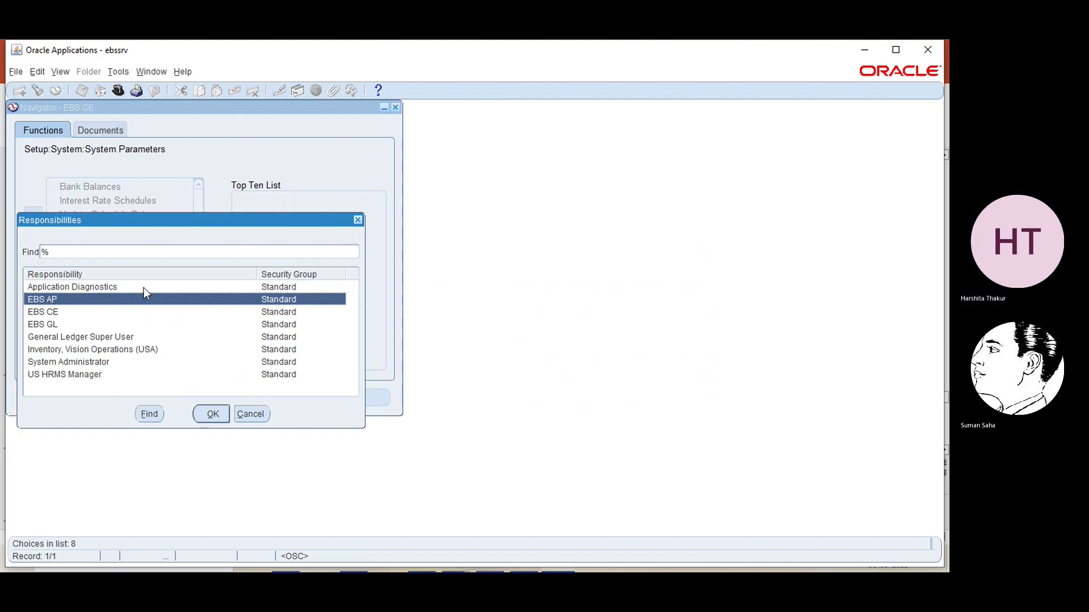
left_click(212, 413)
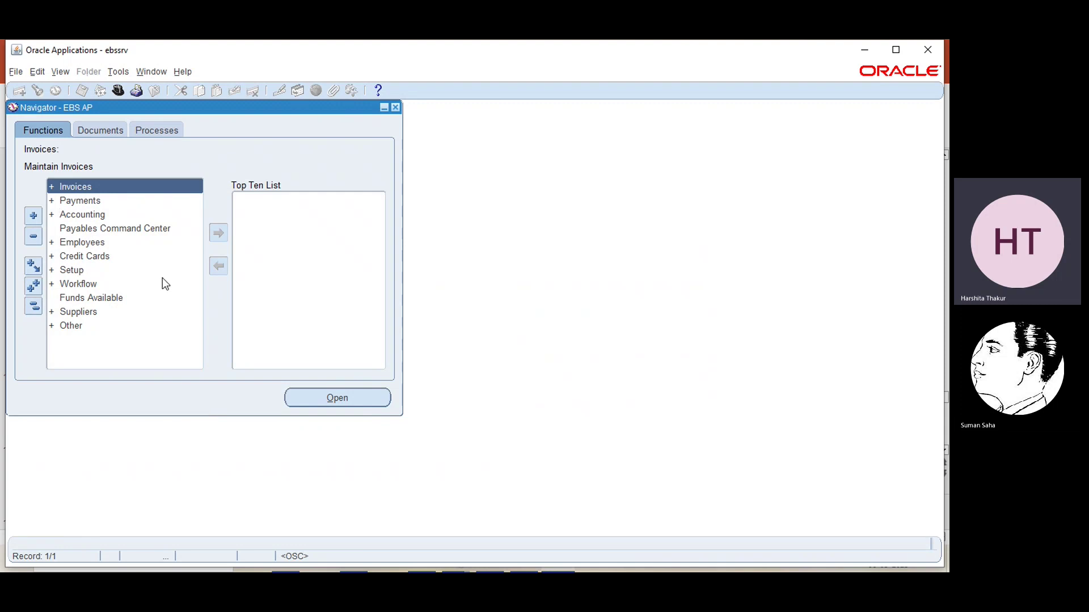
left_click(73, 272)
left_click(73, 272)
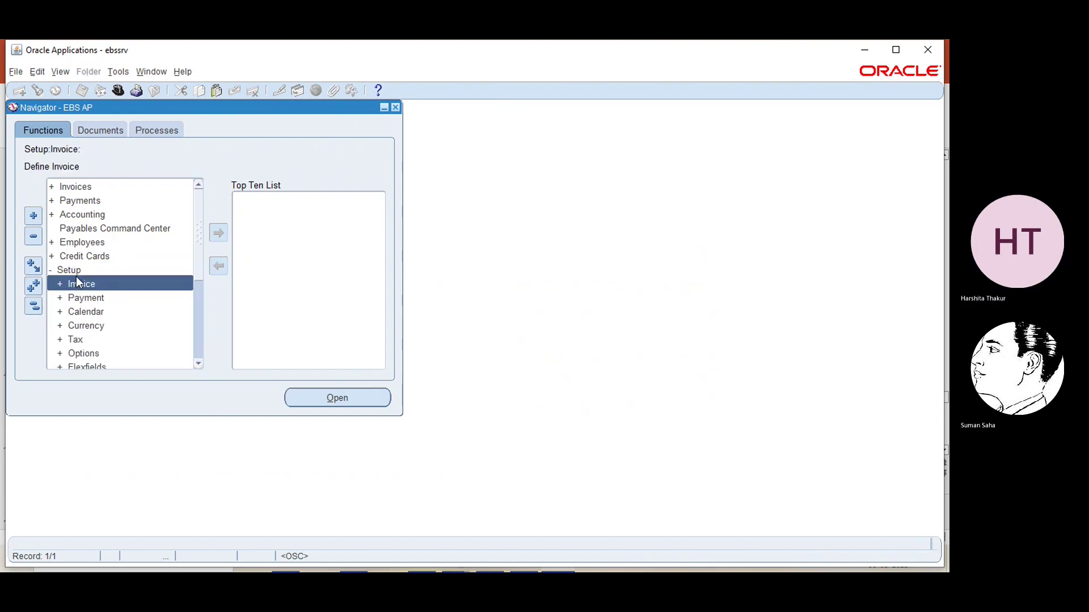
scroll(200, 363, "down", 10)
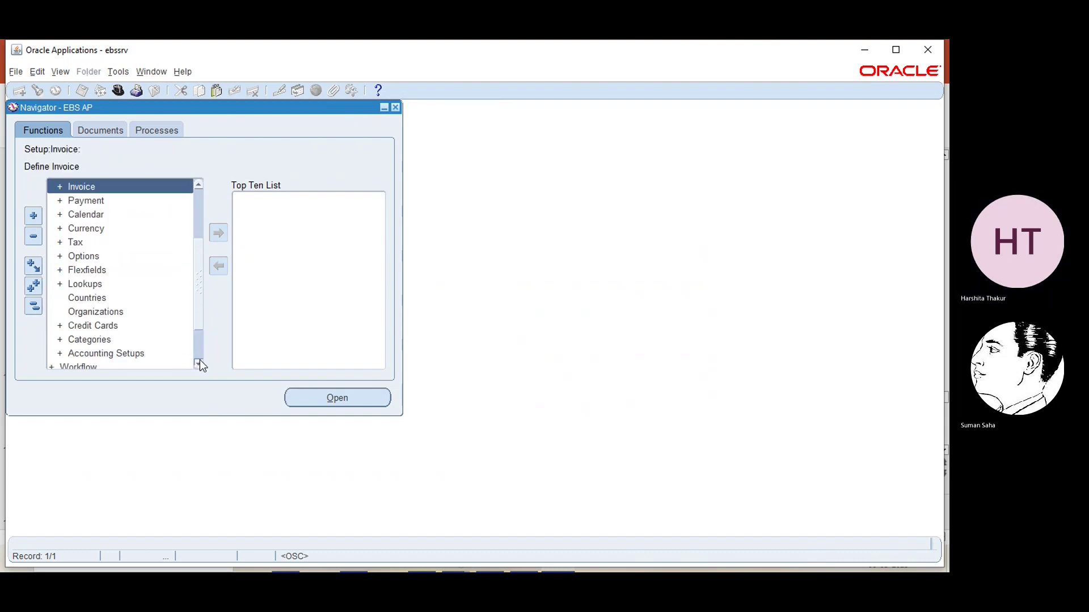
left_click(196, 197)
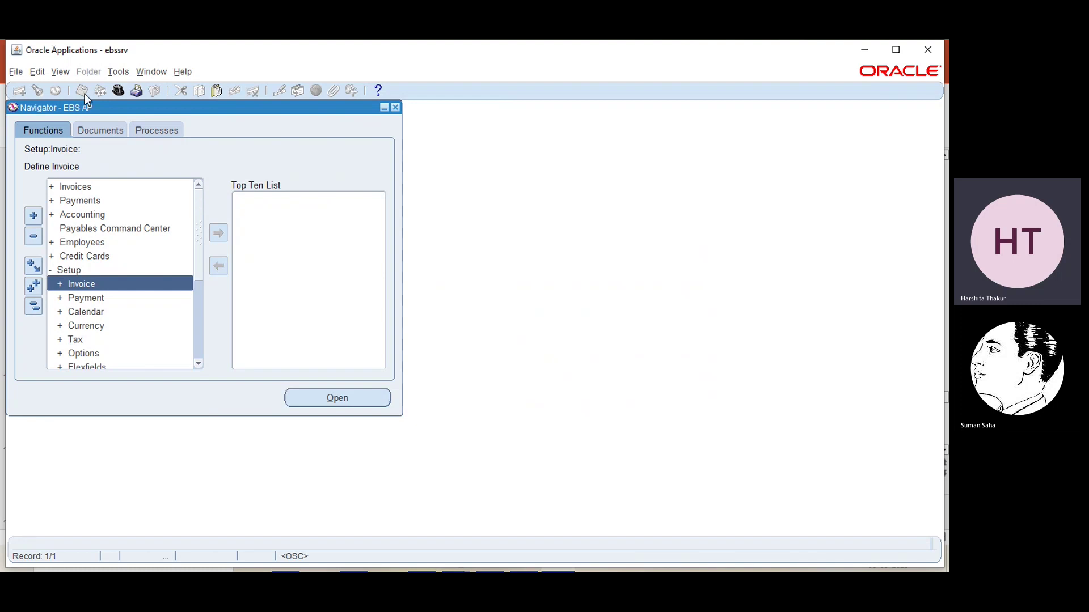
Switch the responsibility back to EBS CE.
left_click(118, 91)
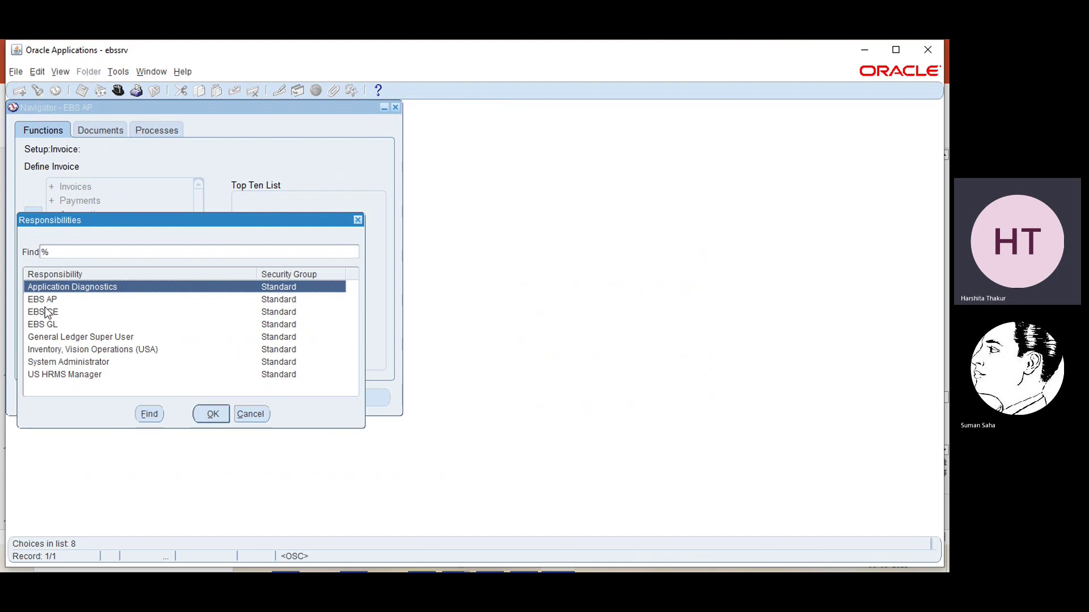
left_click(46, 313)
left_click(210, 413)
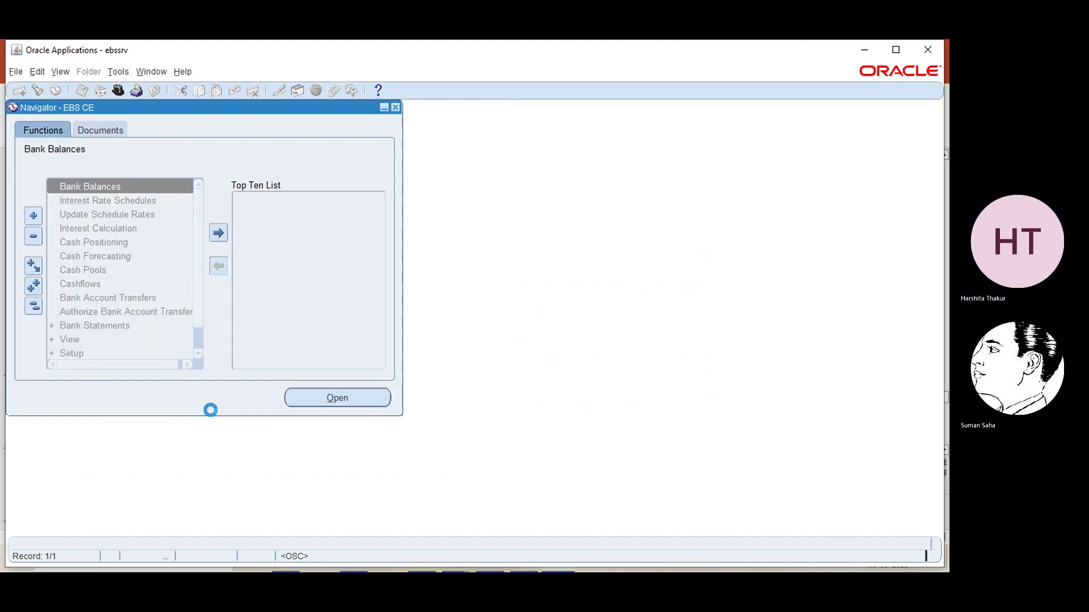
Expand Setup > Banks in the EBS CE navigator and launch Bank Accounts.
left_click(198, 353)
left_click(198, 353)
left_click(82, 326)
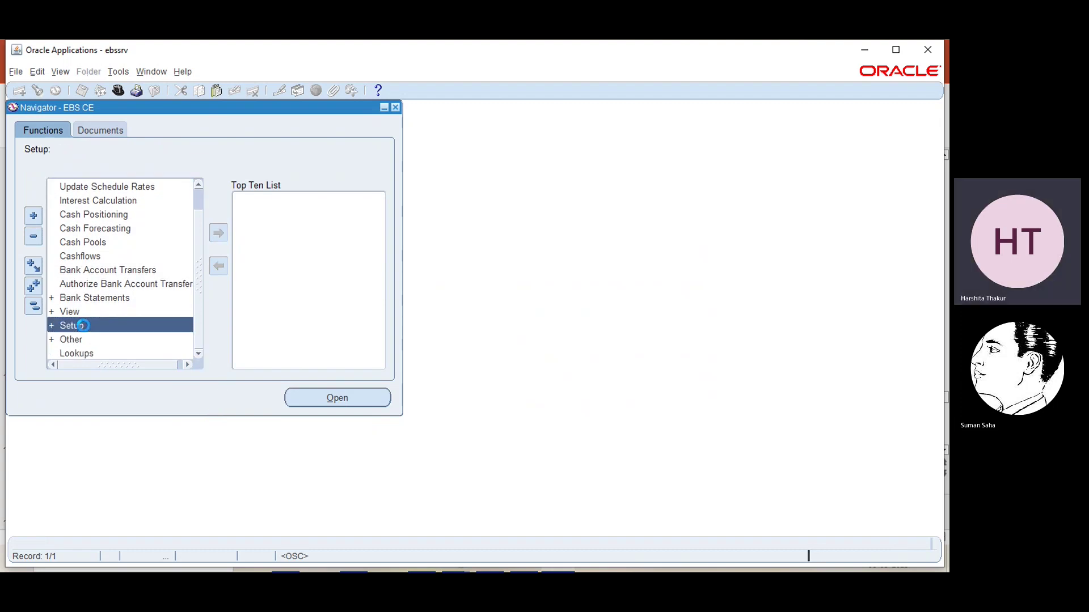
double_click(82, 325)
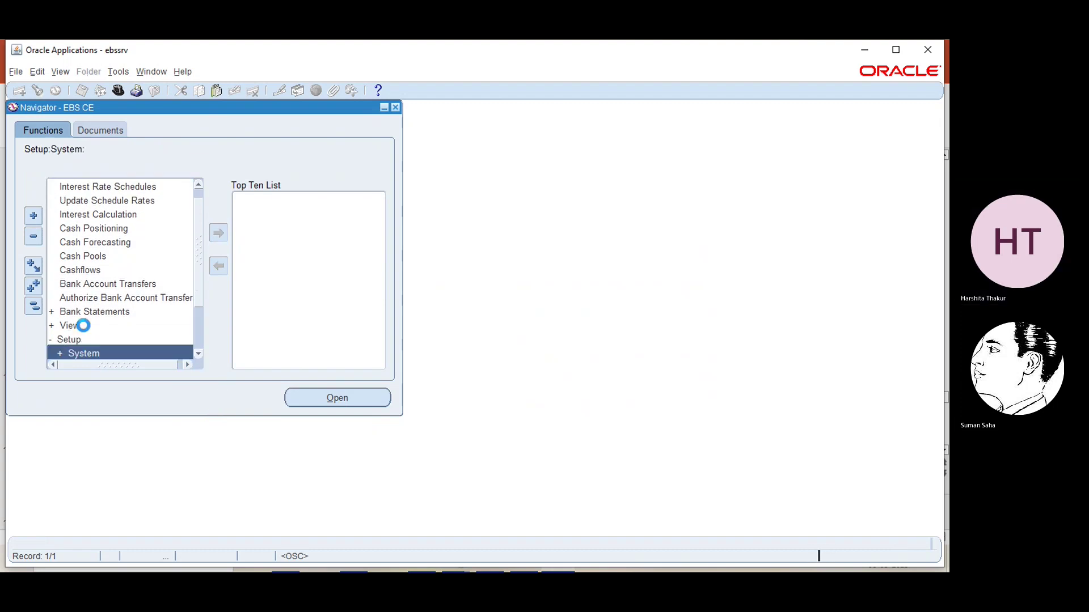
left_click(199, 354)
left_click(199, 354)
left_click(199, 354)
left_click(198, 355)
left_click(199, 355)
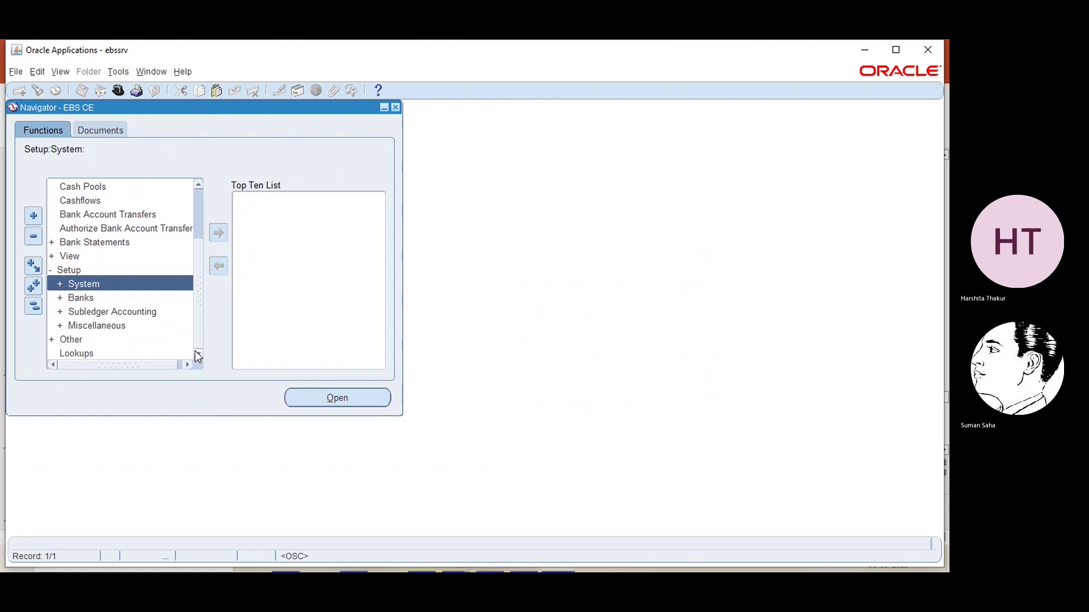
left_click(89, 297)
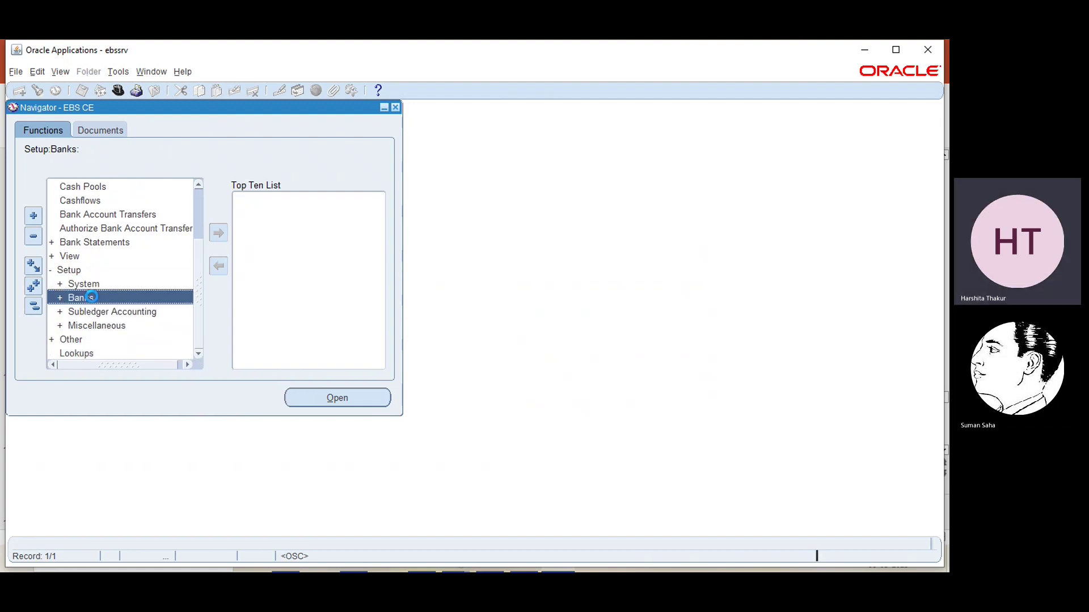
left_click(198, 355)
left_click(198, 354)
left_click(198, 355)
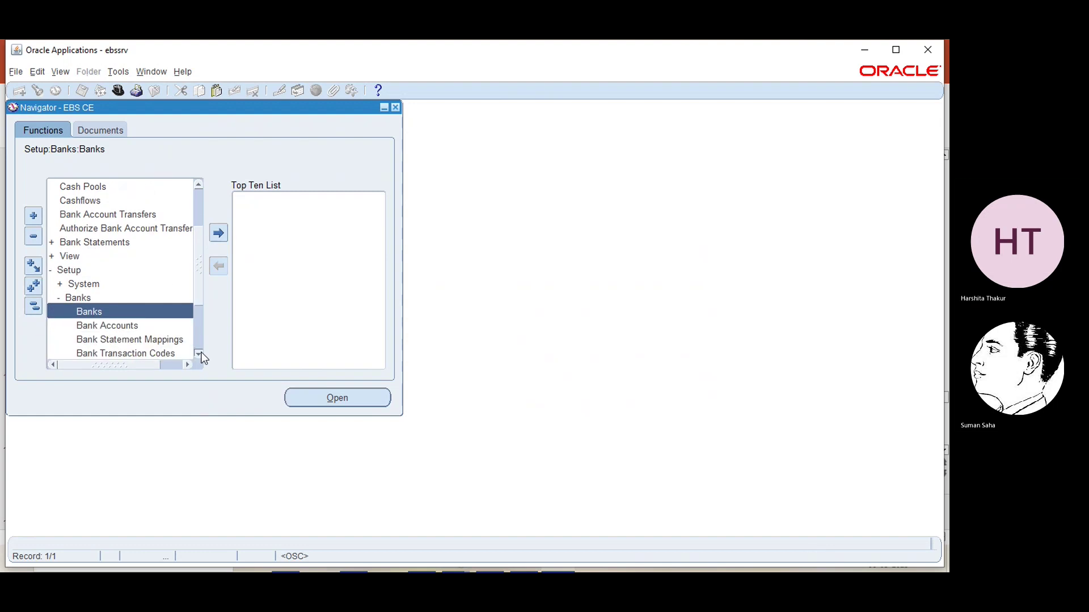
left_click(198, 354)
left_click(199, 355)
left_click(115, 296)
double_click(115, 296)
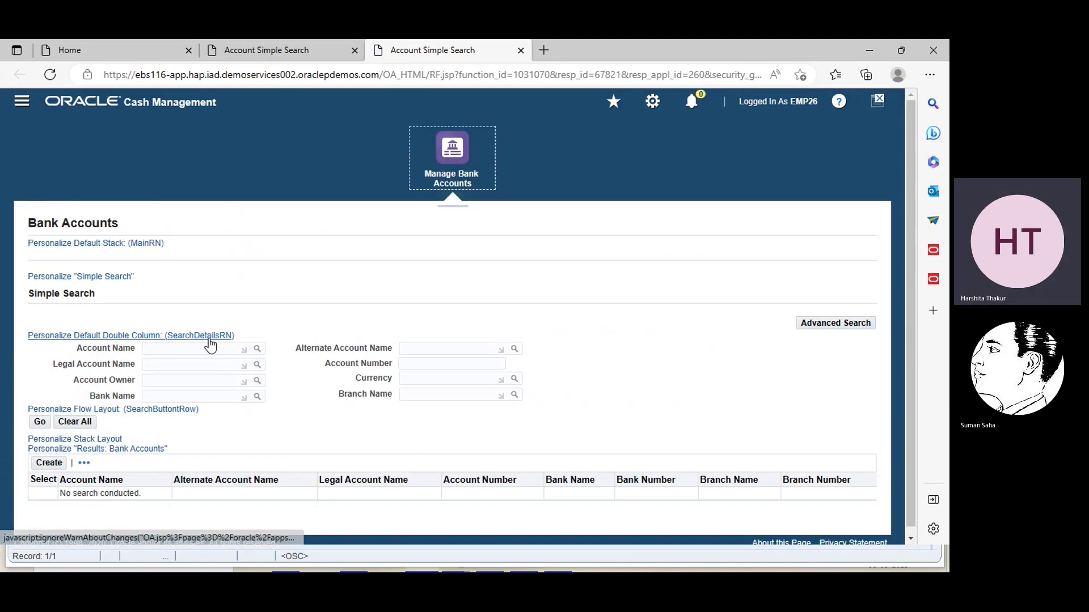
Search bank accounts with names starting with 'ebs'.
left_click(210, 347)
type("ebs")
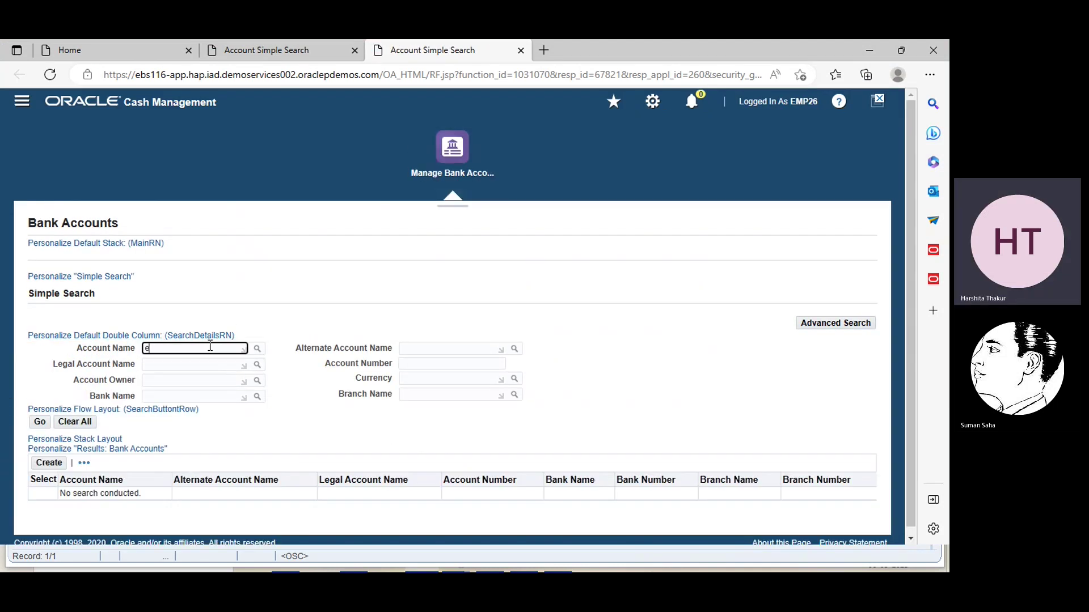
left_click(39, 422)
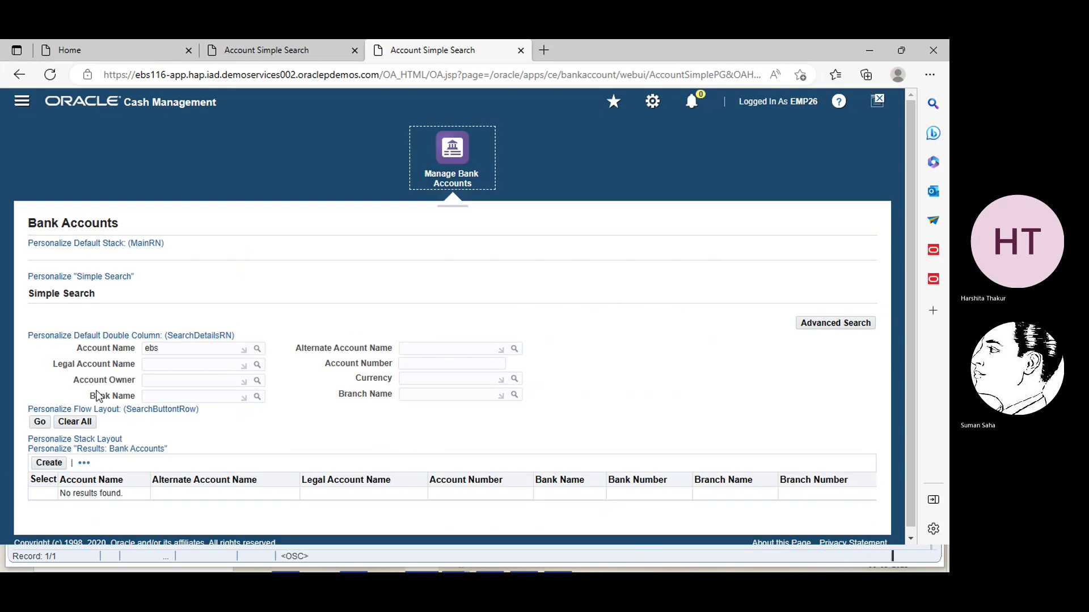
left_click(40, 422)
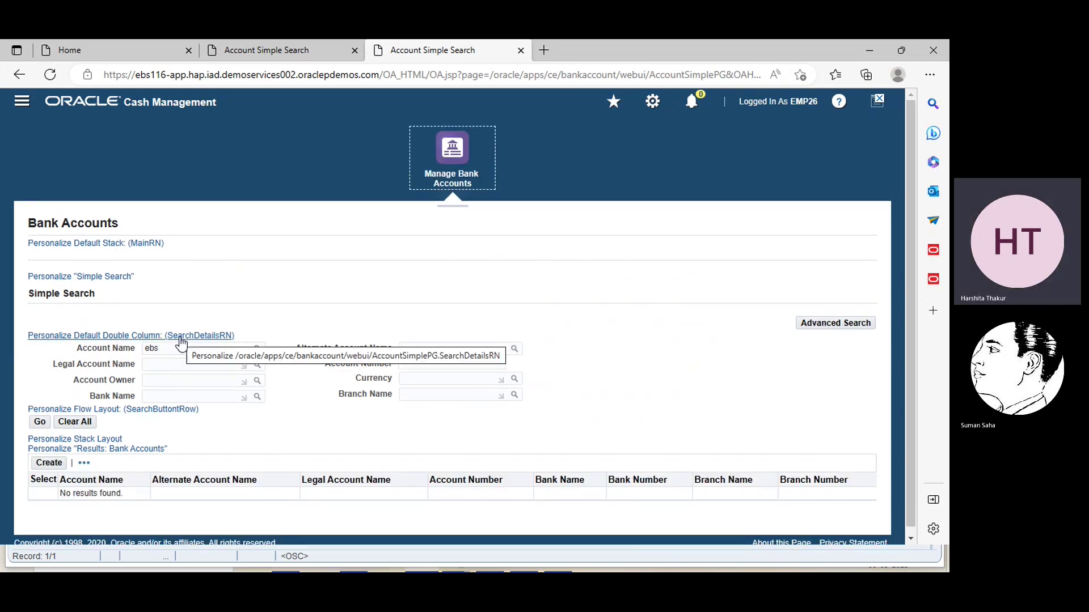
Pick EBS Account1 from the Account Name lookup, search, and open it for update.
left_click(256, 349)
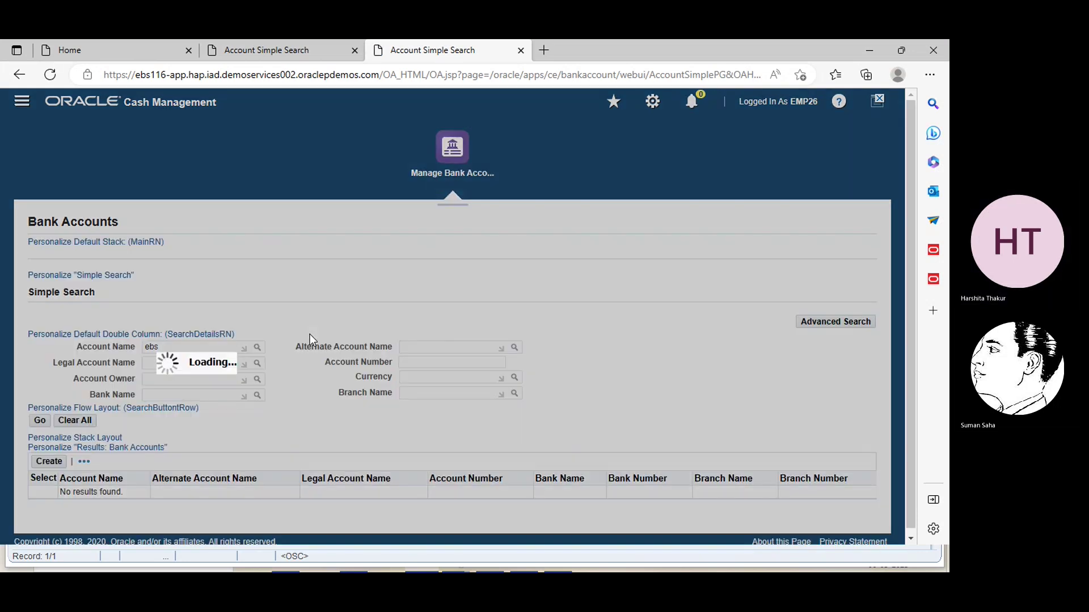
left_click(178, 278)
left_click(675, 321)
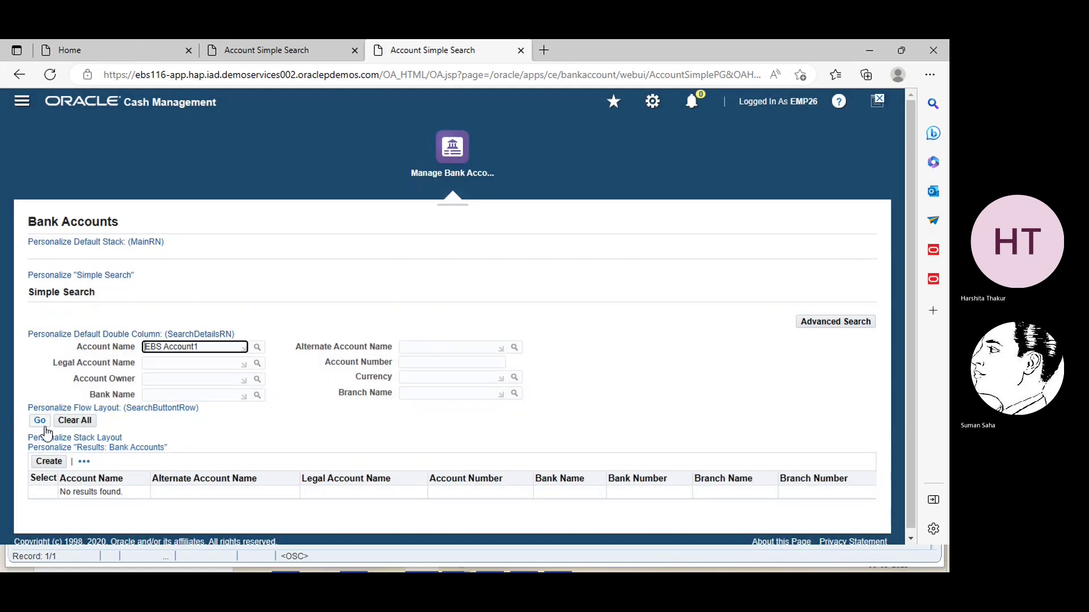
left_click(40, 420)
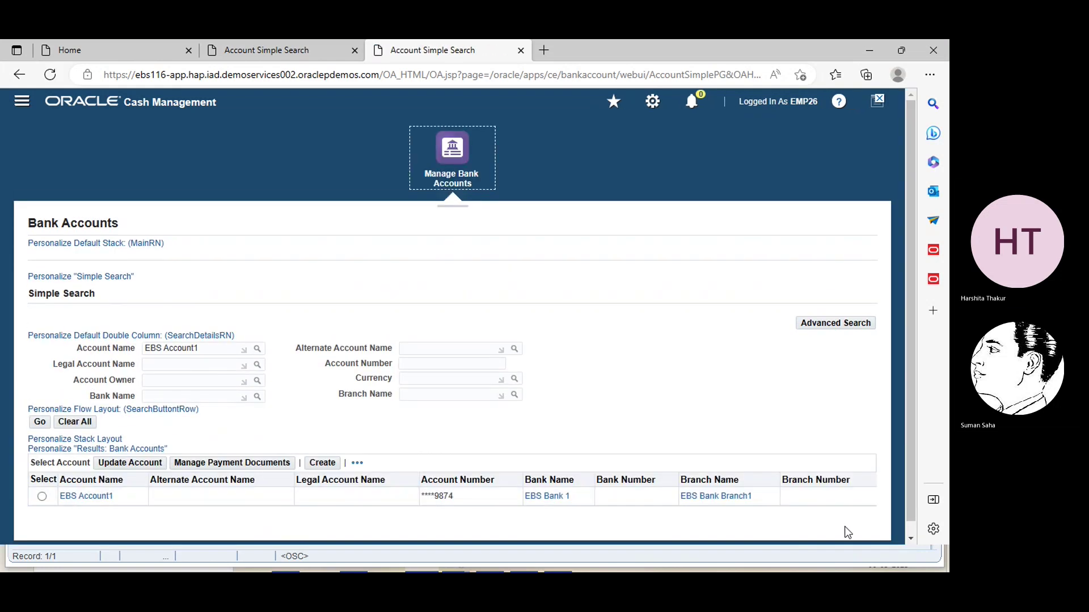
left_click(911, 538)
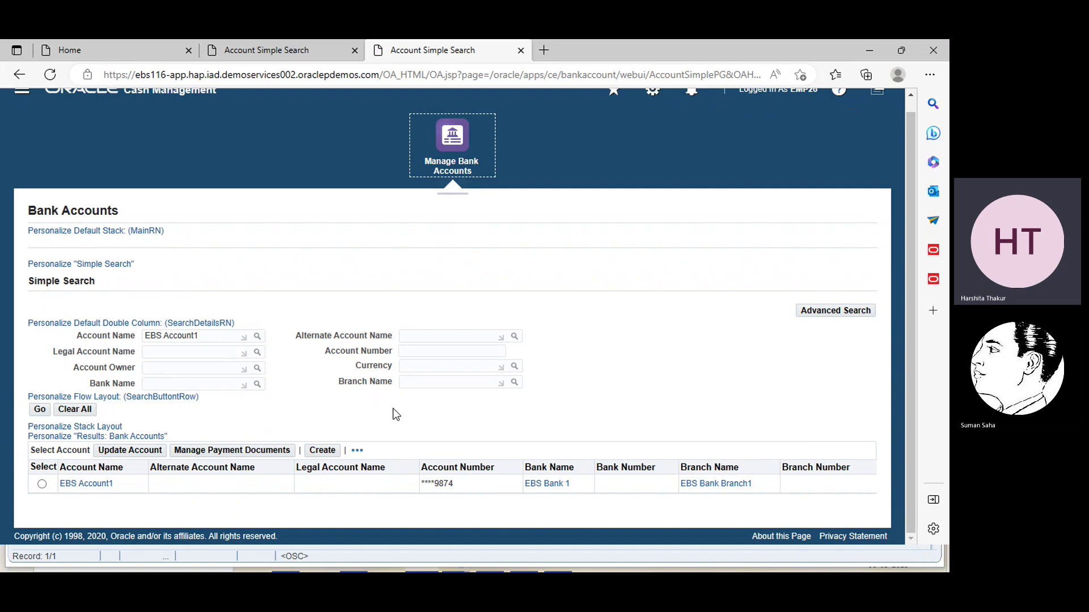
left_click(42, 483)
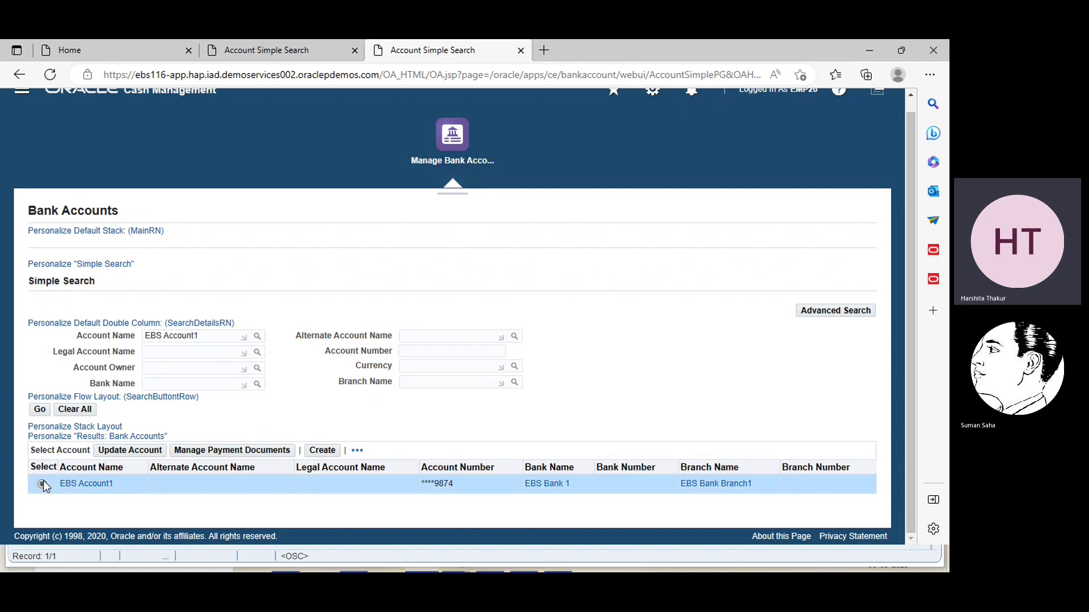
left_click(130, 461)
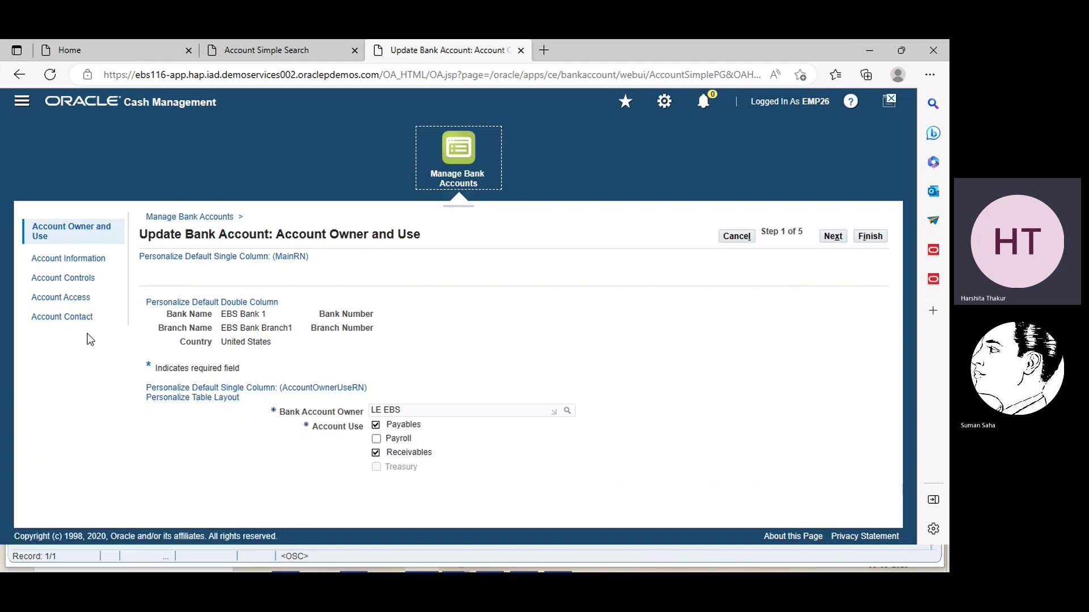
Go to EBS Account1's Account Access step and start adding organization access.
left_click(61, 308)
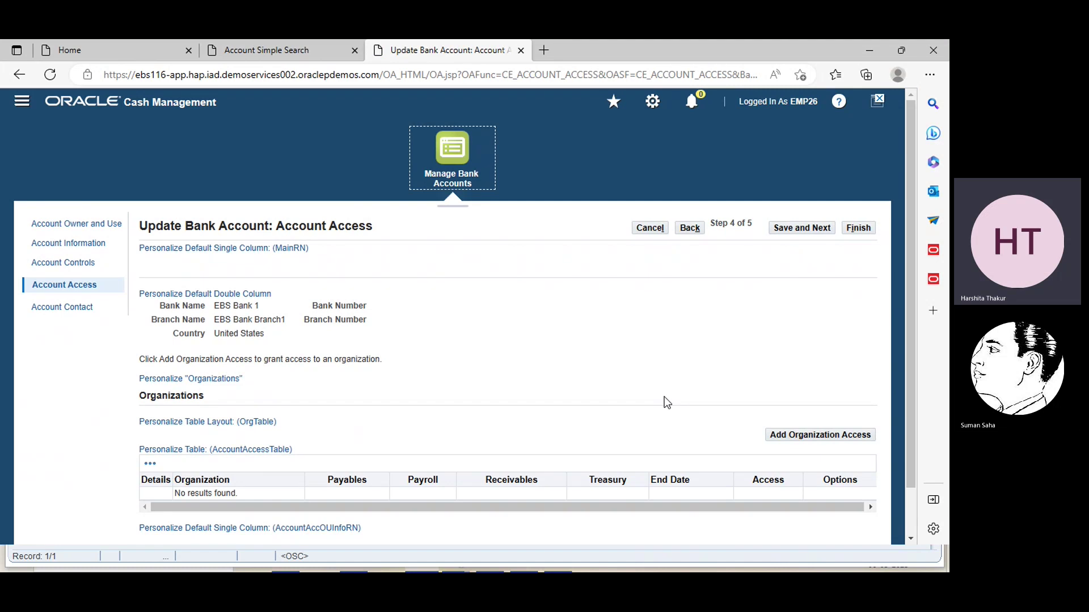
left_click(825, 445)
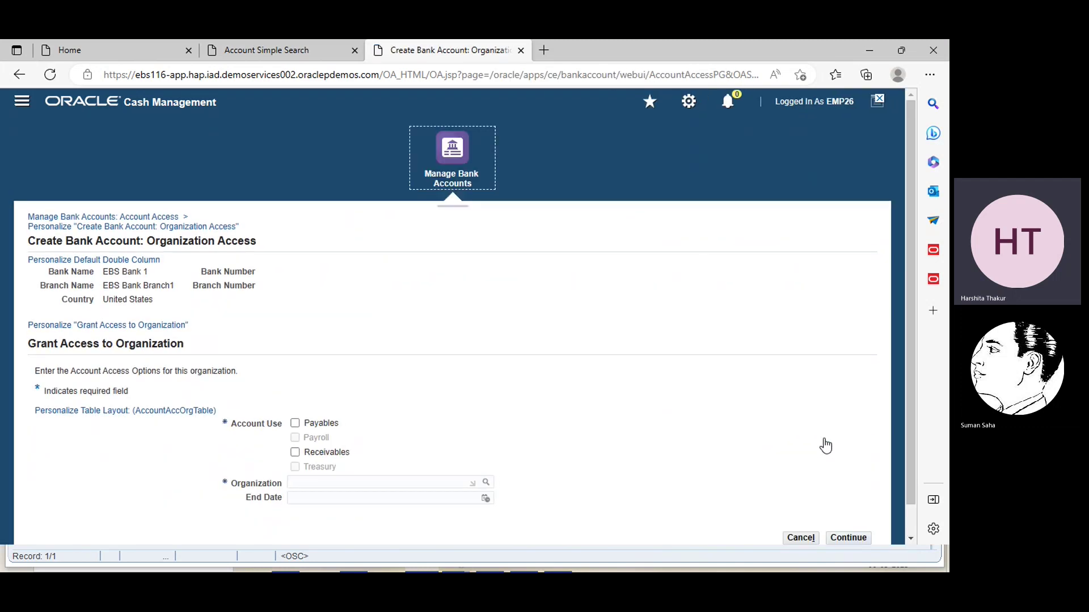
Grant organization OU EBS Payables and Receivables use of the account.
left_click(295, 423)
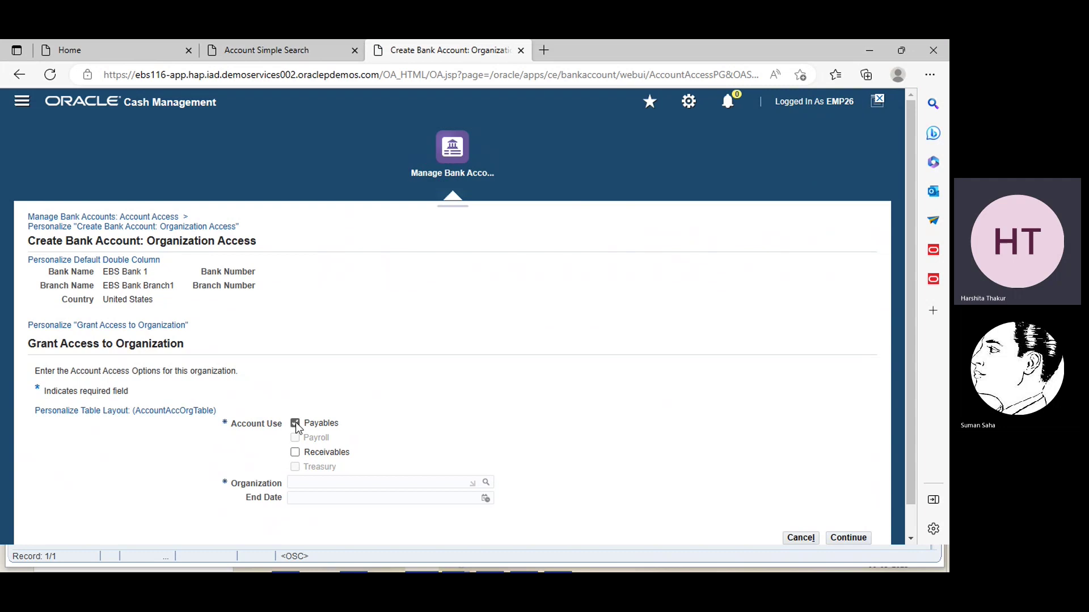
left_click(295, 451)
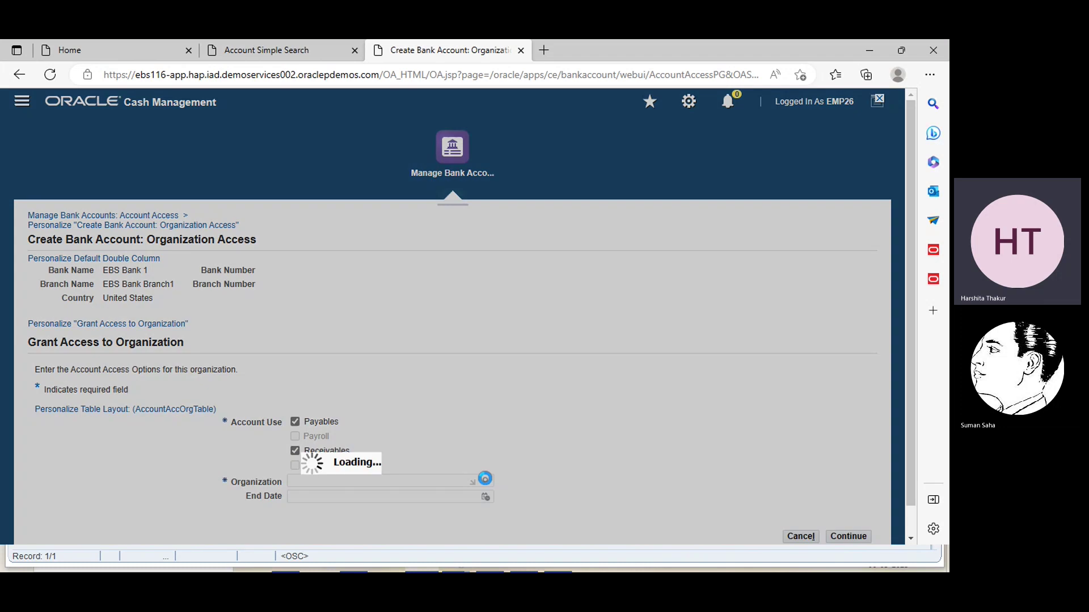
left_click(582, 353)
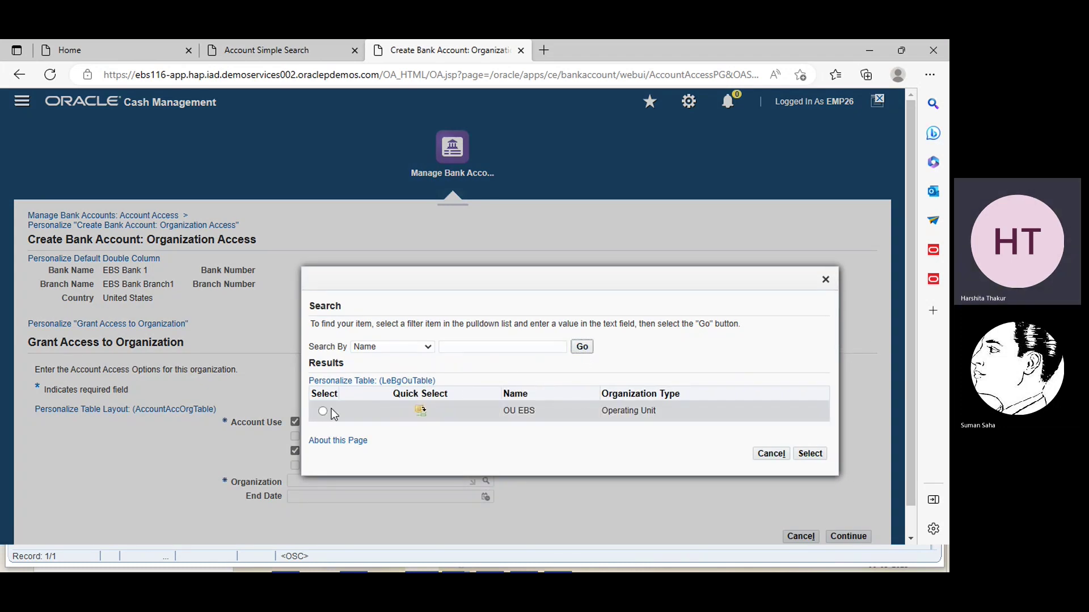
left_click(323, 412)
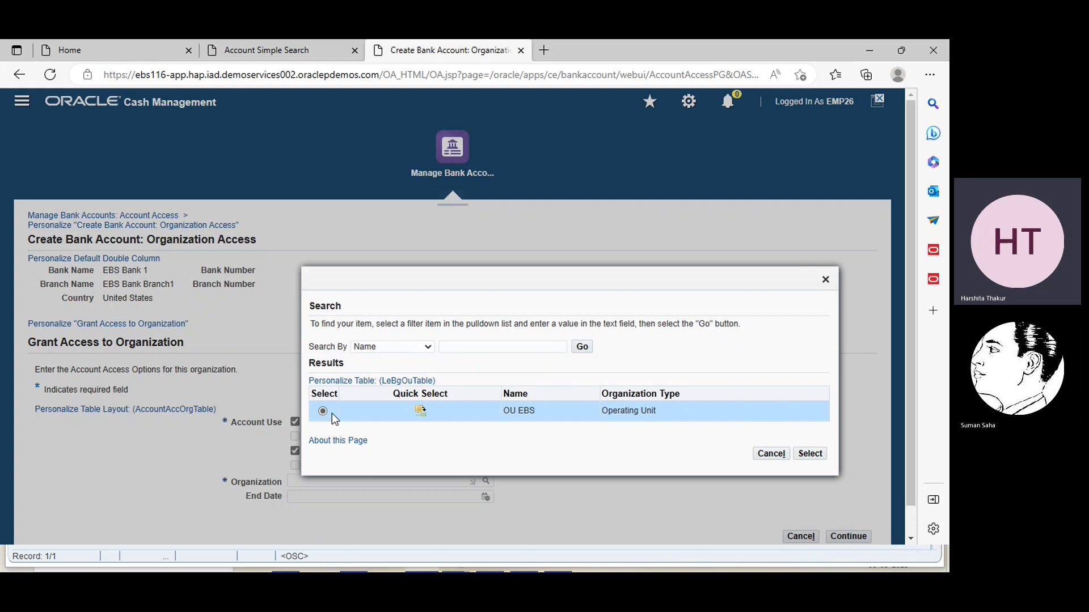
left_click(814, 454)
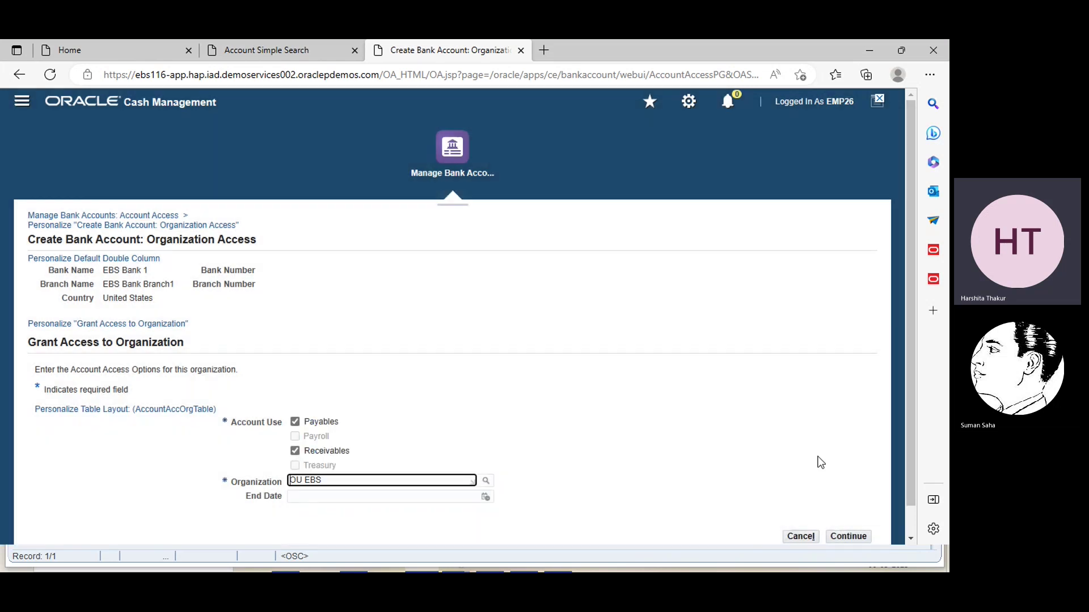
left_click(853, 540)
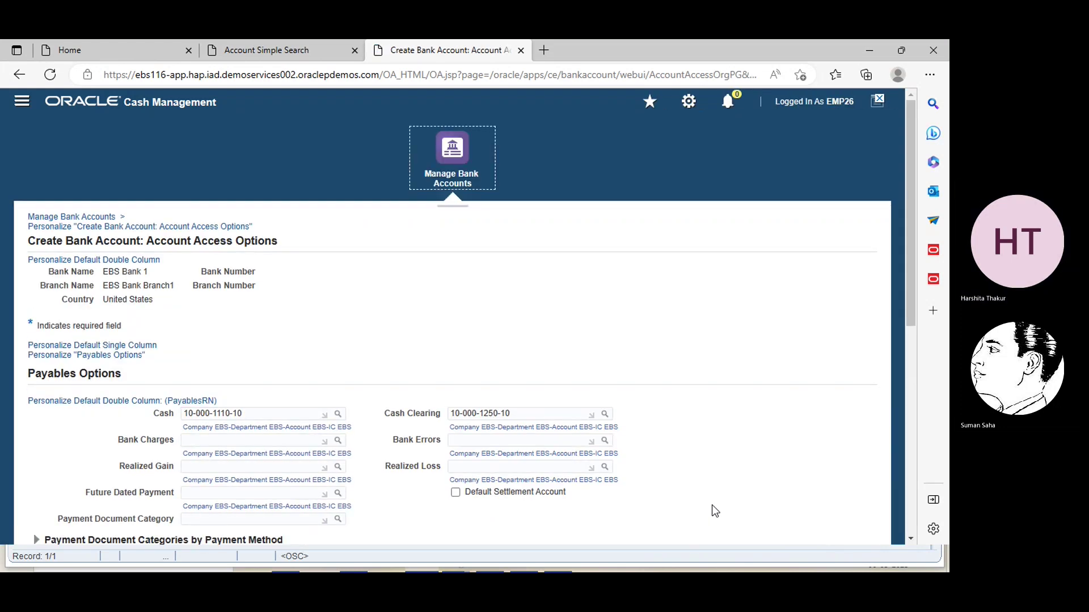
Apply the Payables and Receivables access options and finish saving EBS Account1.
left_click(911, 540)
left_click(910, 540)
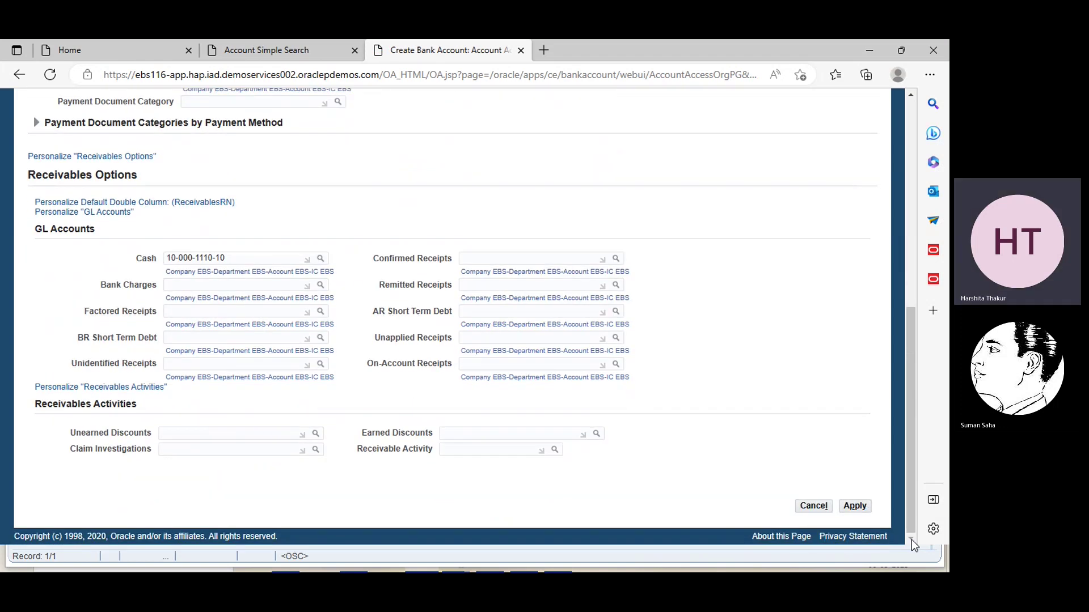
left_click(912, 220)
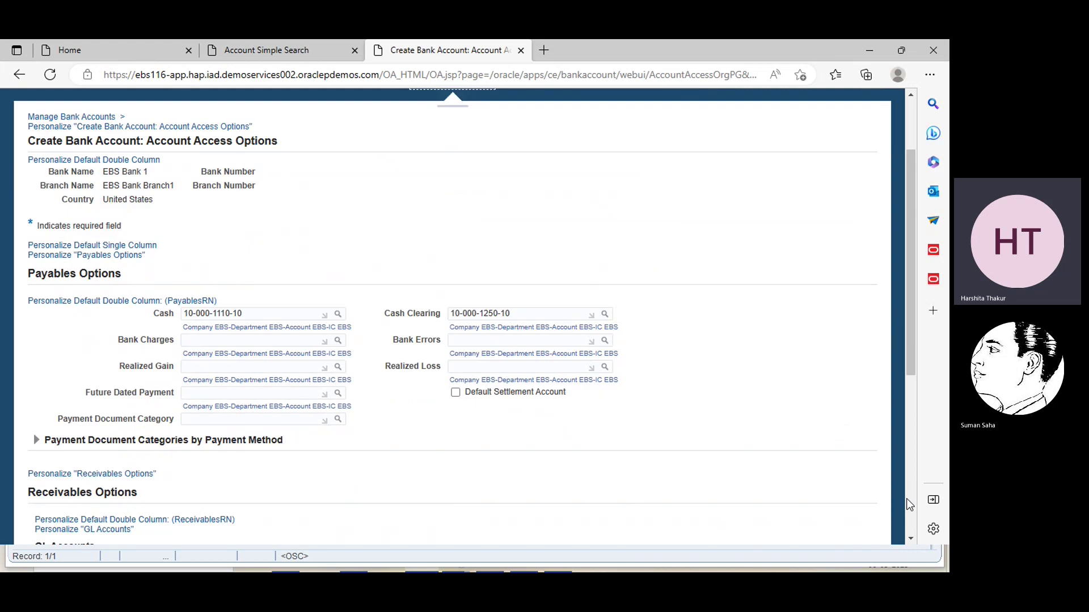
left_click(907, 499)
left_click(855, 506)
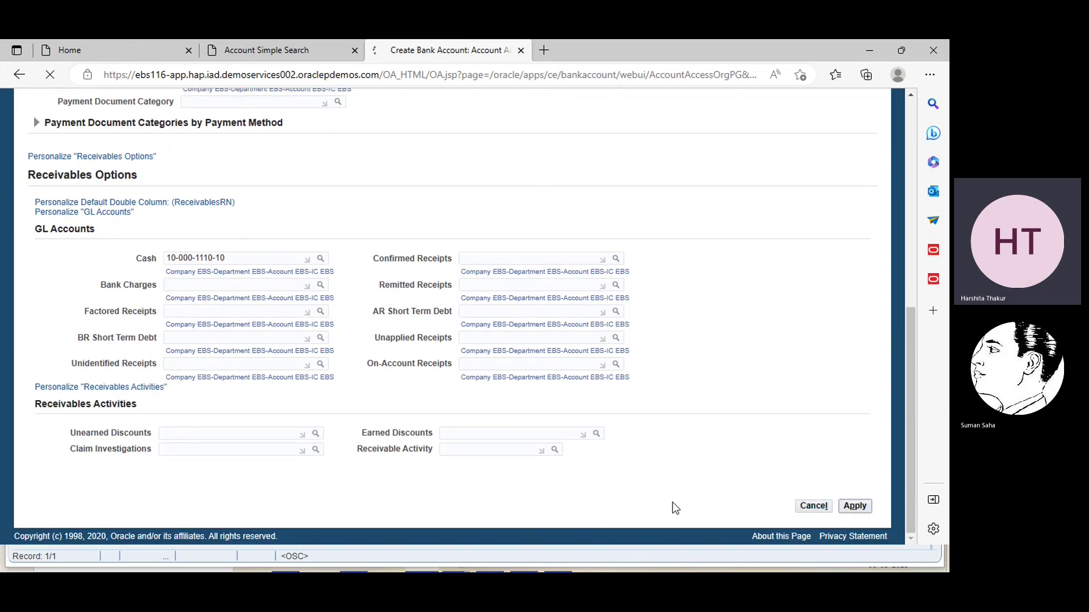
left_click(858, 236)
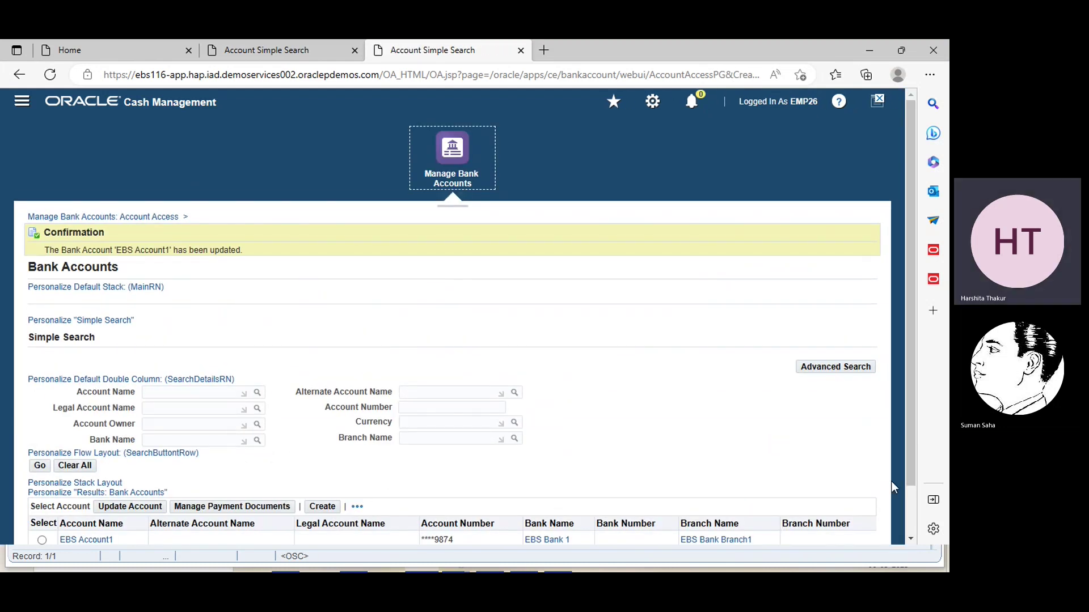
scroll(911, 519, "down", 2)
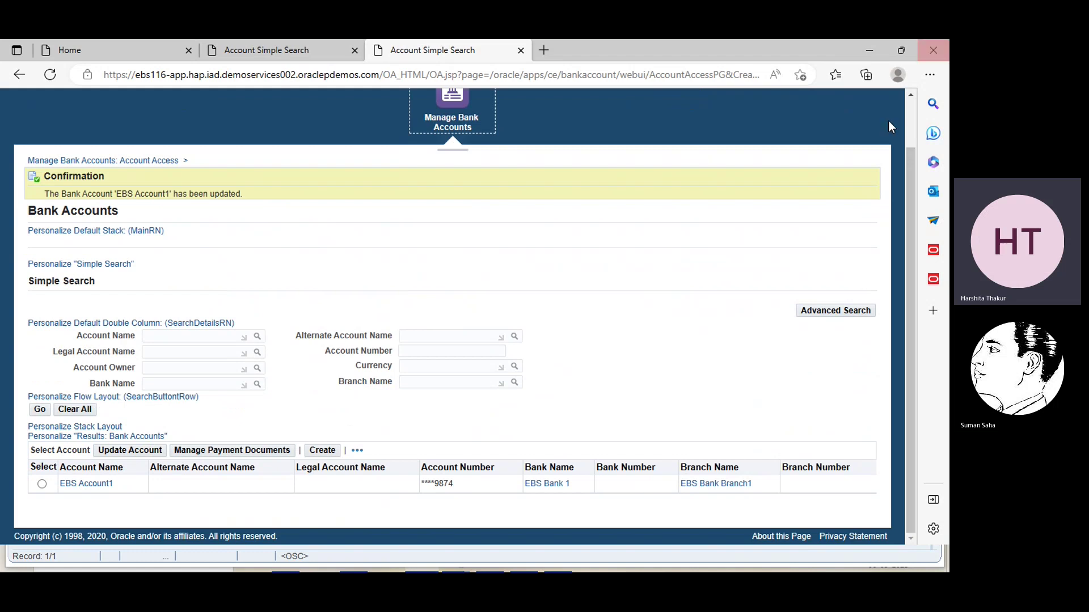
scroll(913, 107, "up", 2)
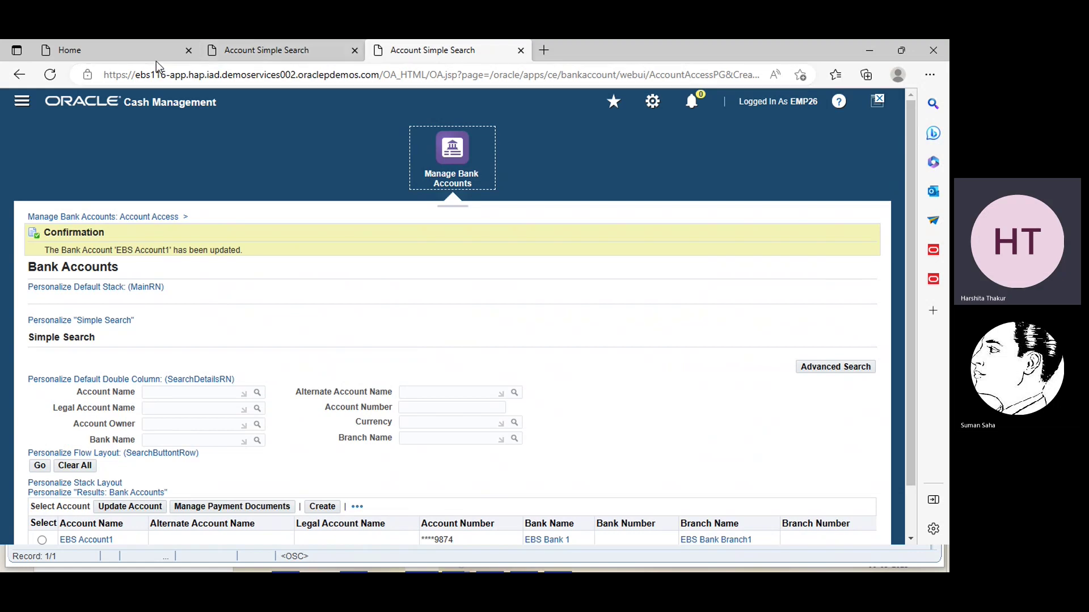
From the Home tab navigator, relaunch Setup > Banks > Bank Accounts.
left_click(104, 49)
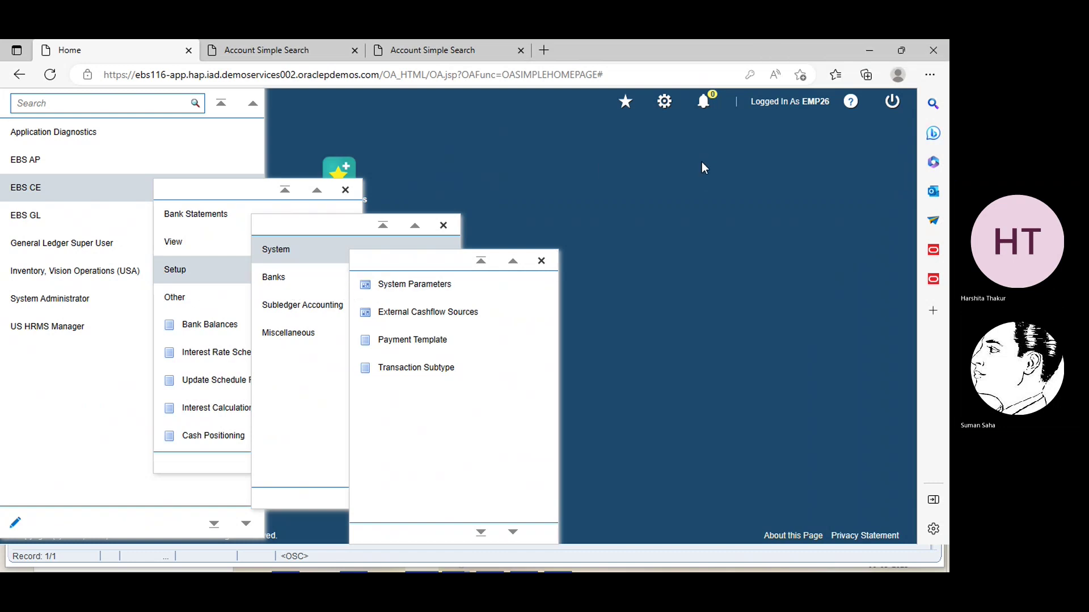
left_click(866, 52)
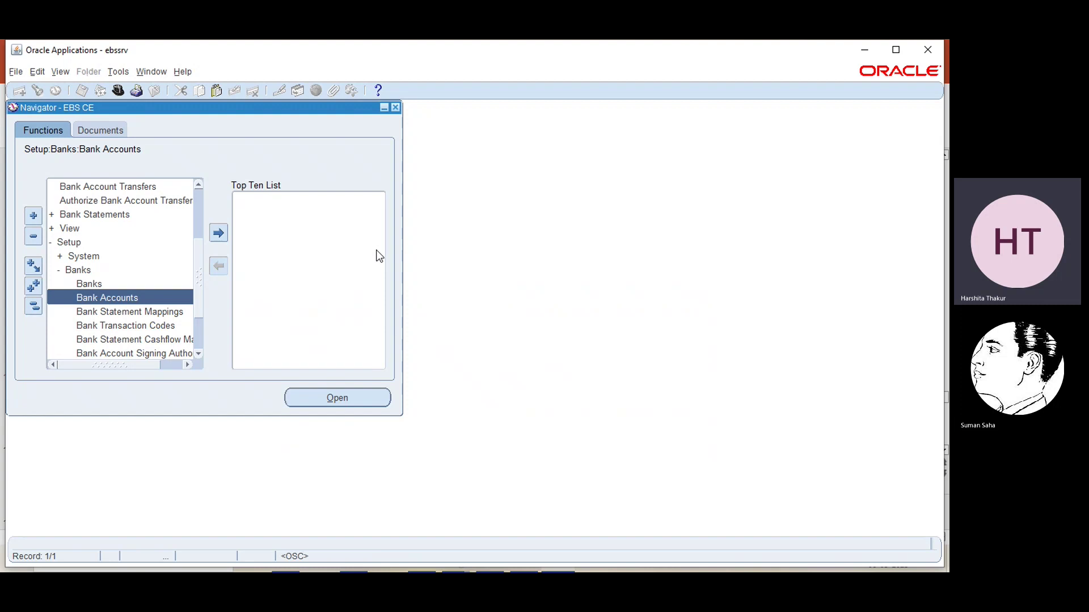
double_click(93, 295)
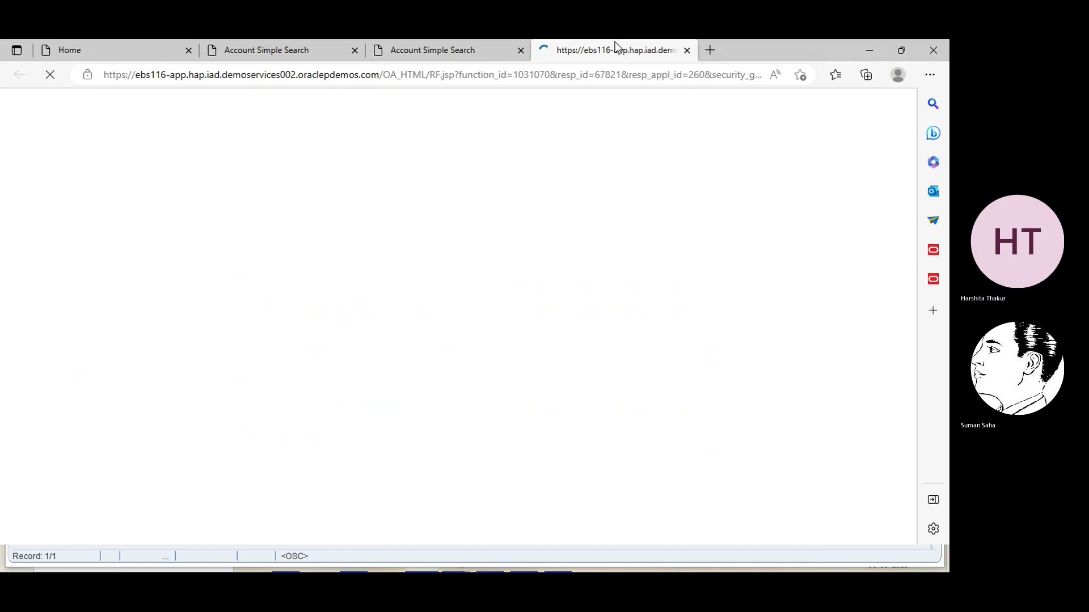
Close the extra search tab and pick EBS Account1 from an Account Name lookup for 'ebs'.
left_click(520, 50)
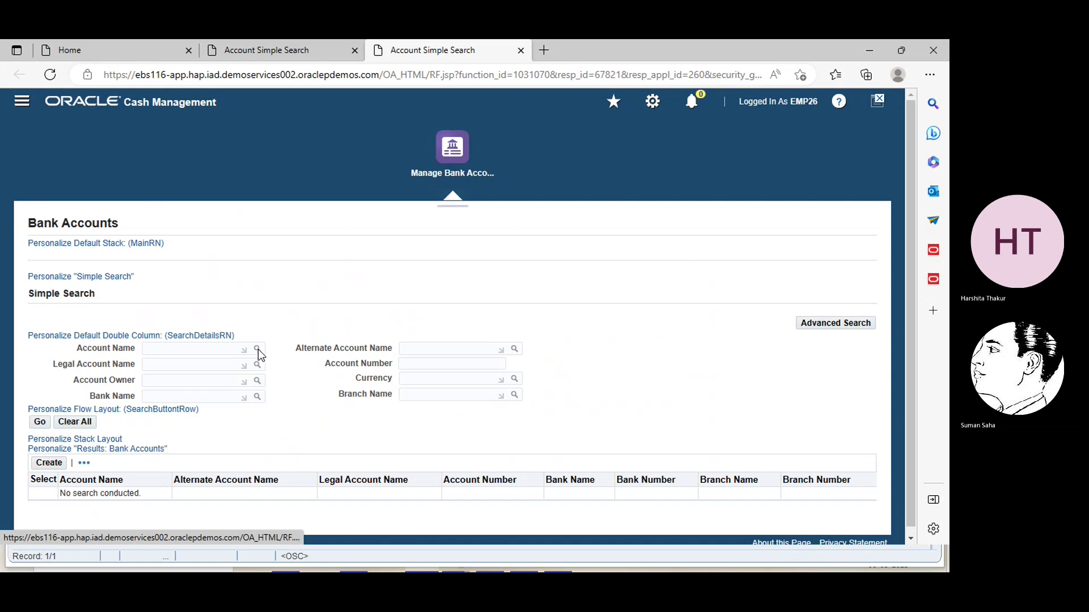
left_click(257, 348)
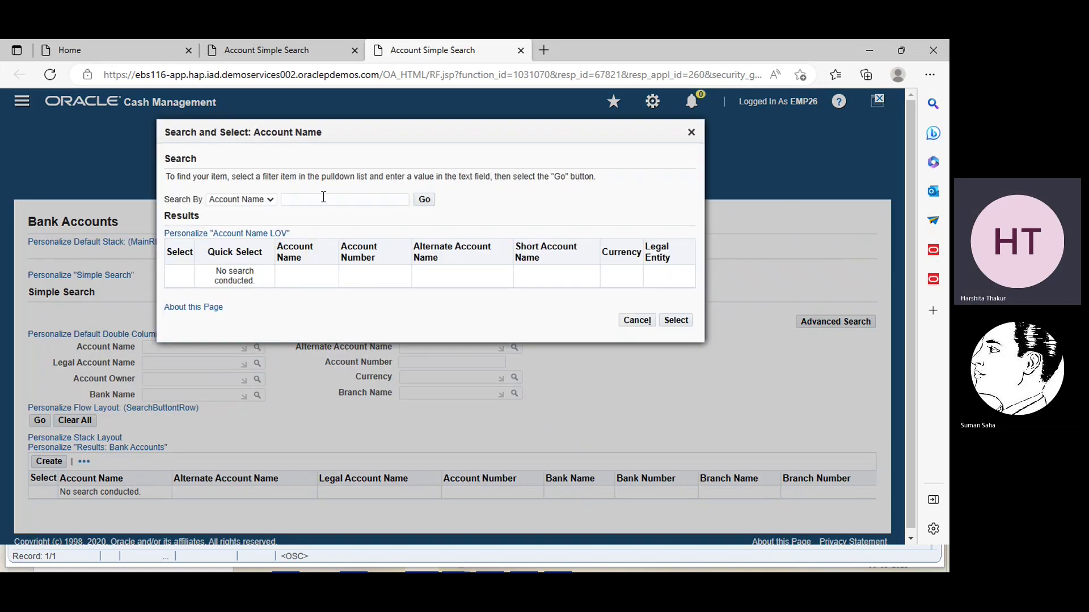
left_click(302, 199)
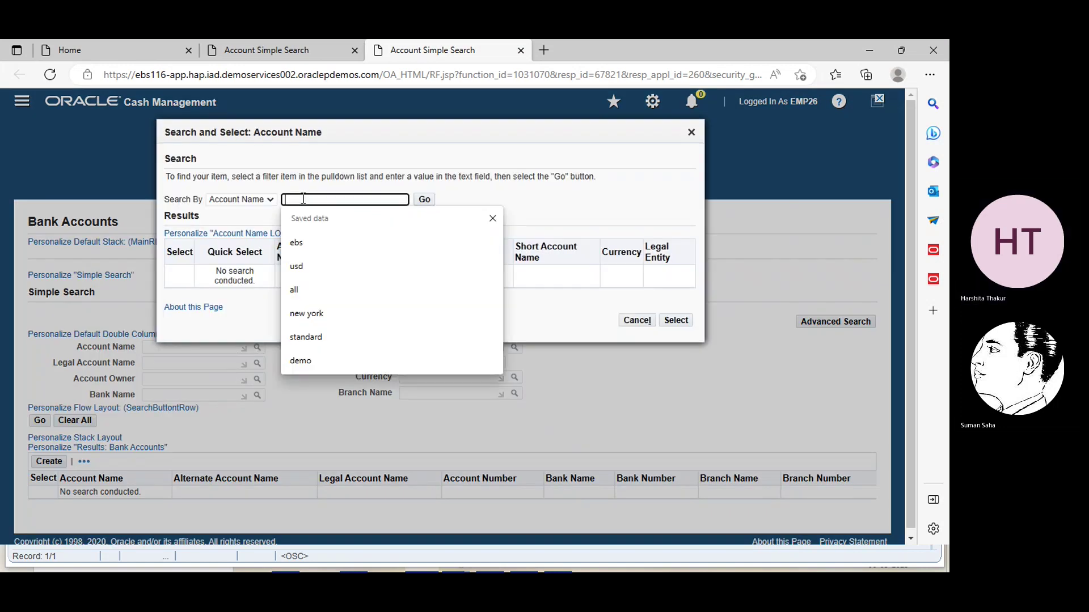
left_click(292, 238)
left_click(430, 205)
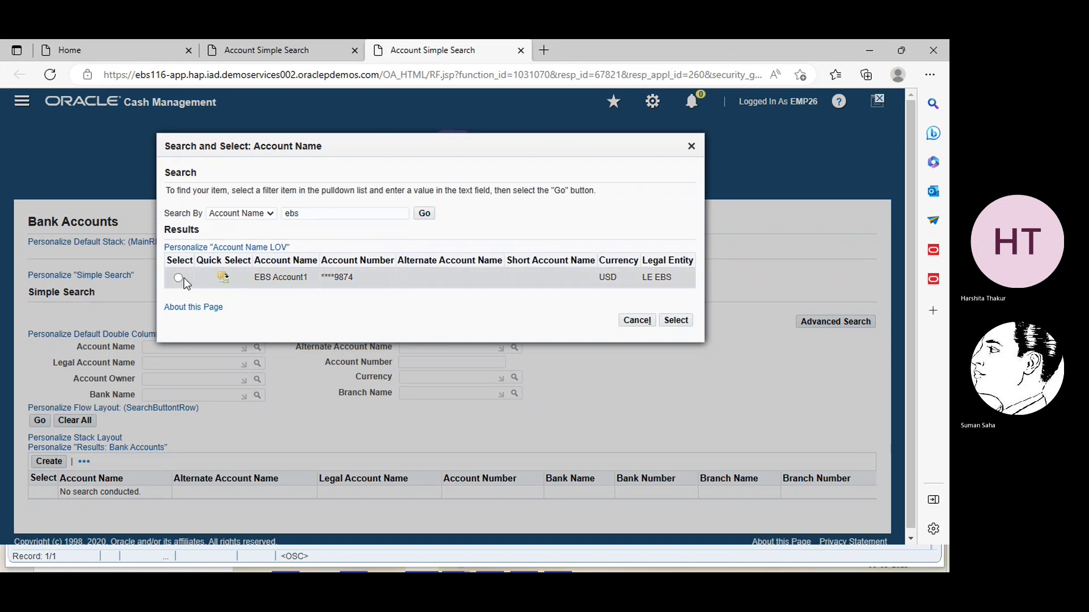
left_click(177, 278)
left_click(675, 320)
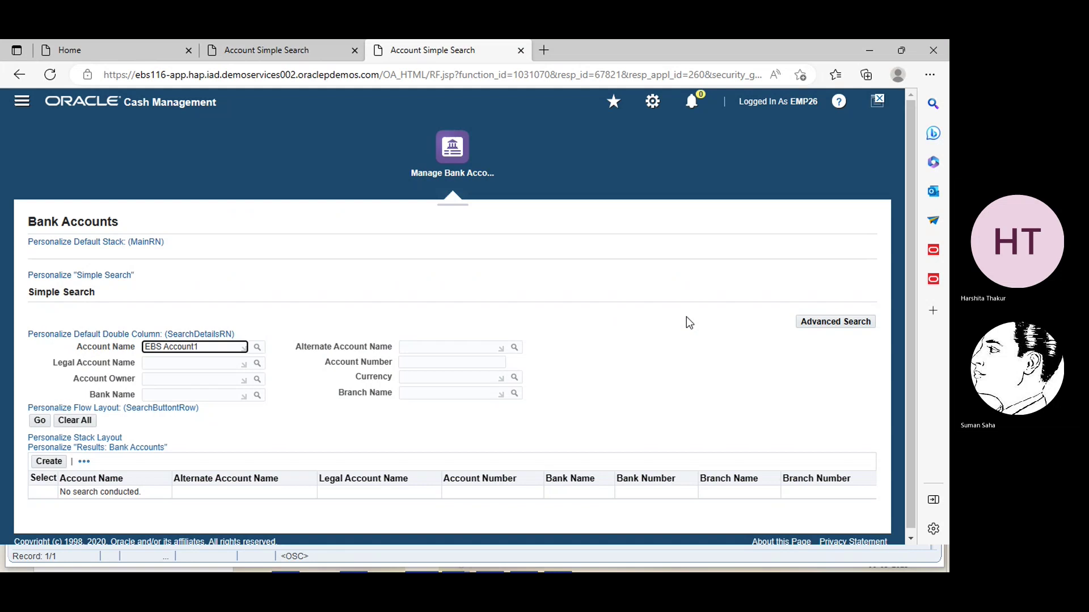
Search for EBS Account1 and select its row in the results.
left_click(42, 422)
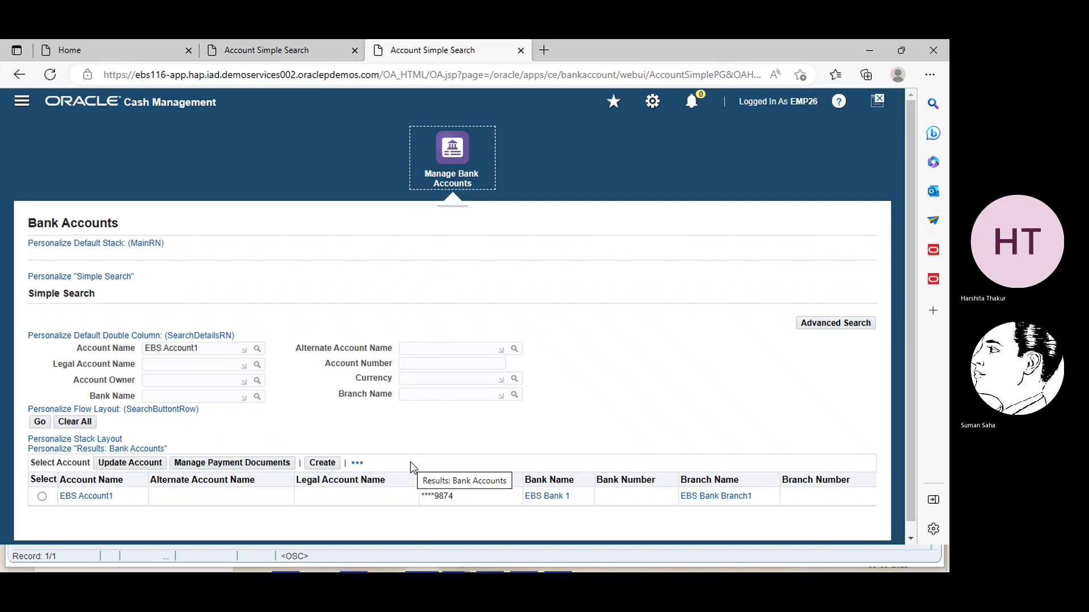
left_click(910, 540)
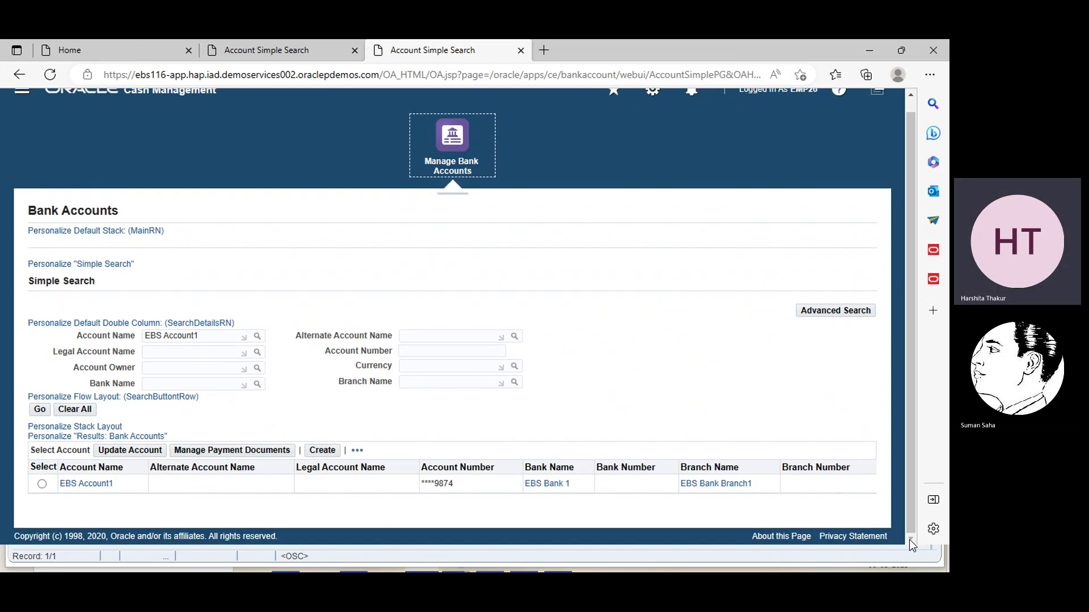
left_click(42, 484)
scroll(307, 437, "up", 1)
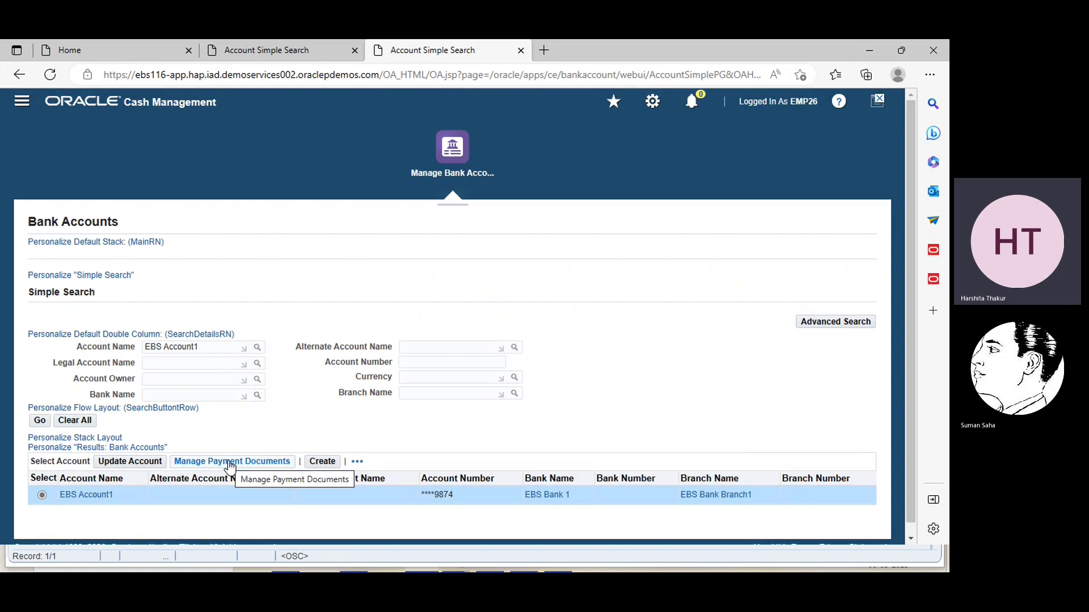
Start a new EBS Account1 payment document named BBS Check with Prenumbered Stock paper.
left_click(228, 463)
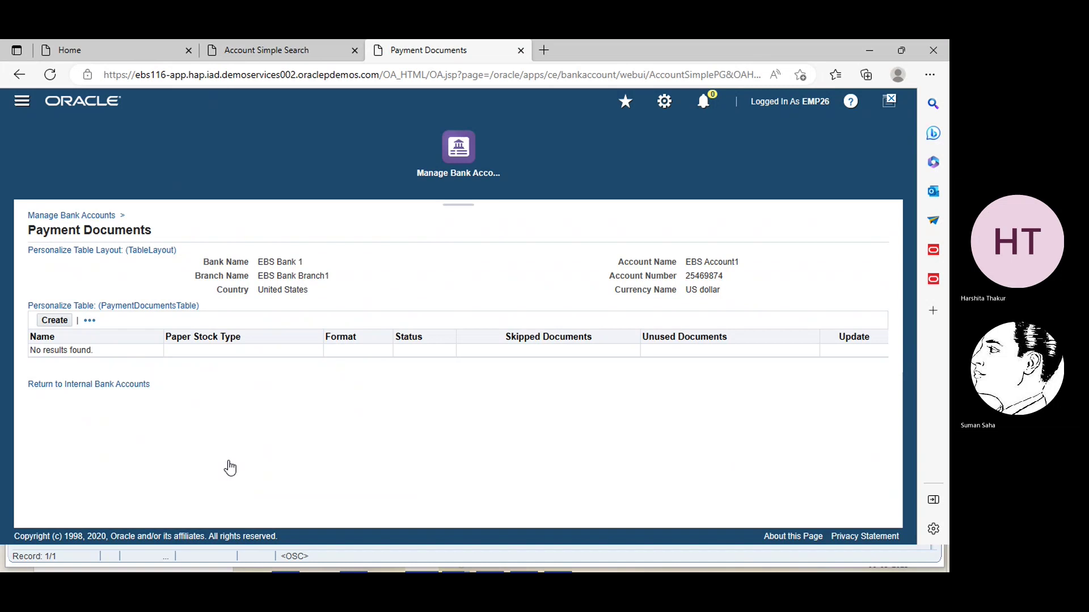
left_click(56, 324)
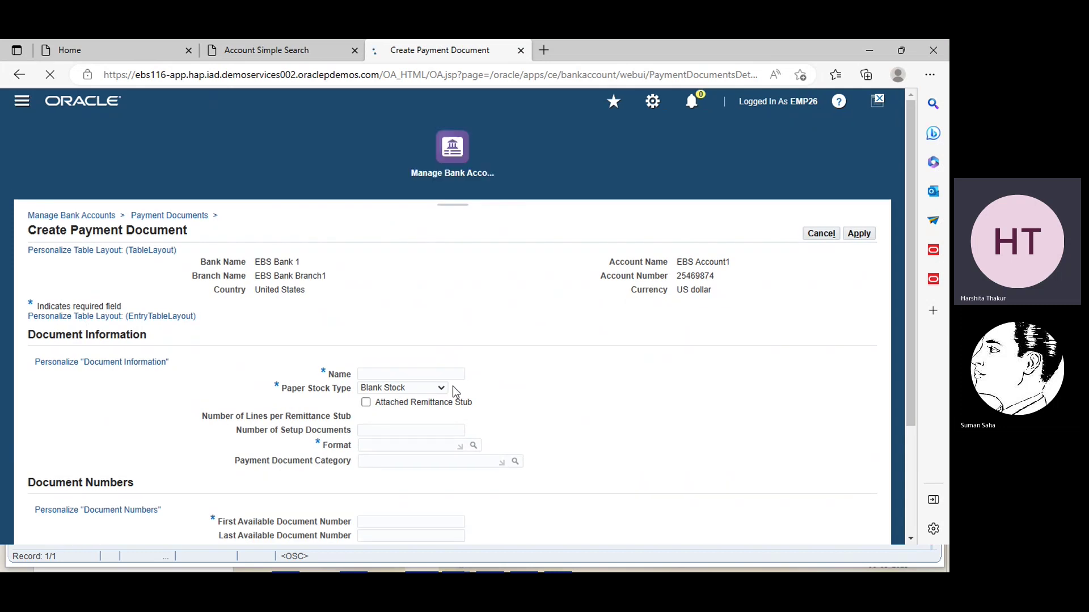
left_click(427, 374)
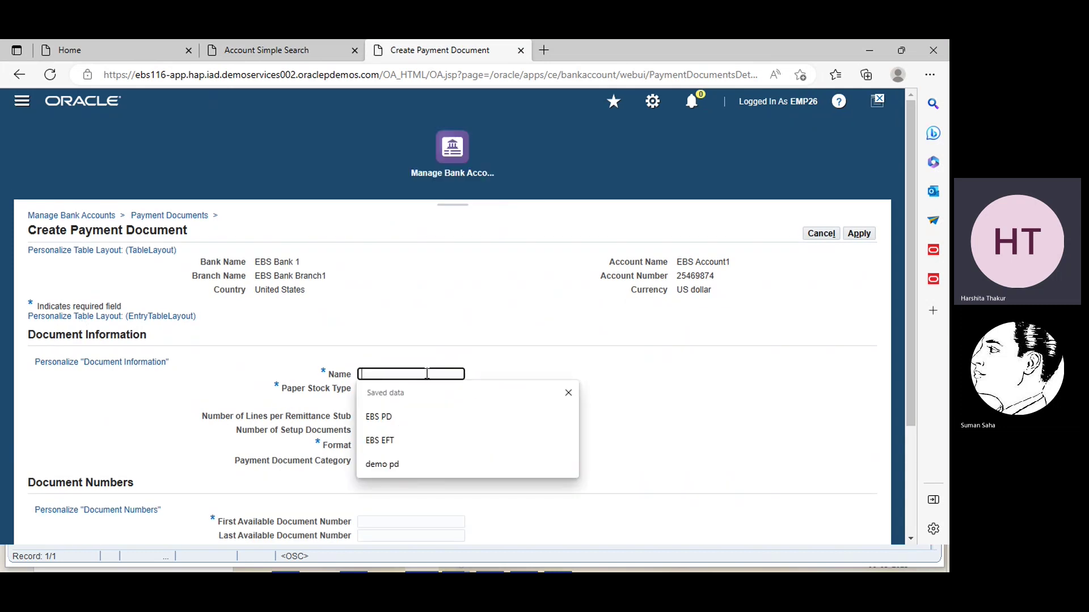
key("Escape")
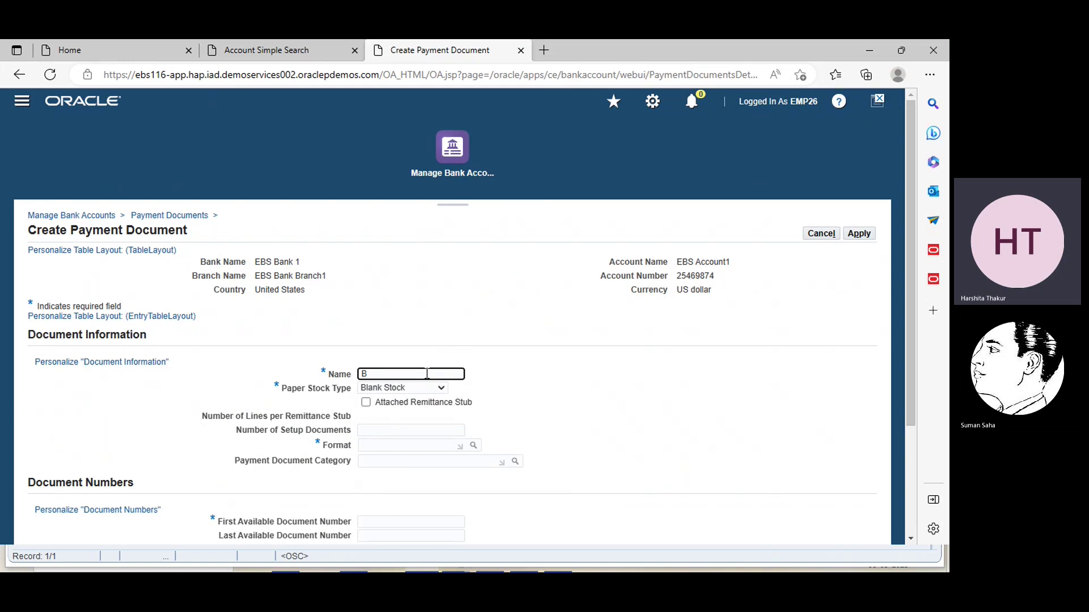
type("BBS Check")
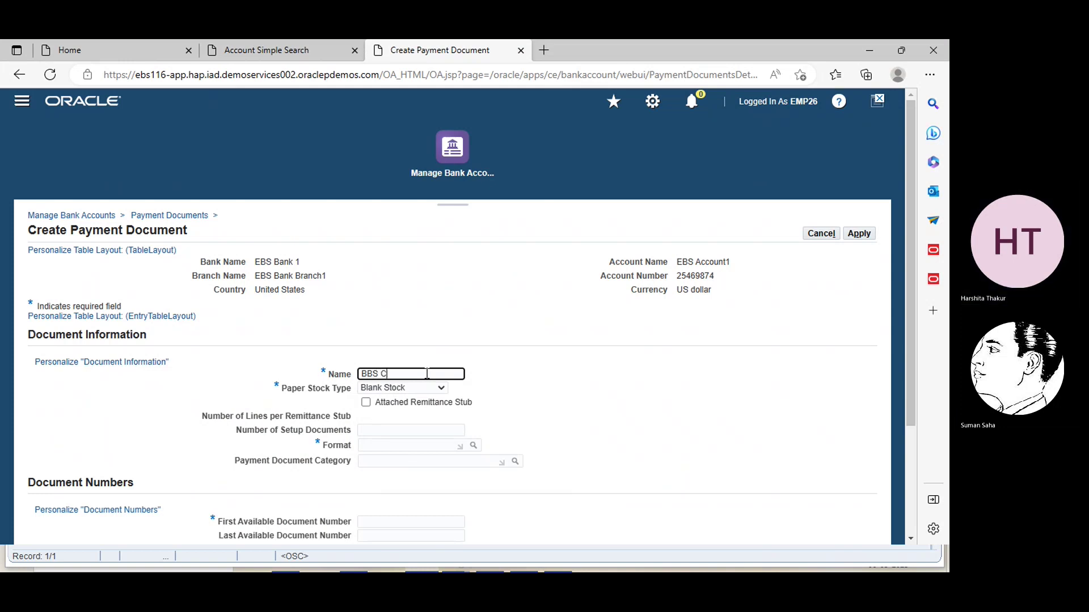
left_click(579, 376)
left_click_drag(496, 384, 445, 394)
left_click(442, 390)
left_click(431, 415)
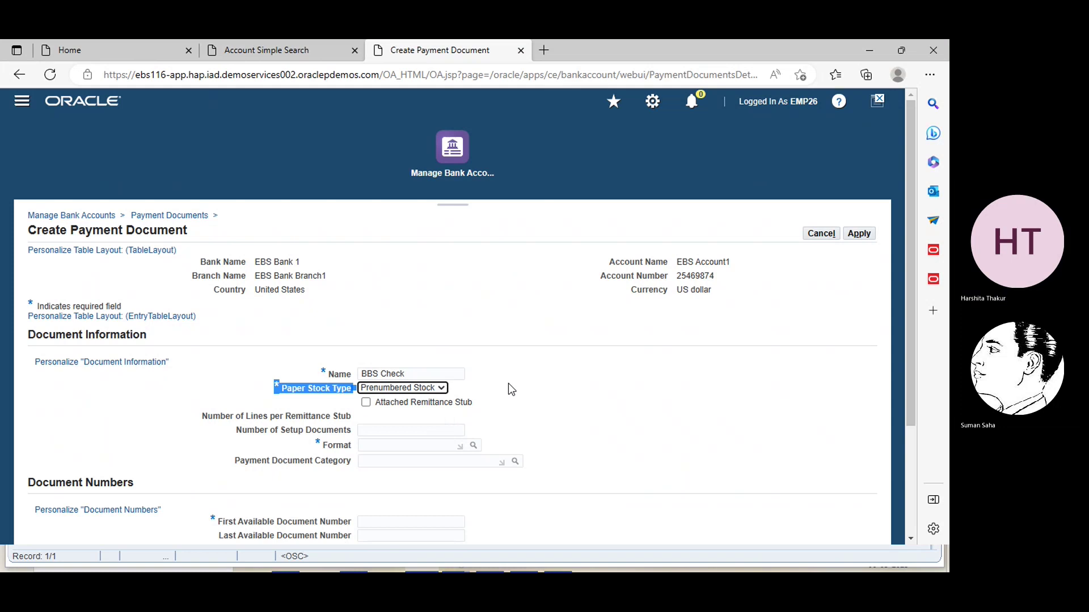
Search formats for 'laser%' and assign Laser Check Format to the document.
left_click(475, 447)
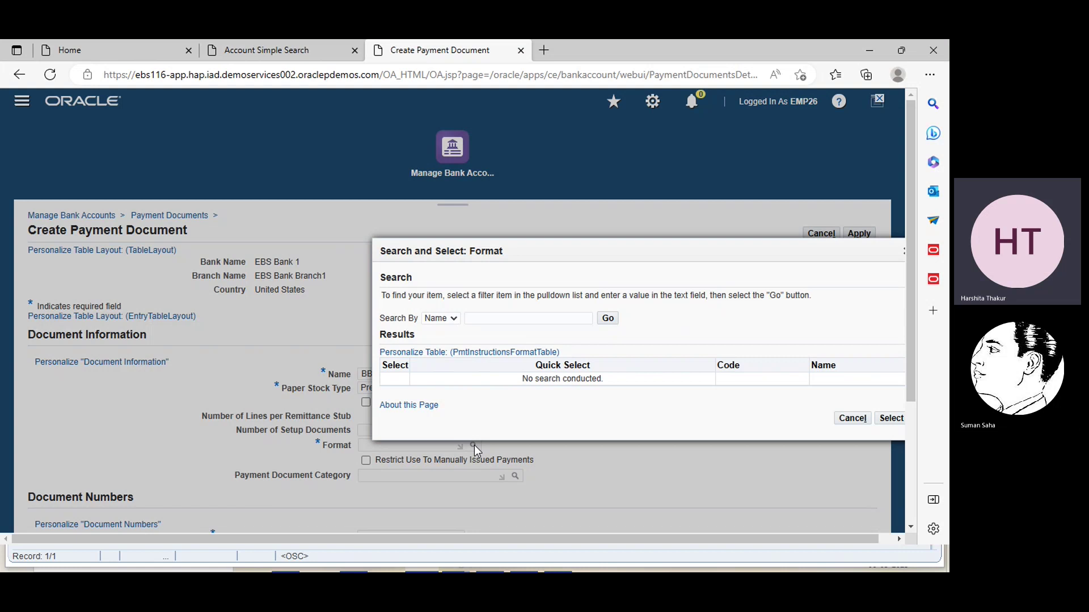
left_click(526, 318)
type("l")
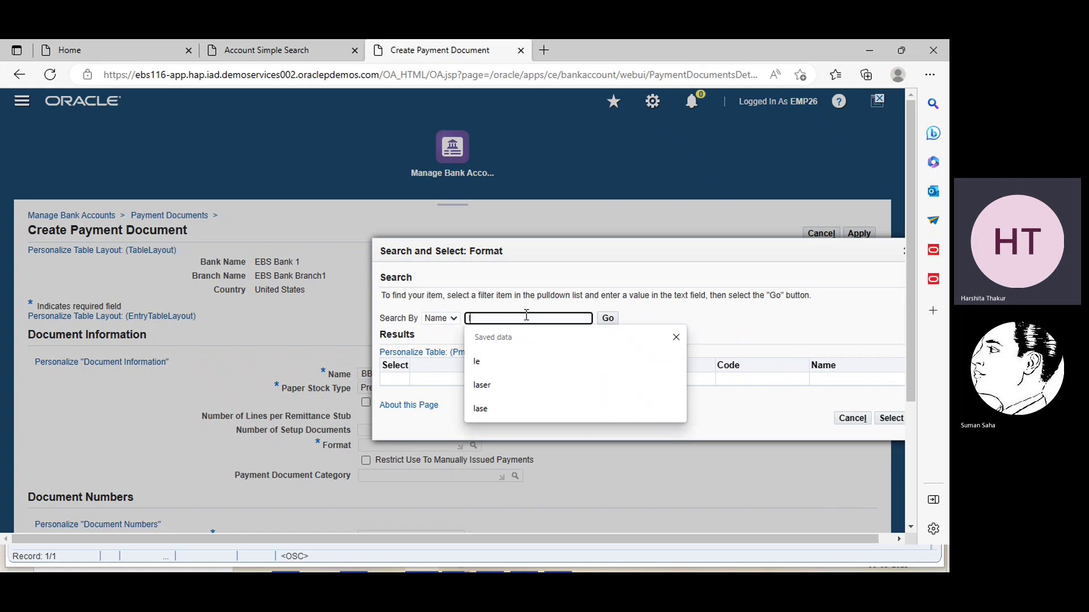
type("aser%")
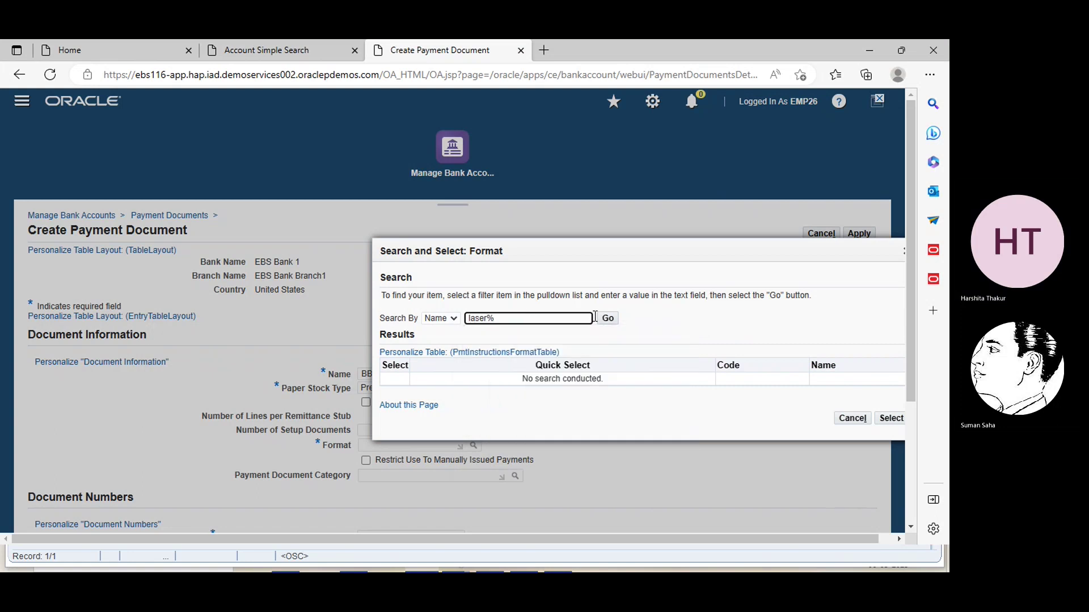
left_click(609, 319)
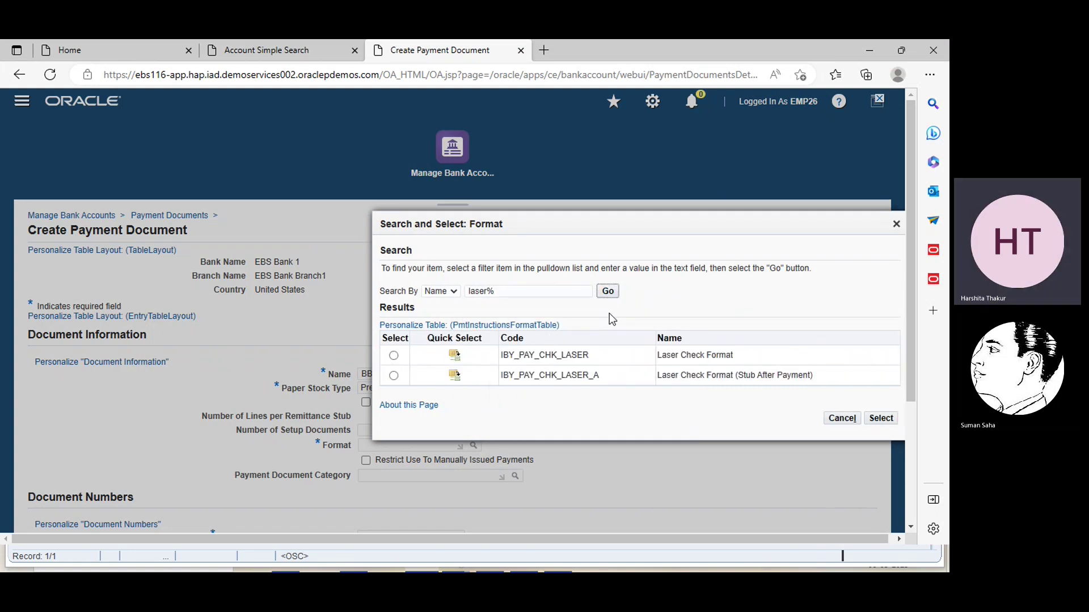
left_click(394, 355)
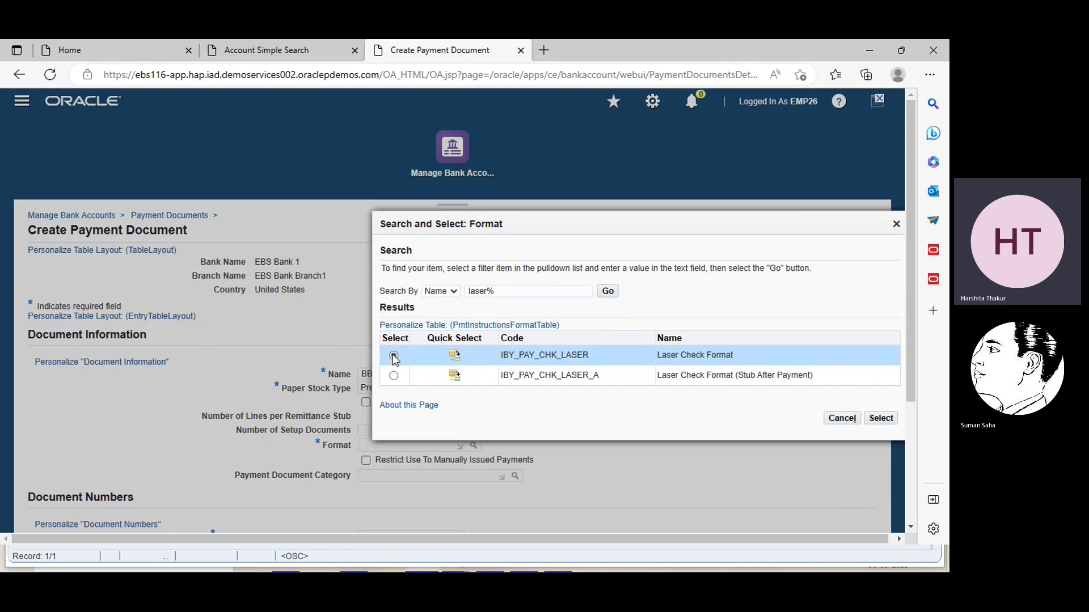
left_click(881, 418)
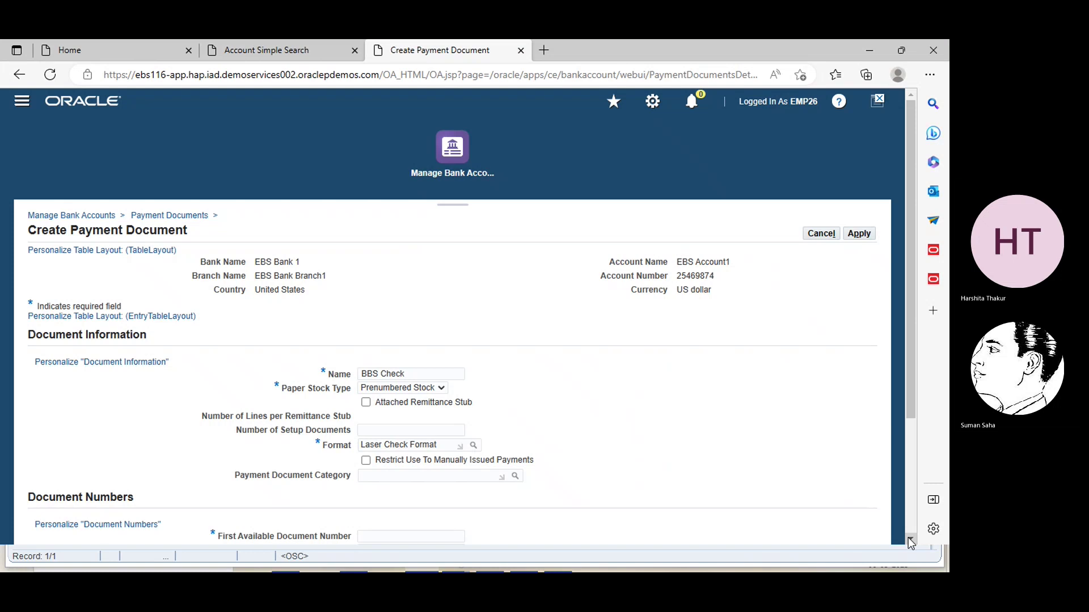
scroll(910, 542, "down", 3)
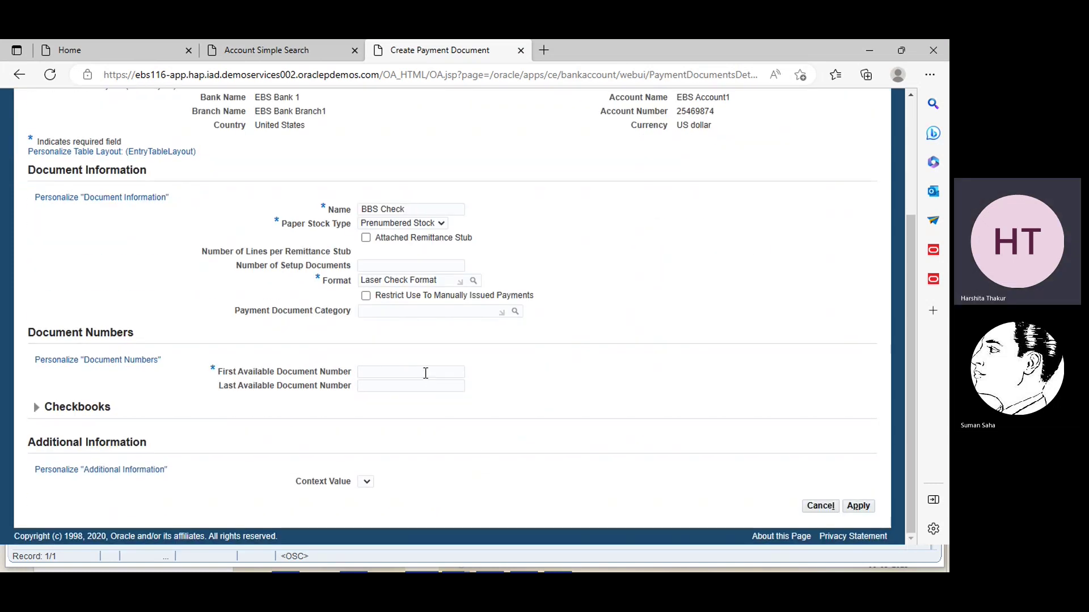
Give BBS Check document numbers 1000000 to 1000100 and apply to create it.
left_click(426, 372)
left_click(384, 413)
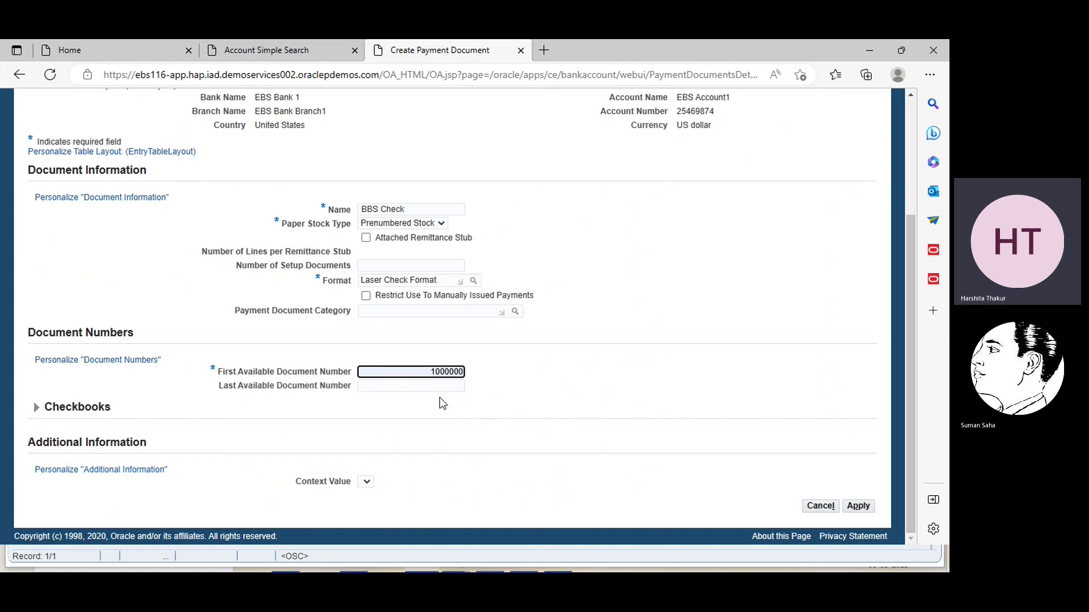
left_click(430, 386)
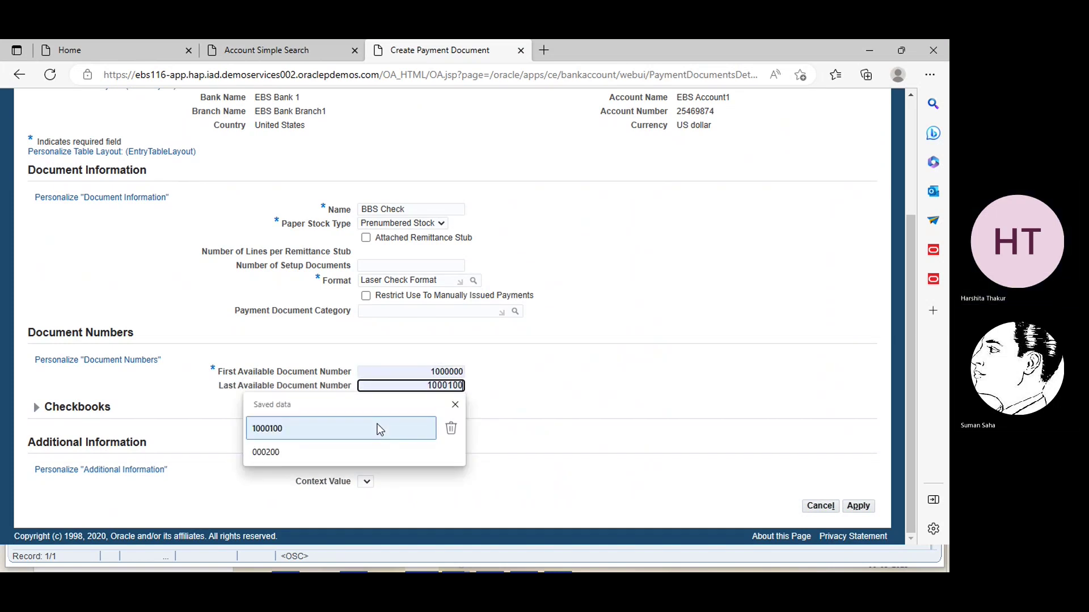
left_click(379, 429)
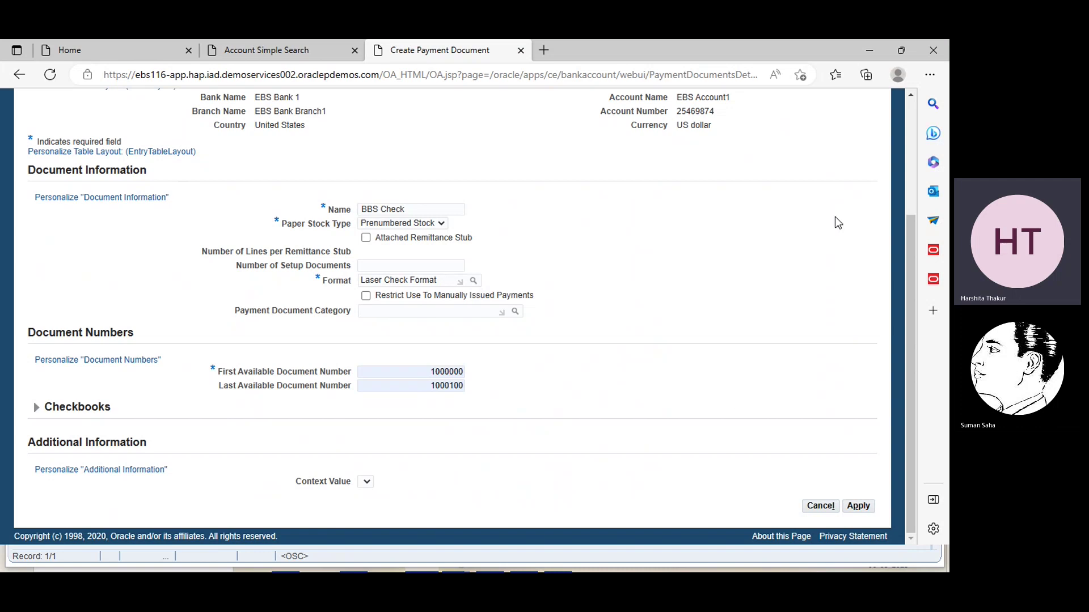
left_click(911, 125)
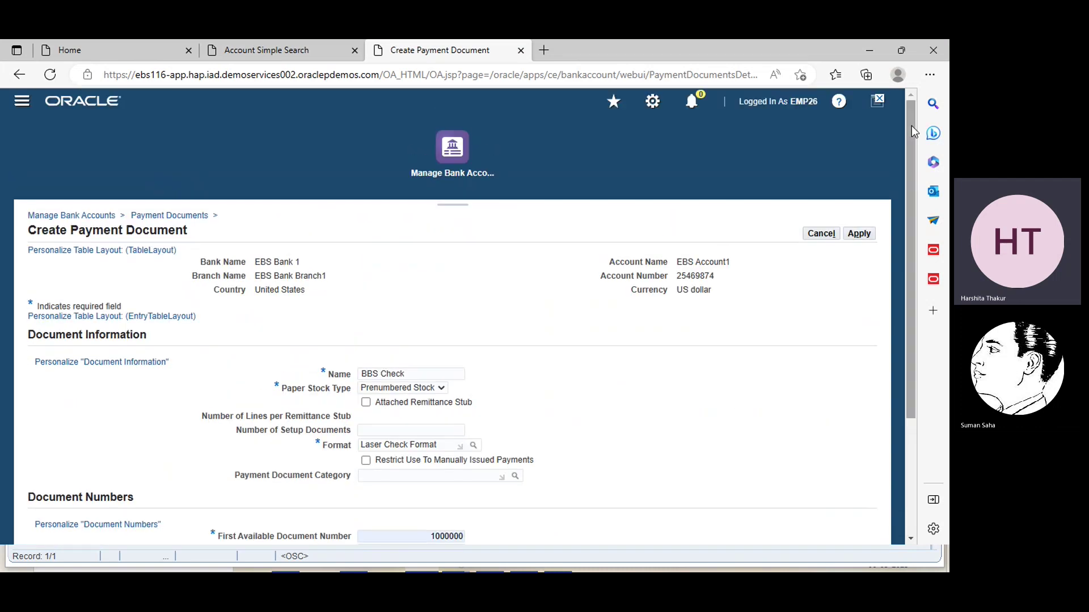
left_click(858, 237)
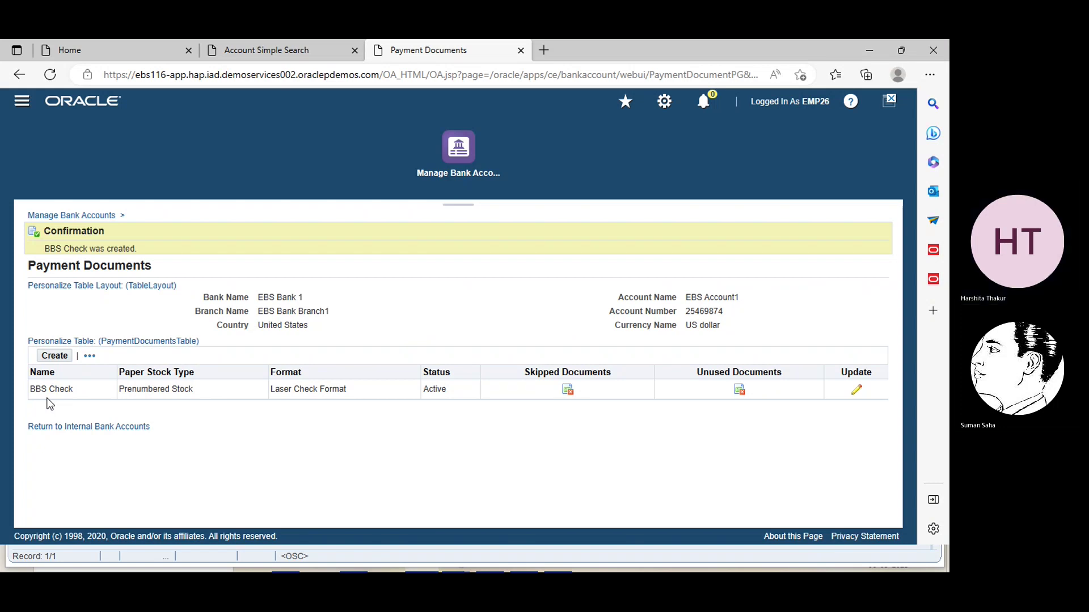
Rename BBS Check to EBS Check, save it, and minimize the browser to the Navigator.
left_click(856, 390)
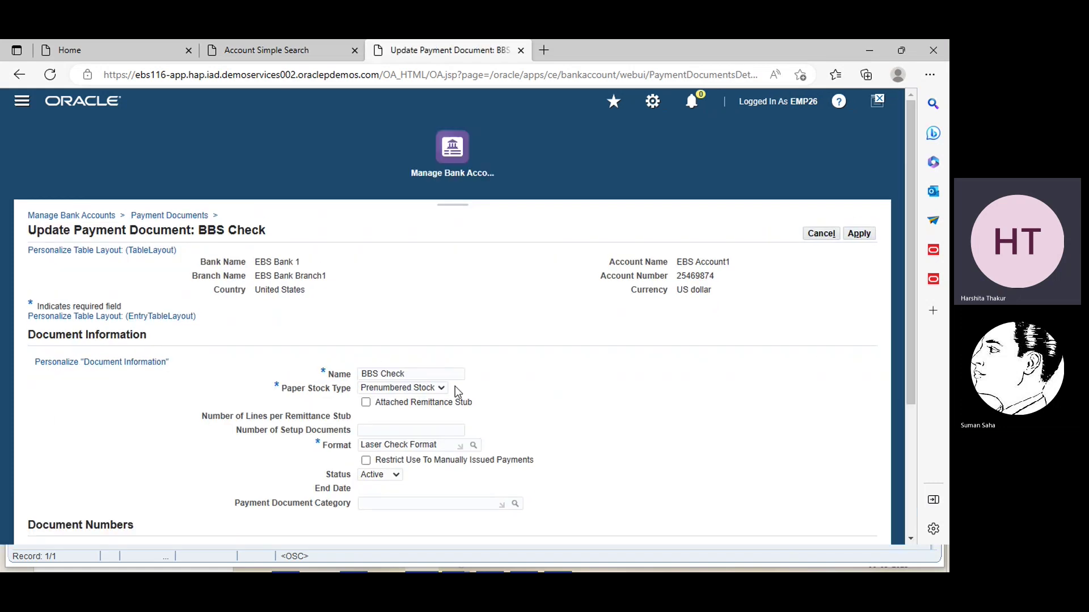
left_click(366, 374)
key("BackSpace")
type("E")
left_click(624, 389)
left_click(858, 233)
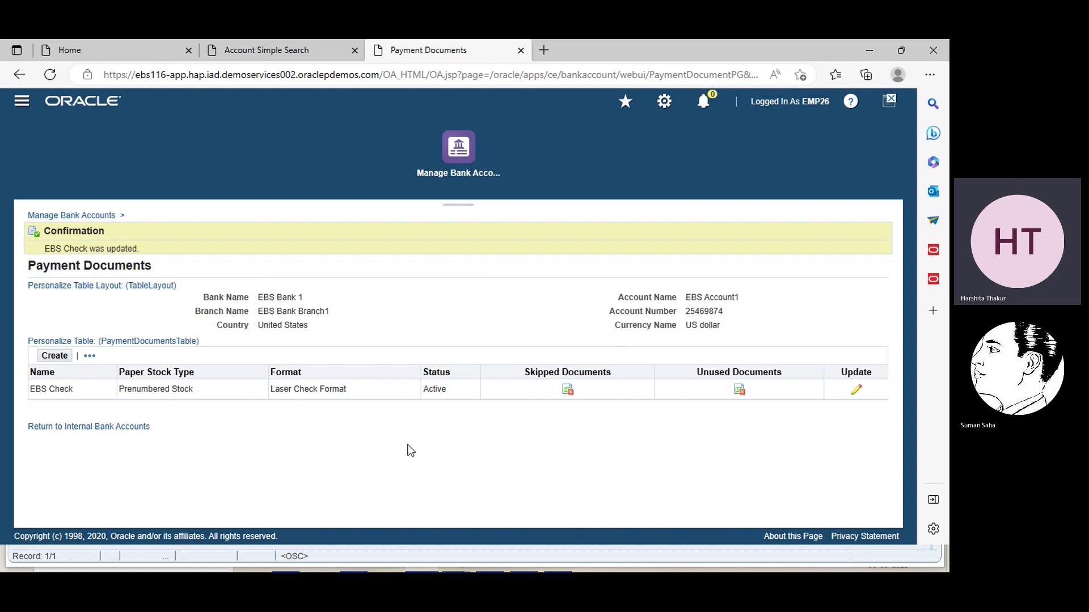
left_click(871, 47)
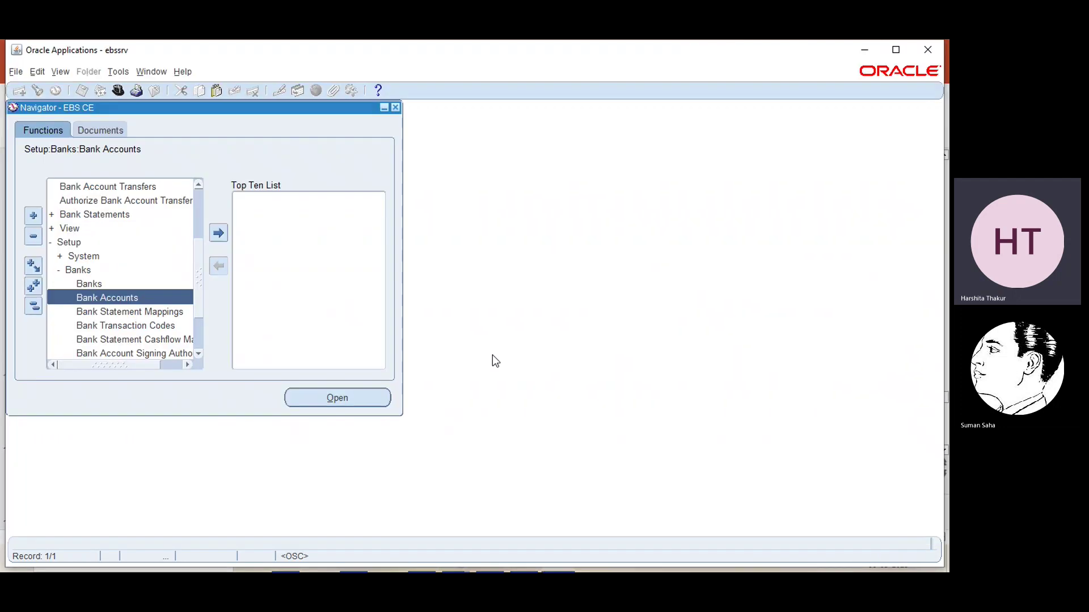
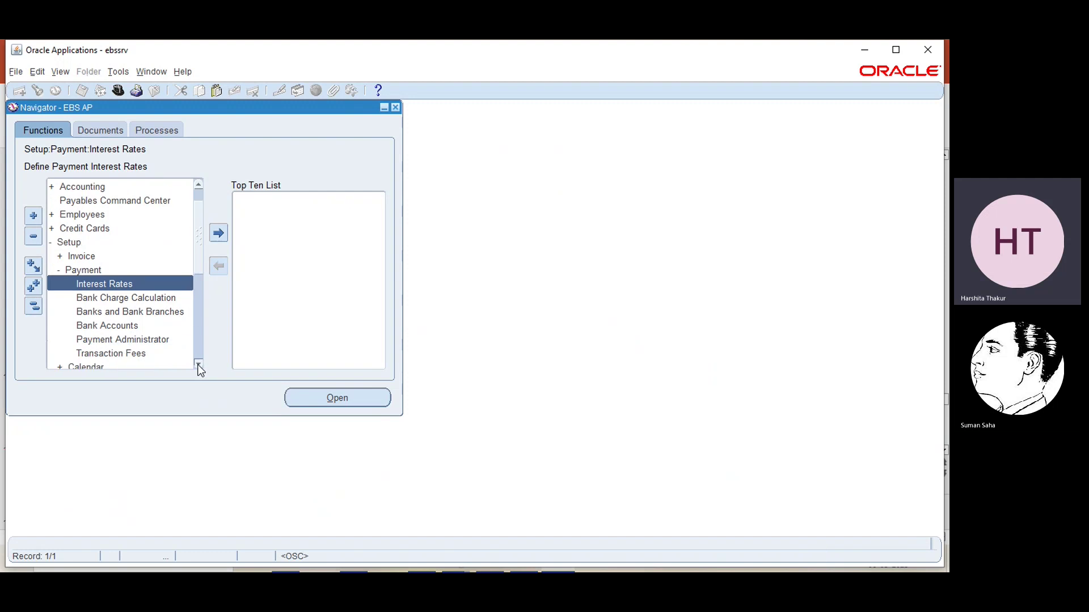
From Payment Administrator, go to the Payment Process Profiles task and start a new profile.
left_click(99, 311)
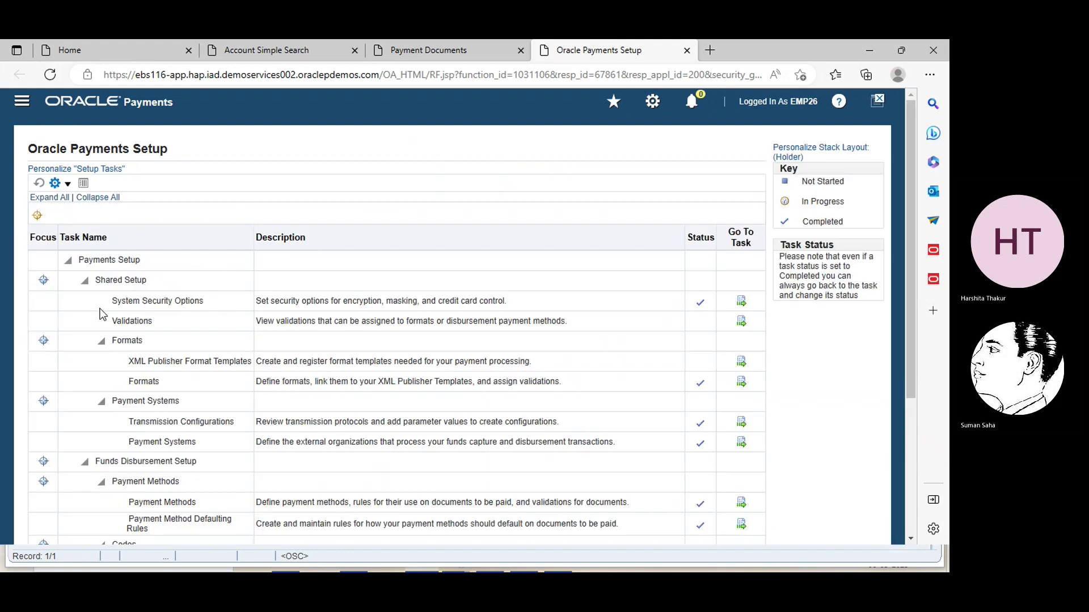
left_click(911, 474)
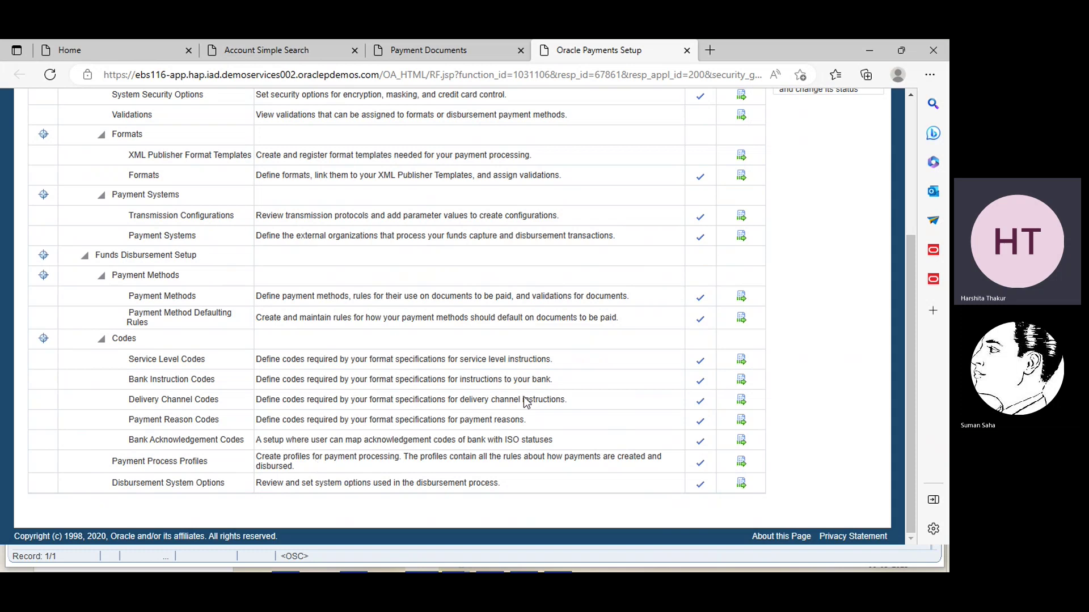
left_click(743, 466)
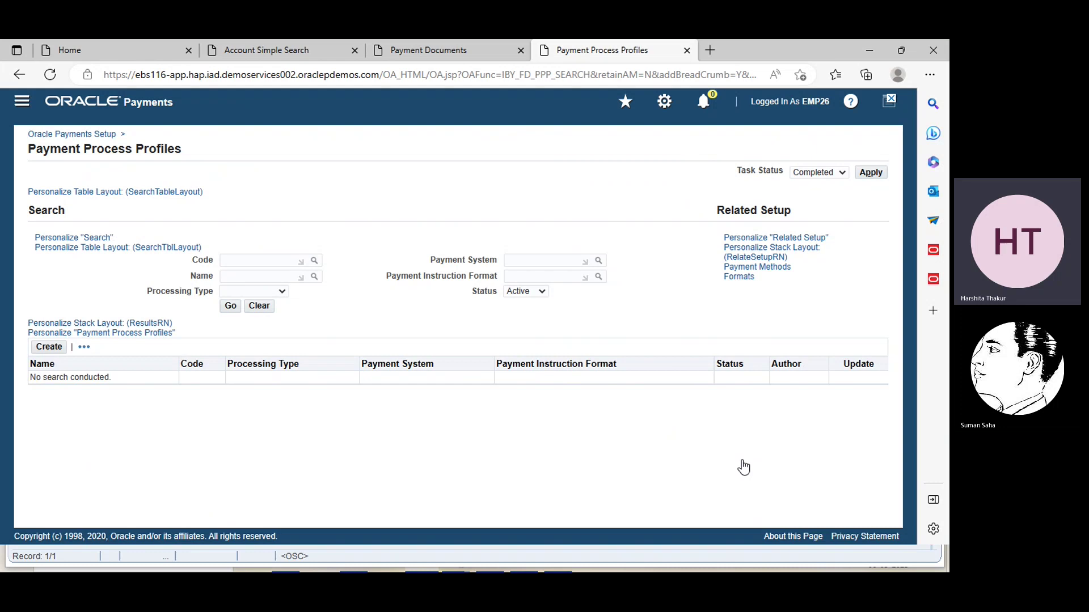
left_click(64, 348)
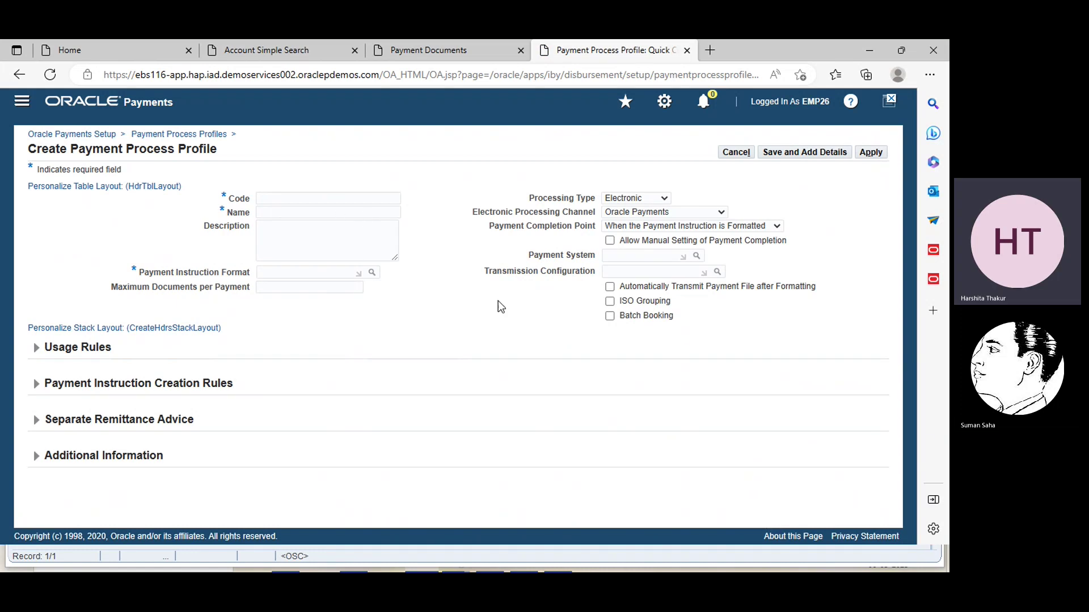
Enter code EBS_PPP and name EBS check PPP for the new profile.
left_click(308, 199)
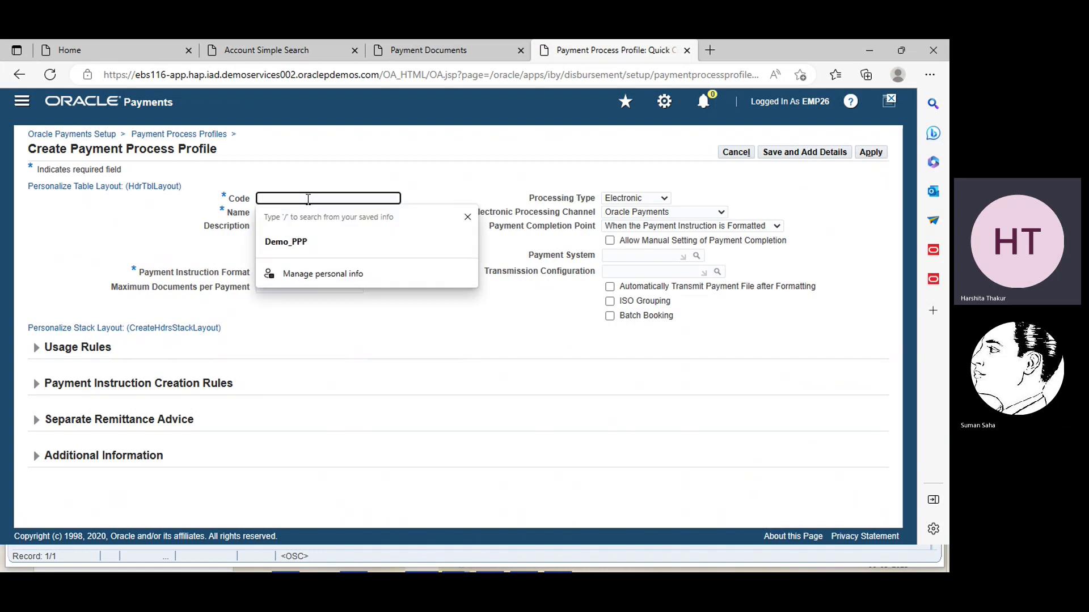
type("EBS_PPP")
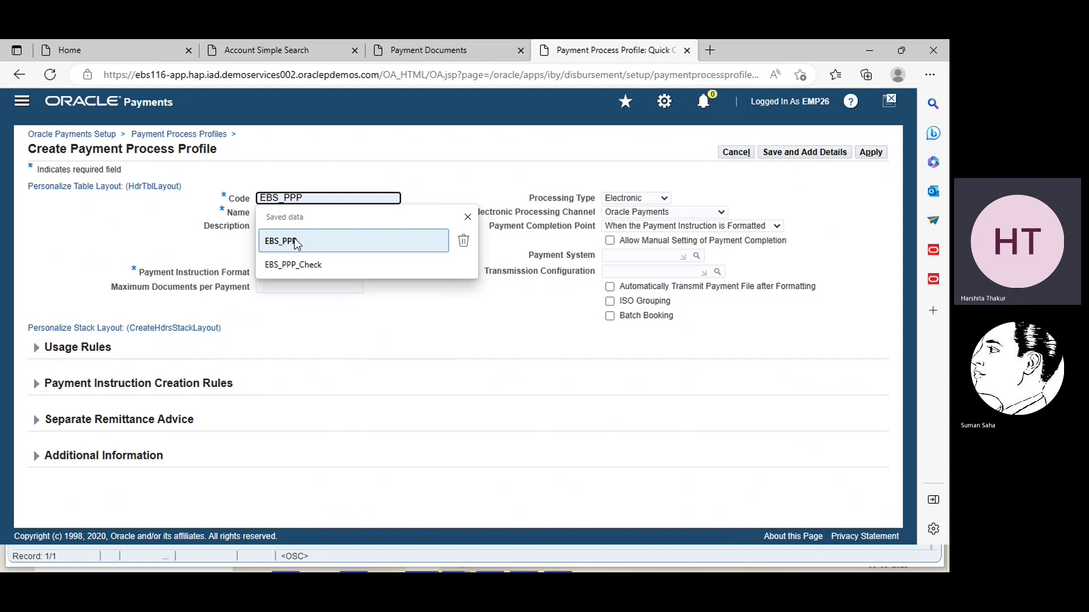
left_click(294, 241)
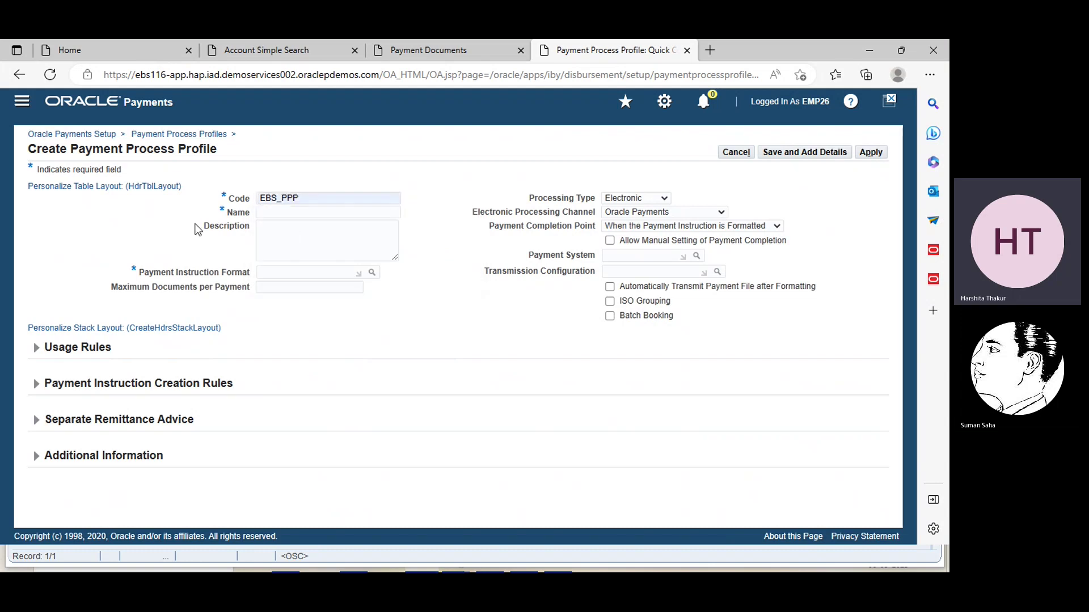
left_click(307, 212)
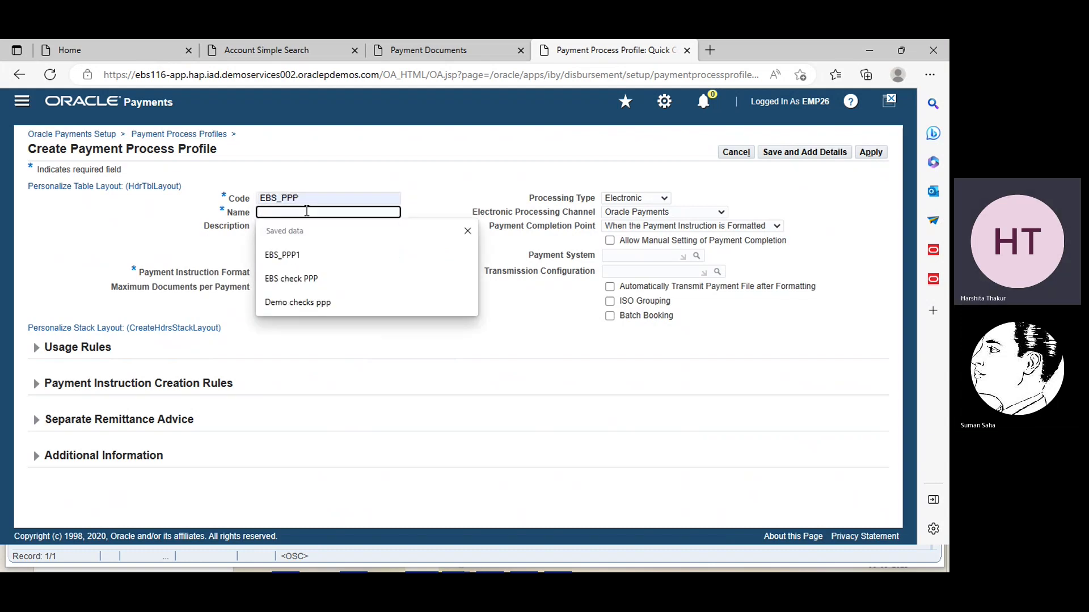
left_click(304, 278)
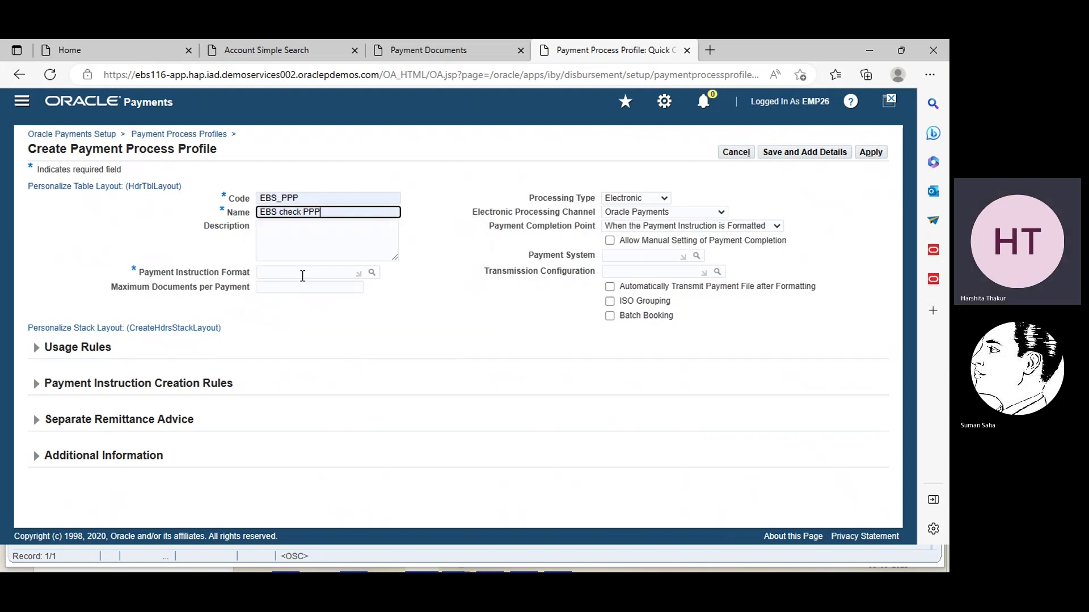
left_click(120, 230)
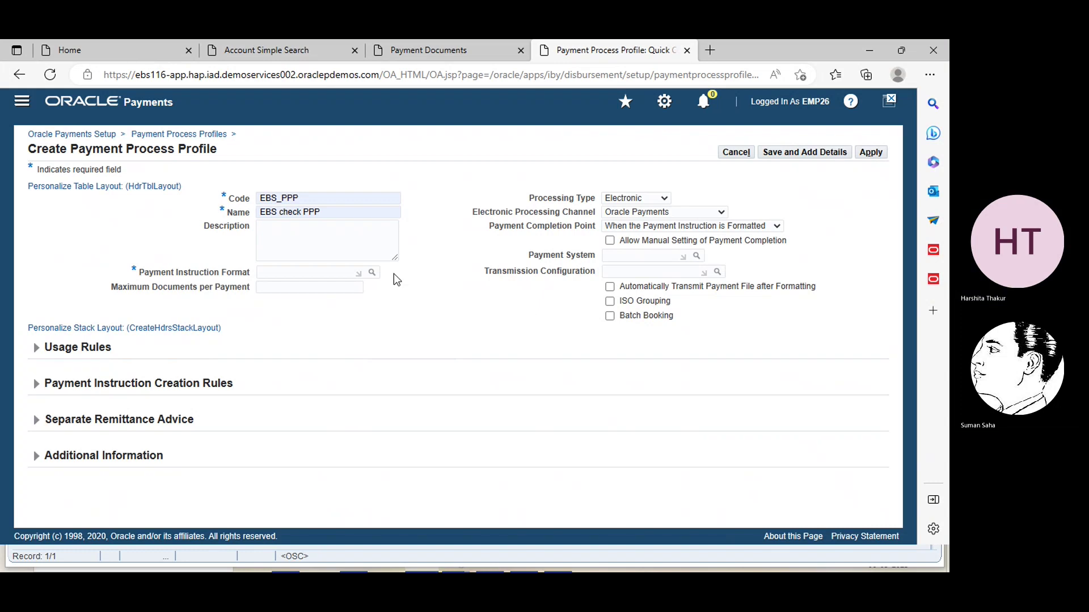
Set the payment instruction format to Laser Check Format, found with a 'laser' search.
left_click(372, 274)
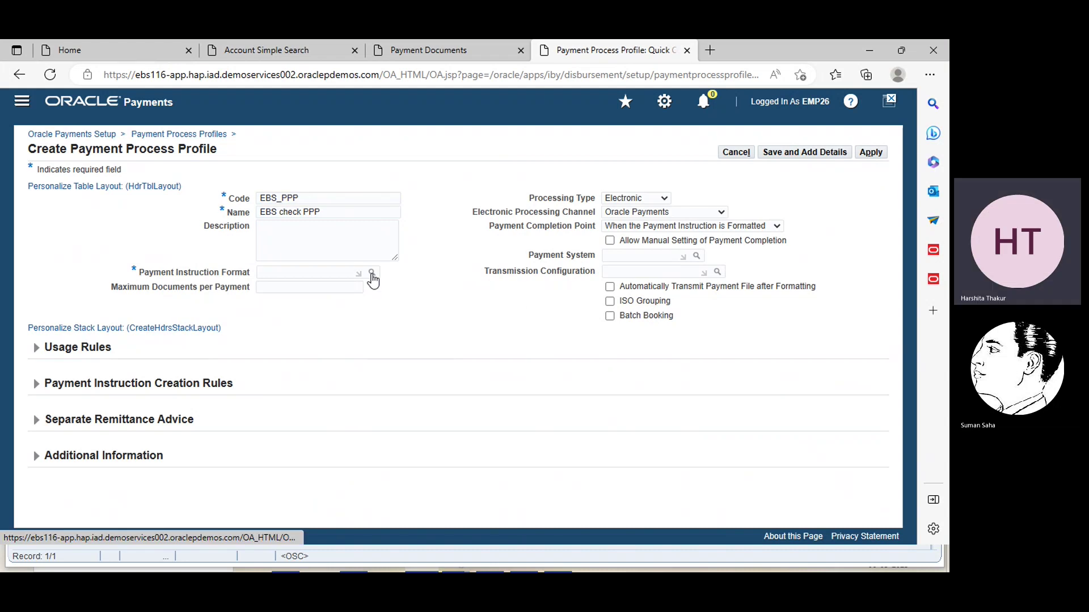
left_click(427, 365)
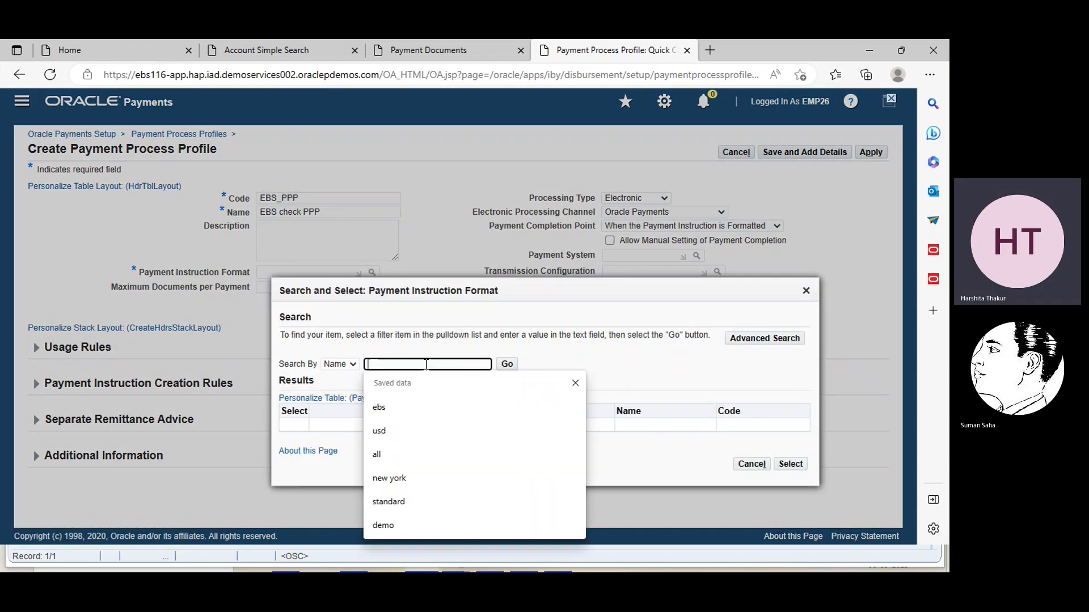
type("laser")
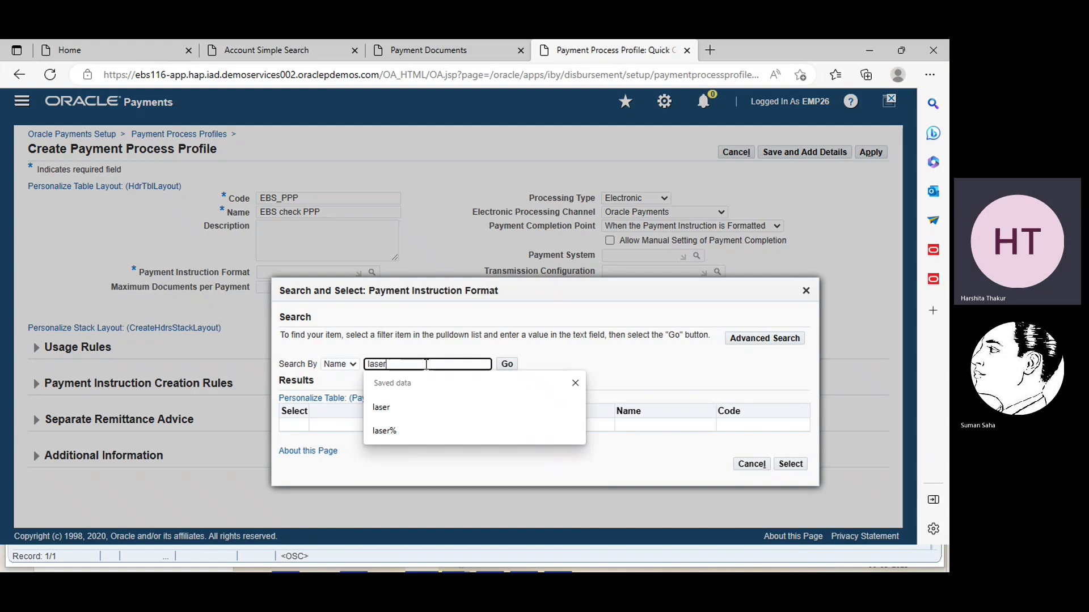
left_click(407, 436)
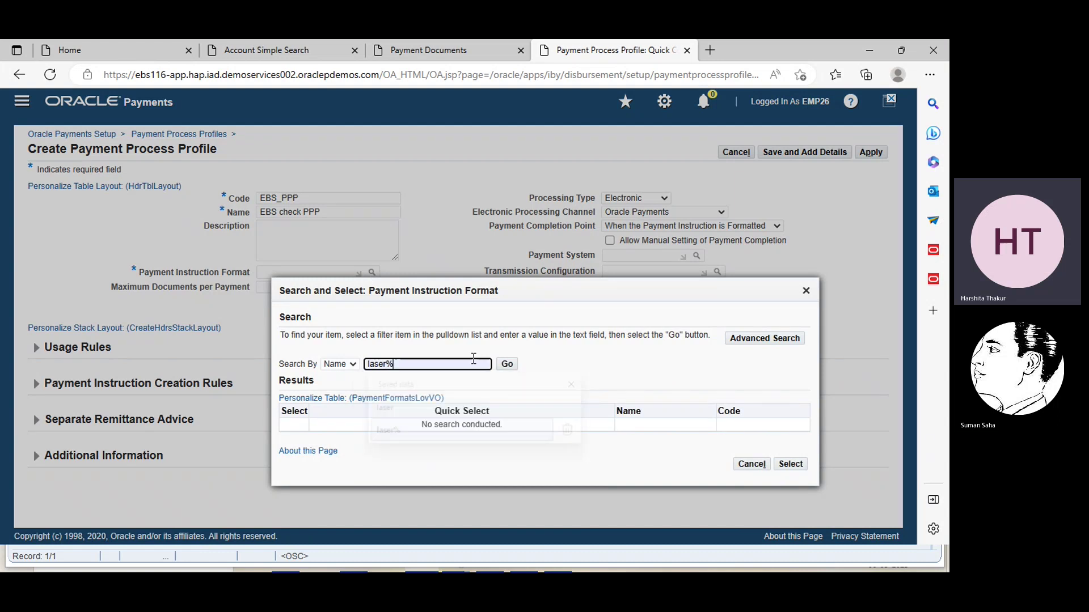
left_click(507, 366)
left_click(292, 449)
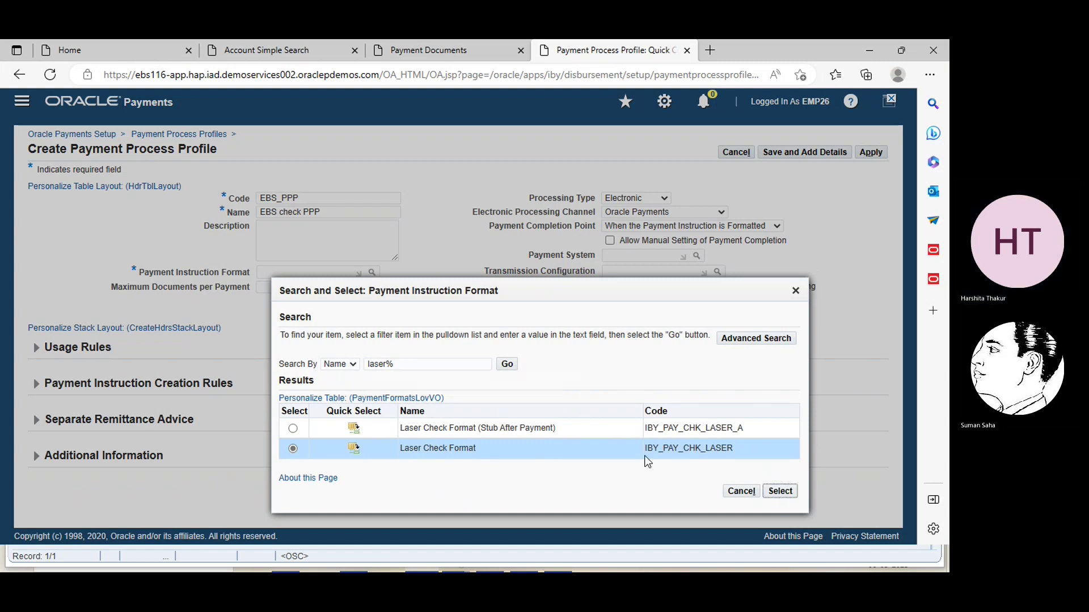
left_click(780, 492)
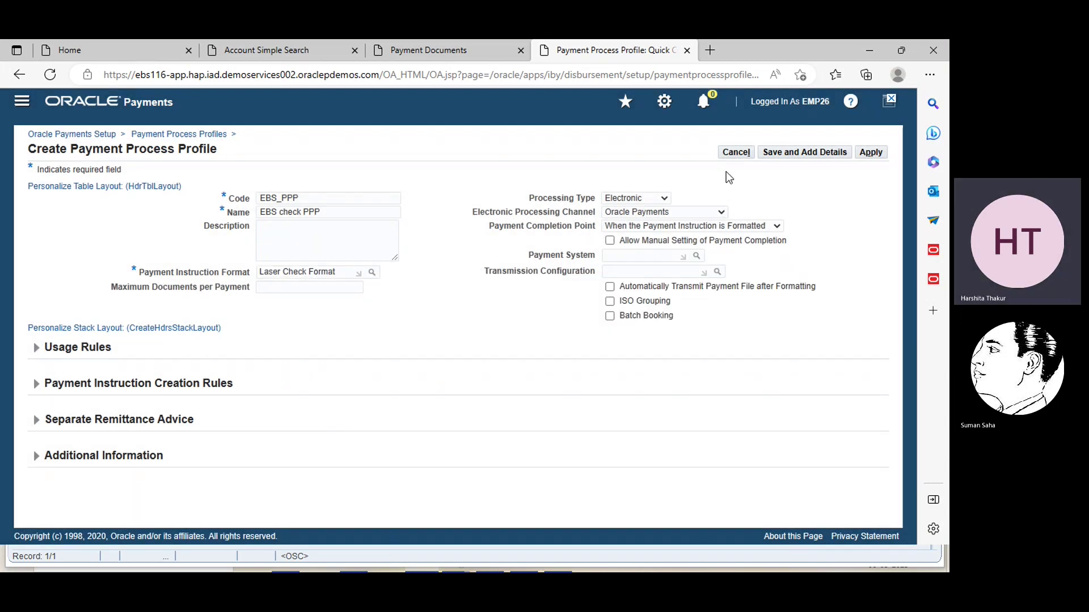
left_click(662, 199)
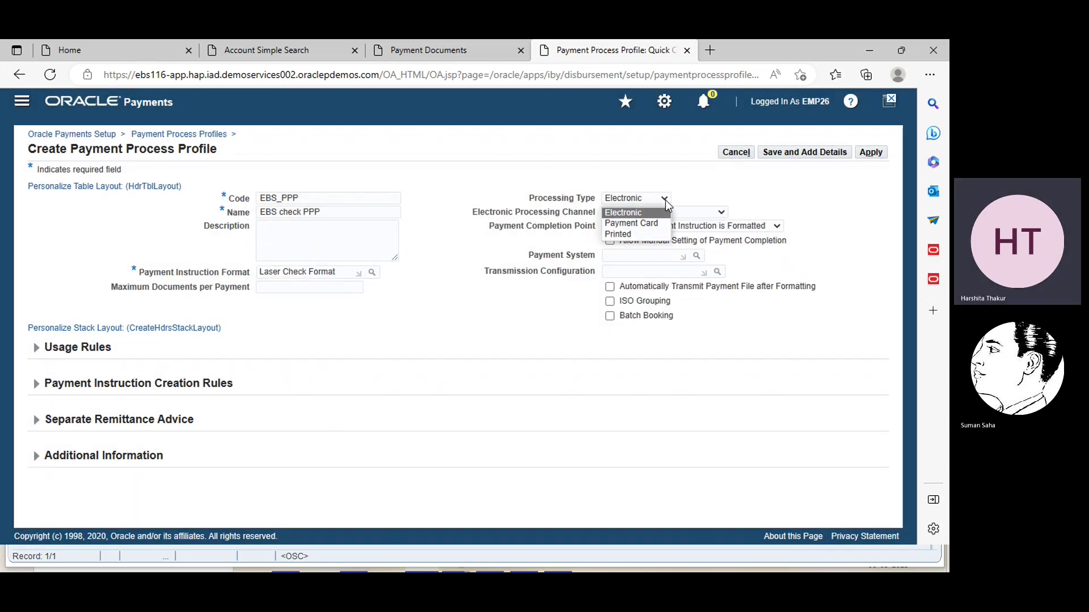
Set processing type to Printed and default payment document to EBS Check, found by searching 'ebs'.
left_click(651, 234)
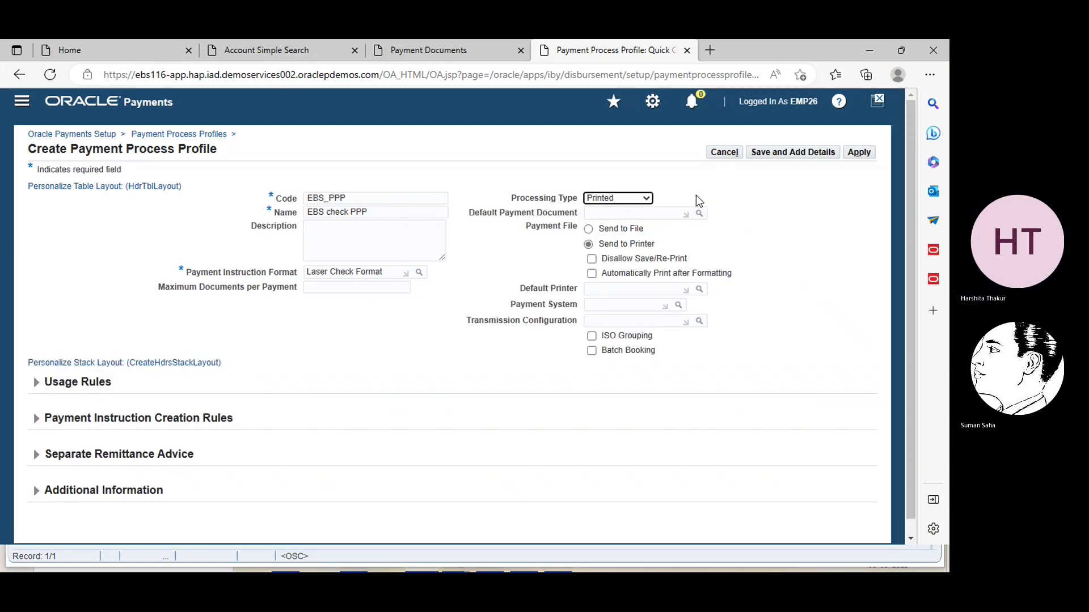
left_click(699, 214)
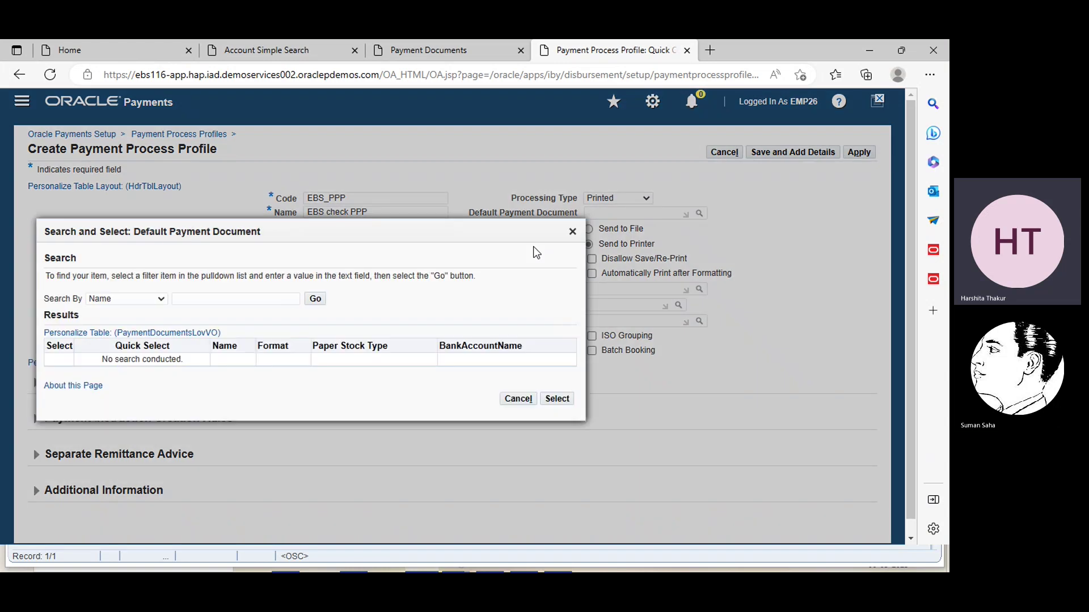
left_click(314, 298)
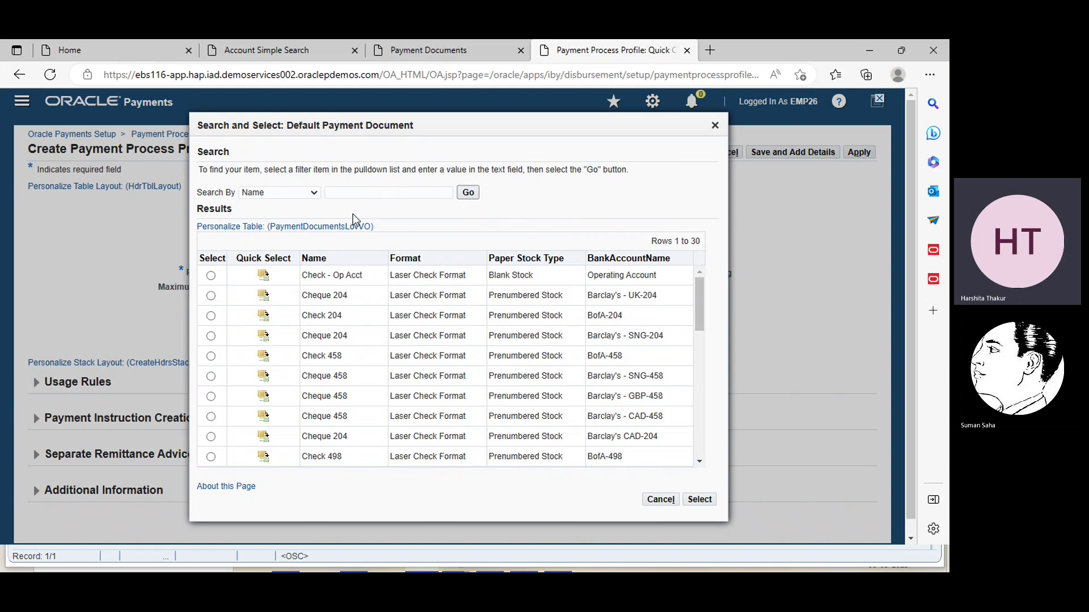
left_click(366, 195)
type("ebs")
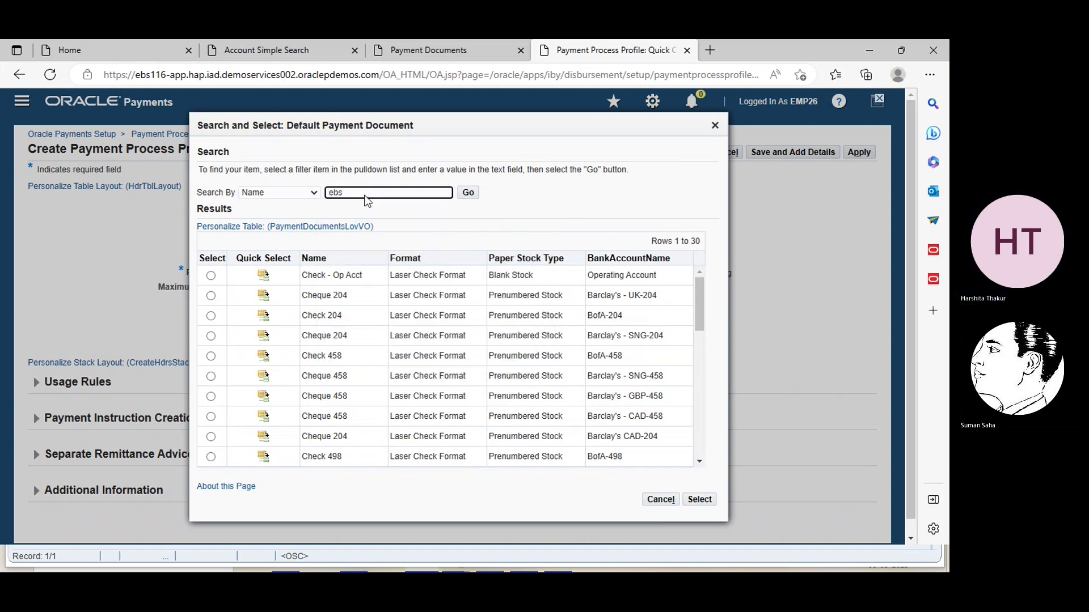
key("Return")
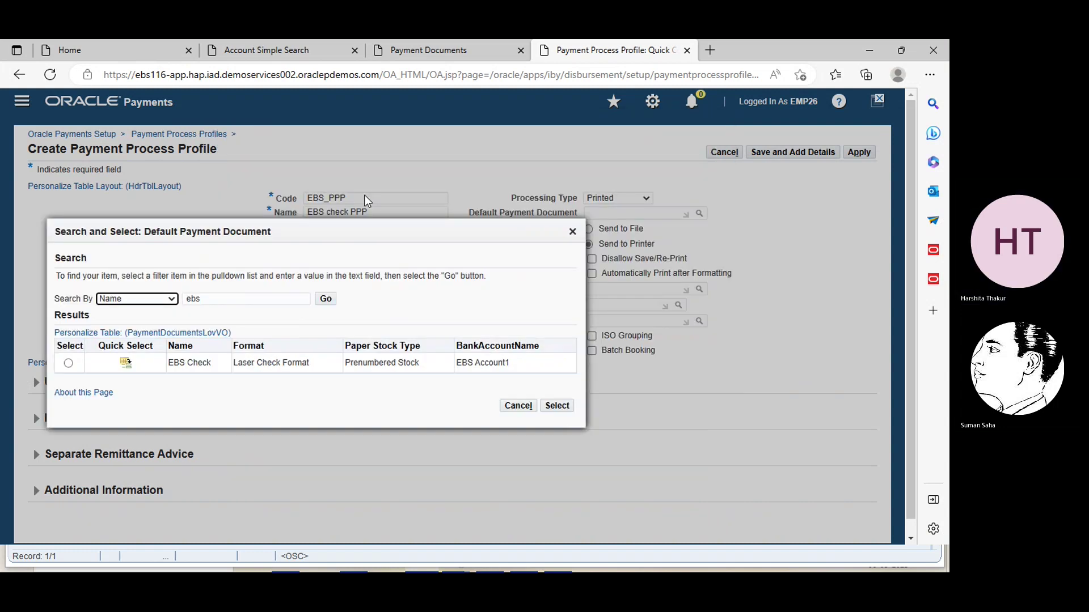
left_click(68, 363)
left_click(568, 407)
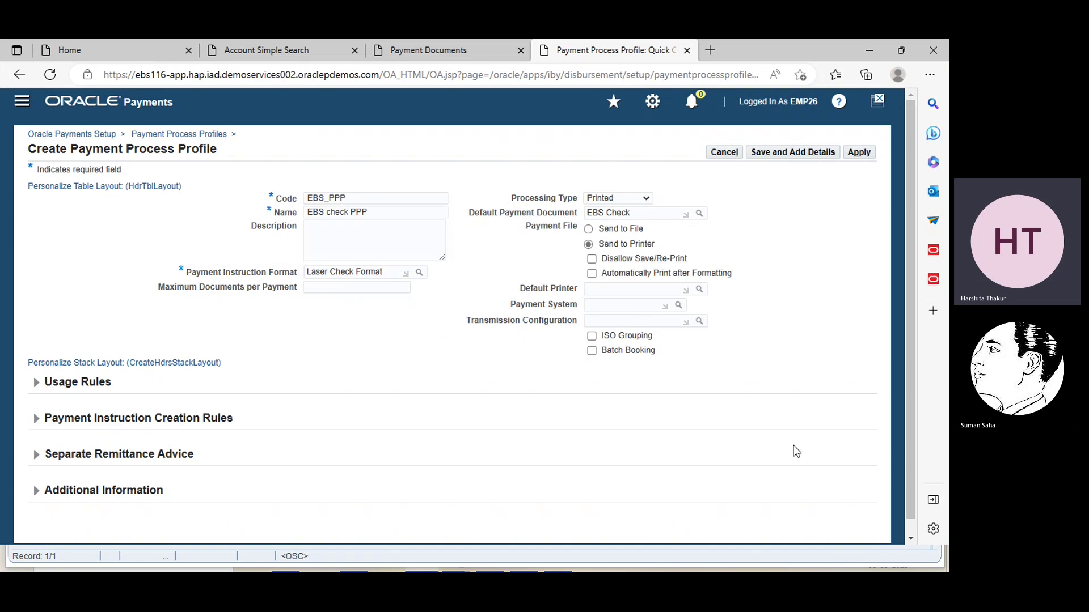
left_click(913, 542)
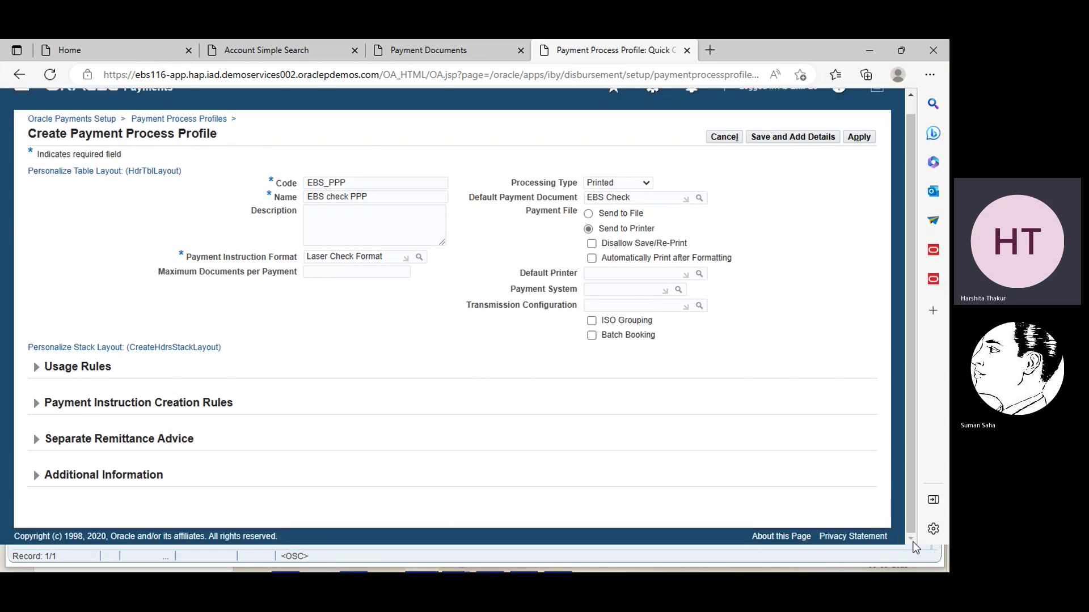
Under Usage Rules, search payment methods for 'check', then set Payment Methods to All.
left_click(37, 371)
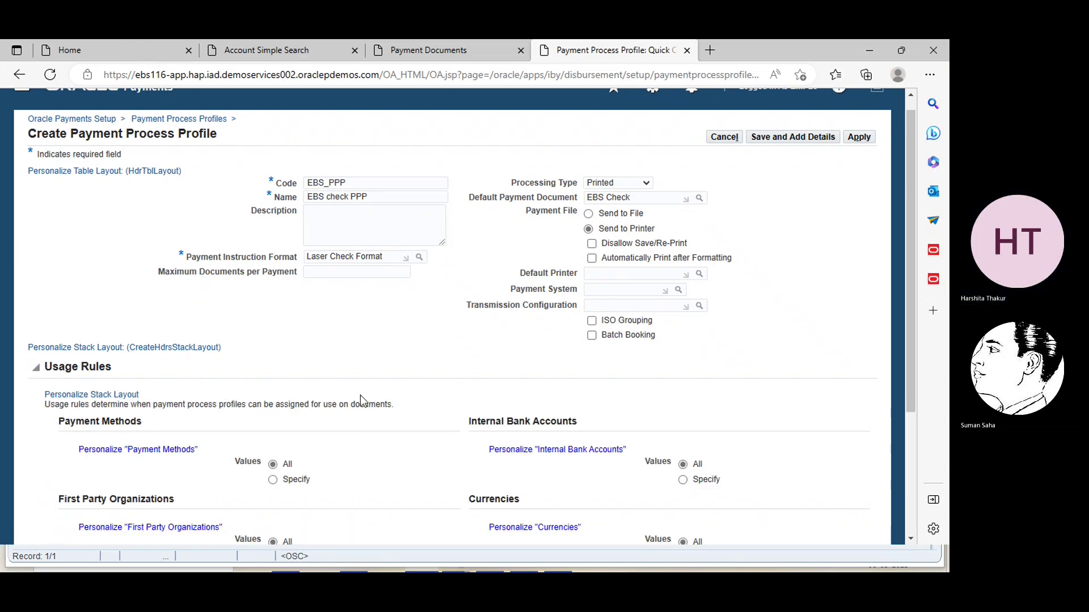
scroll(912, 541, "down", 3)
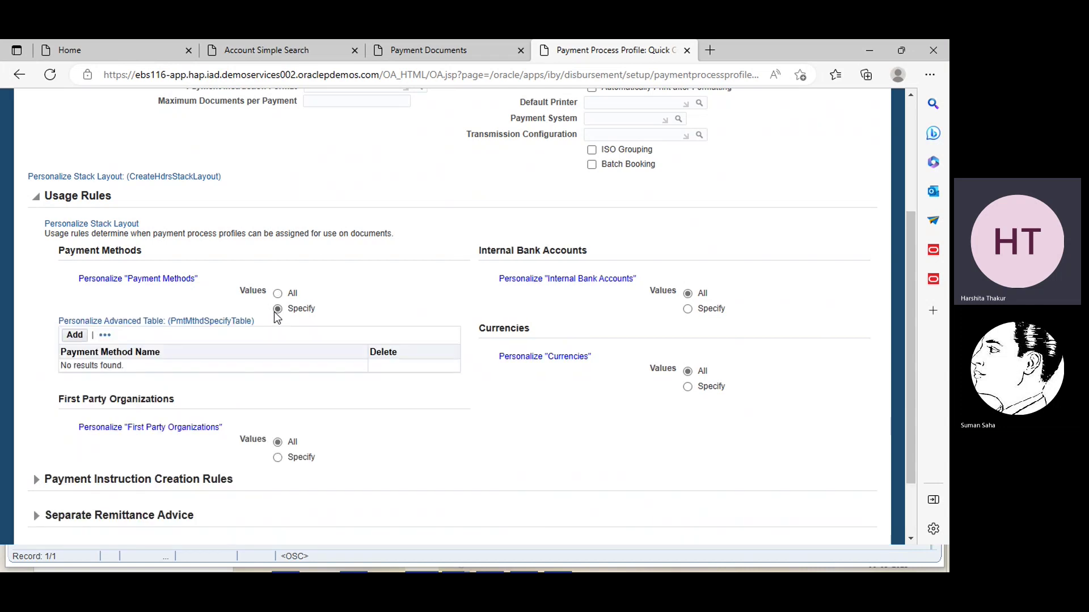
left_click(76, 335)
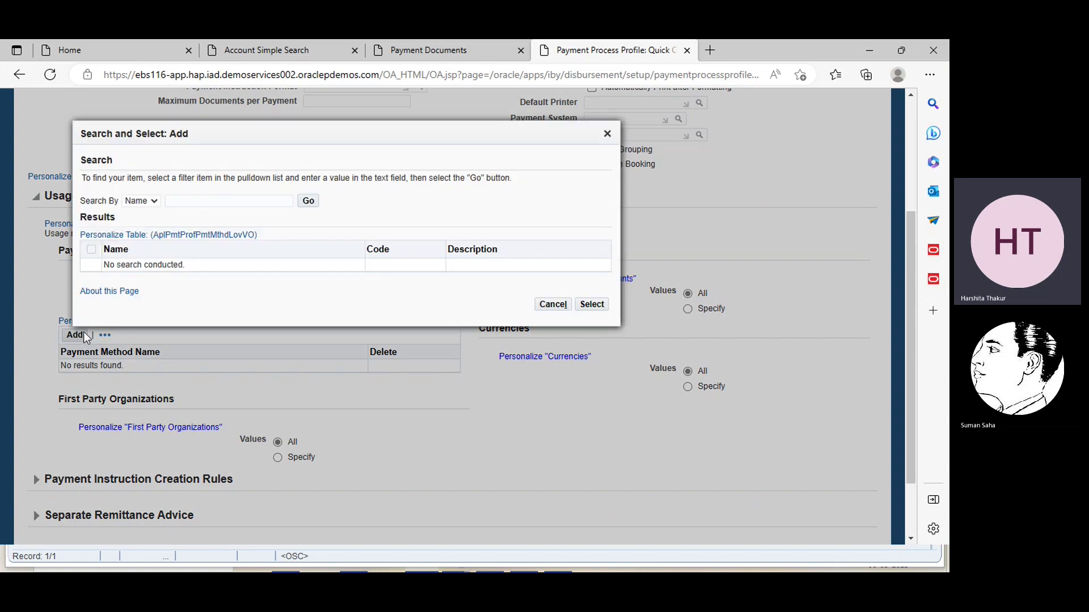
left_click(249, 200)
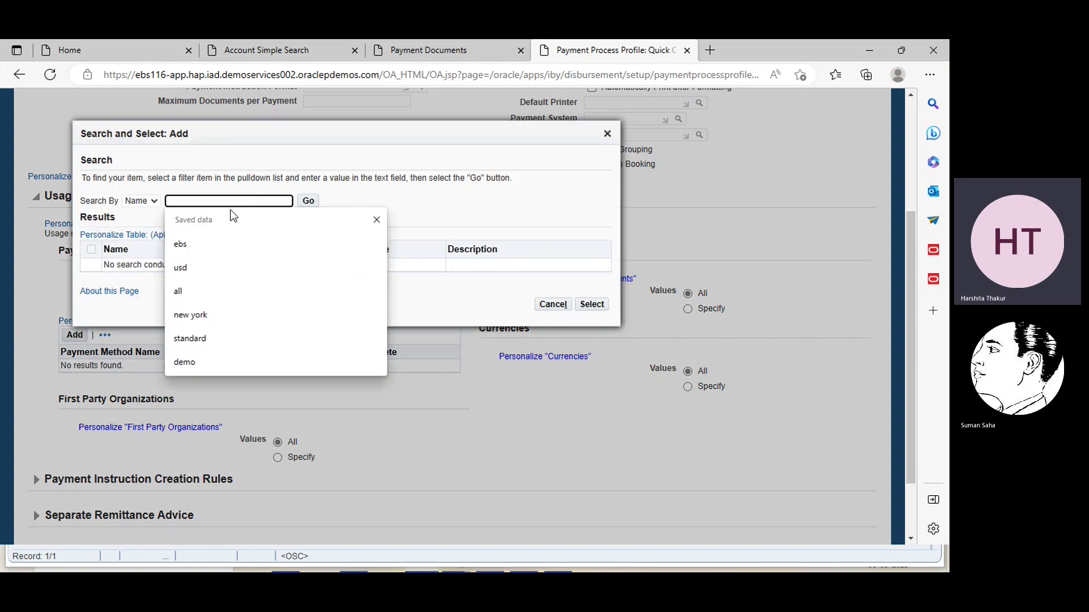
type("check")
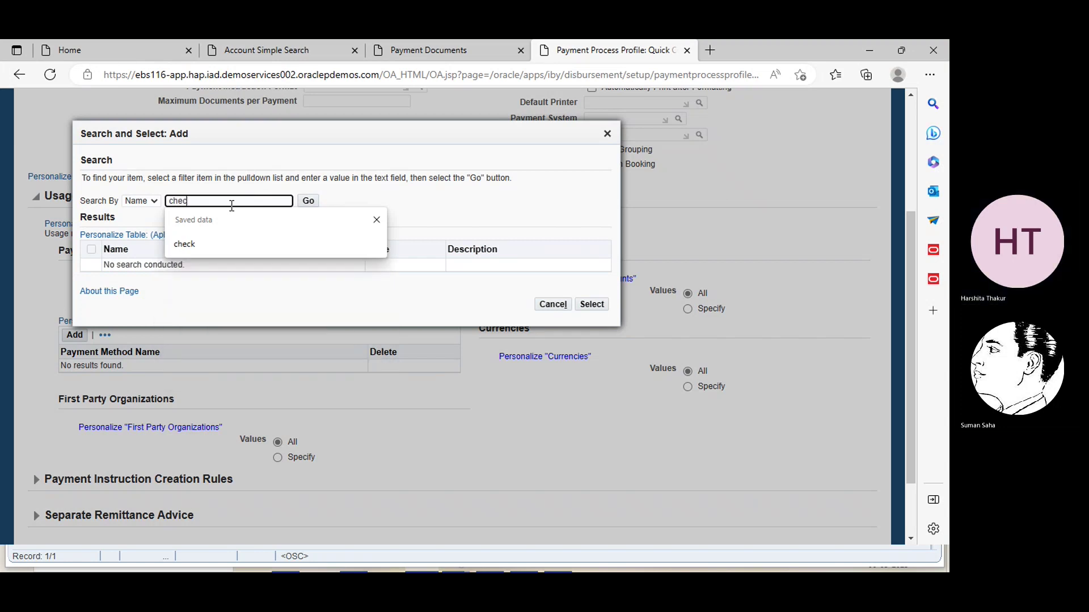
left_click(309, 200)
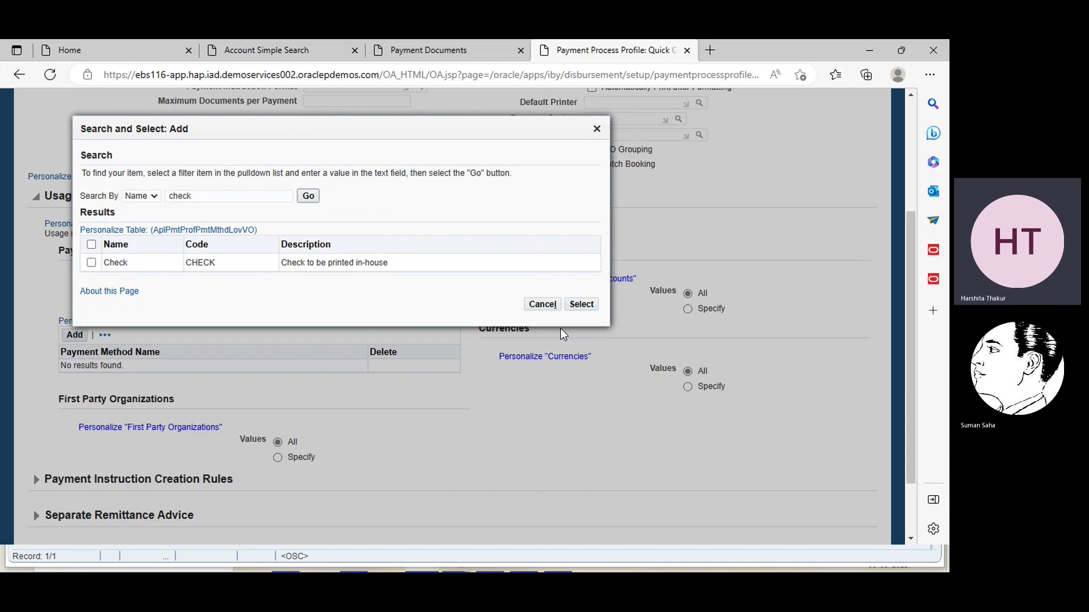
left_click(596, 130)
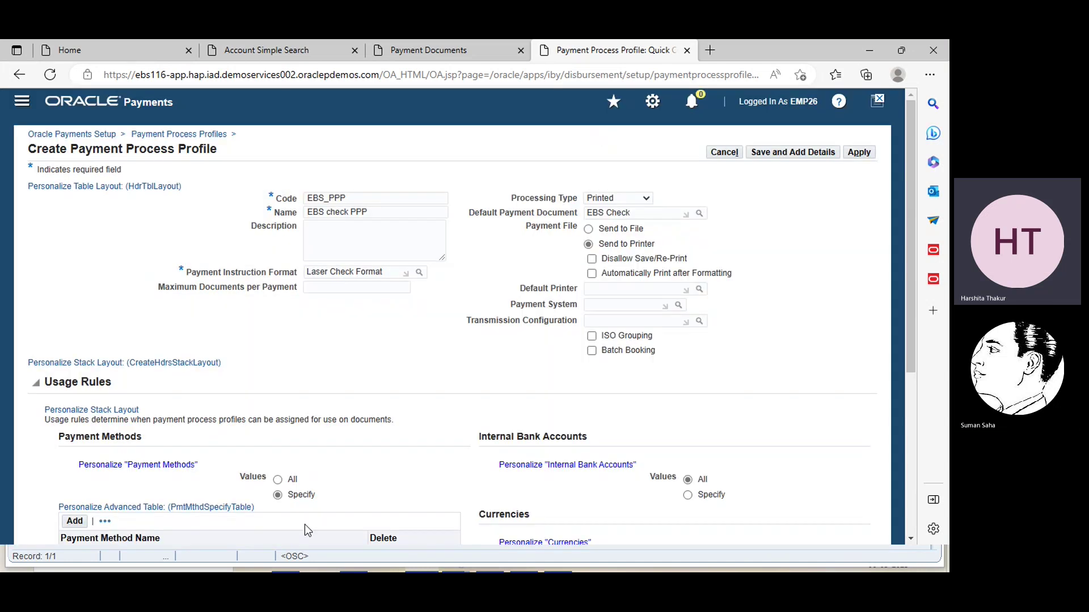
left_click(277, 479)
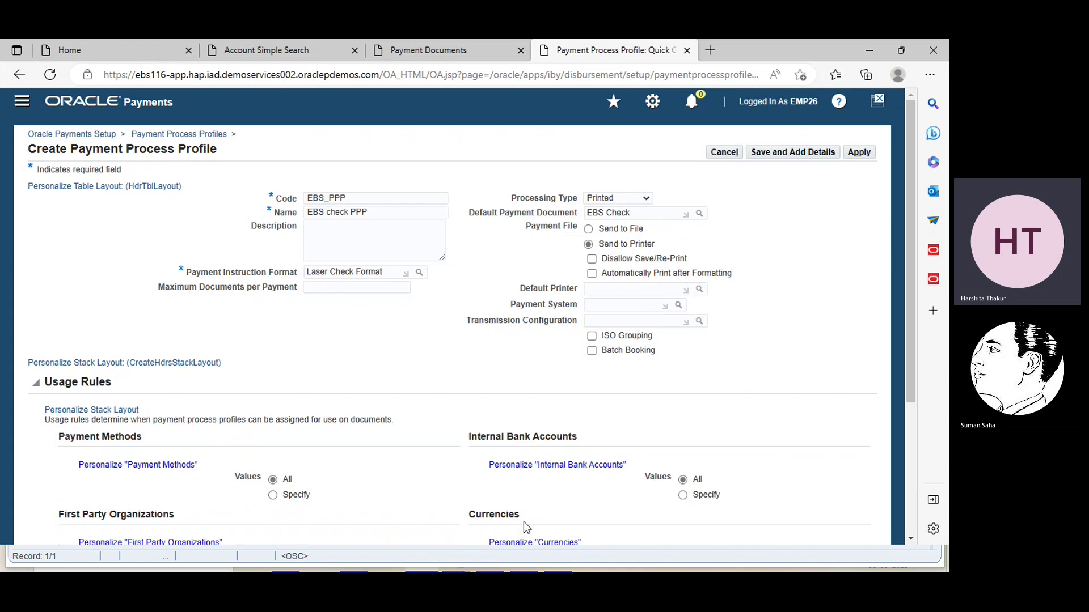
Limit internal bank accounts to EBS Account1 and switch first party organizations to Specify.
left_click(912, 539)
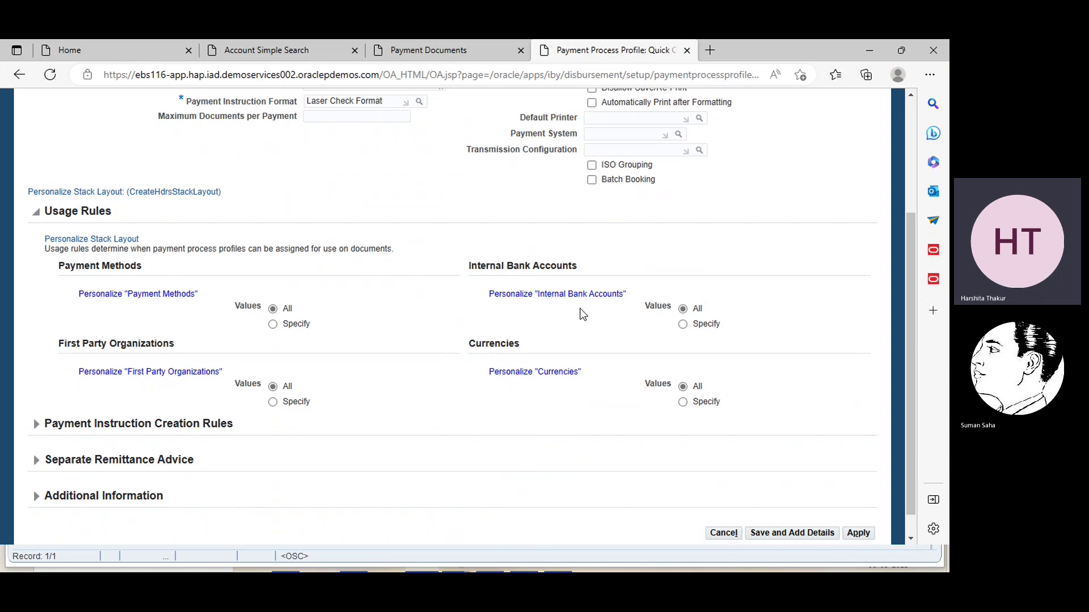
left_click(683, 326)
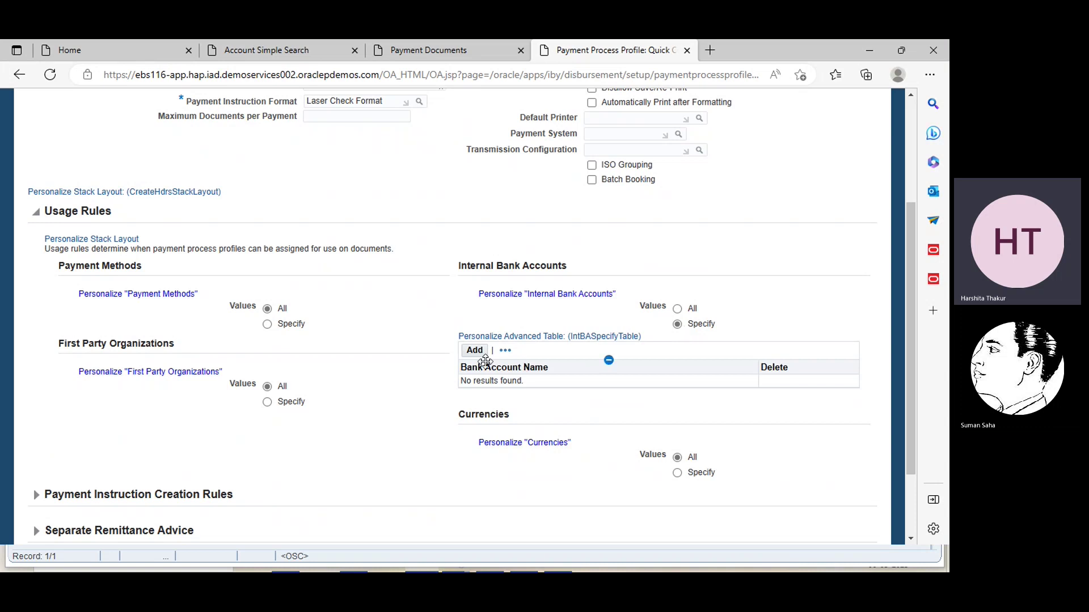
left_click(482, 353)
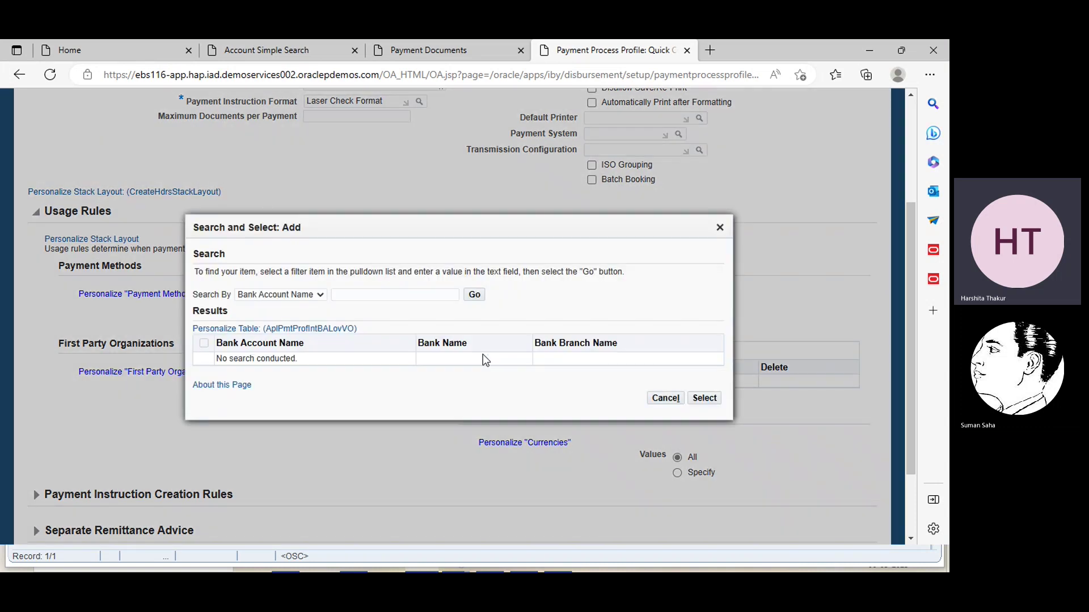
left_click(429, 294)
left_click(381, 340)
left_click(475, 296)
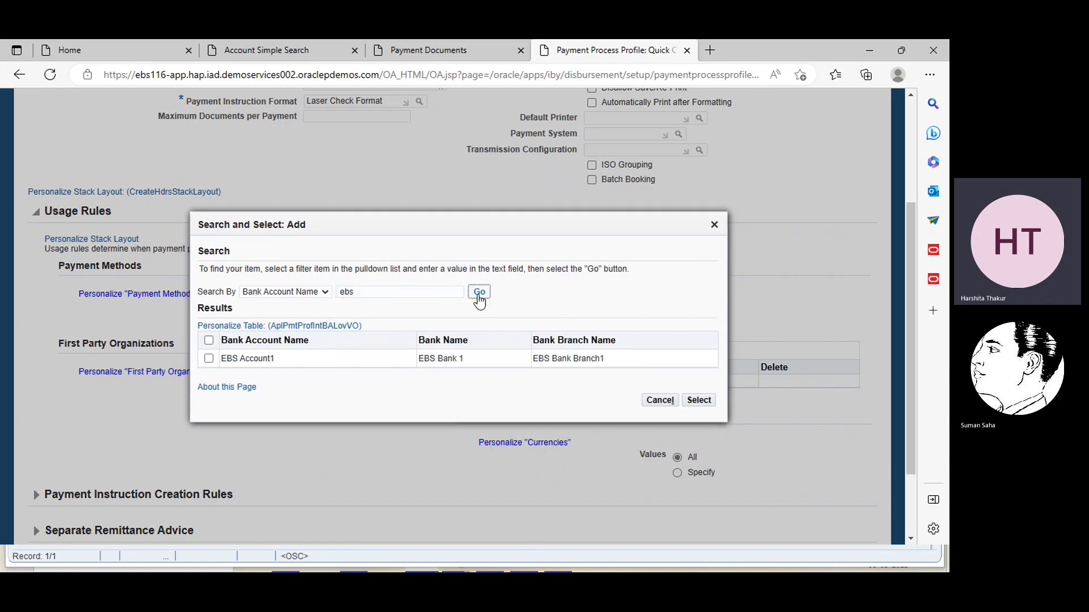
left_click(209, 359)
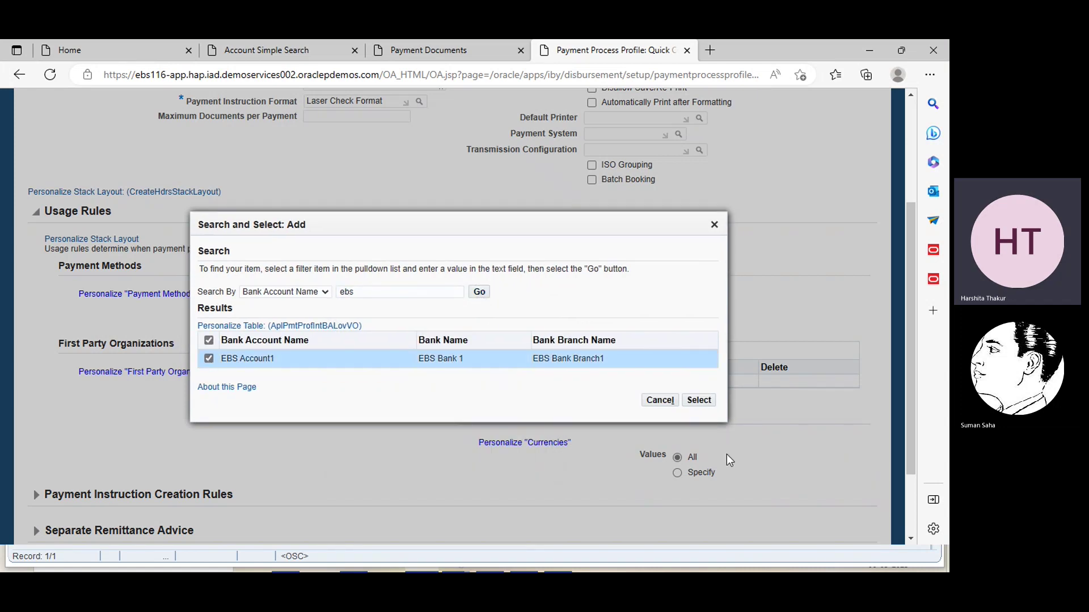
left_click(699, 399)
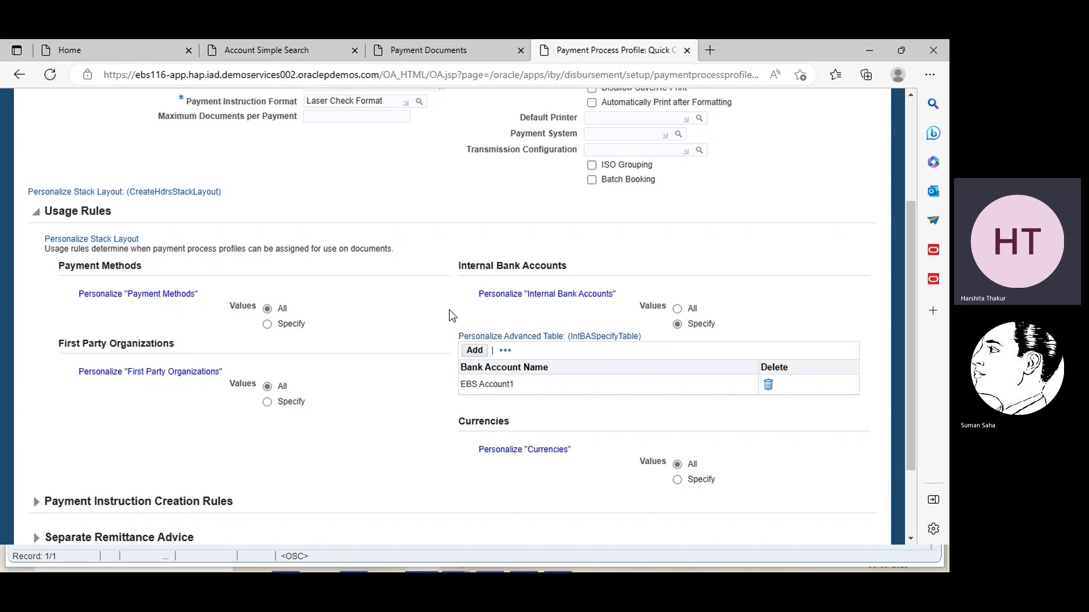
left_click(267, 402)
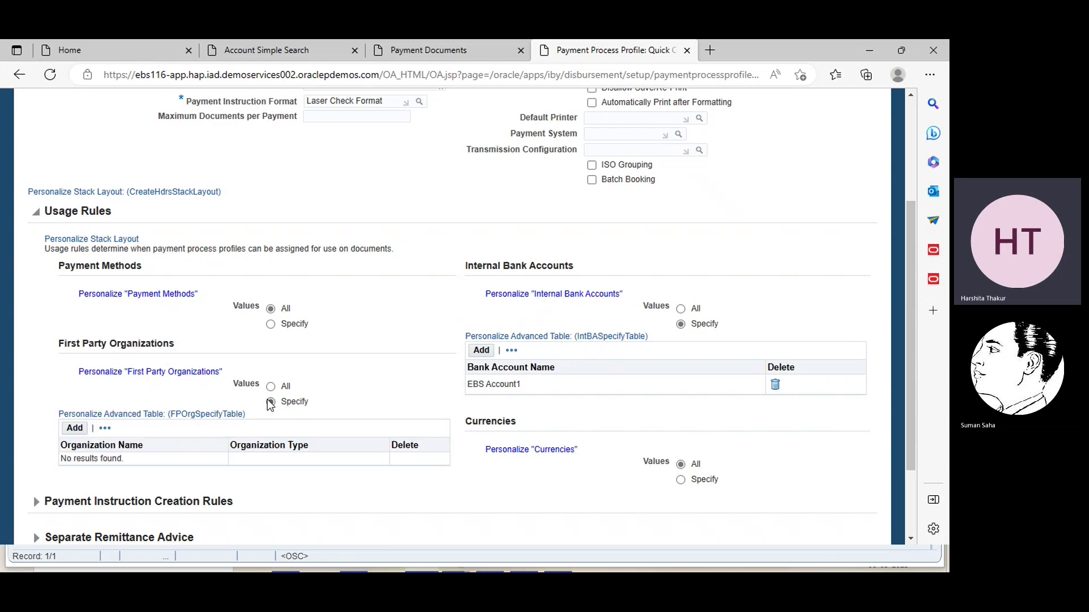
Add the OU EBS operating unit, found by searching 'ou', as the first party organization.
left_click(77, 429)
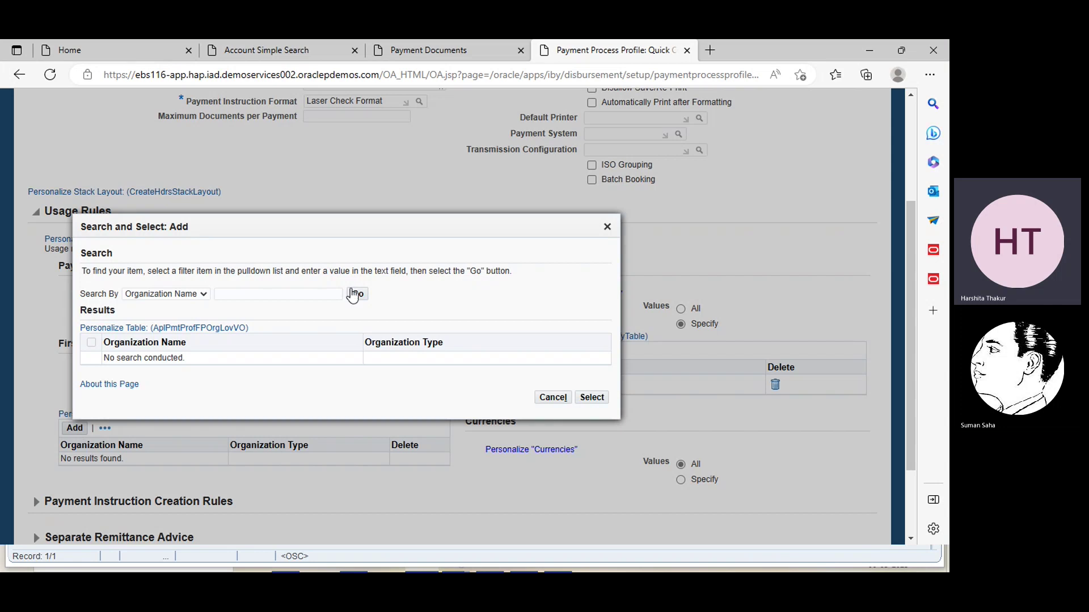
left_click(301, 295)
type("ou")
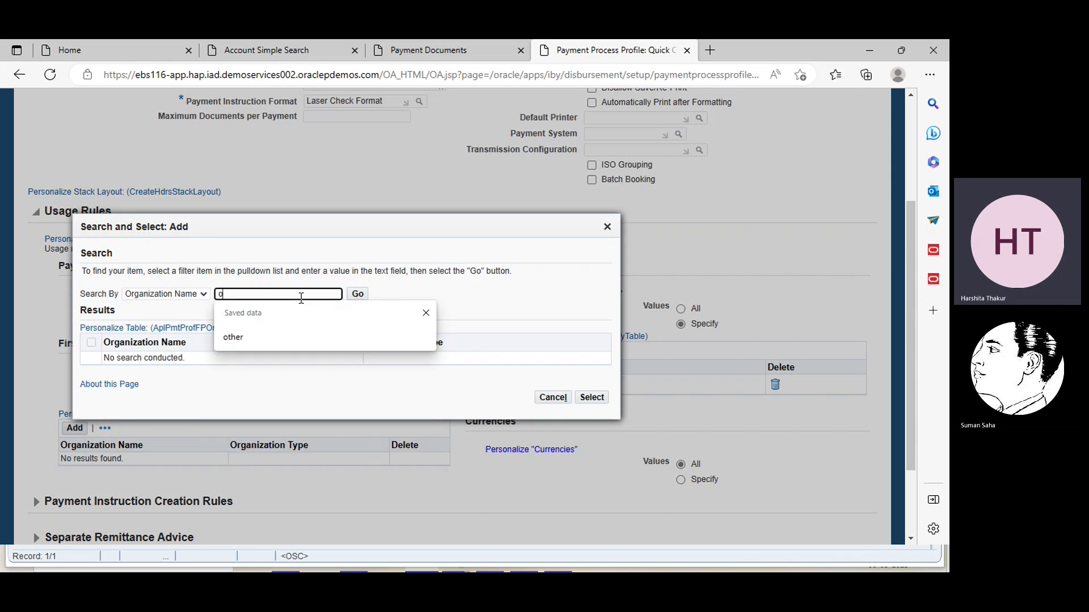
left_click(365, 296)
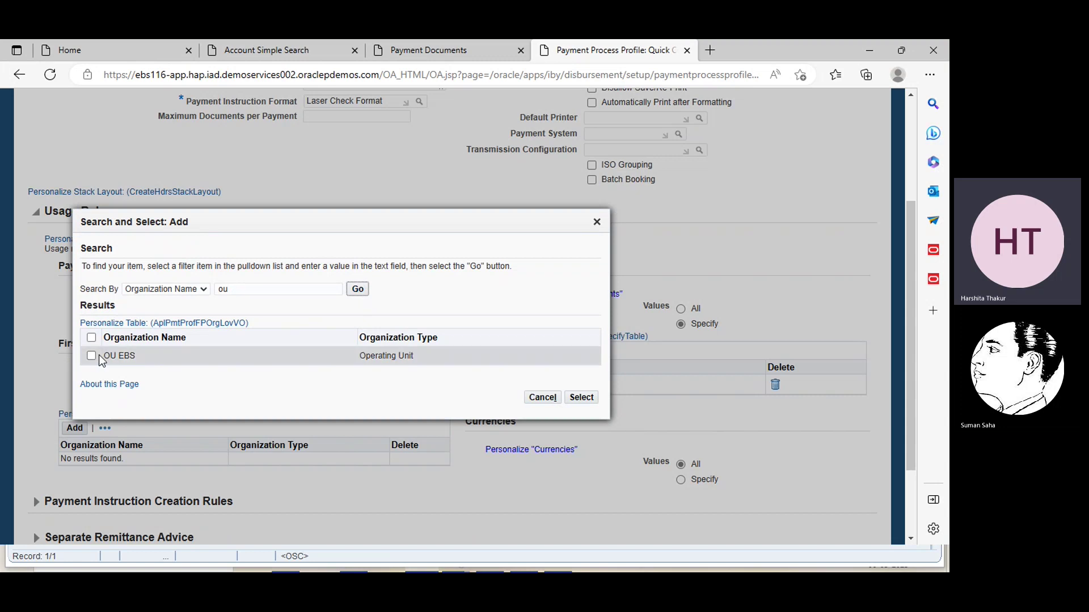
left_click(91, 356)
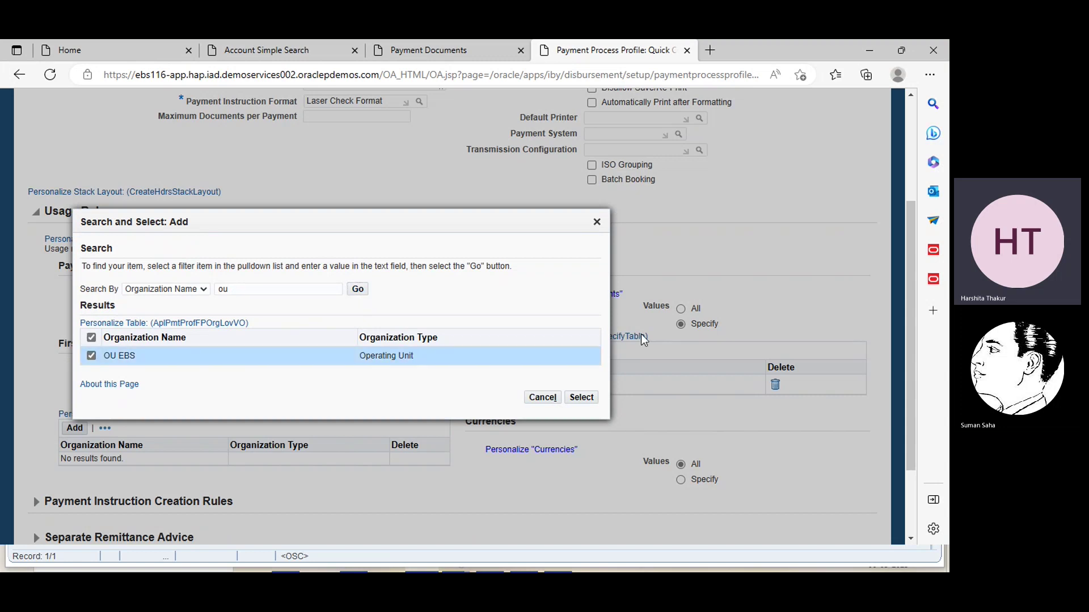
left_click(590, 398)
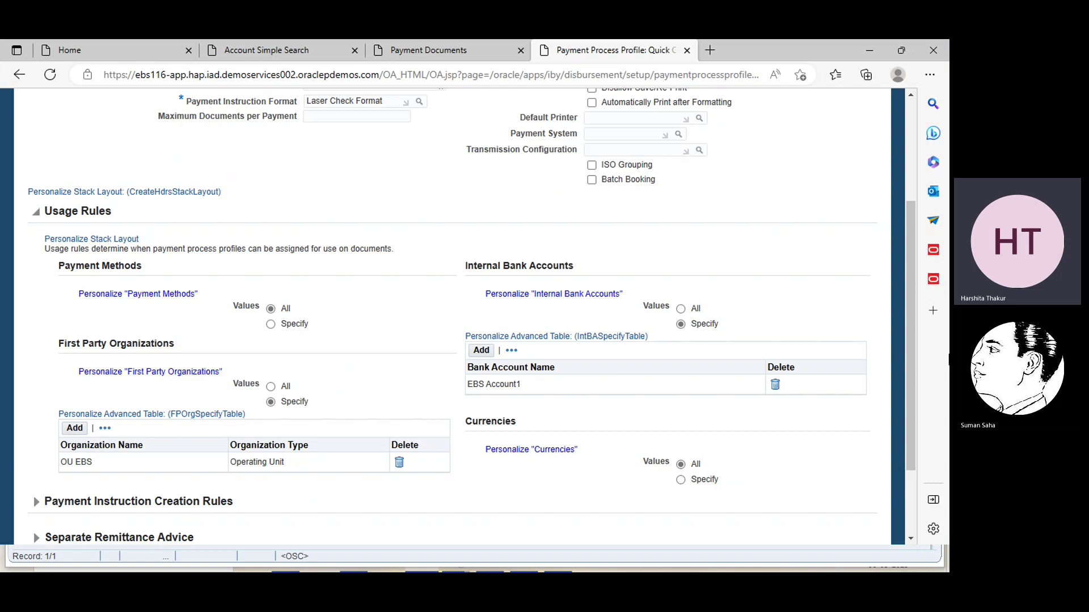
scroll(909, 541, "down", 2)
left_click(910, 541)
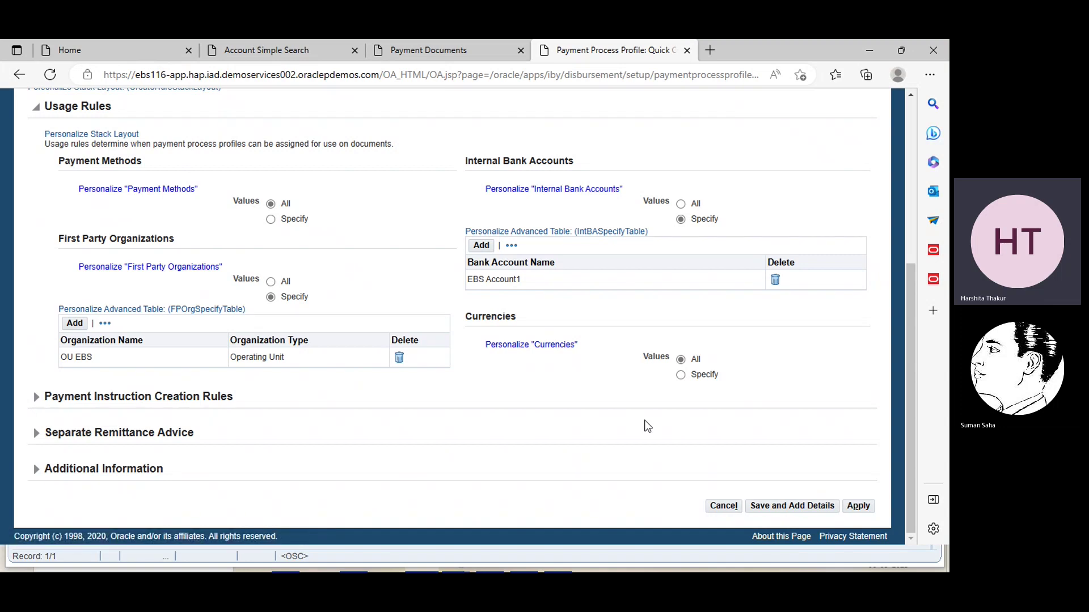
left_click(215, 397)
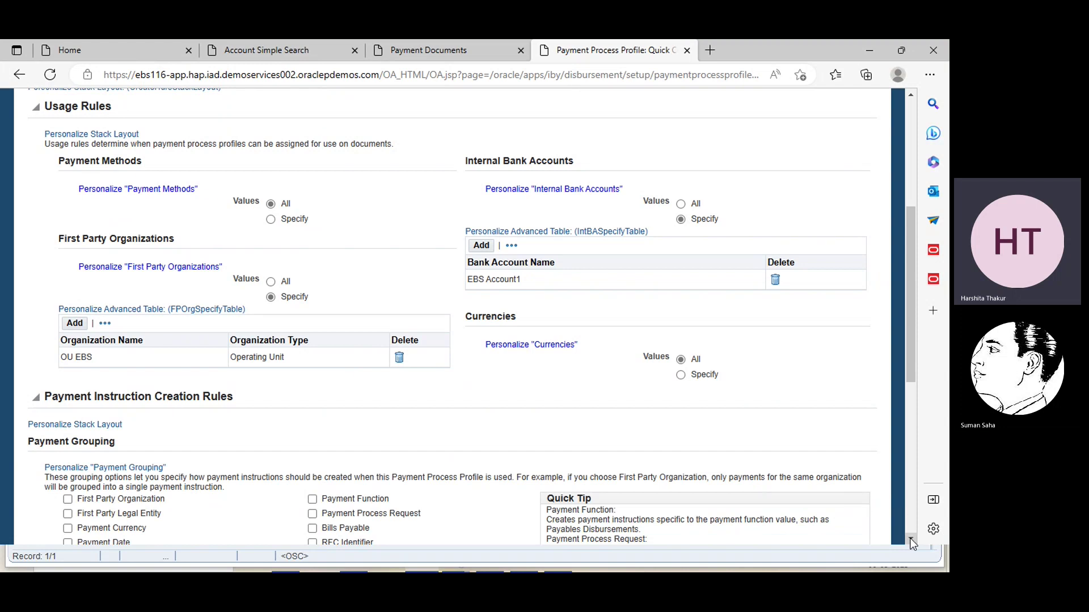
Tick First Party Organization, First Party Legal Entity, Payment Currency, Payment Date and Payment Reason.
scroll(914, 539, "down", 3)
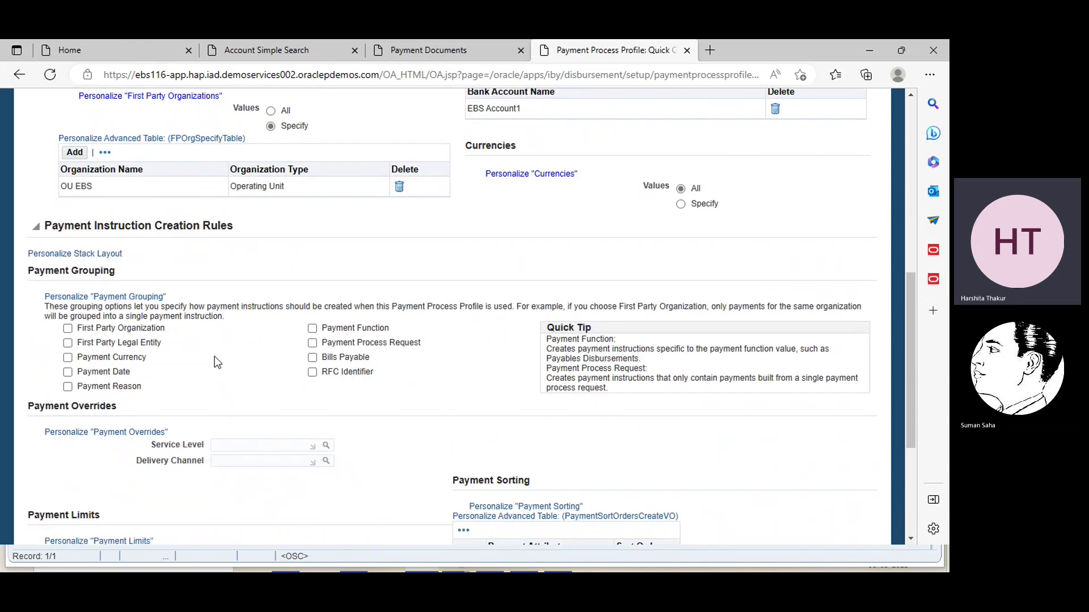
left_click(67, 328)
left_click(67, 343)
left_click(68, 358)
left_click(67, 372)
left_click(69, 387)
scroll(909, 539, "down", 4)
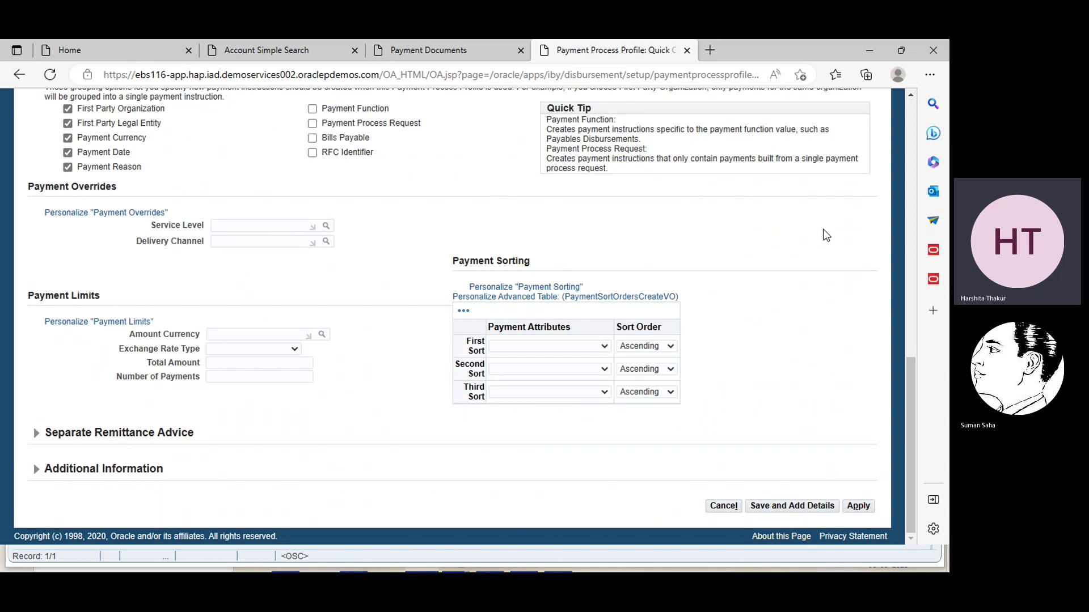
scroll(913, 113, "up", 15)
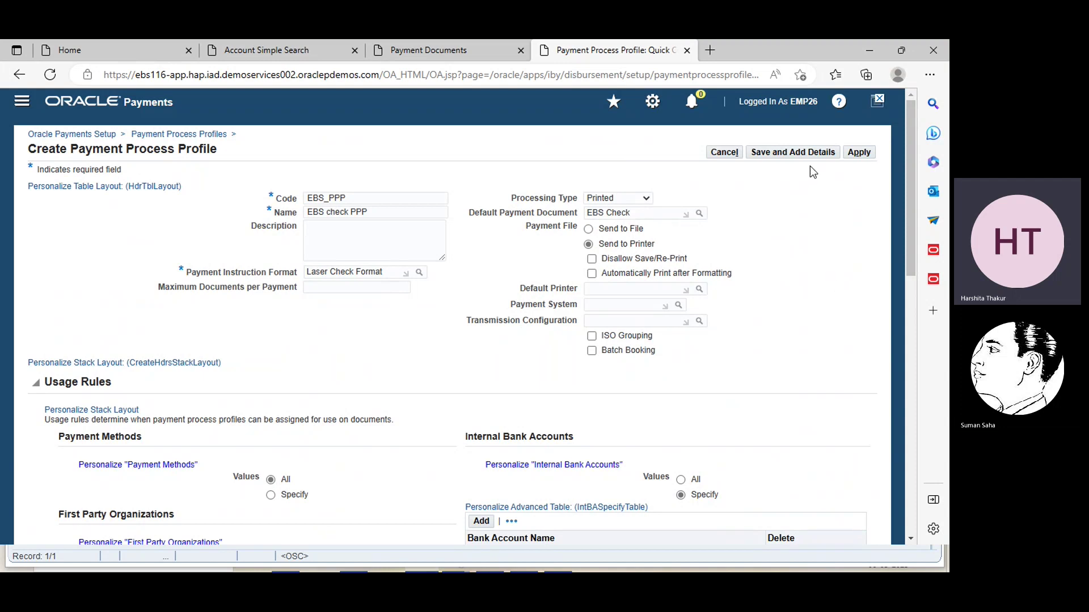
Apply to save EBS_PPP, then search profile codes for 'ebs' and close the search.
left_click(859, 152)
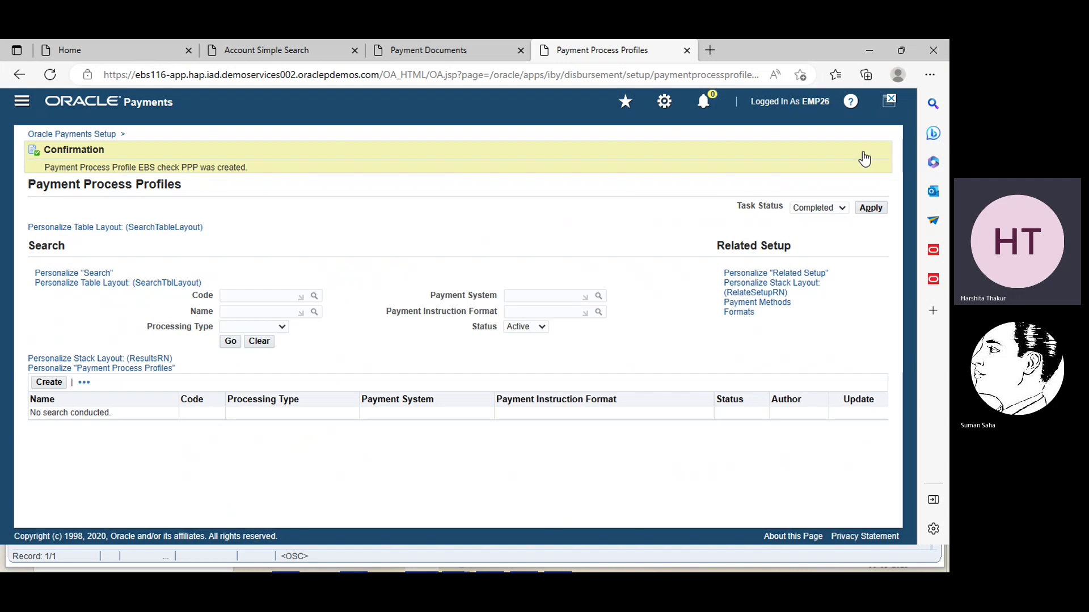
left_click(316, 296)
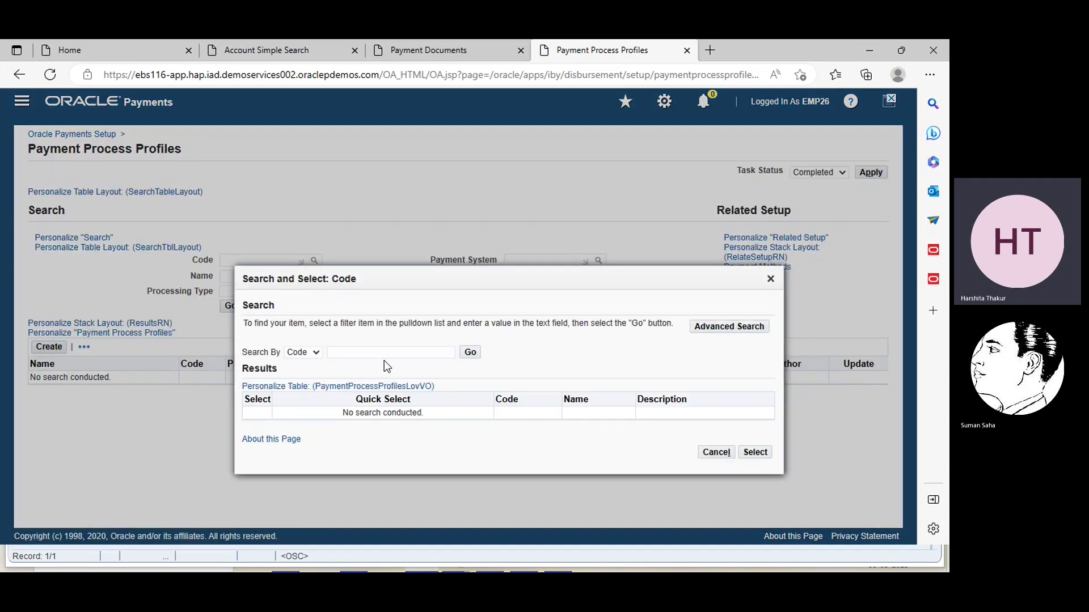
left_click(382, 352)
type("ebs")
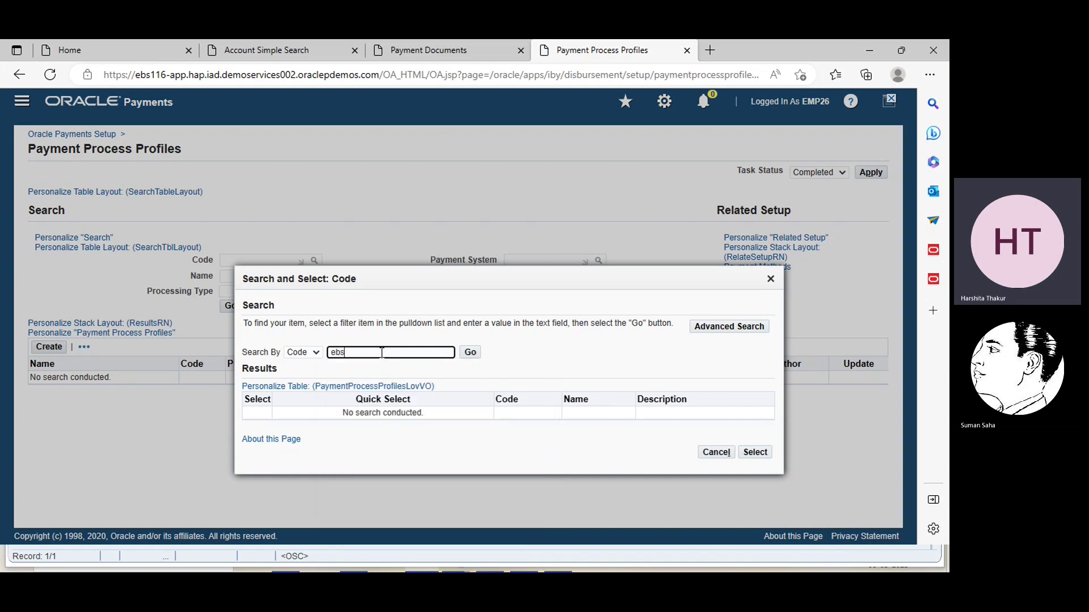
left_click(471, 353)
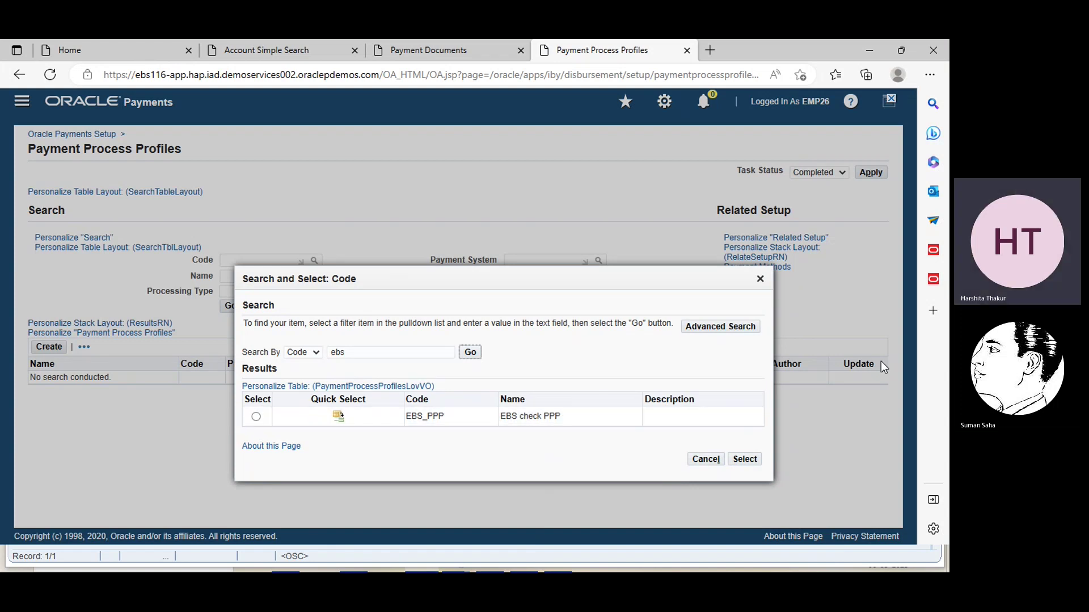
left_click(760, 279)
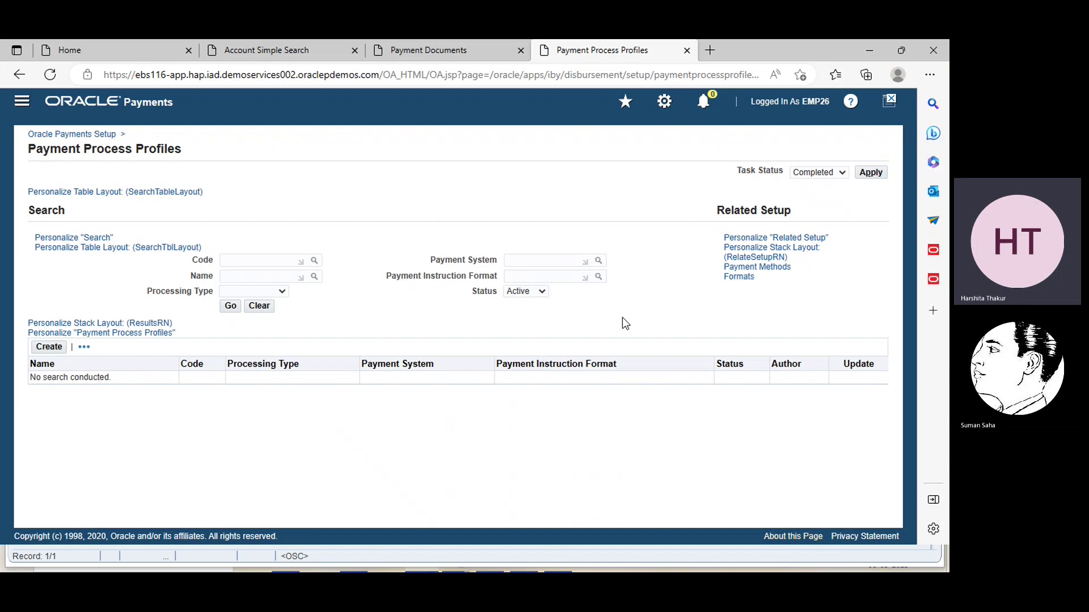
Switch to the Oracle Applications Navigator and expand Invoices and its Entry functions.
left_click(862, 48)
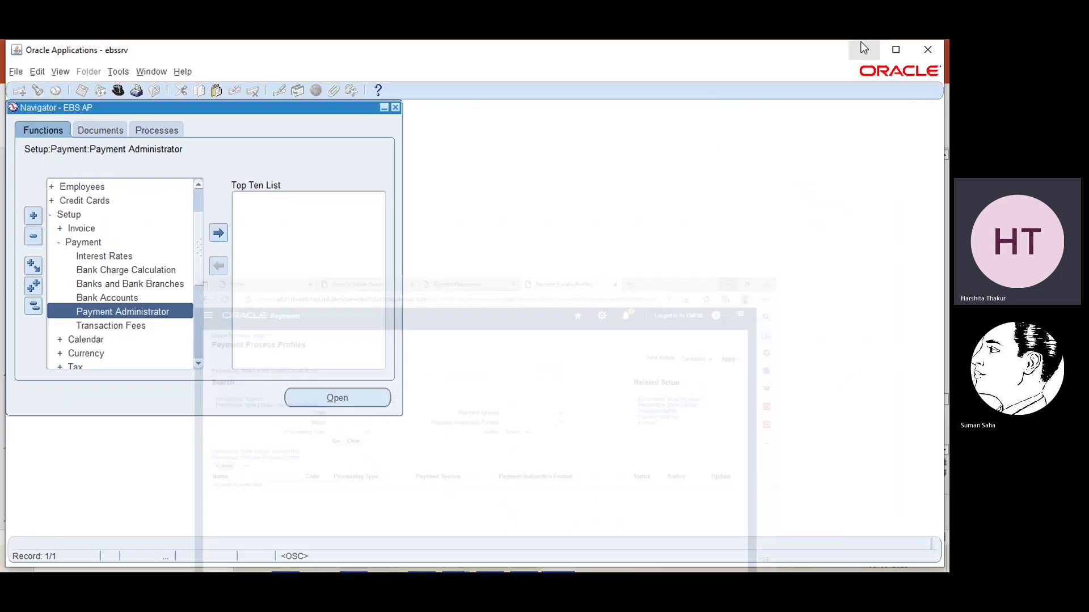
left_click(863, 50)
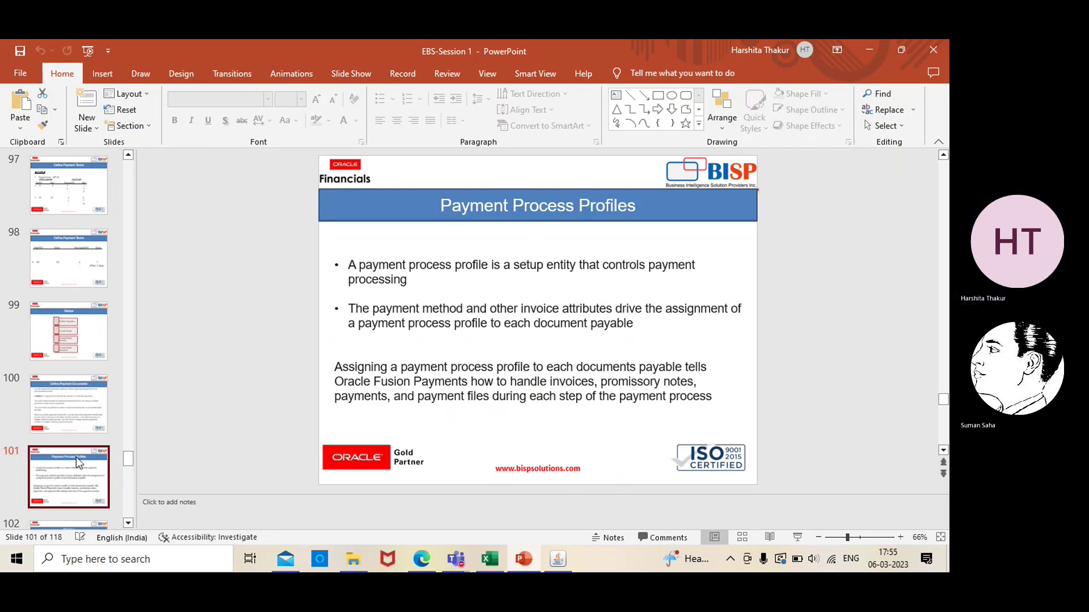
left_click(559, 562)
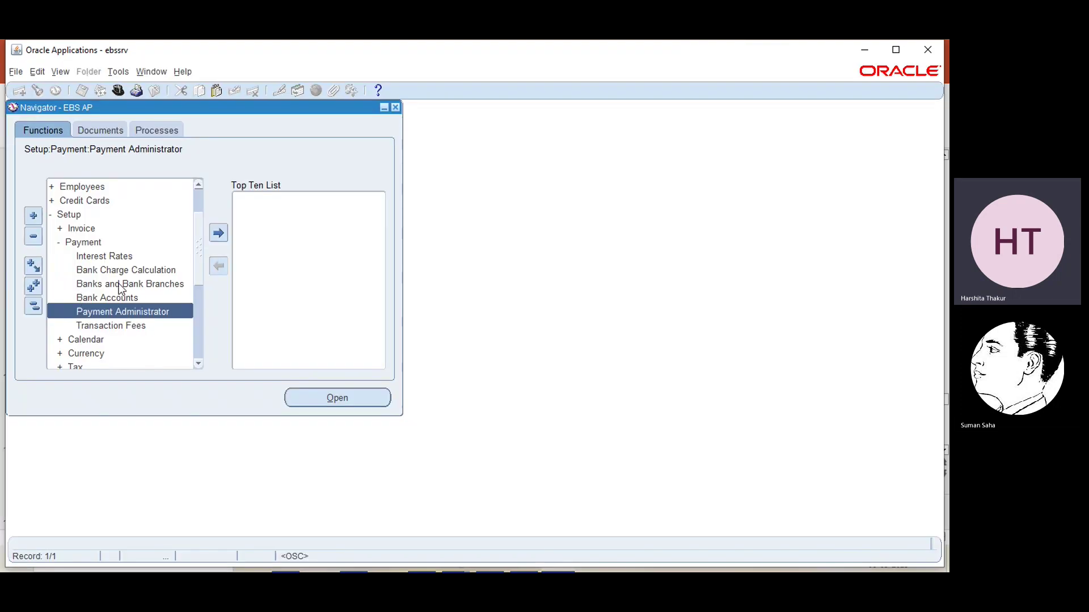
left_click(198, 200)
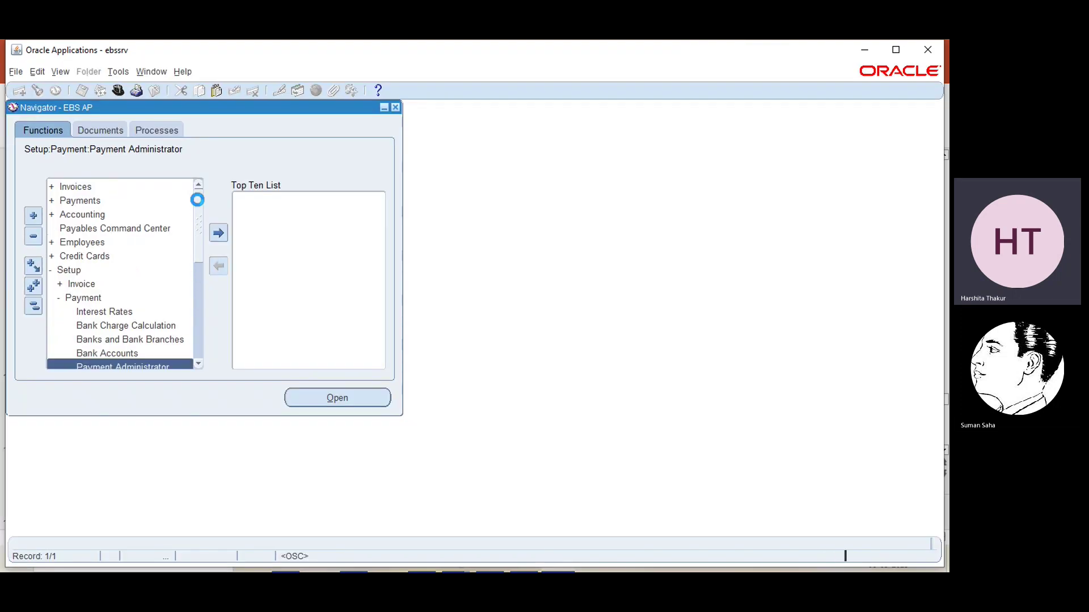
left_click(76, 186)
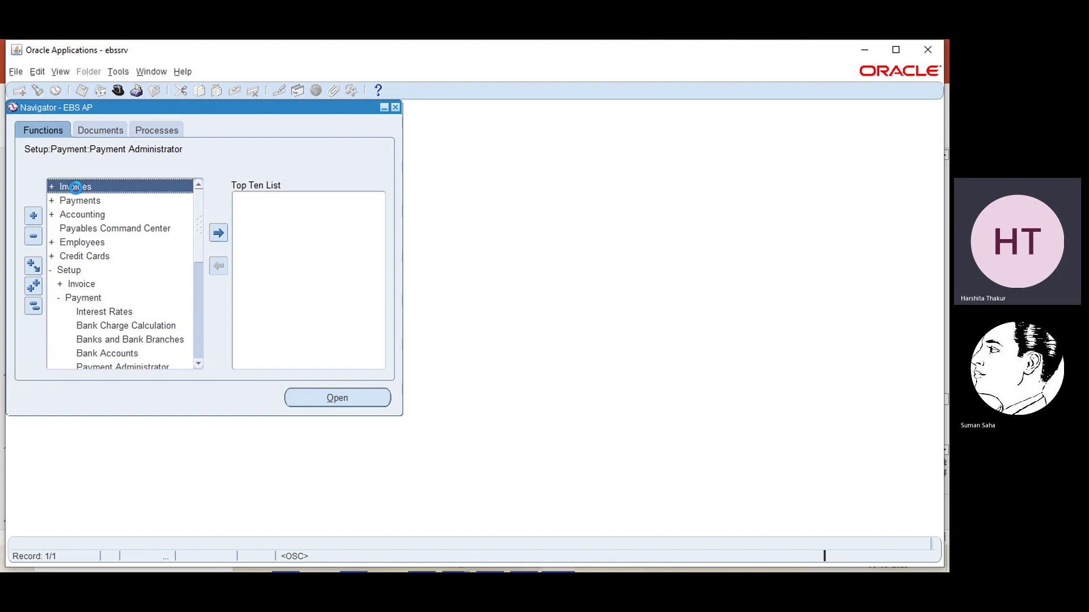
double_click(75, 186)
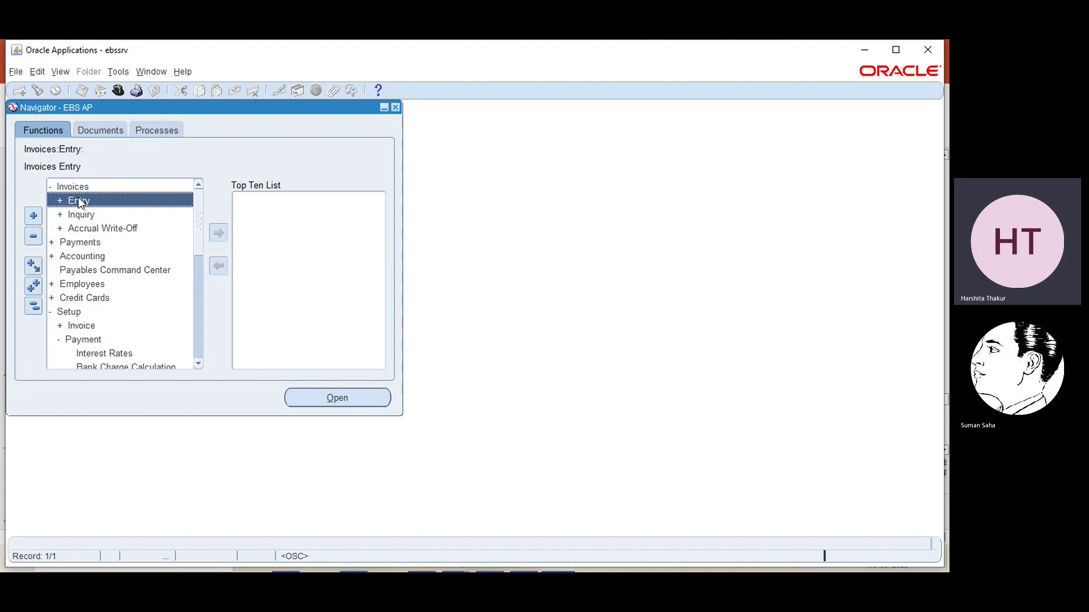
double_click(80, 201)
Open the Invoices entry form and set the trading partner to EBS supplier via '%ebs'.
left_click(91, 228)
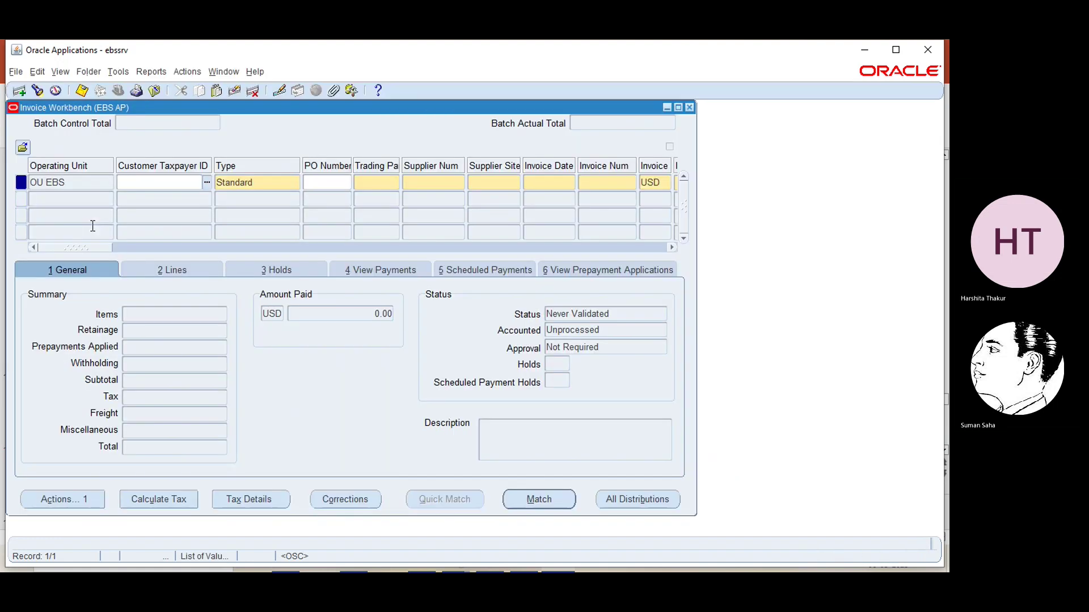
left_click(393, 181)
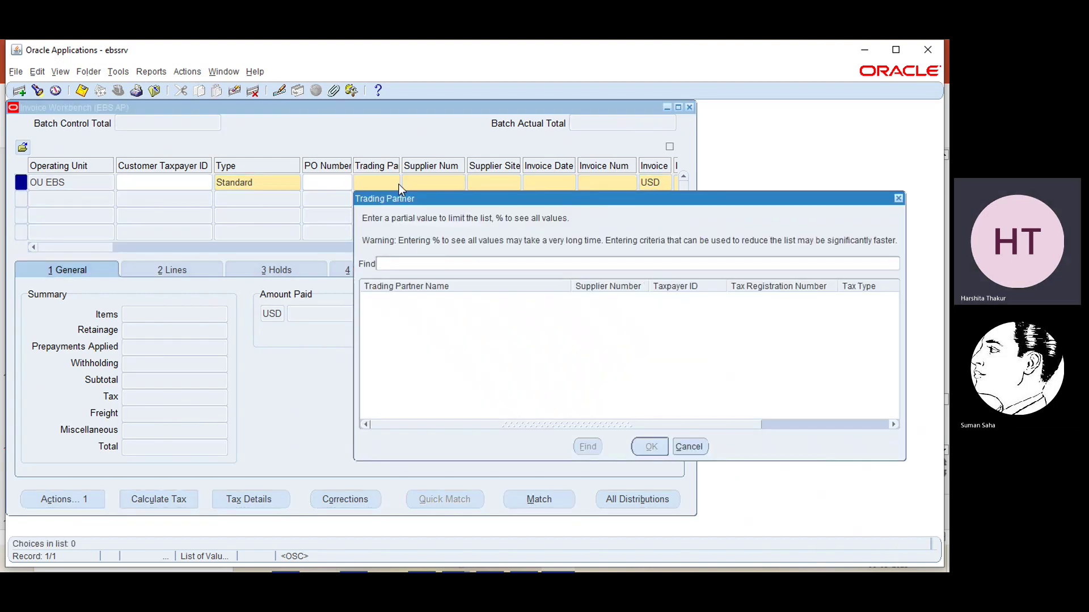
type("%ebs")
left_click(588, 446)
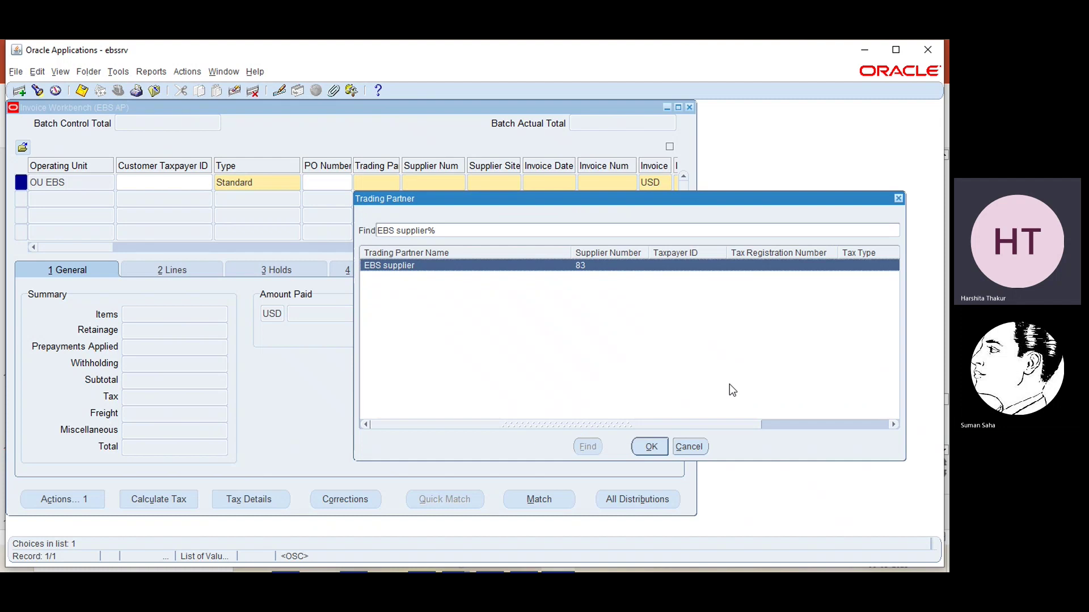
left_click(663, 448)
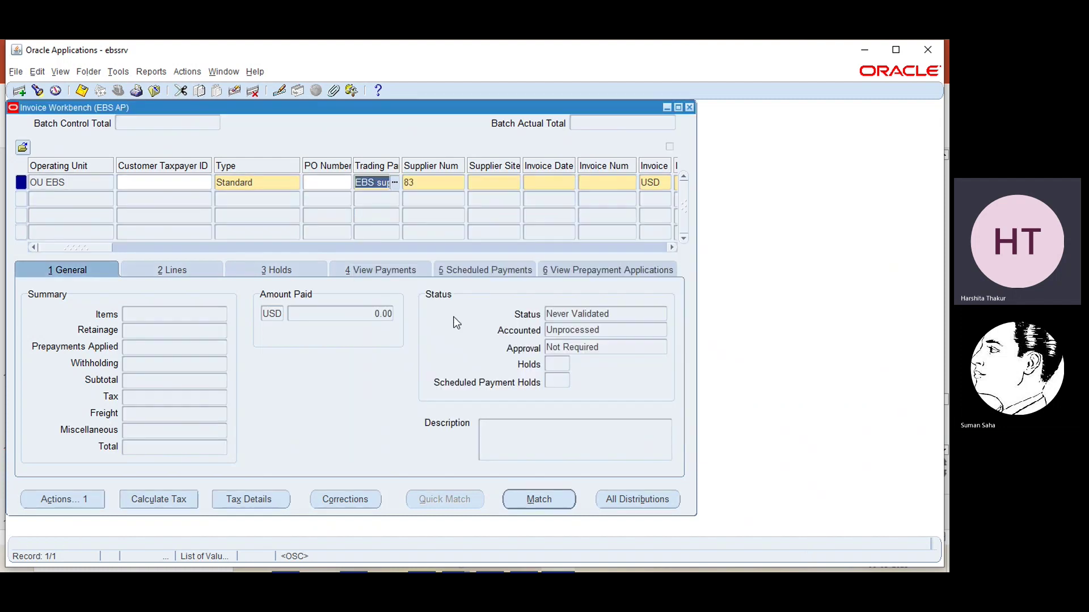
Accept the default NY EBS supplier site, open and close the invoice date calendar, then close the form.
left_click(673, 247)
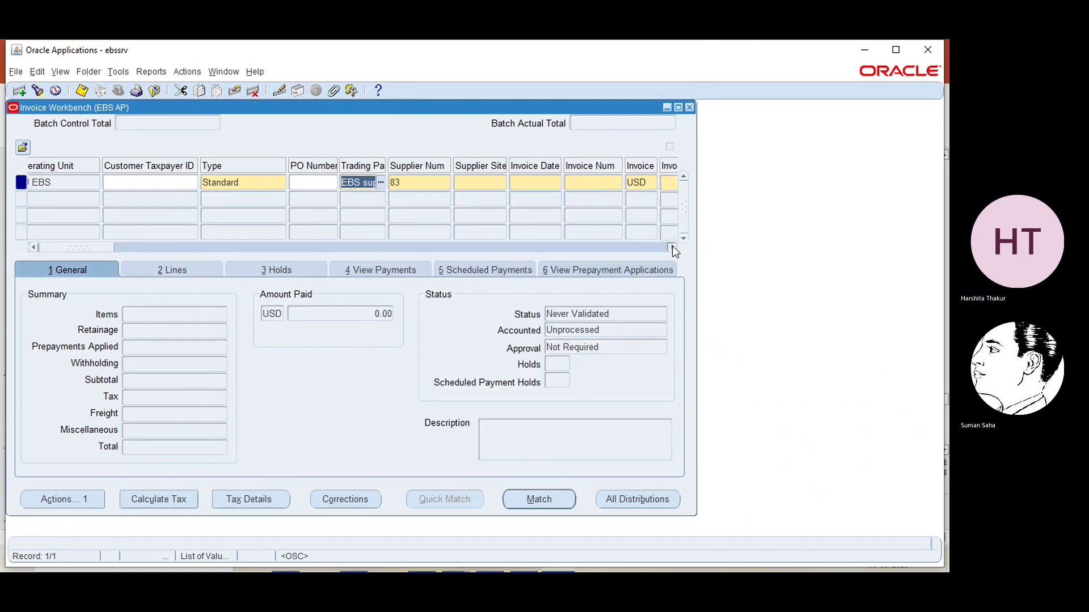
left_click(434, 183)
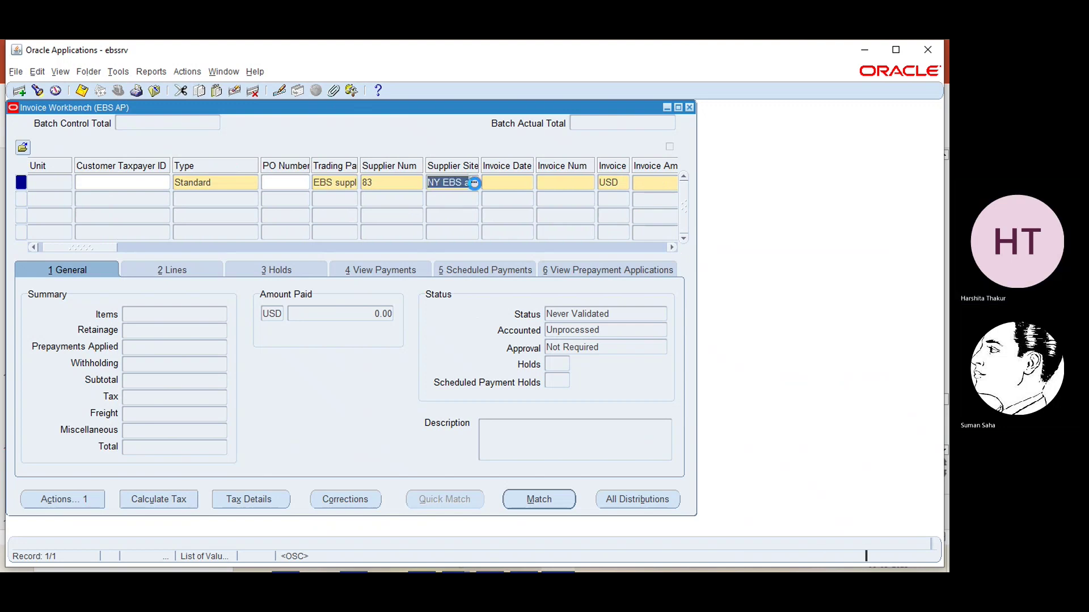
left_click(499, 183)
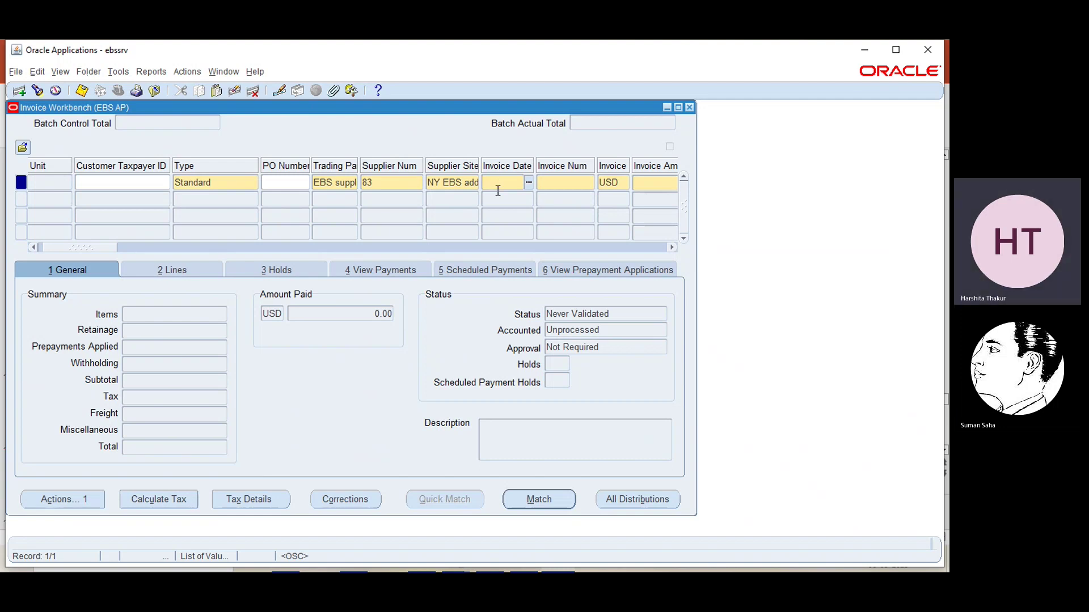
left_click(529, 183)
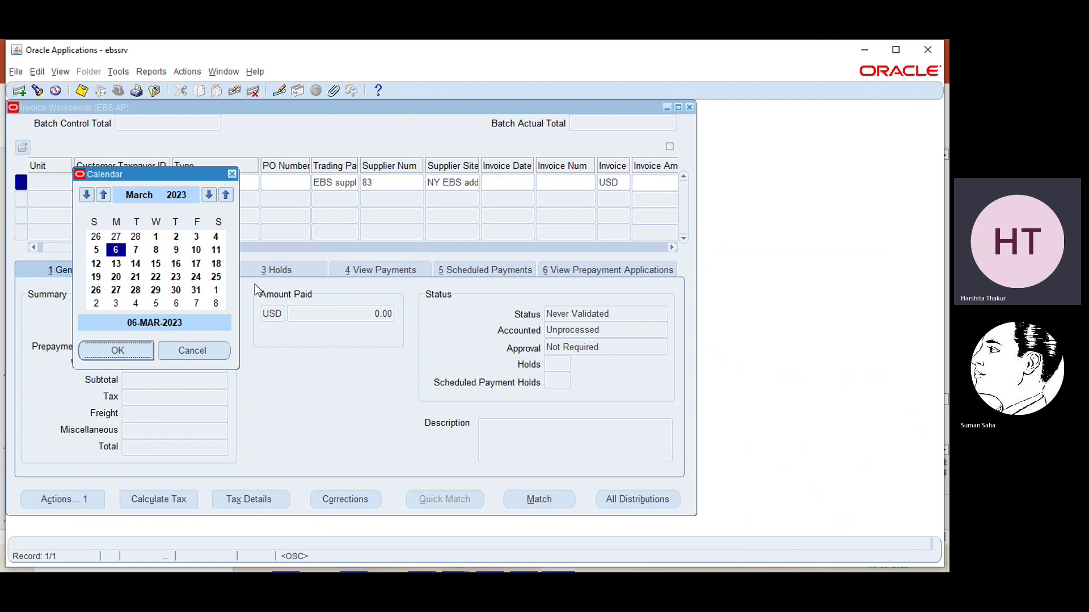
left_click(232, 173)
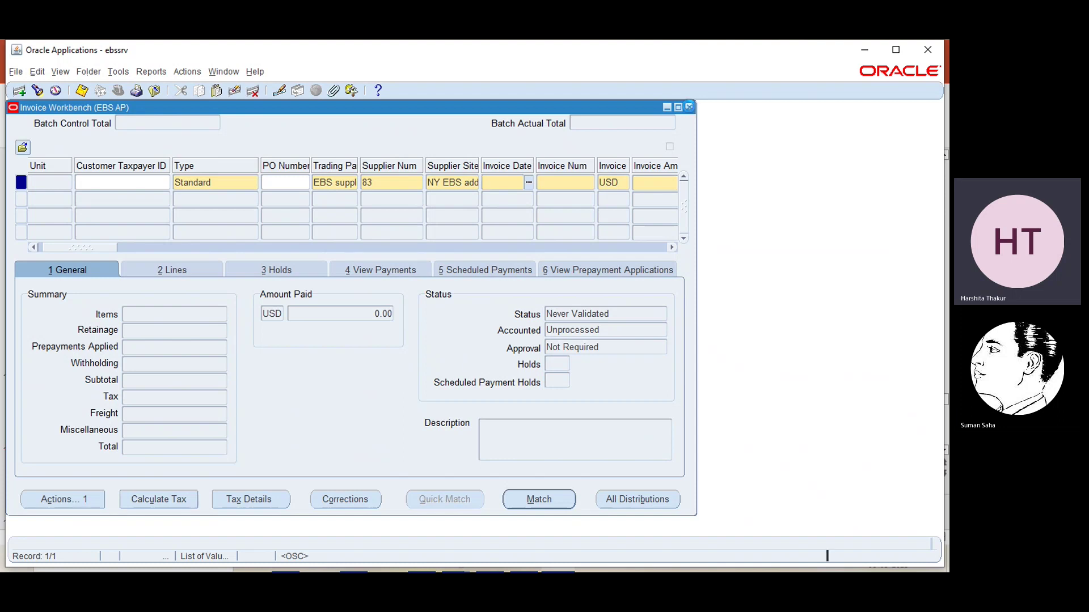
left_click(691, 107)
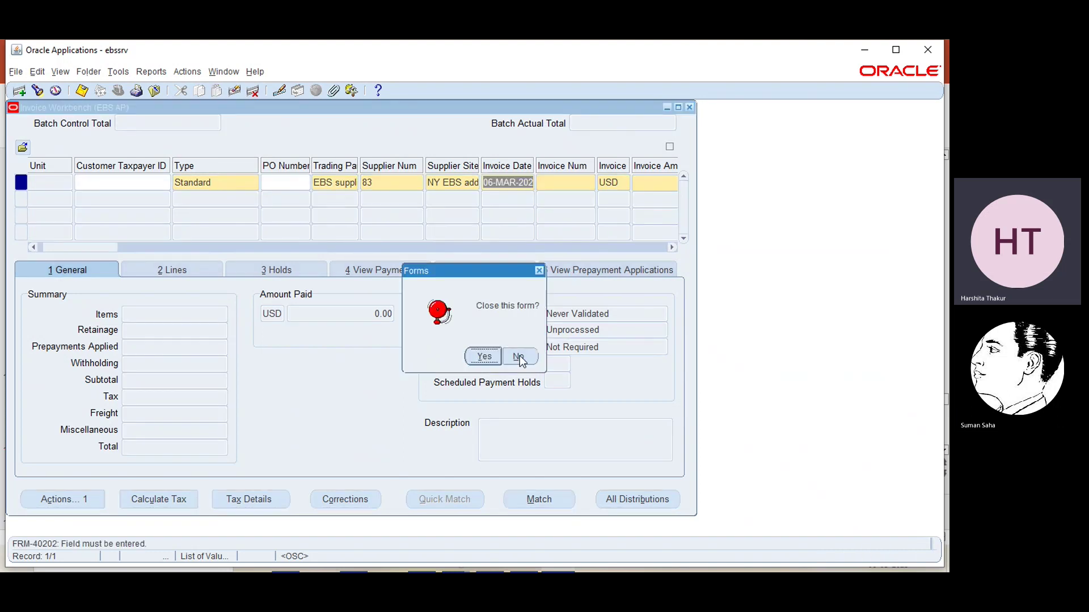
Discard the unfinished invoice and open Control Payables Periods to check which 2023 periods are open.
left_click(483, 357)
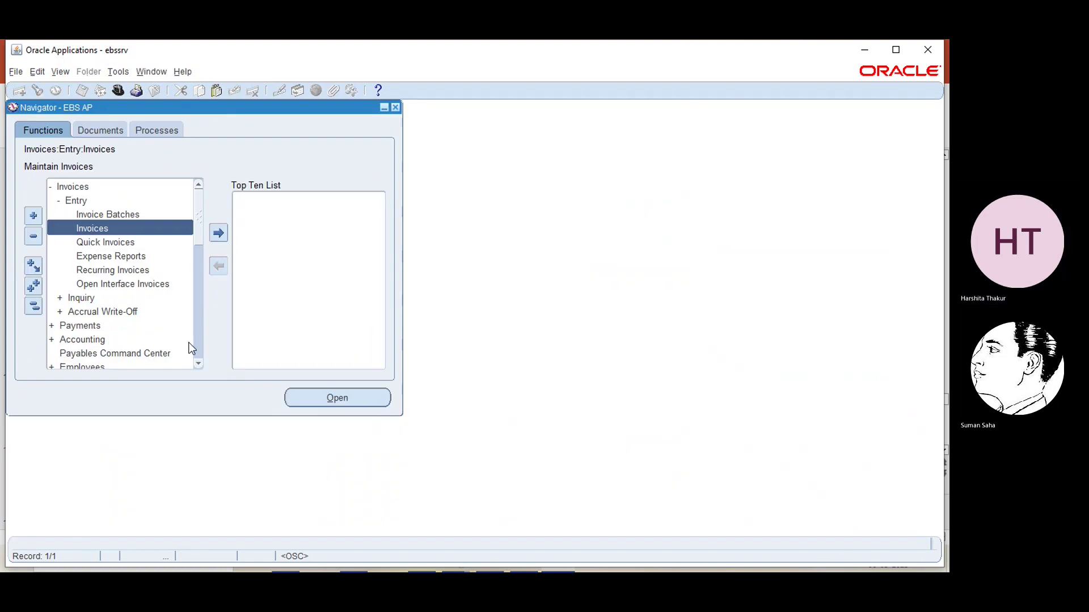
left_click(93, 342)
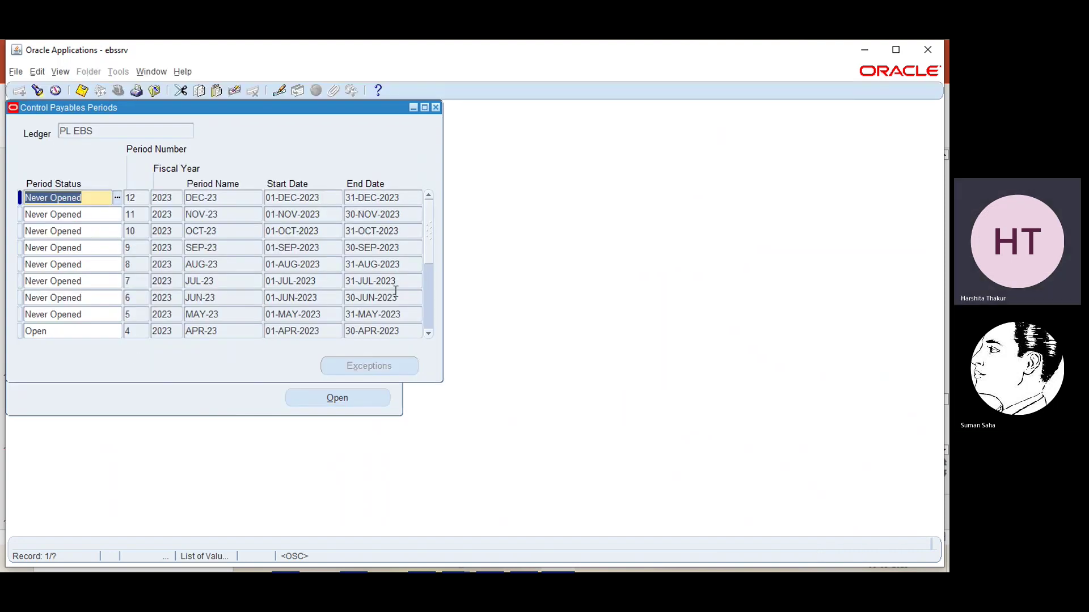
left_click(428, 337)
left_click(428, 337)
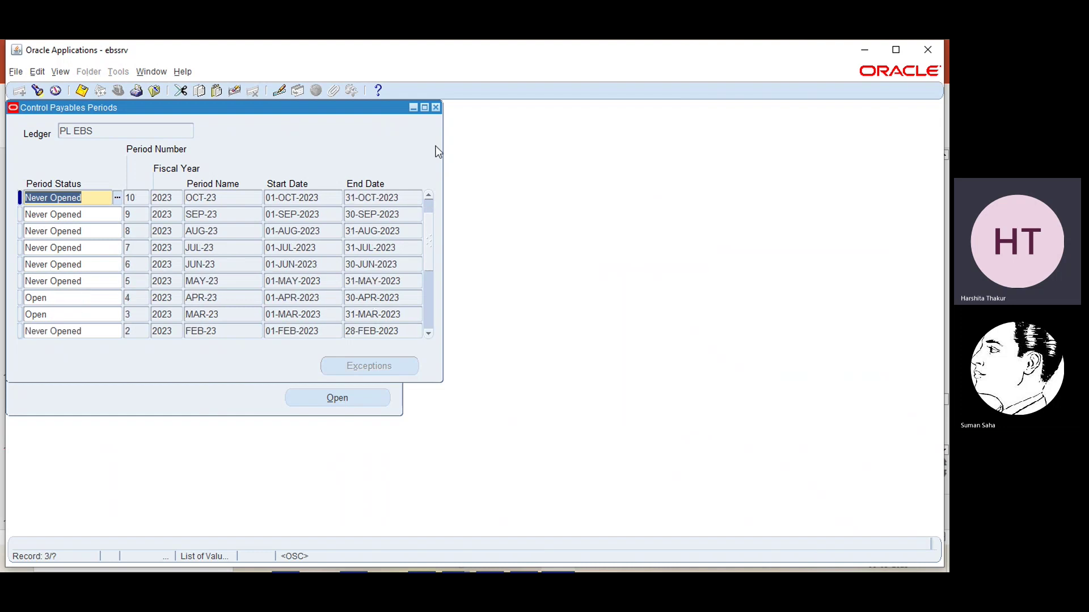
Close the payables periods form and start a fresh invoice in the Invoice Workbench.
left_click(436, 106)
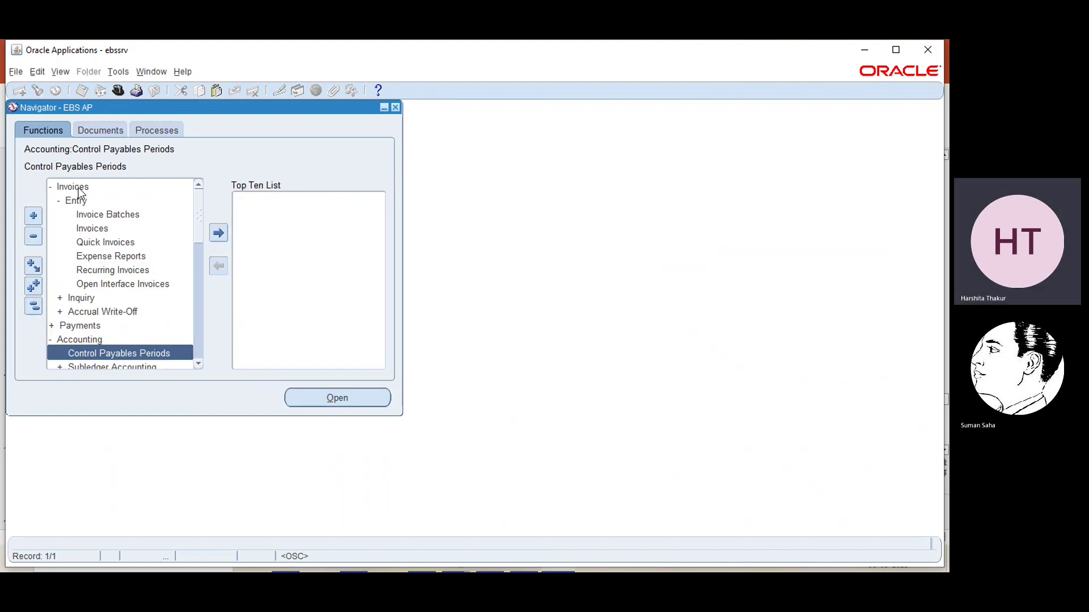
left_click(89, 227)
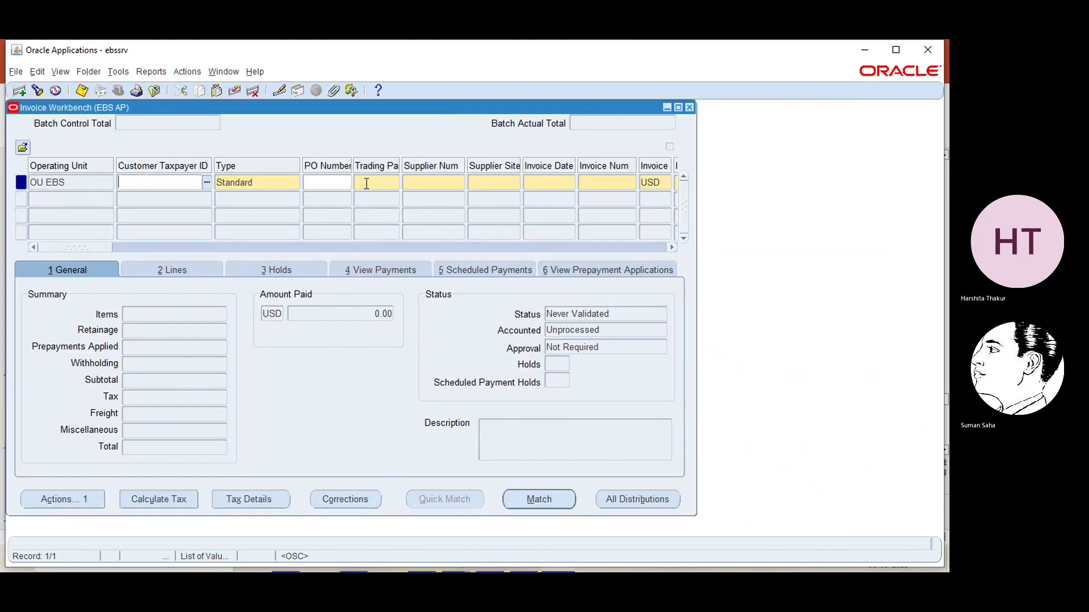
left_click(367, 183)
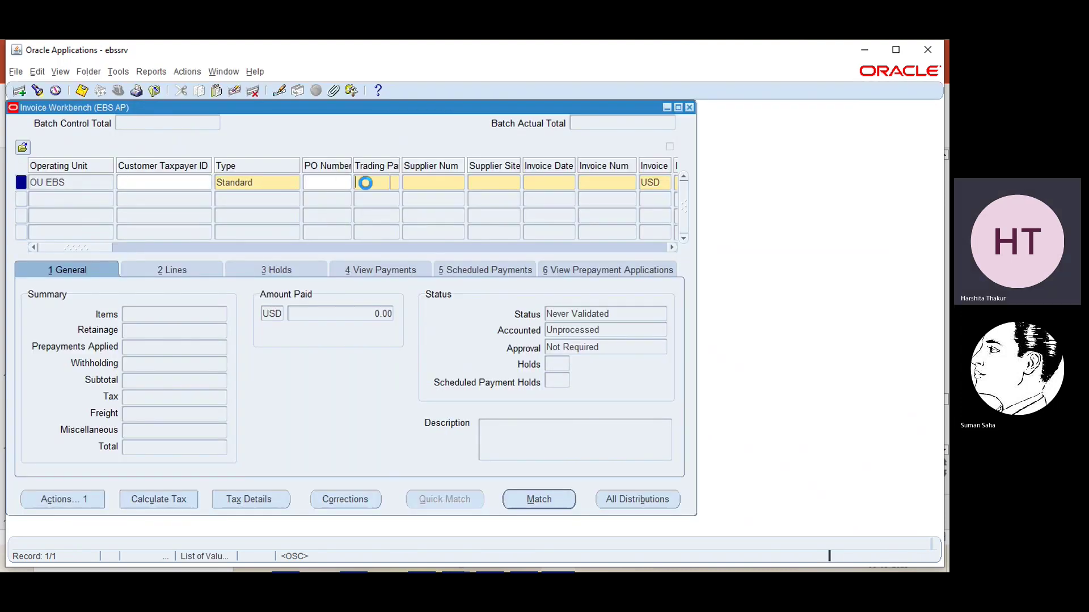
Set the trading partner to EBS supplier via a %ebs search and accept its default site.
left_click(396, 182)
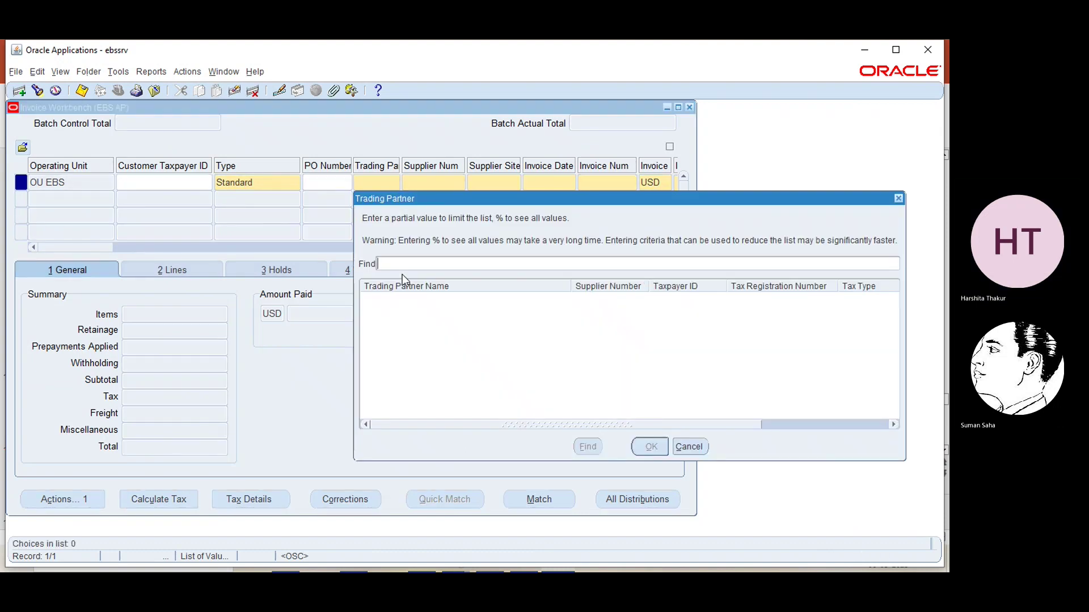
type("%ebs")
left_click(588, 447)
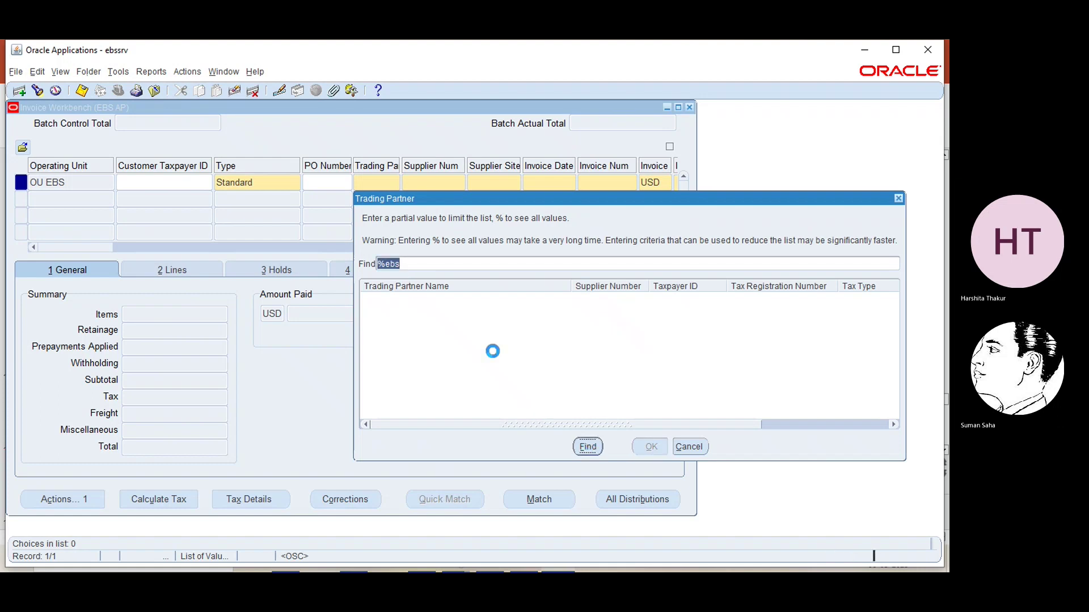
left_click(650, 447)
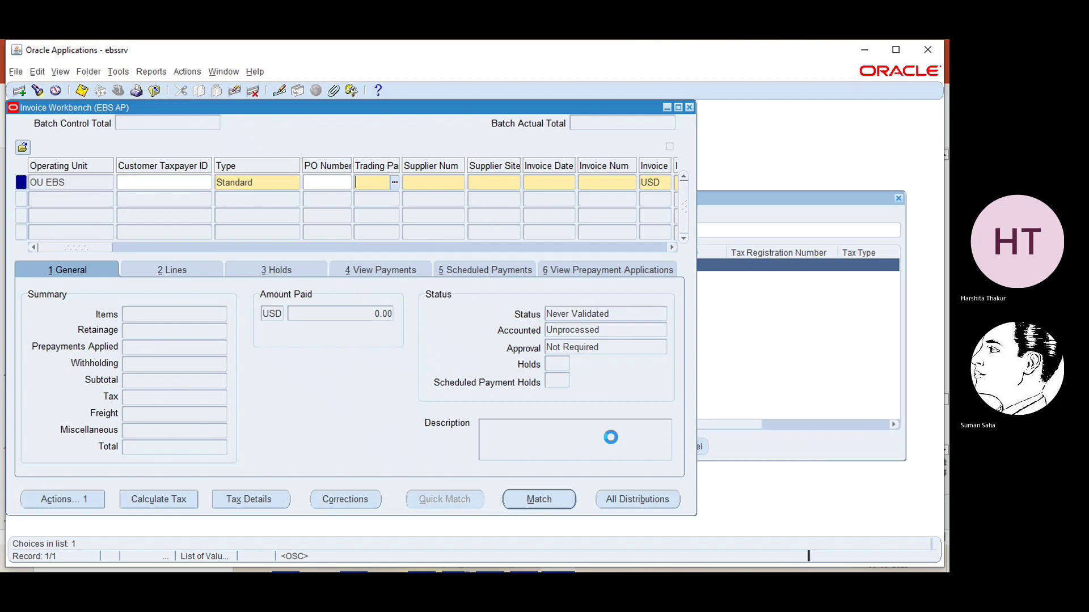
left_click(485, 182)
Date the invoice 06-MAR-2023 and give it invoice number Demo1.
left_click(567, 182)
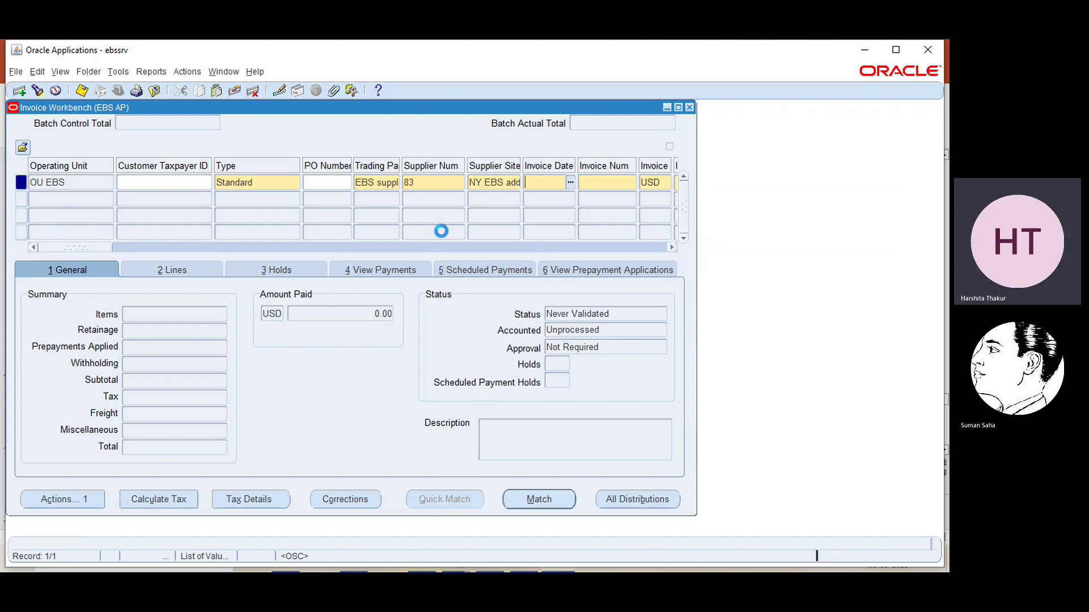
left_click(572, 183)
left_click(113, 354)
left_click(603, 180)
type("de")
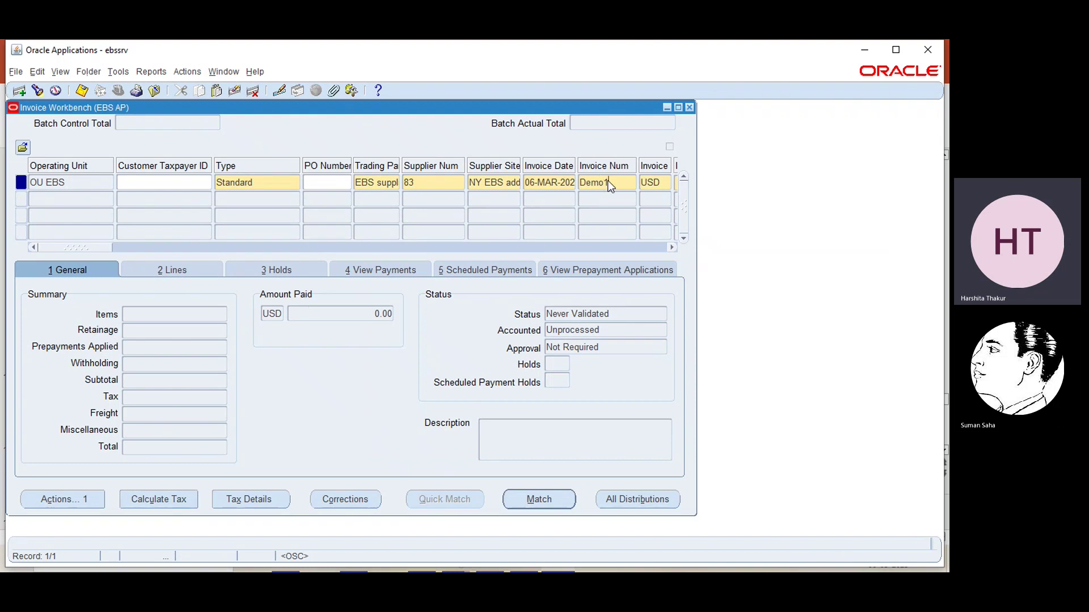
left_click(671, 247)
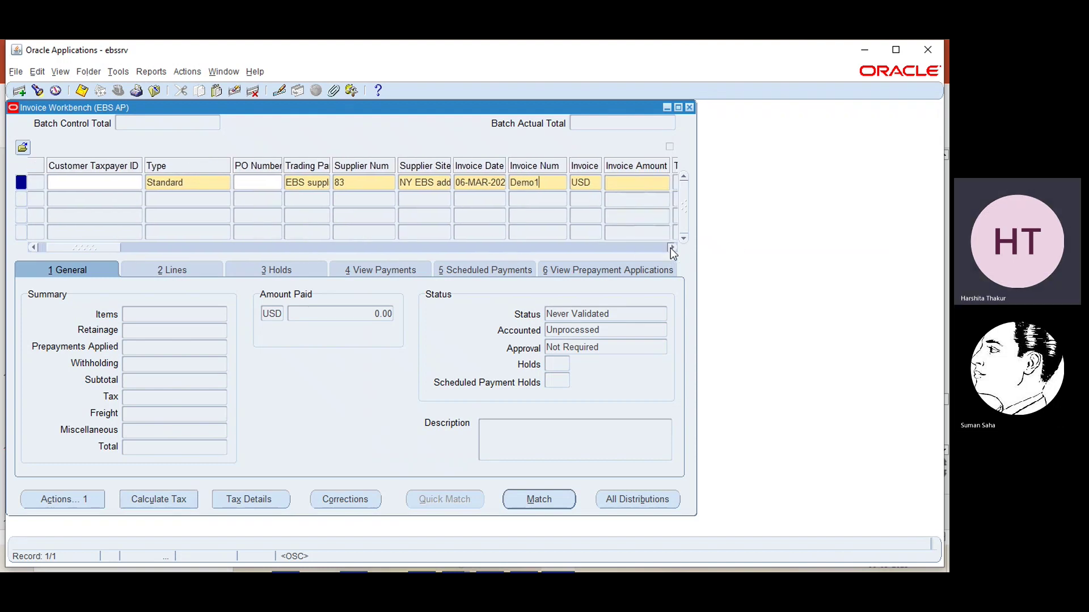
left_click(671, 247)
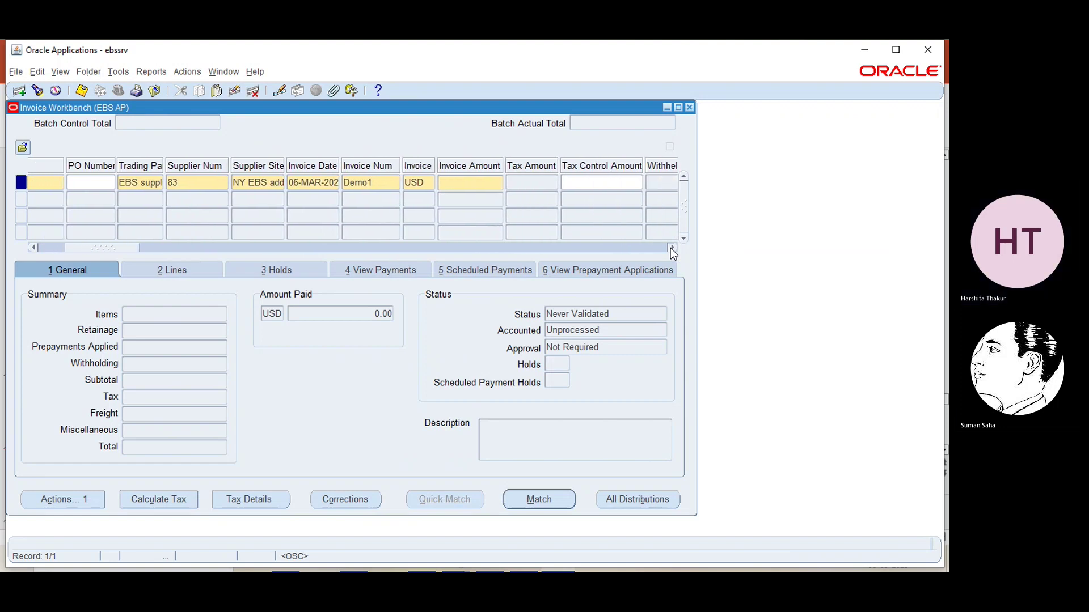
Enter an invoice amount of 100.
left_click(418, 190)
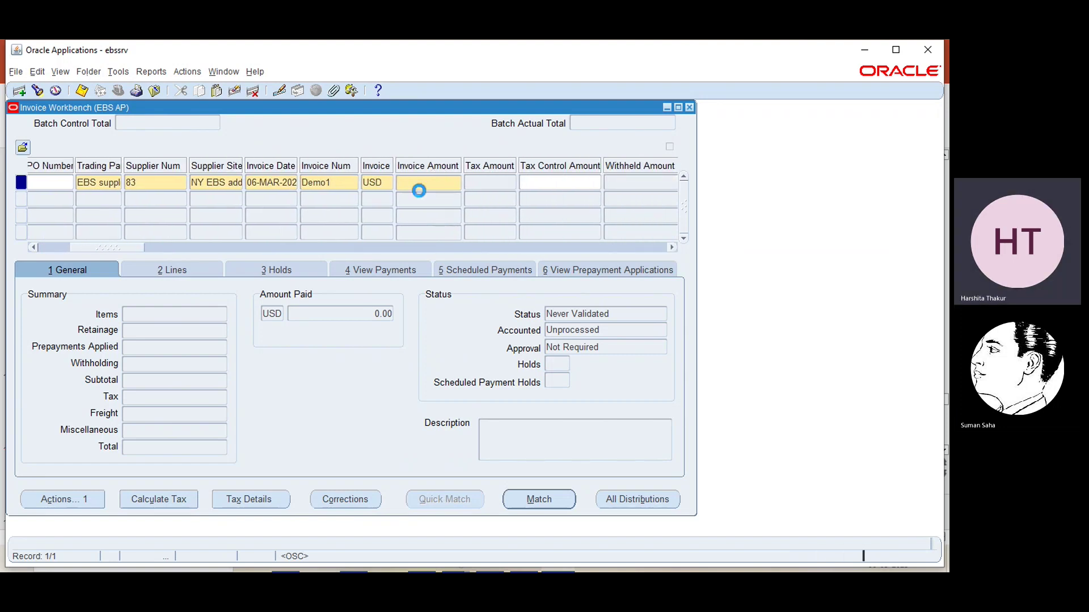
left_click(450, 185)
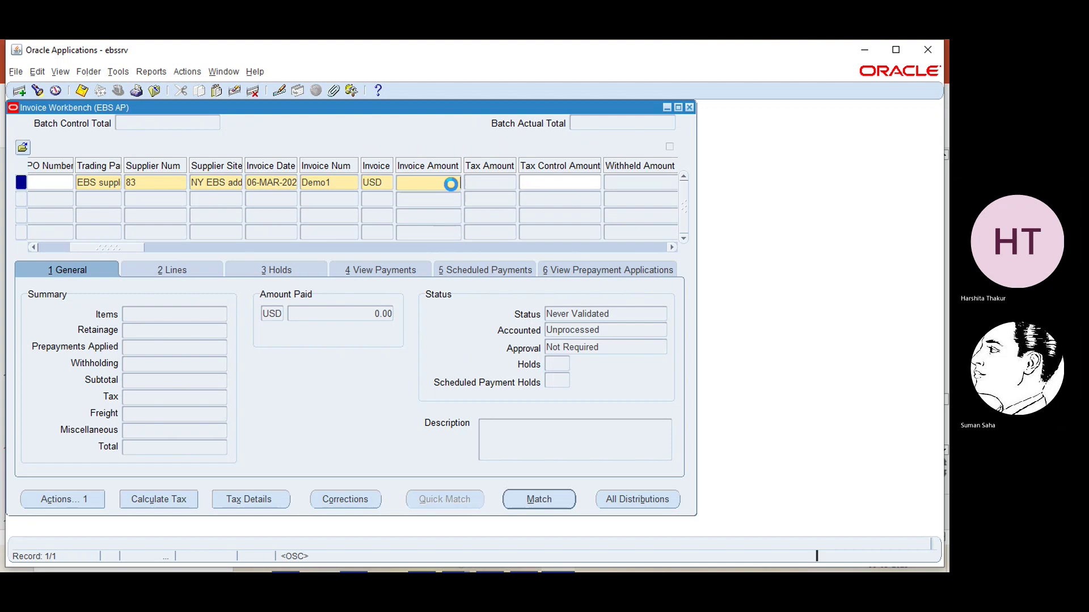
type("100")
left_click(666, 250)
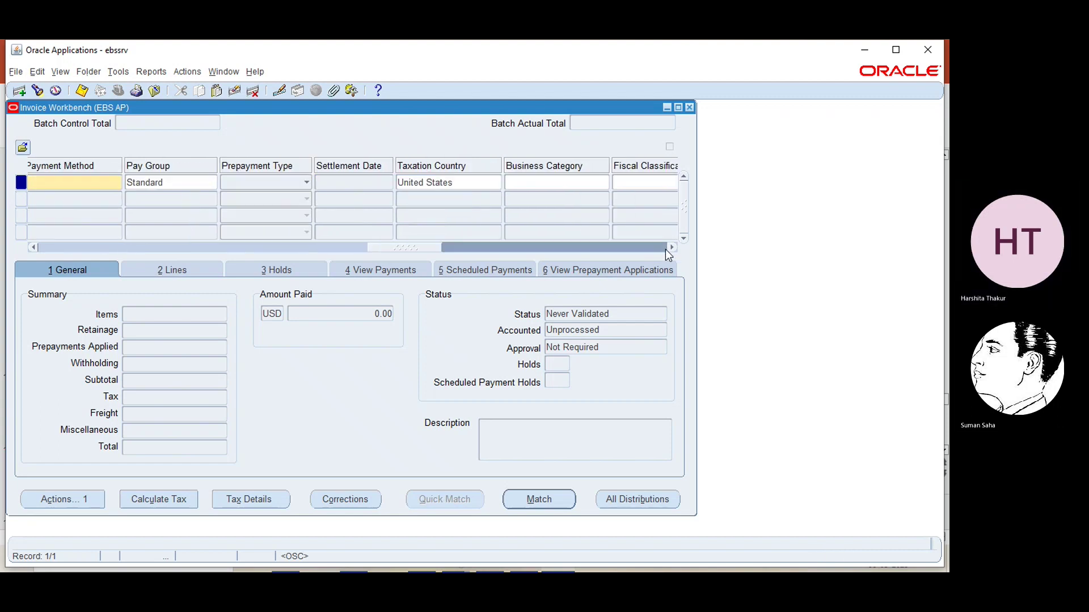
Set the invoice row's Match Action to Invoice instead of Receipt.
left_click(34, 247)
left_click_drag(34, 248, 40, 251)
left_click_drag(671, 245, 672, 248)
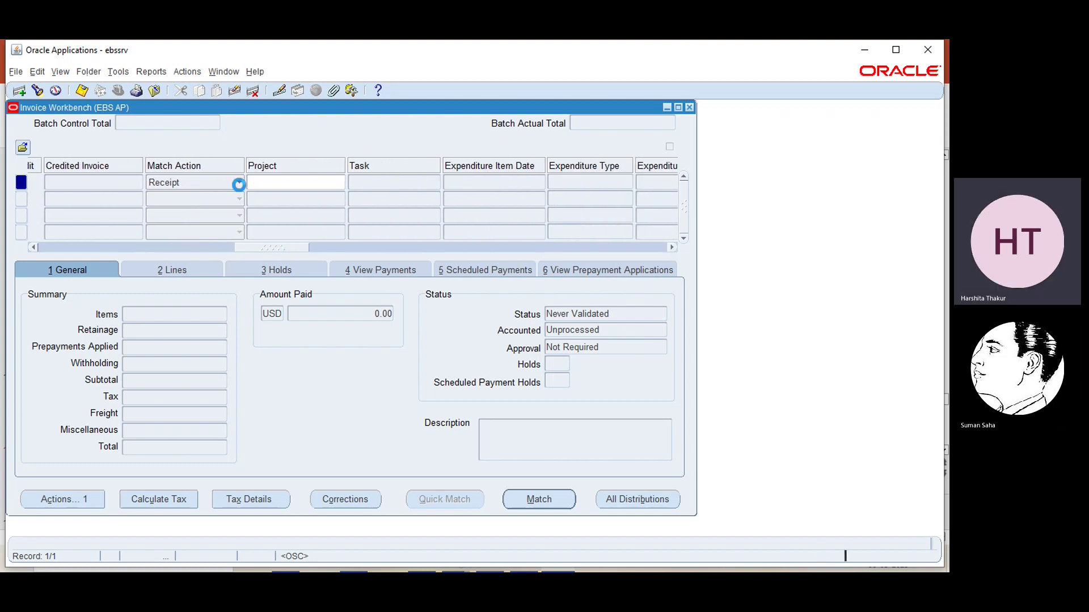
left_click(239, 185)
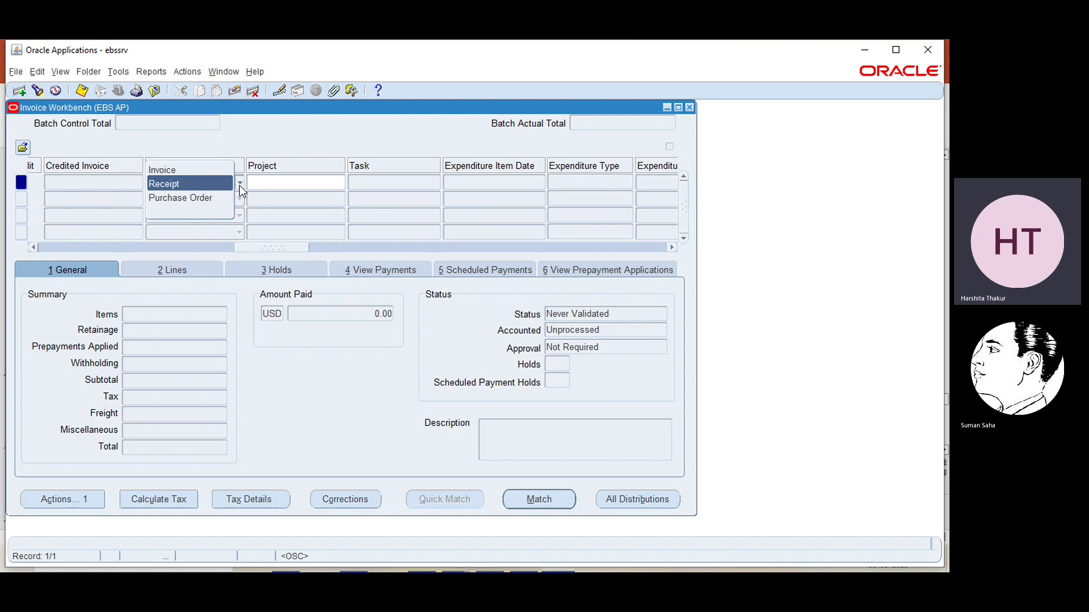
left_click(194, 171)
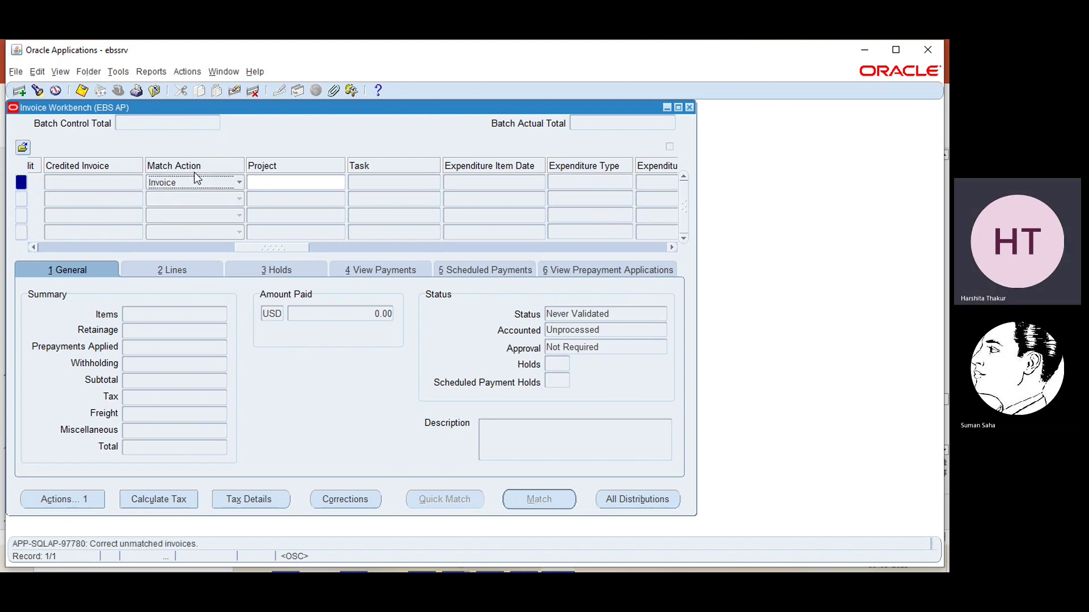
left_click(671, 248)
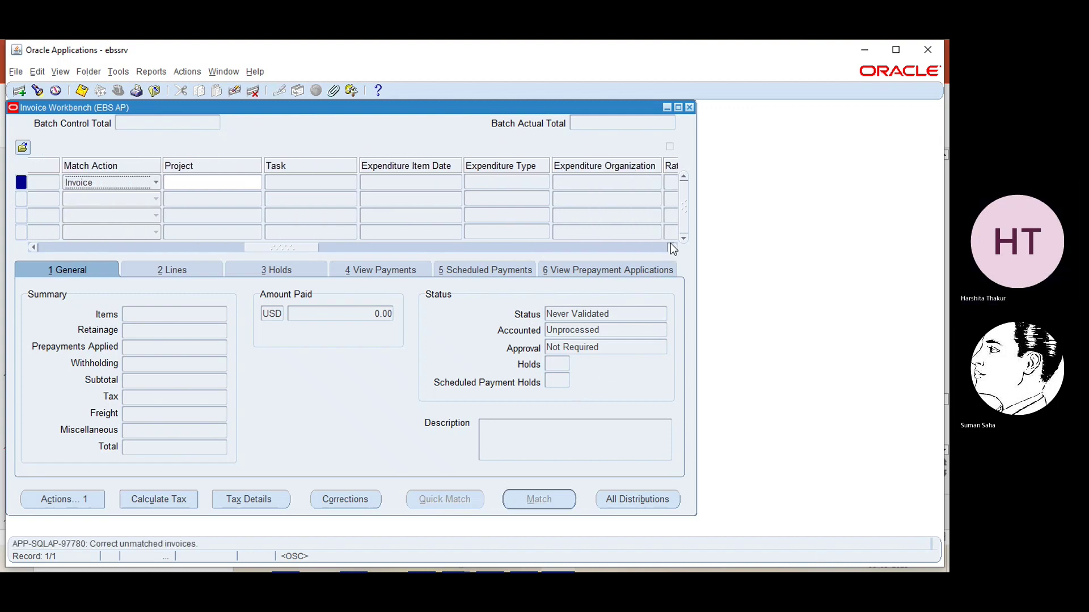
left_click_drag(671, 248, 672, 248)
left_click(458, 179)
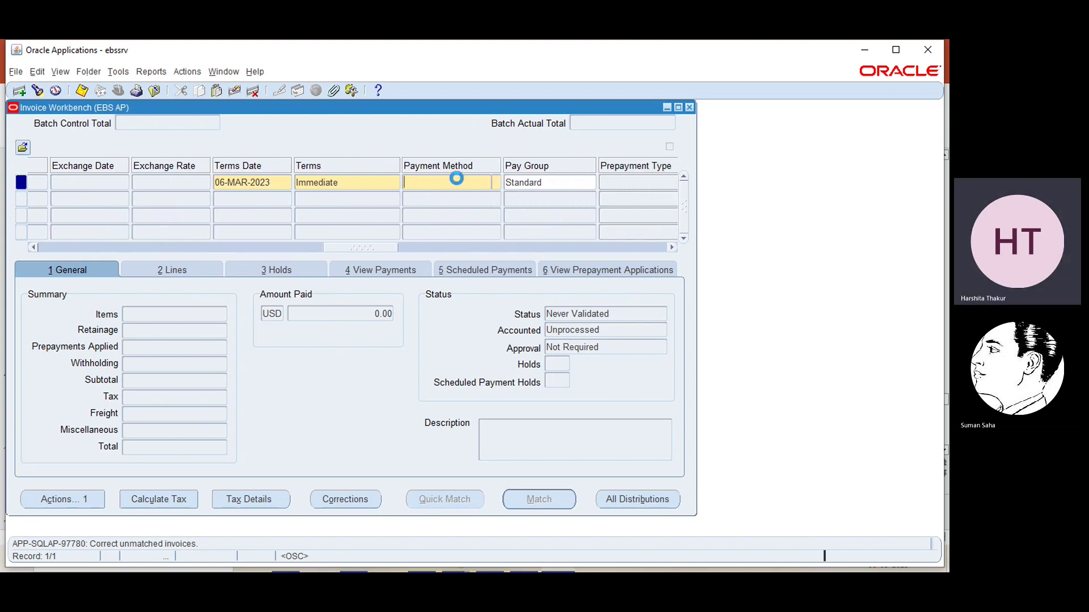
Set the Demo1 invoice's payment method to Check.
left_click(497, 182)
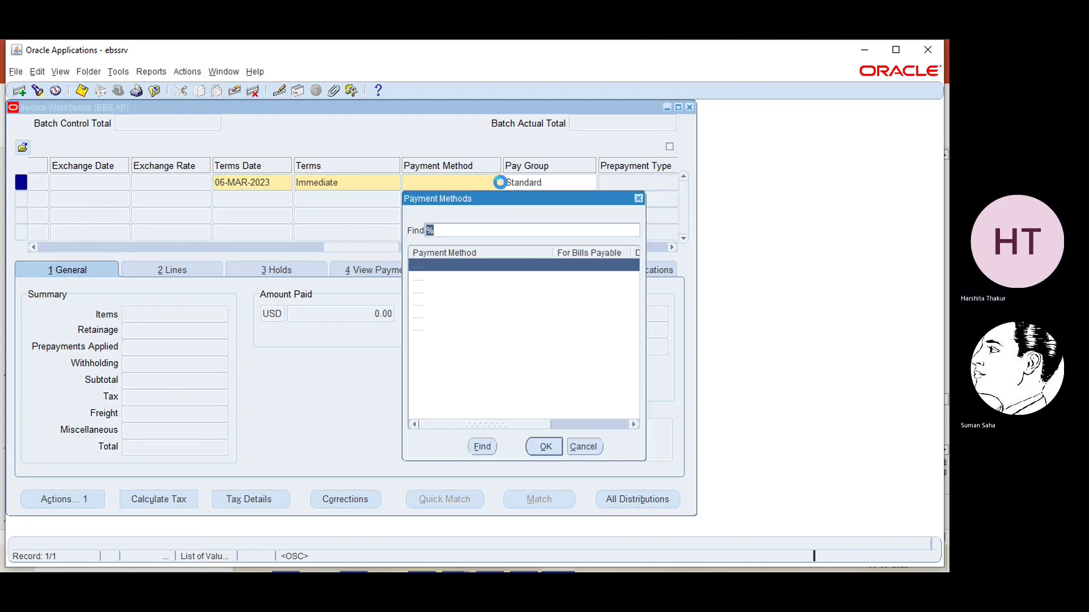
left_click(437, 280)
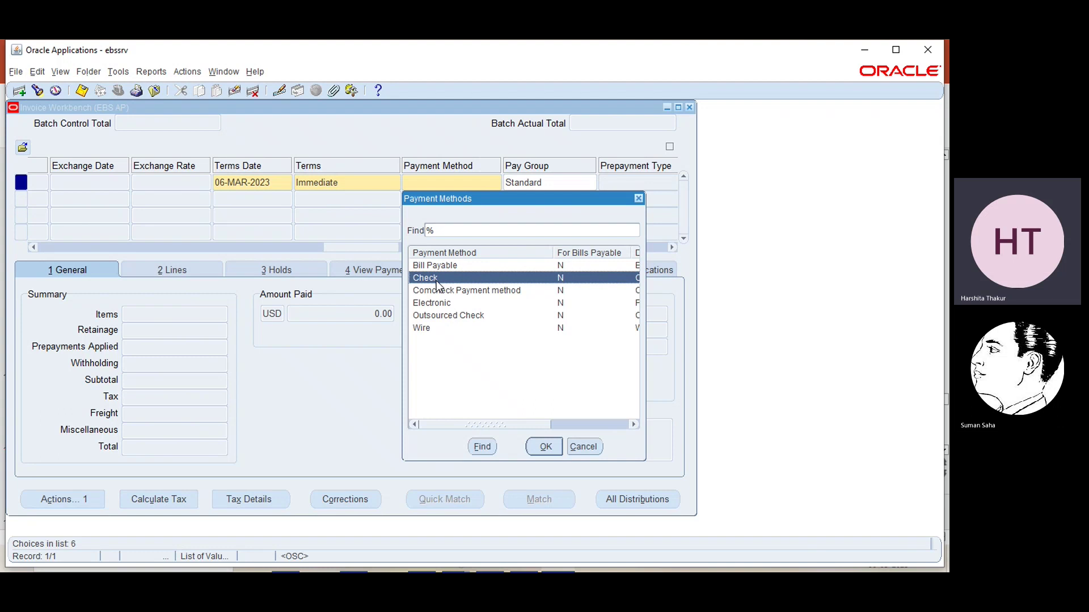
left_click(544, 446)
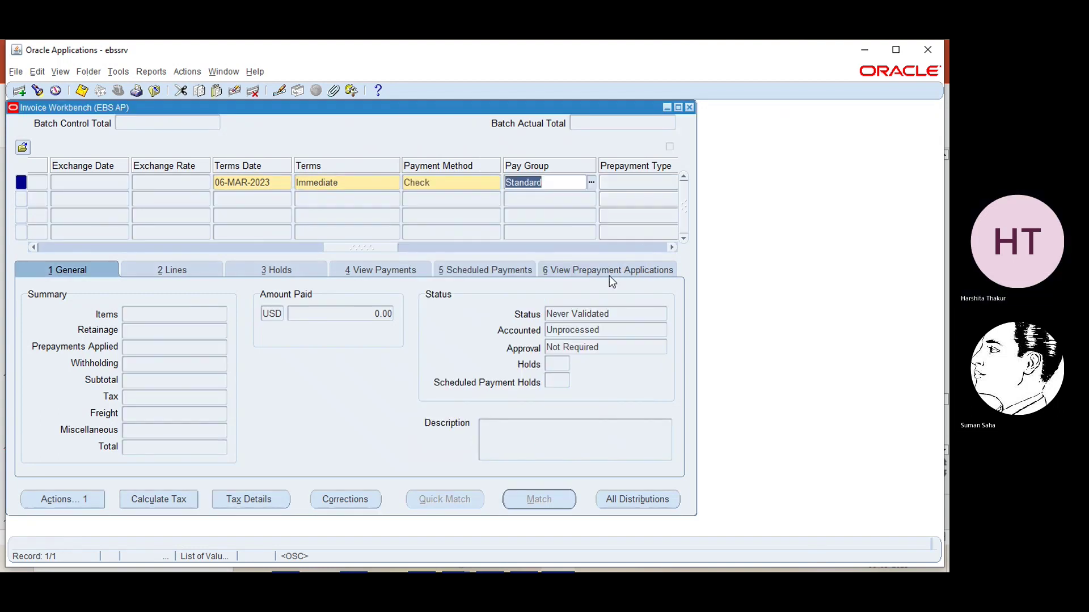
Review all header columns back to Operating Unit, then show the invoice's lines.
left_click(671, 248)
left_click(671, 248)
left_click(671, 248)
left_click(671, 248)
left_click(671, 248)
left_click(671, 248)
left_click(671, 248)
left_click(671, 248)
left_click(671, 248)
left_click(671, 248)
left_click(671, 247)
left_click(671, 248)
left_click(671, 248)
left_click(671, 248)
left_click(671, 247)
left_click(671, 248)
left_click(671, 248)
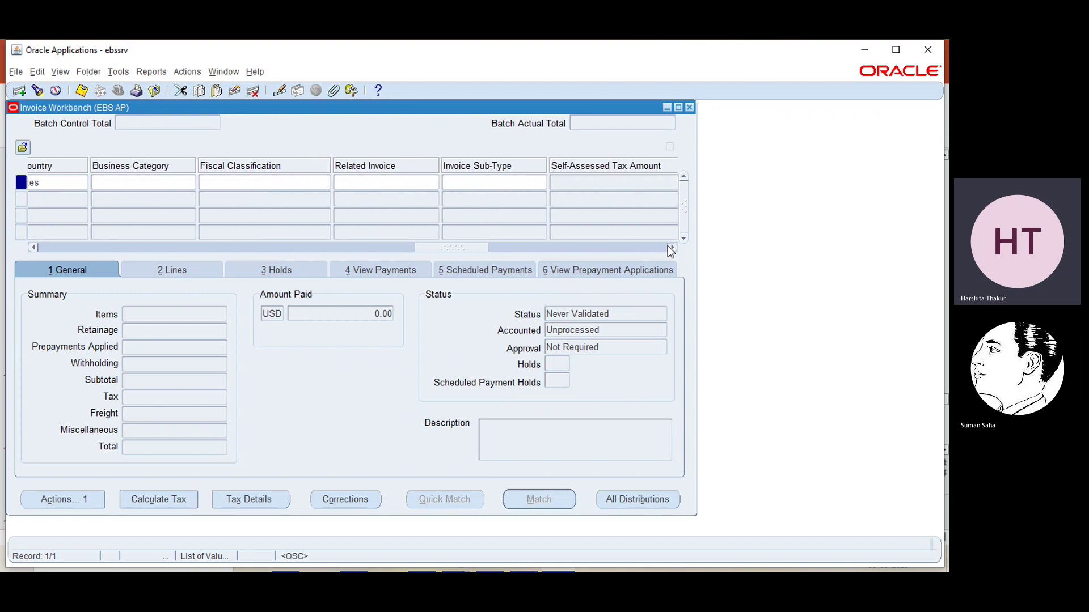
left_click(671, 248)
left_click(671, 247)
left_click(671, 248)
left_click(671, 248)
left_click(671, 248)
left_click(671, 248)
left_click(671, 247)
left_click(671, 248)
left_click(671, 248)
left_click(671, 248)
left_click(671, 248)
left_click(671, 248)
left_click(671, 248)
left_click(671, 248)
left_click(671, 248)
left_click(671, 248)
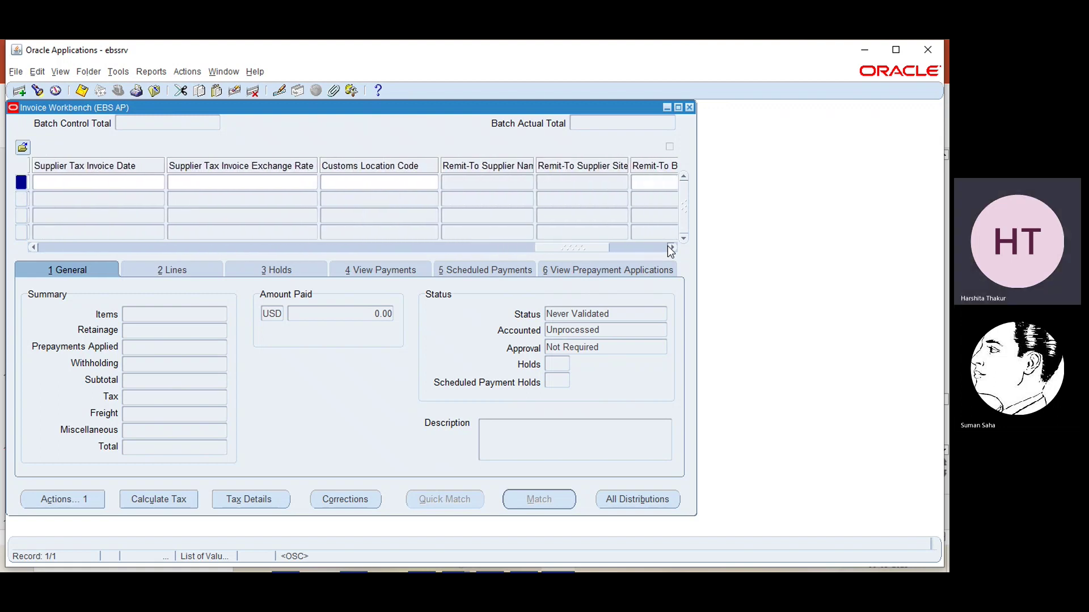
left_click(671, 248)
left_click(671, 248)
left_click(671, 248)
left_click(671, 247)
left_click(671, 248)
left_click(670, 248)
left_click(671, 248)
left_click(671, 248)
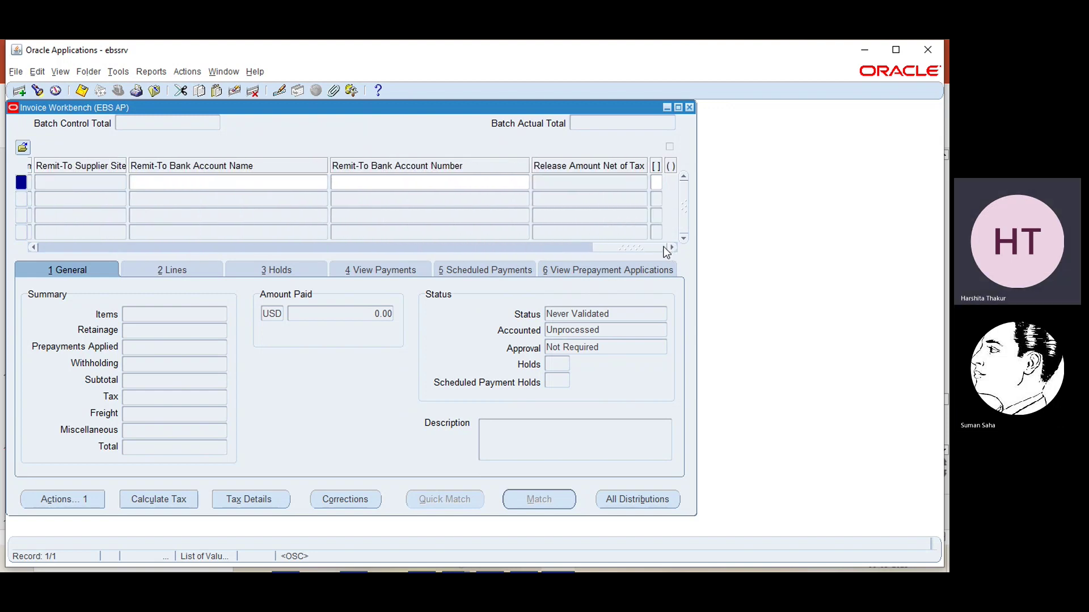
left_click(53, 245)
left_click(54, 245)
left_click(53, 245)
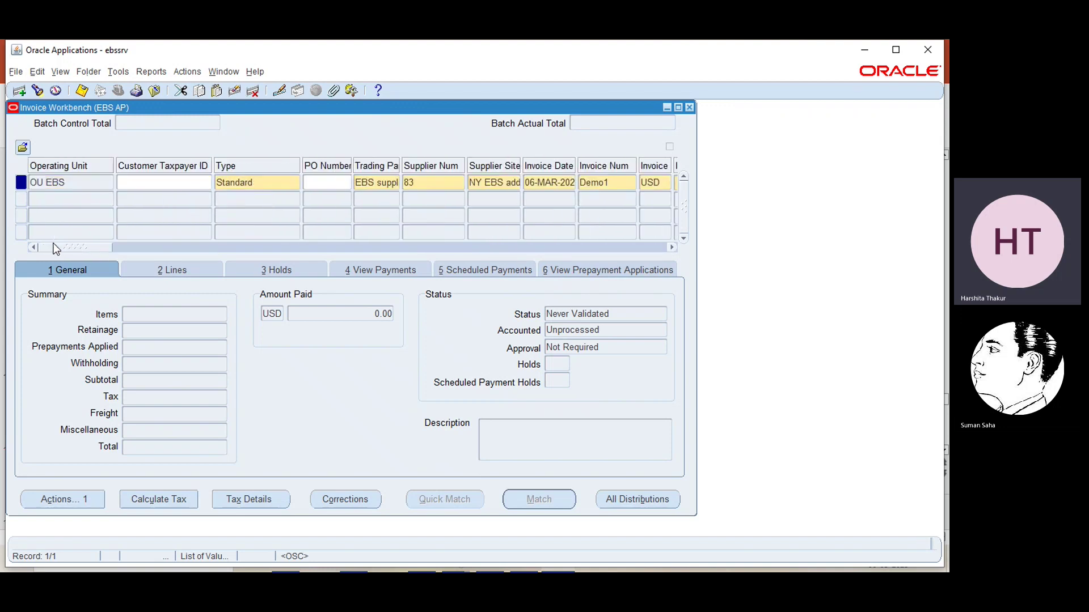
left_click(200, 264)
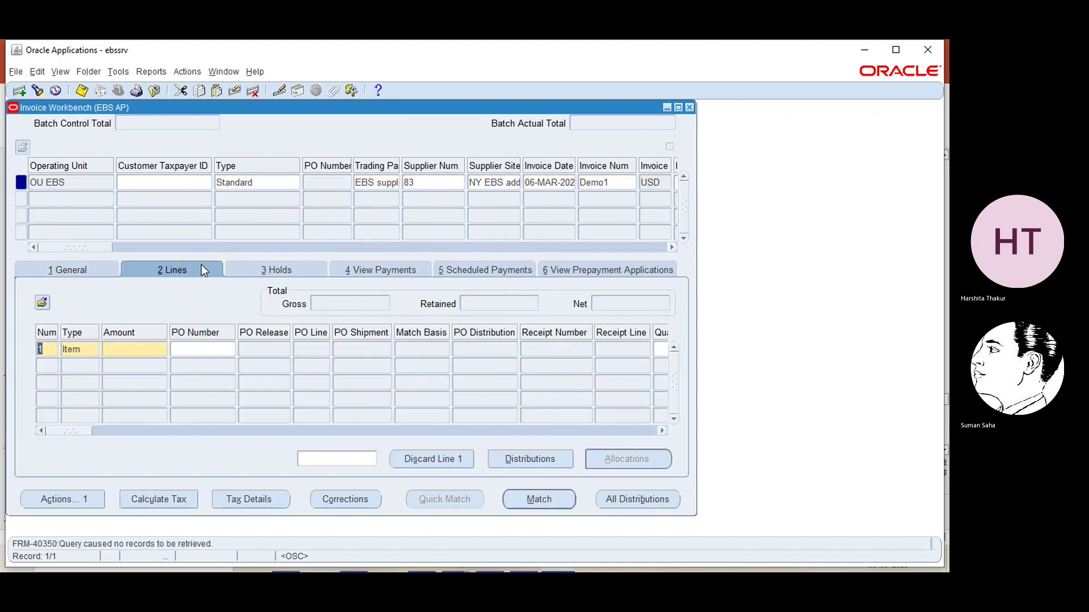
Give line 1 an amount of 100 and bring up its distributions.
left_click(140, 351)
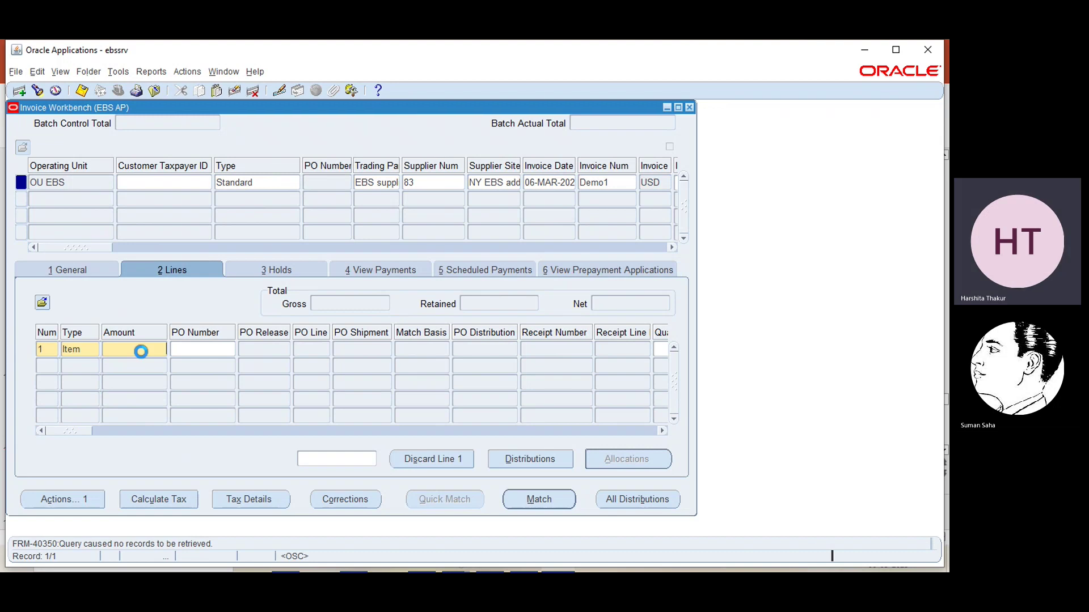
type("10")
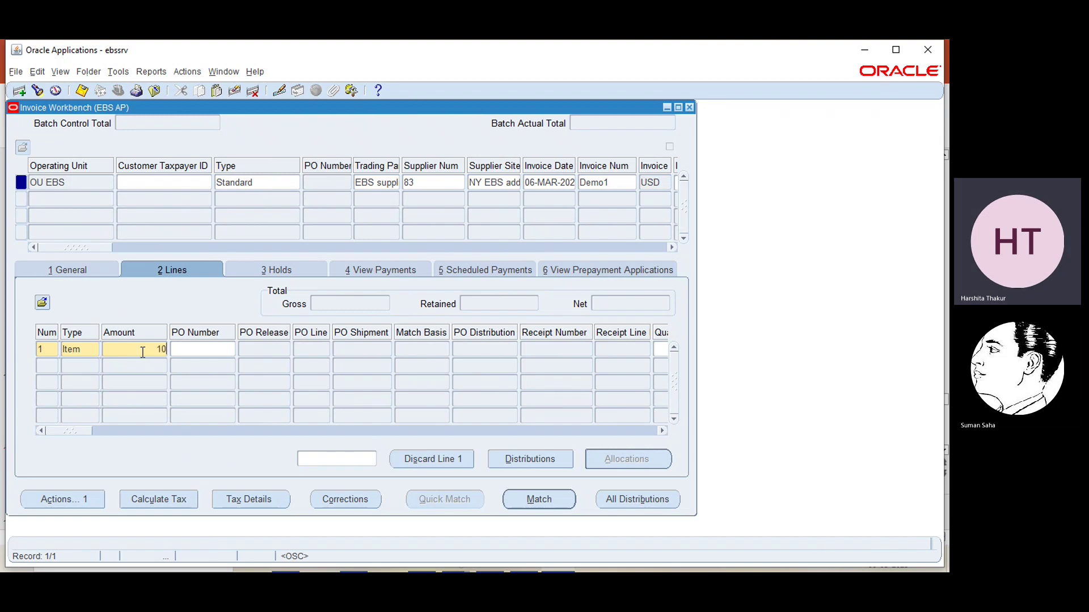
type("0")
left_click(550, 457)
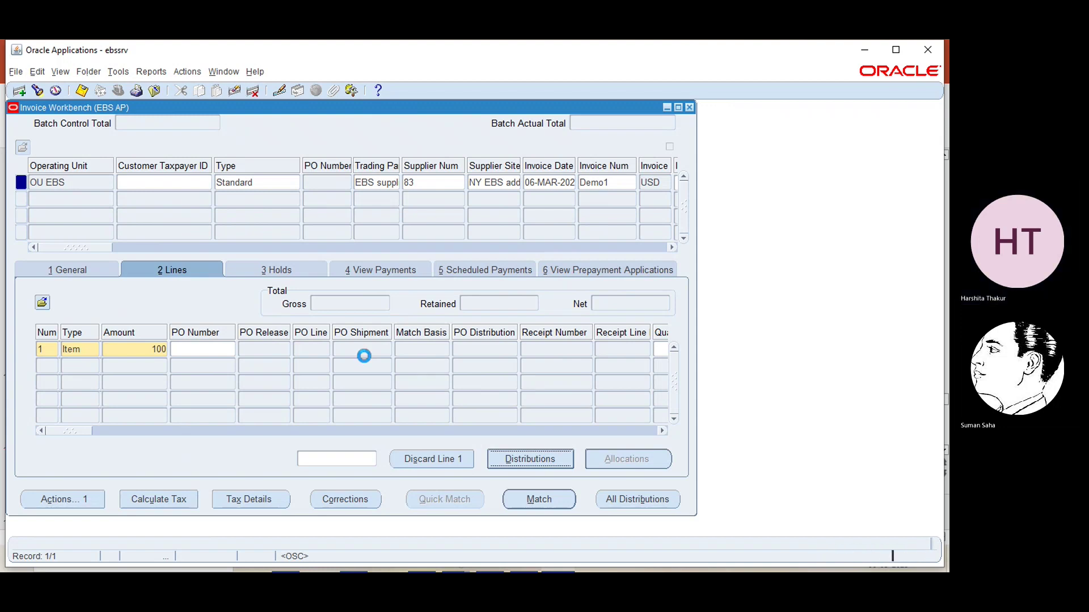
left_click(189, 197)
Enter the distribution amount and account segments 10, 000 and IC 10.
type("100")
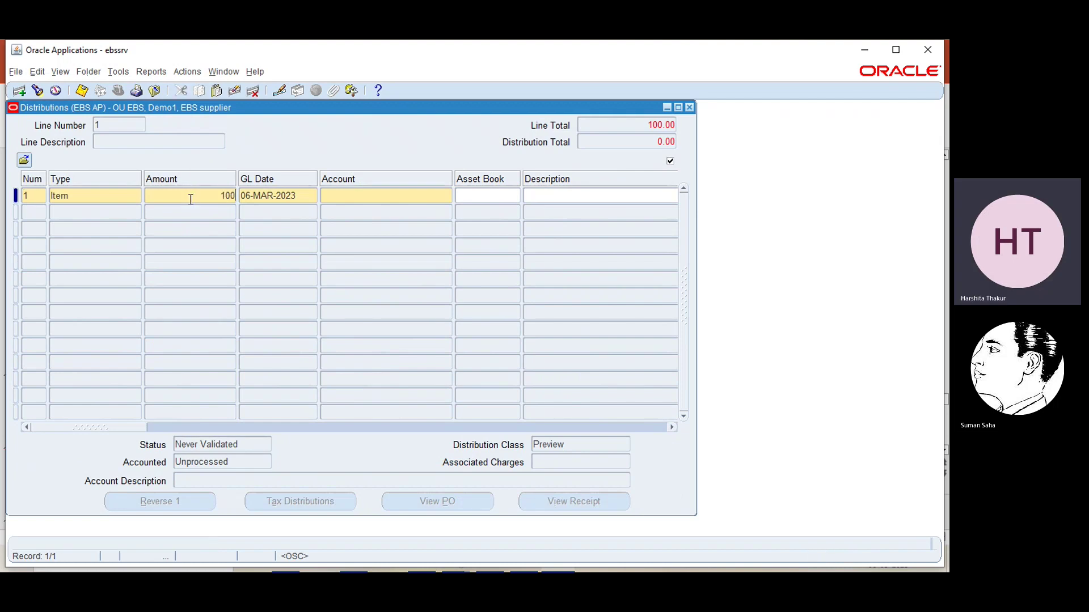
left_click(366, 190)
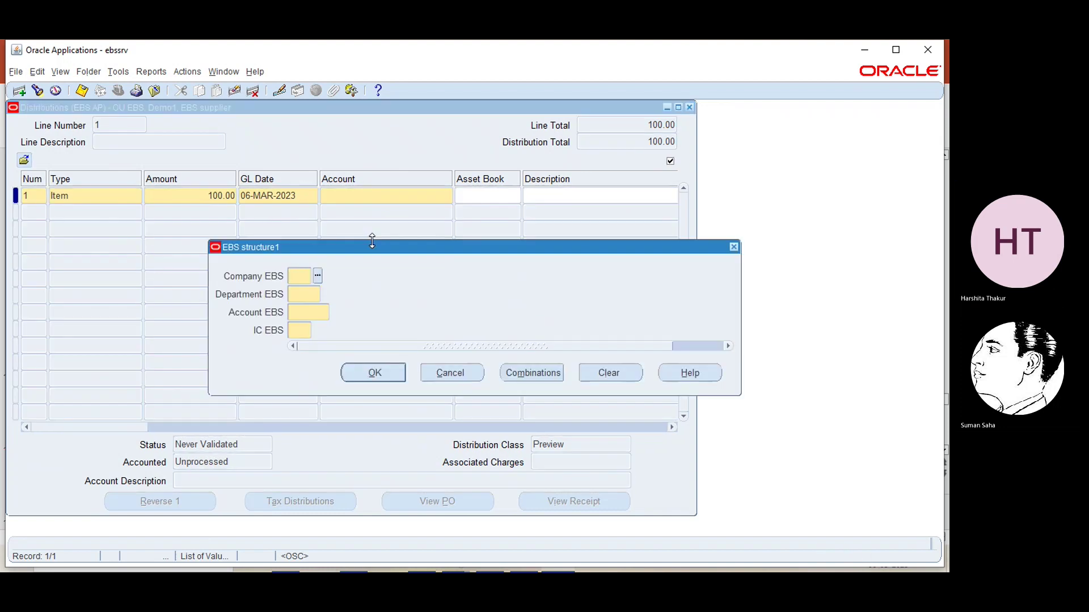
type("10")
key("Tab")
type("000")
key("Tab")
left_click(303, 328)
type("10")
left_click(309, 314)
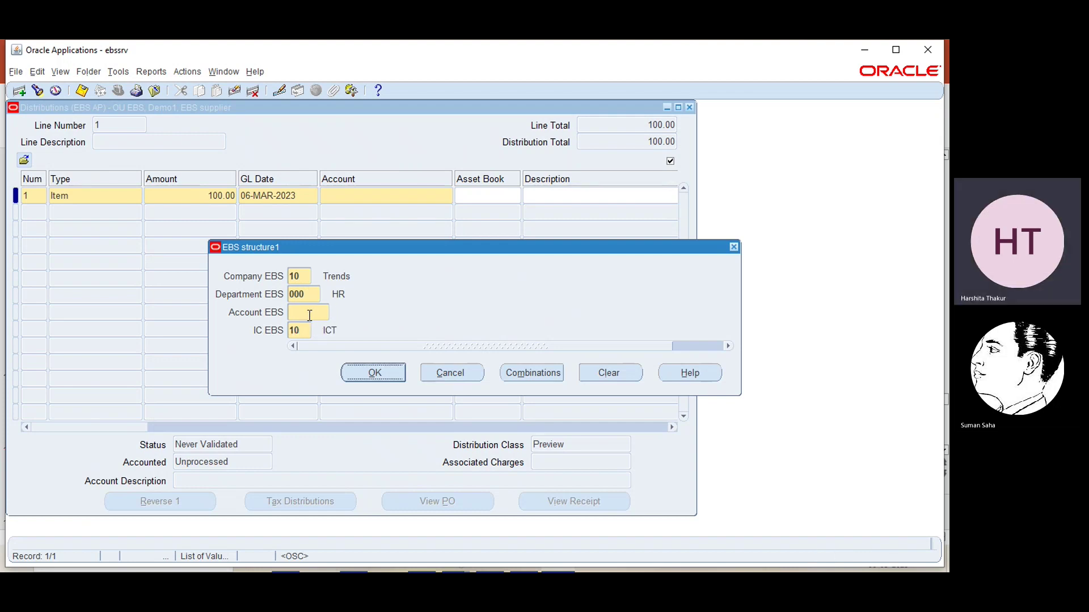
left_click(336, 313)
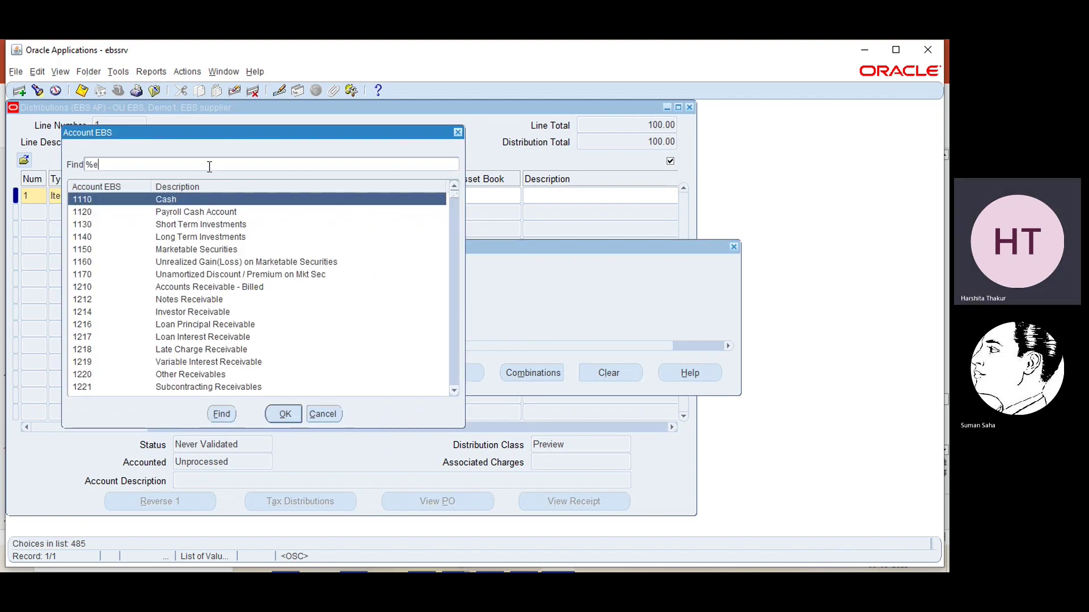
type("exp%")
key("Return")
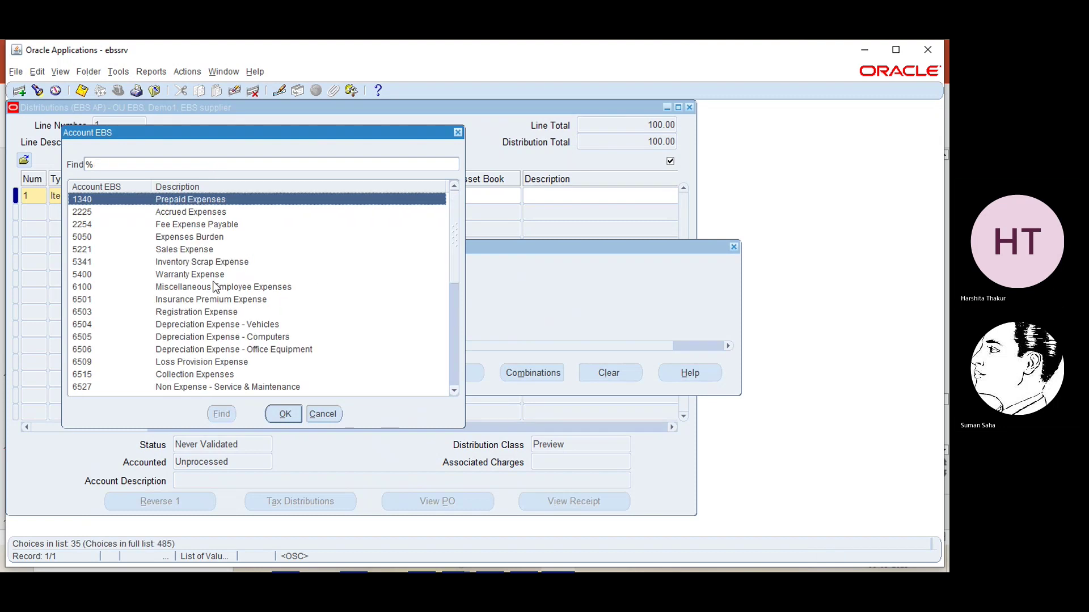
left_click(197, 276)
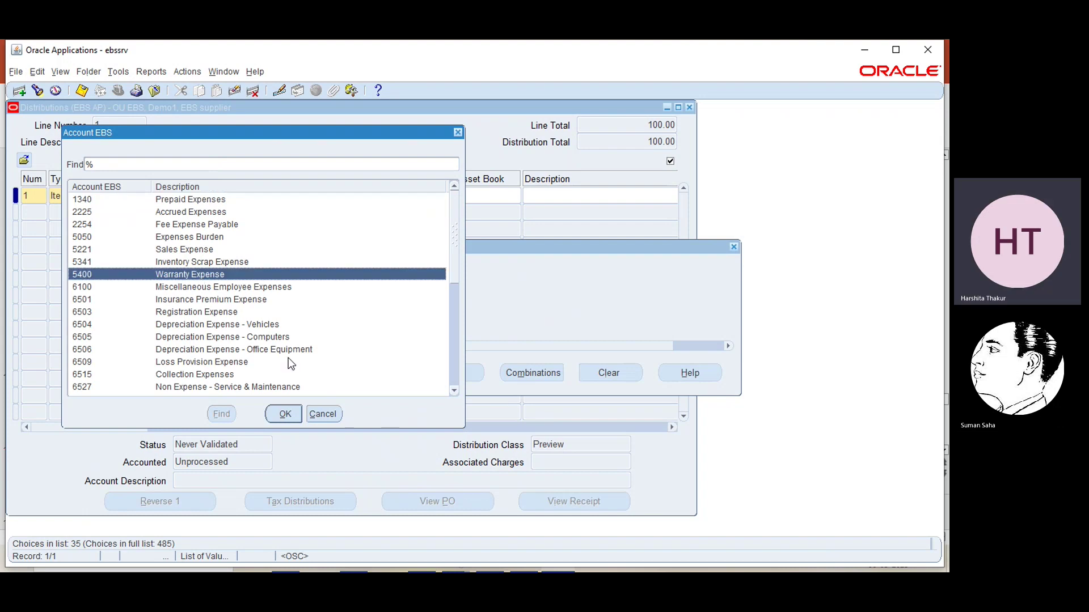
left_click(276, 417)
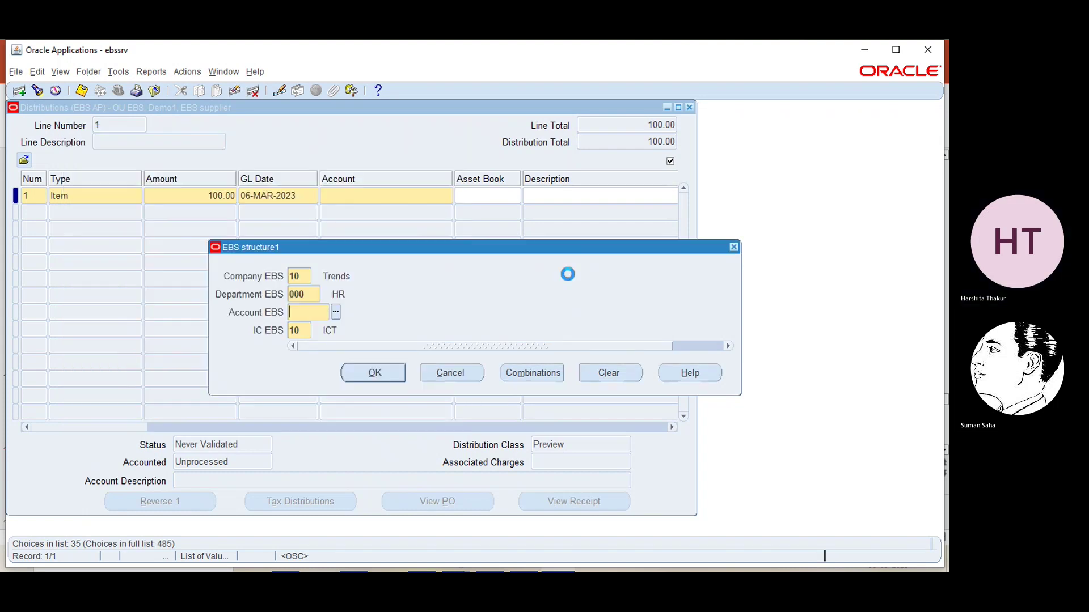
left_click(387, 370)
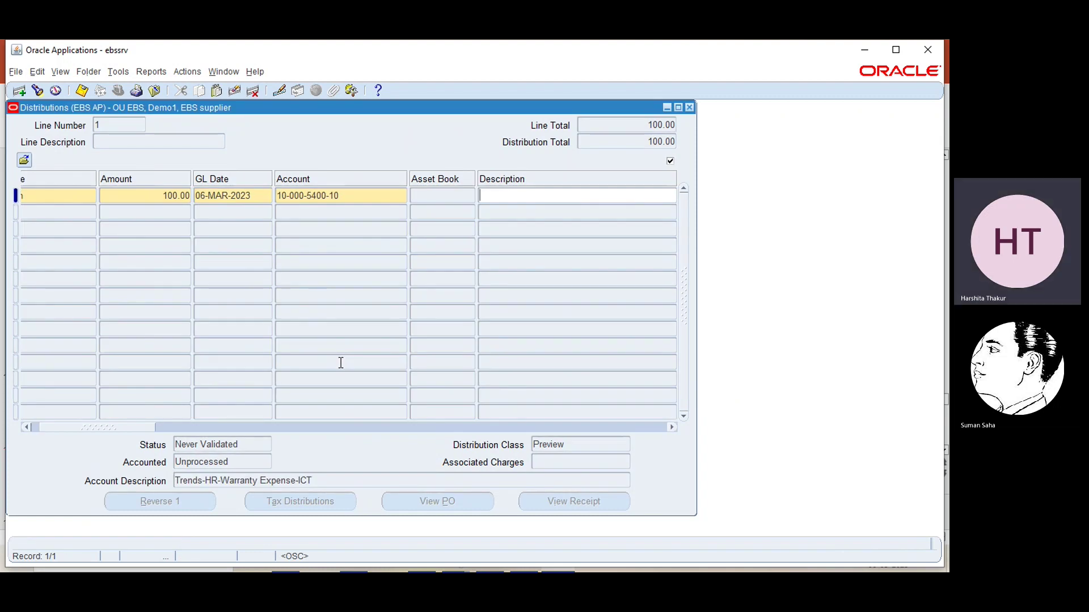
left_click(690, 107)
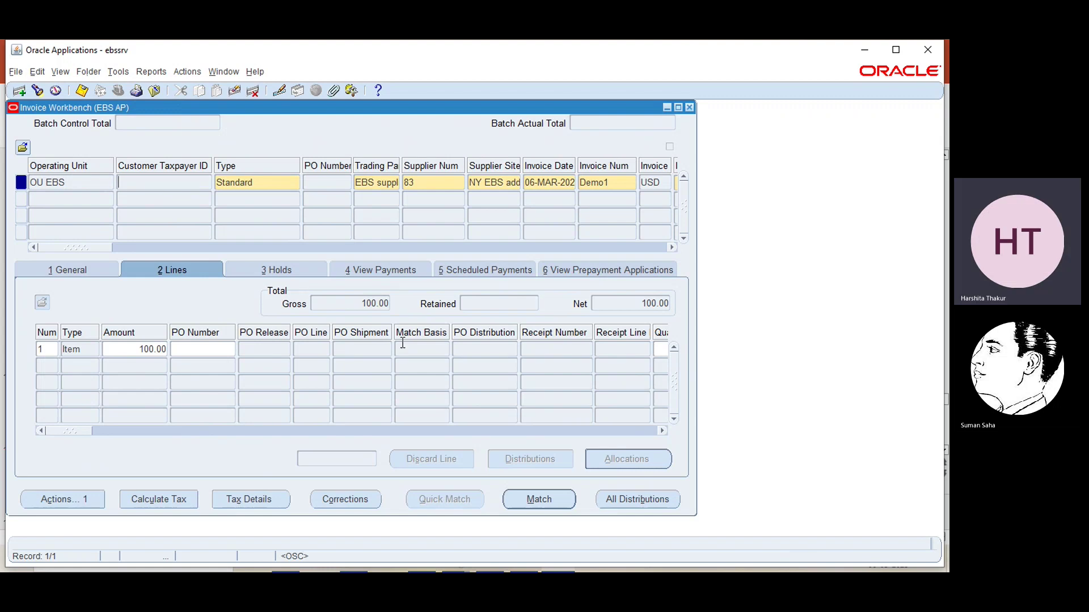
Validate invoice Demo1 from Invoice Actions, then reopen the actions list.
left_click(72, 500)
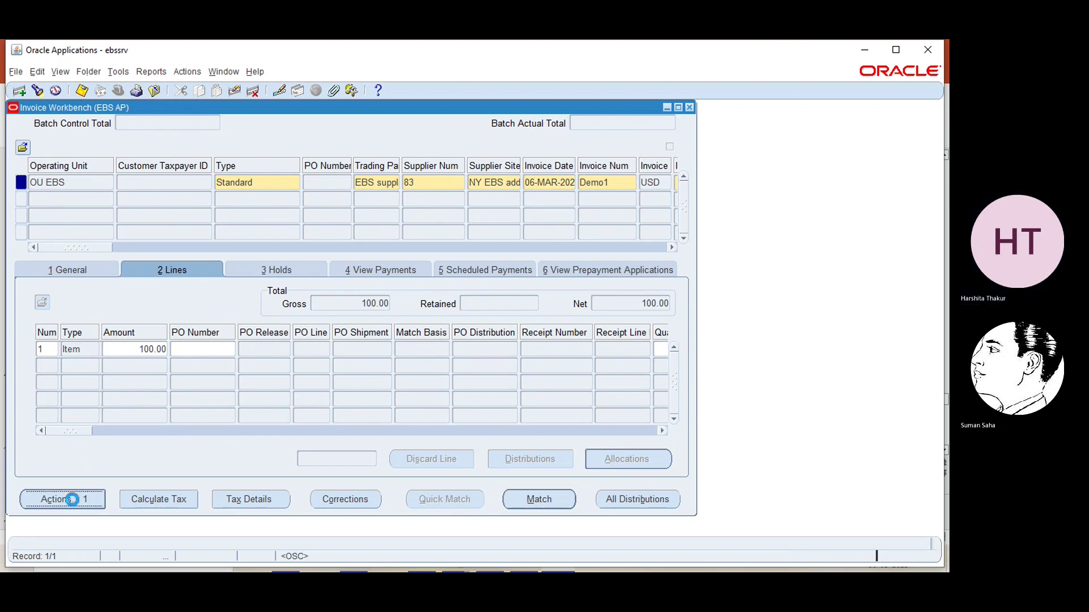
left_click(198, 149)
left_click(299, 476)
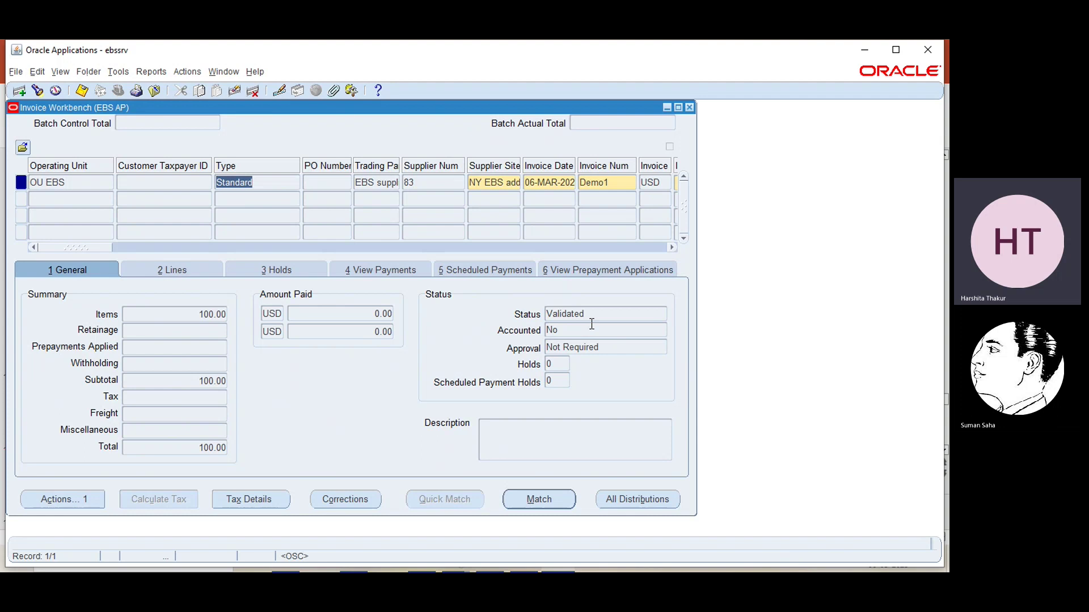
left_click(72, 499)
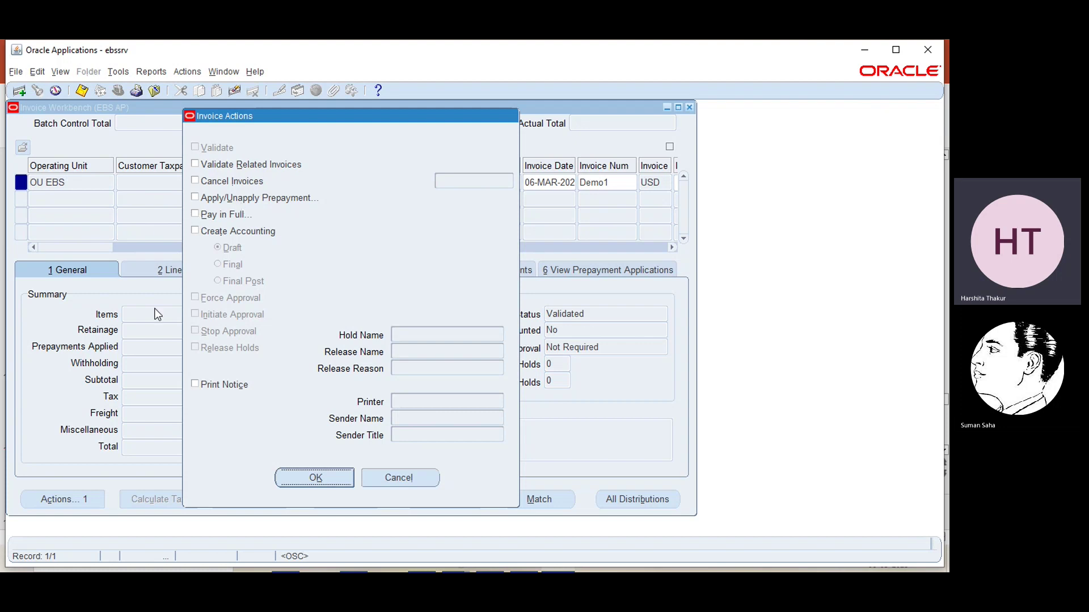
Choose Pay in Full for Demo1 to create a Quick payment for EBS supplier.
left_click(194, 214)
left_click(314, 477)
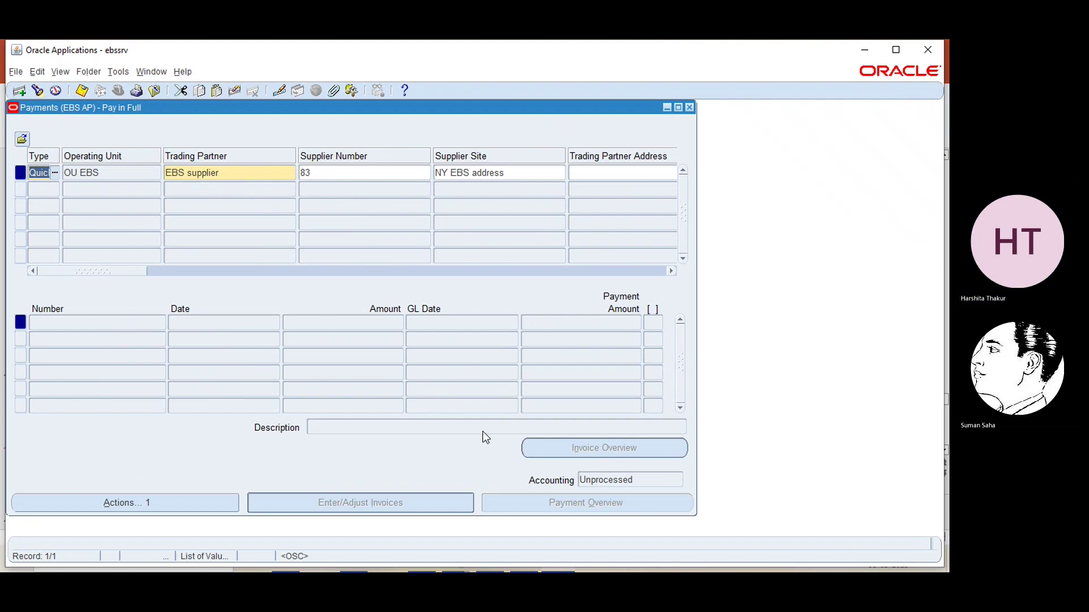
Set the payment's bank account to EBS Account1 using a %ebs search.
left_click(671, 271)
left_click_drag(674, 269, 673, 271)
left_click(526, 178)
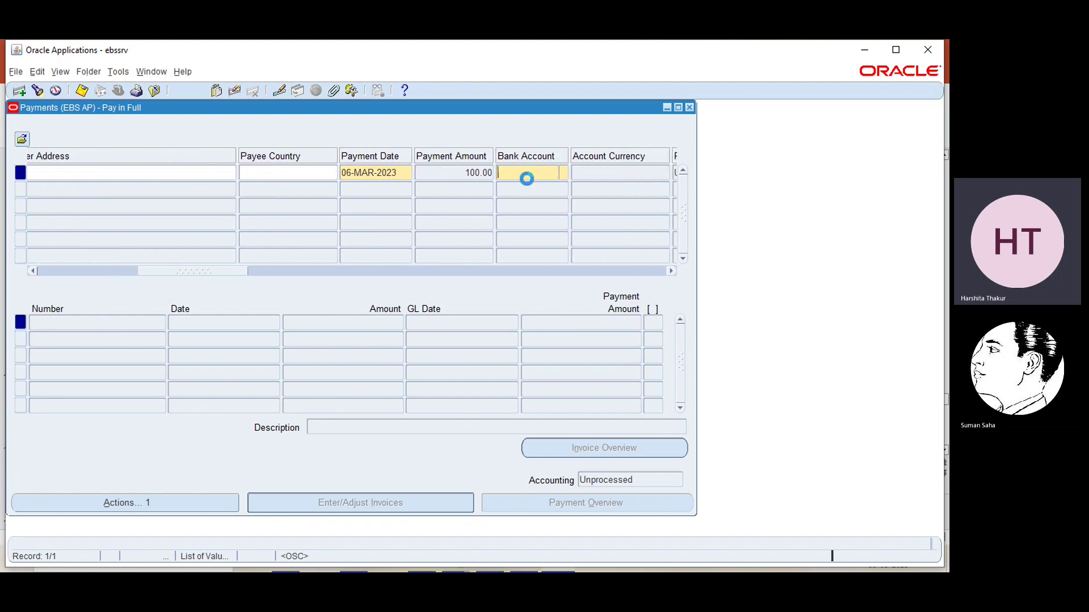
left_click(562, 174)
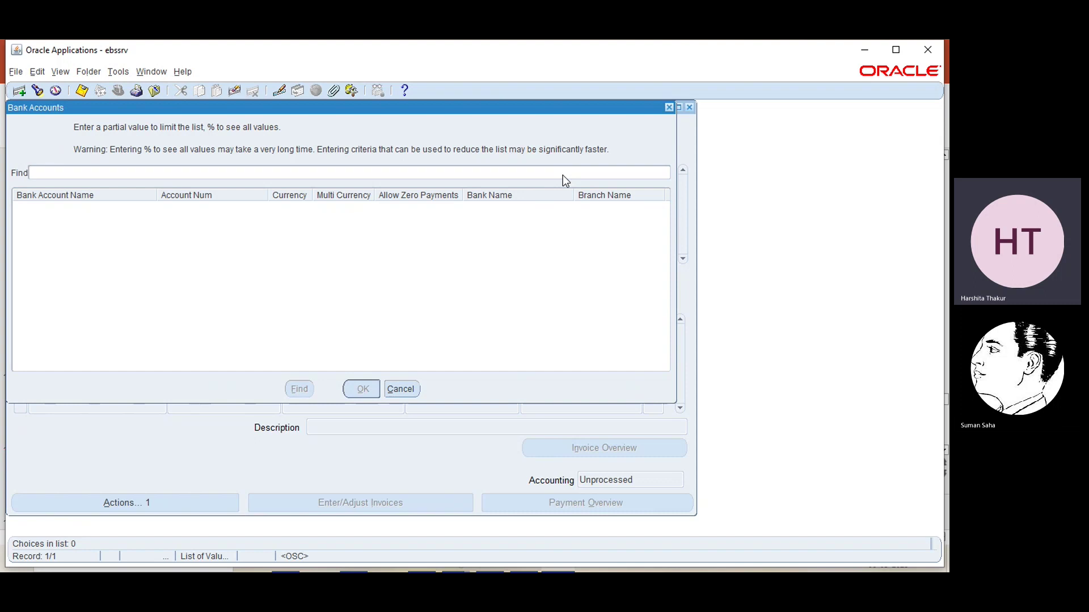
type("%")
type("bank")
key("BackSpace")
key("BackSpace")
key("BackSpace")
key("BackSpace")
type("ebs")
key("Return")
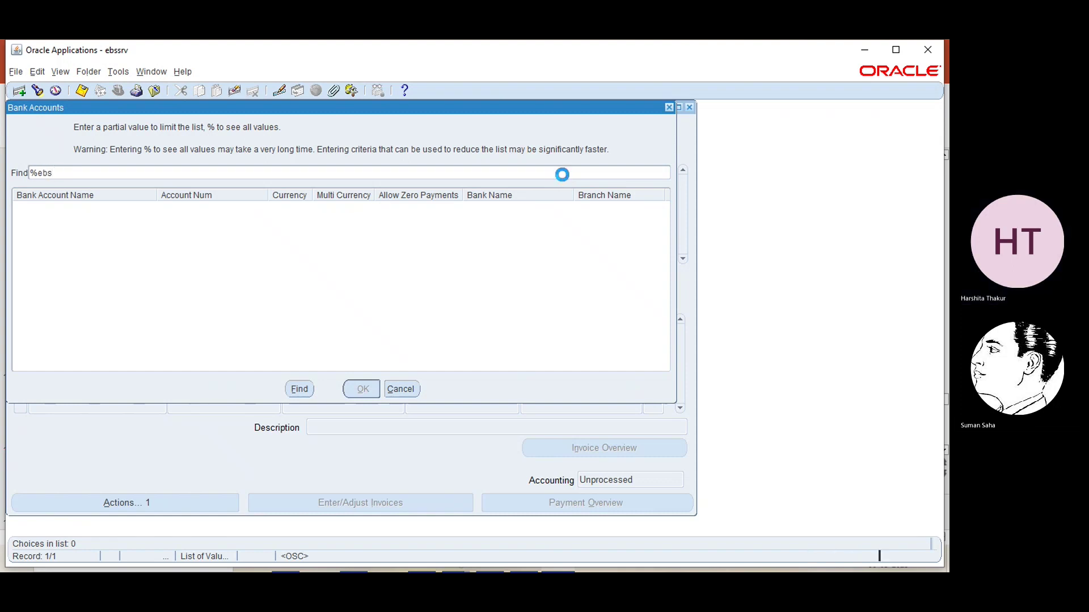
left_click(360, 389)
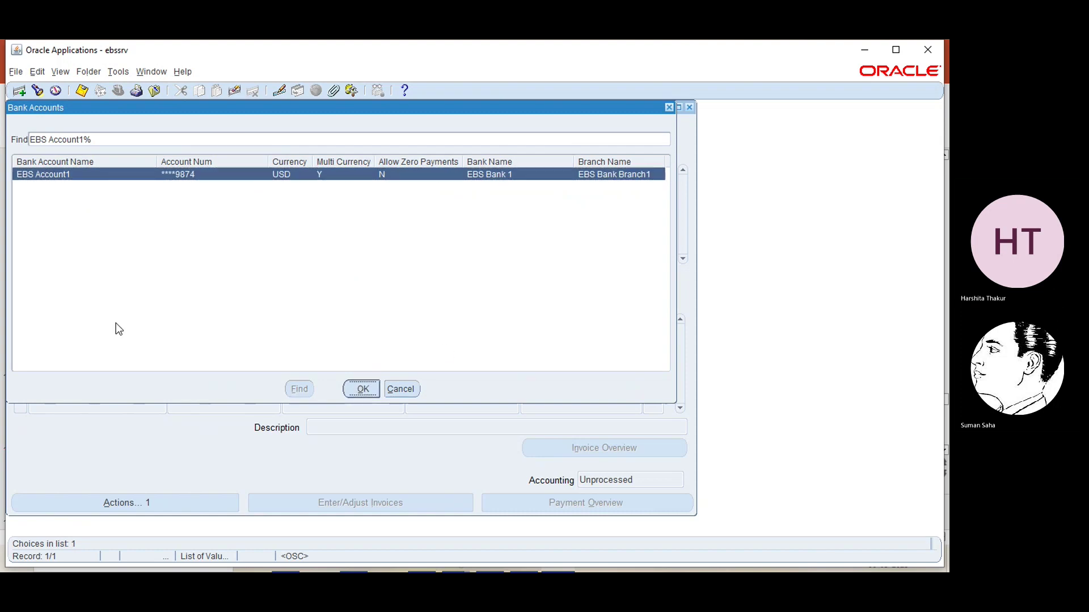
left_click(363, 389)
key("Tab")
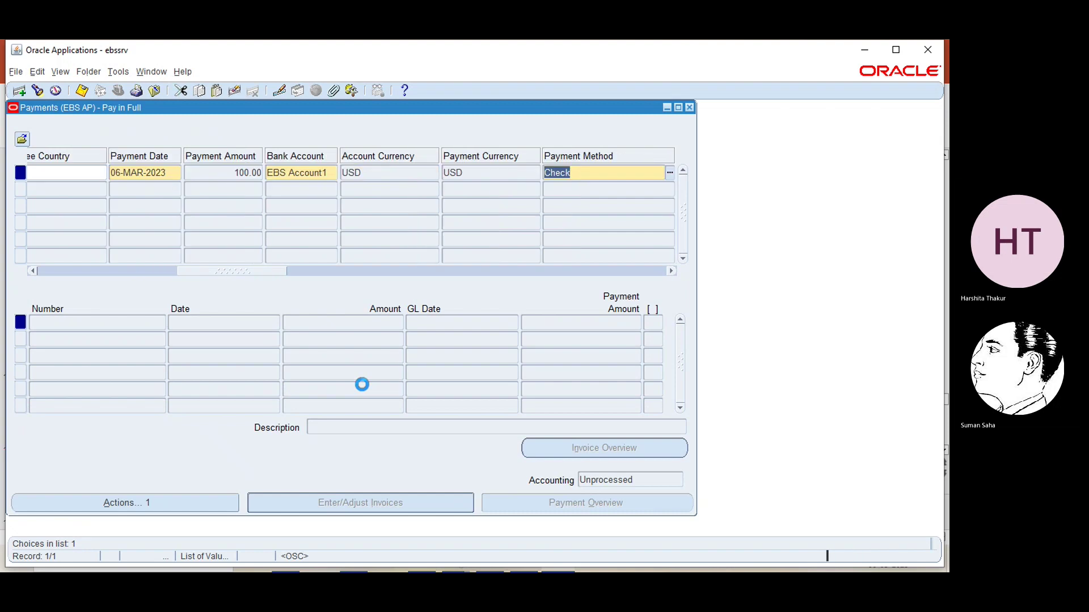
Go to the Payment Process Profile field and bring up its list of profiles.
left_click(670, 271)
left_click(670, 272)
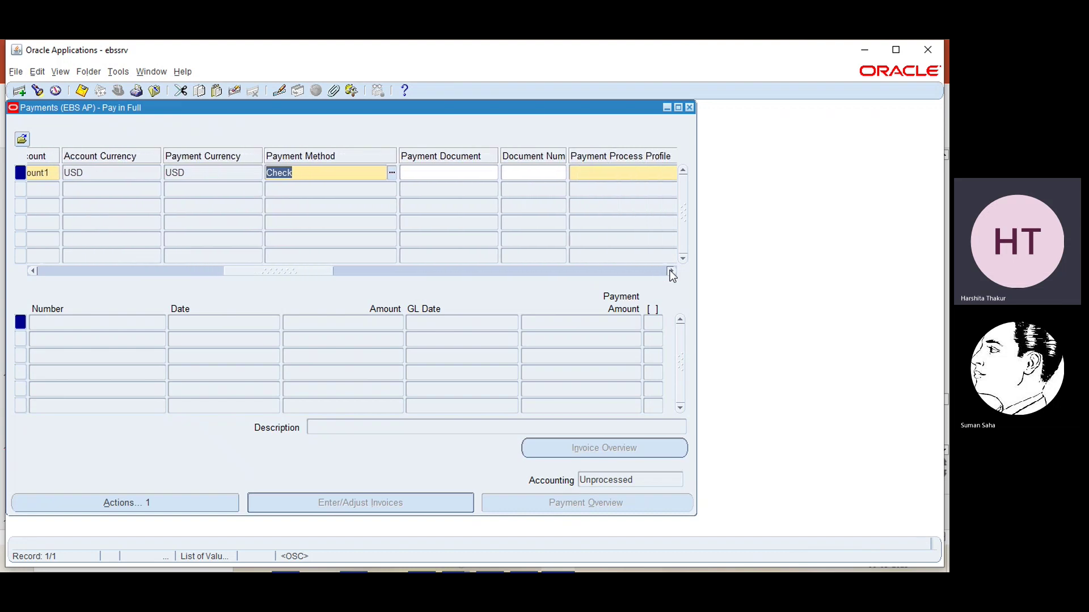
left_click(670, 271)
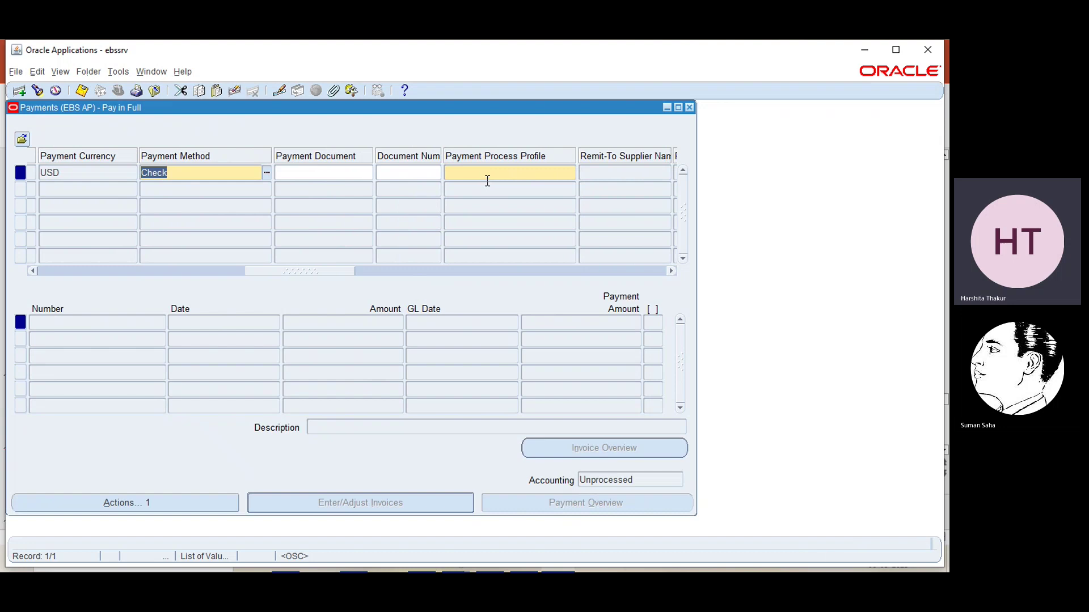
left_click(487, 179)
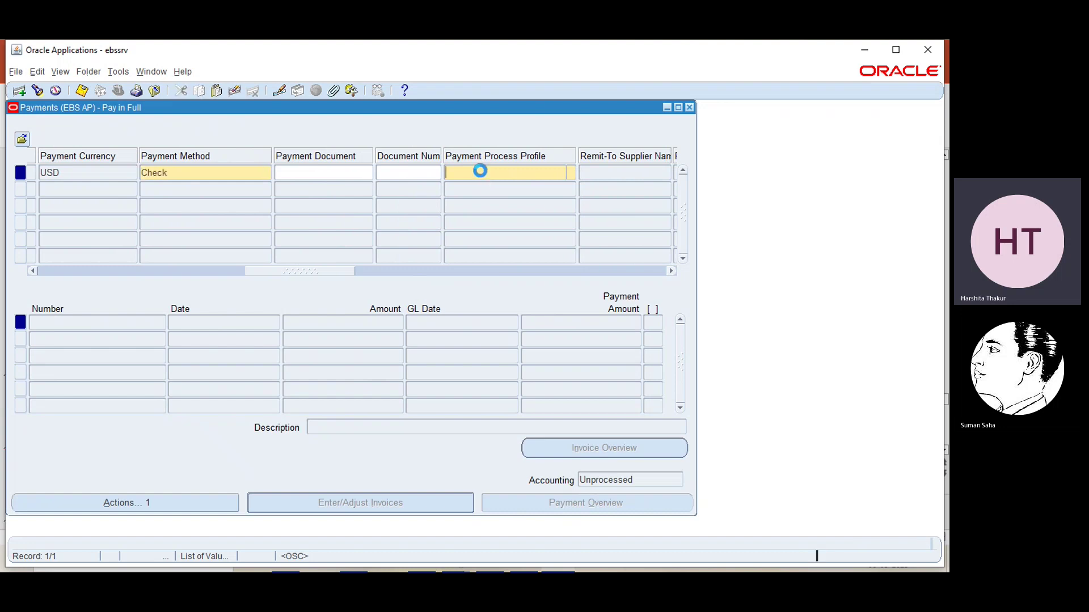
left_click(569, 170)
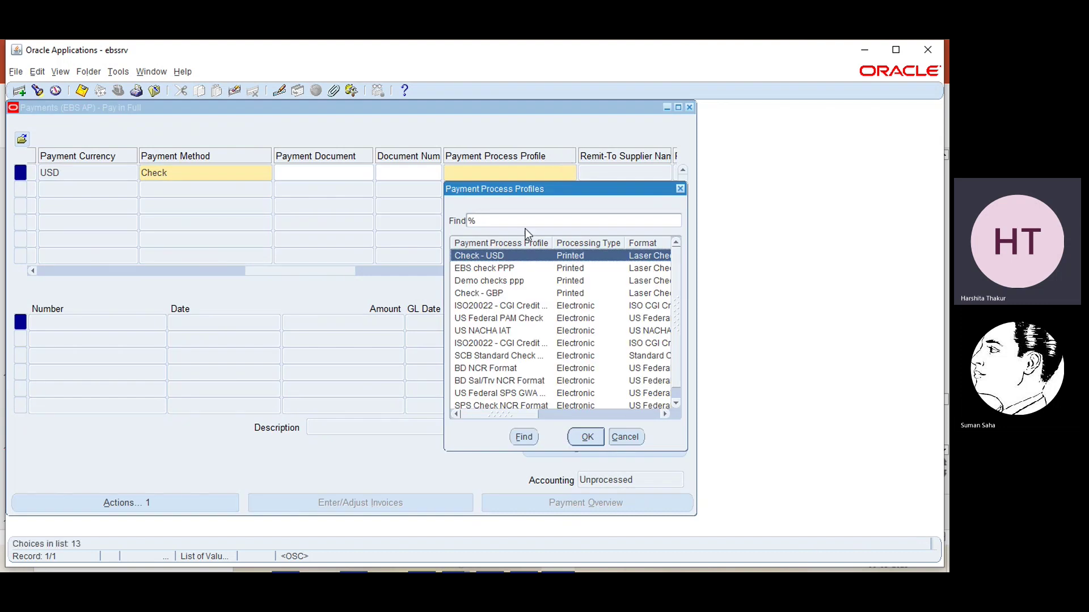
Choose EBS check PPP as the payment process profile and review the payment's fields.
left_click(496, 266)
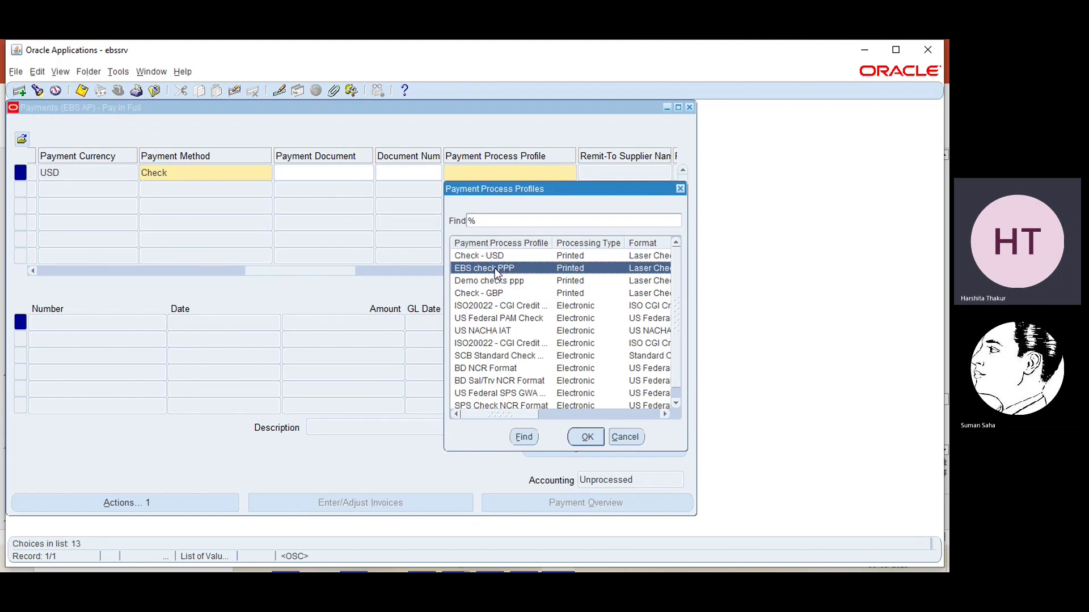
left_click(584, 440)
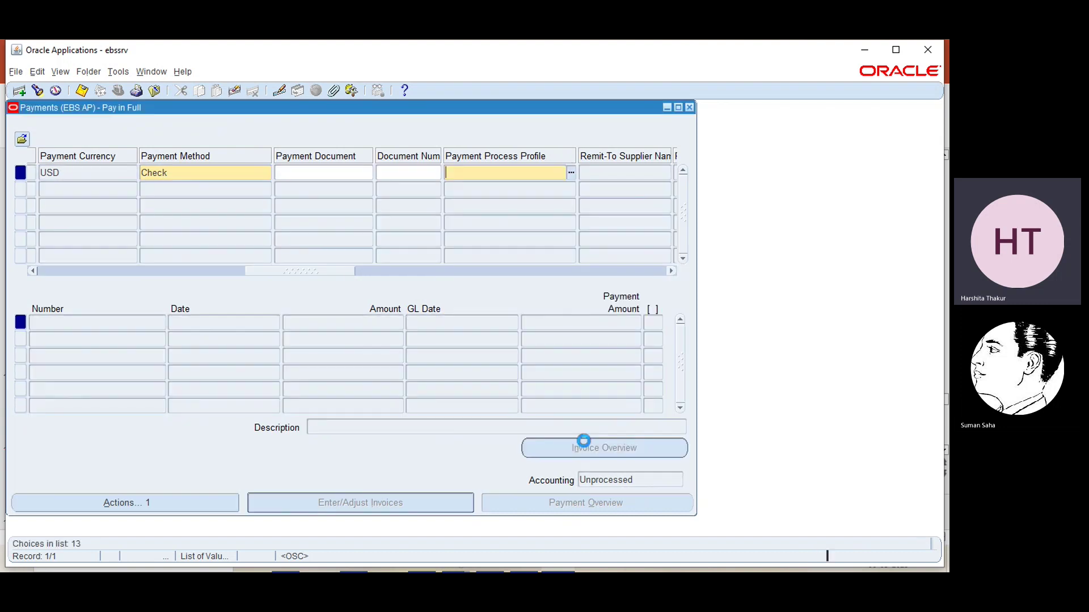
left_click(666, 271)
left_click(666, 271)
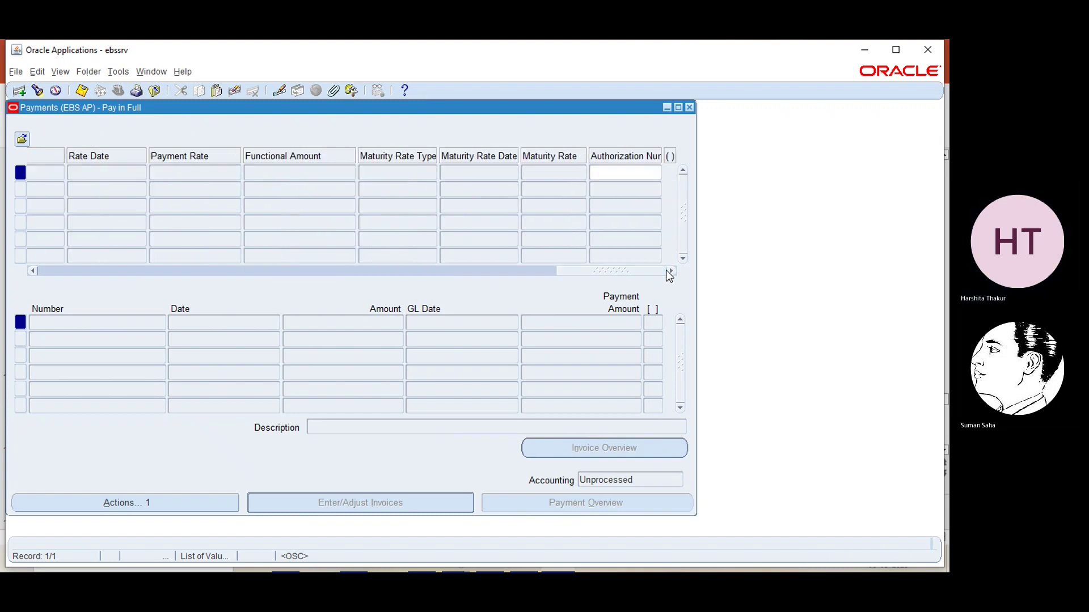
left_click(366, 273)
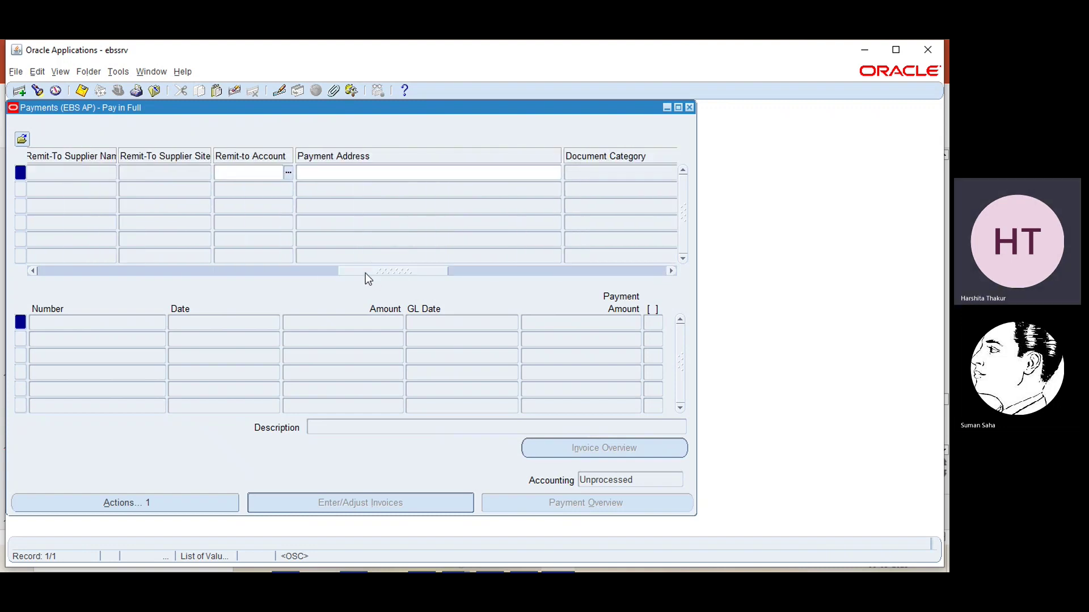
left_click(294, 273)
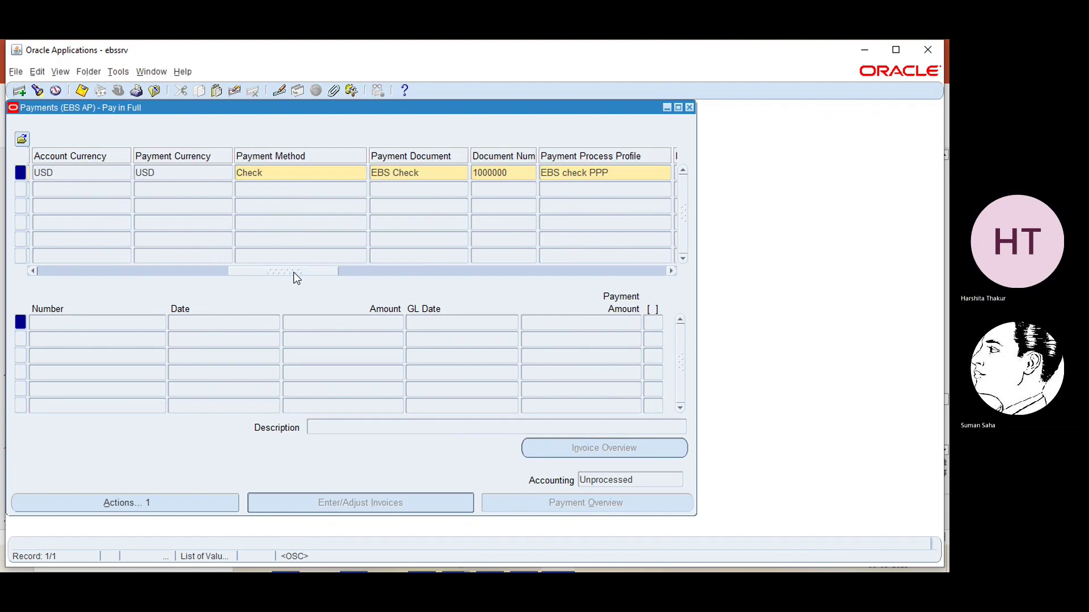
left_click(148, 273)
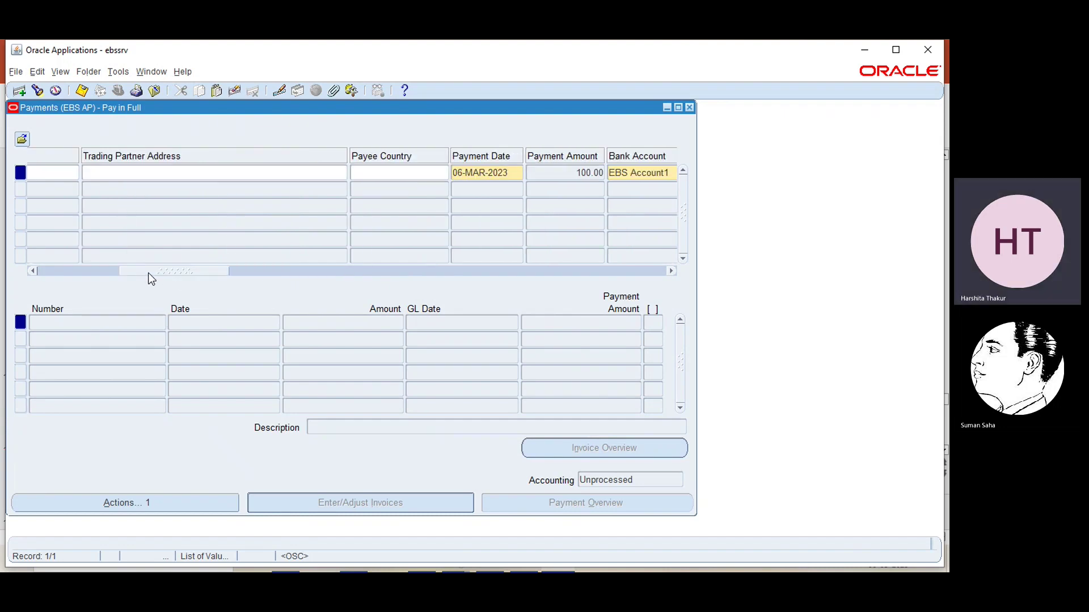
left_click(93, 271)
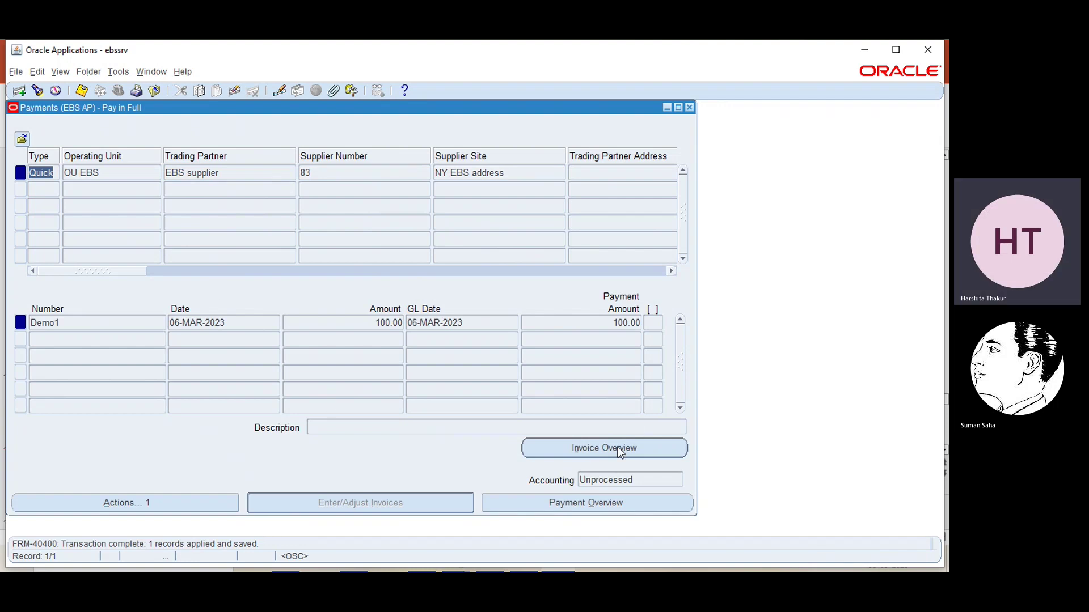
Review the Demo1 Payment Overview and Invoice Overview, then close the Pay in Full window.
left_click(595, 507)
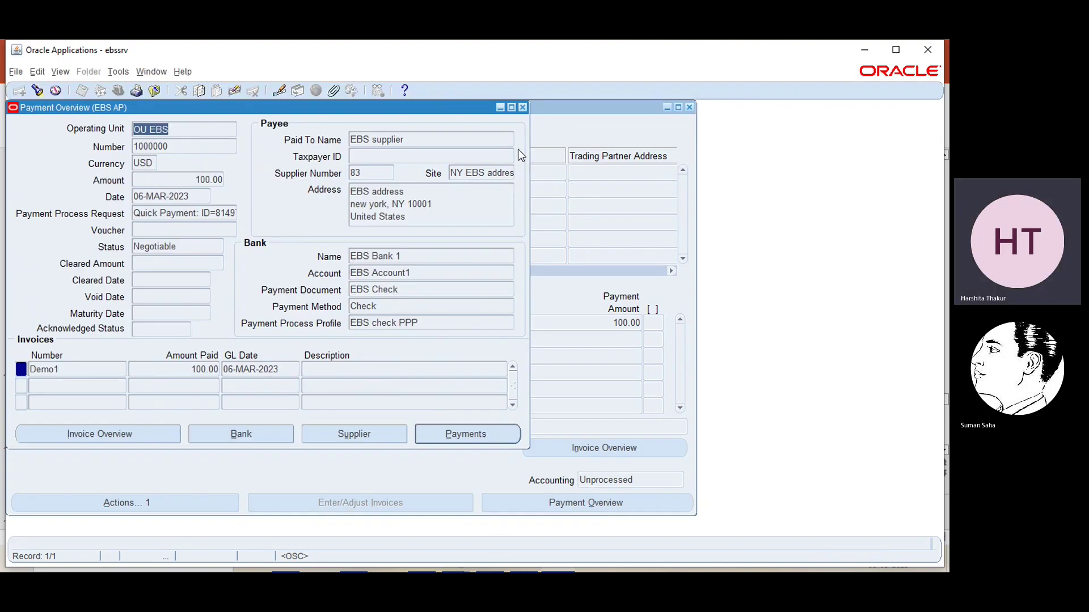
left_click(522, 107)
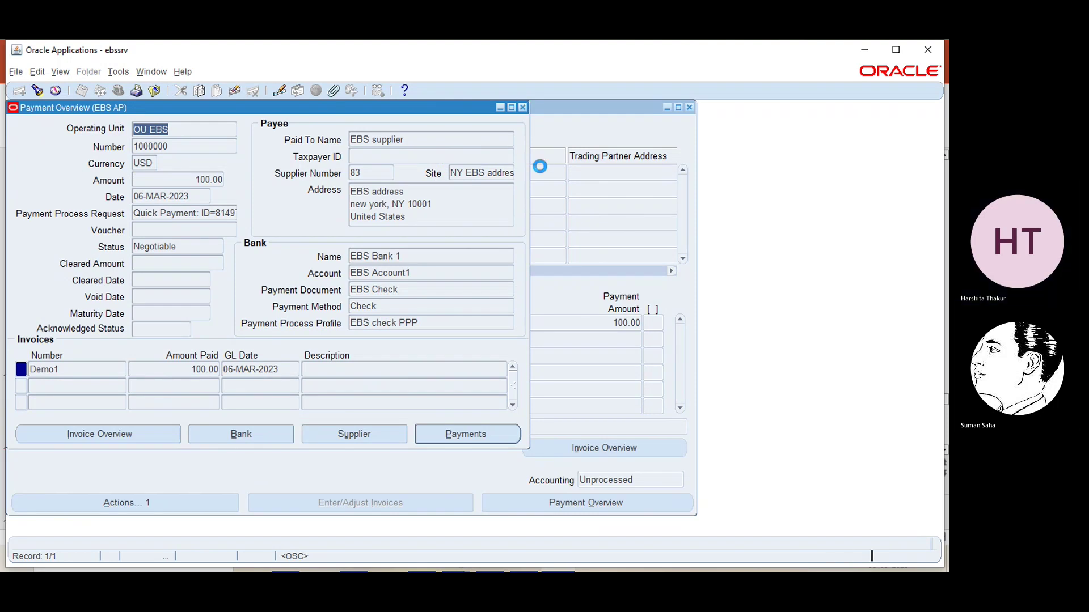
left_click(624, 443)
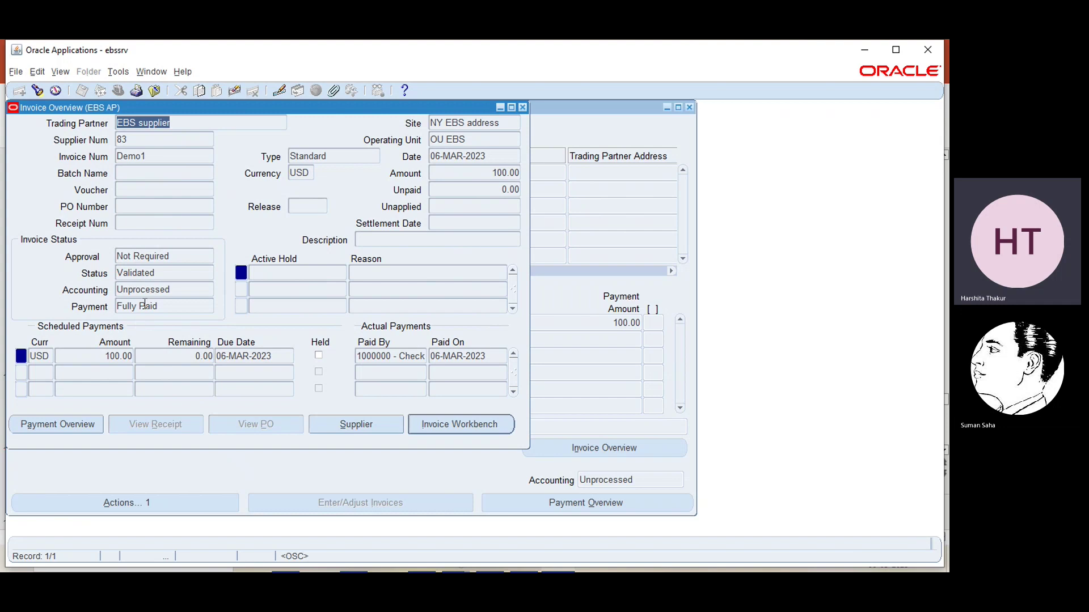
left_click(523, 106)
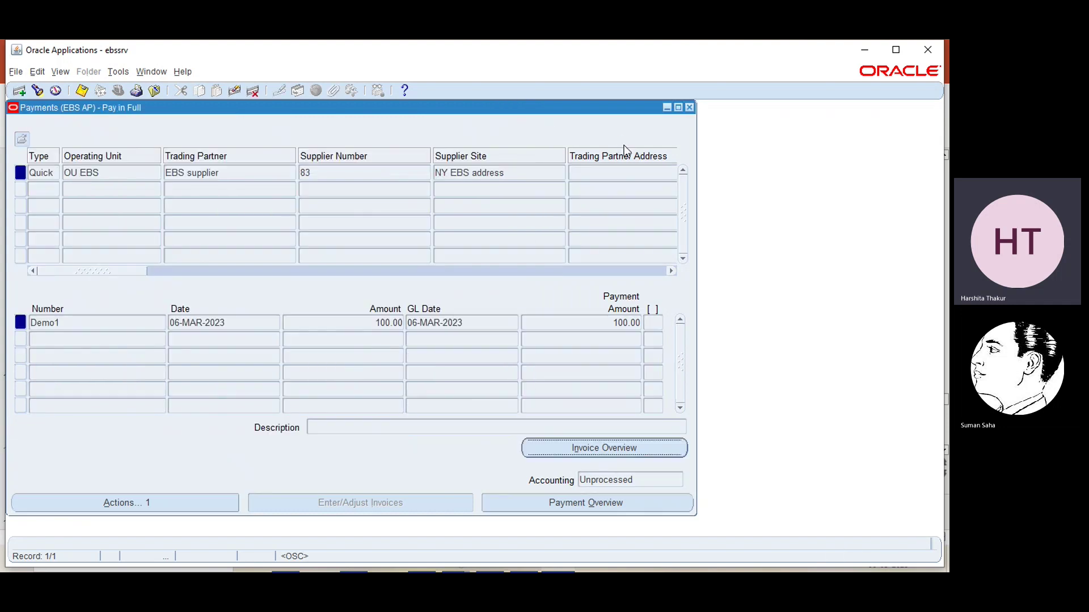
left_click(689, 107)
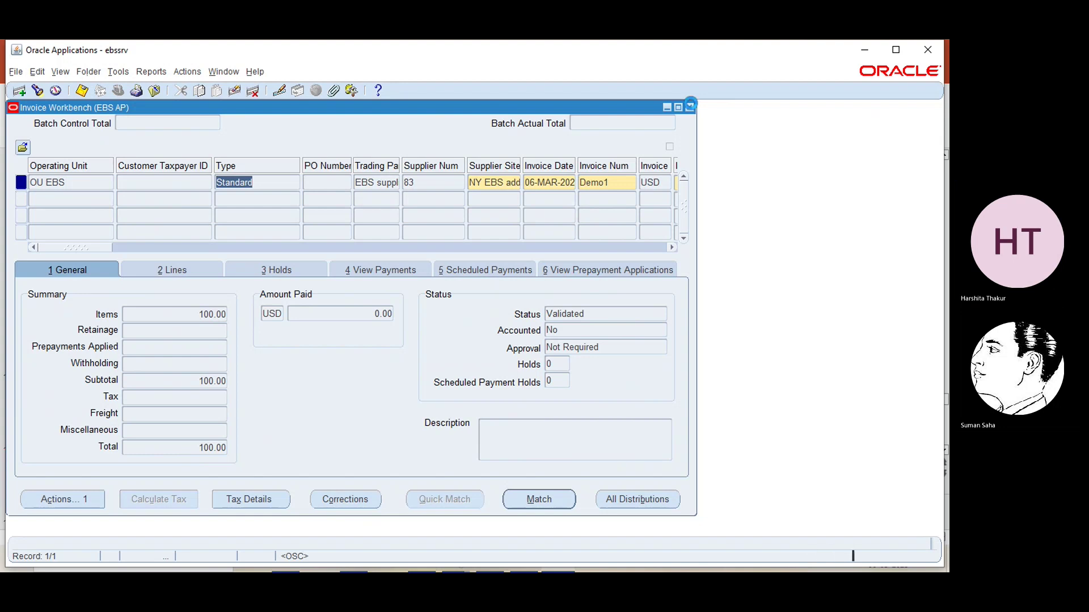
Reopen Invoices and find the invoices for trading partner EBS supplier via a '%ebs' search.
left_click(689, 107)
double_click(111, 227)
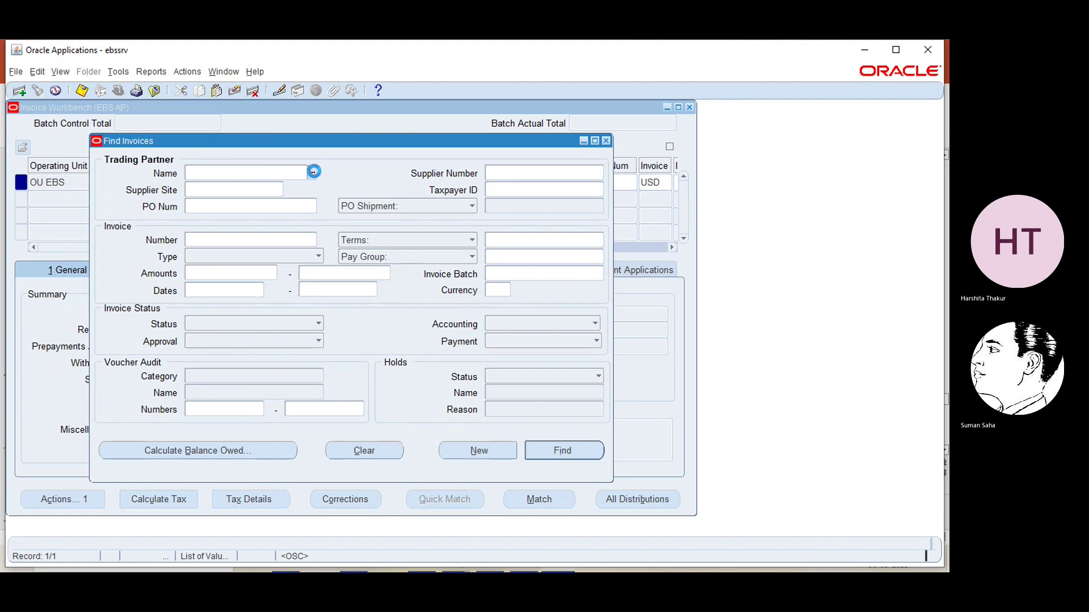
left_click(313, 171)
type("%ebs")
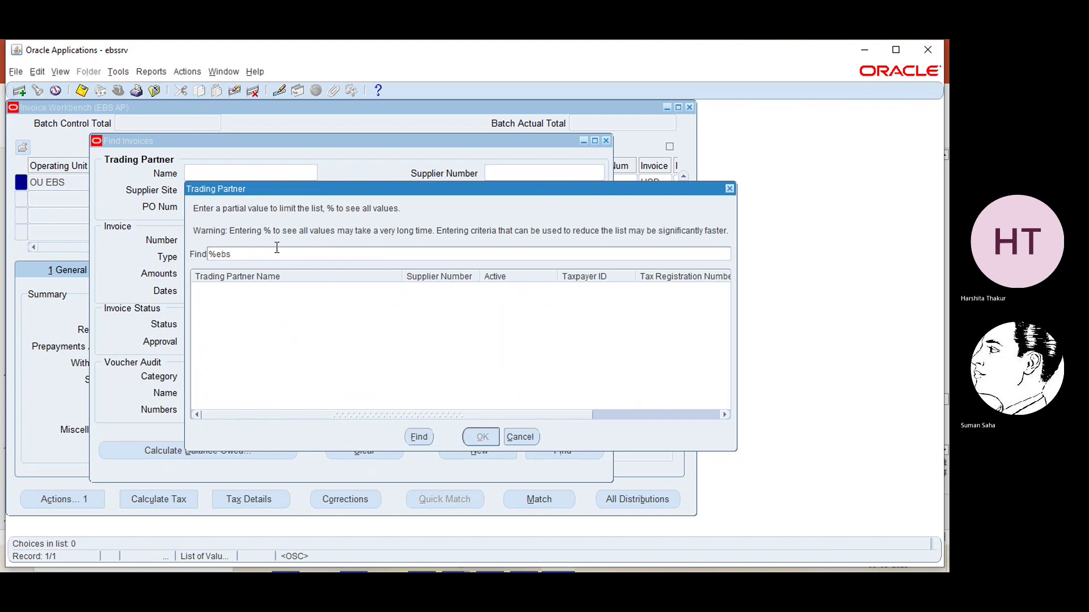
left_click(419, 437)
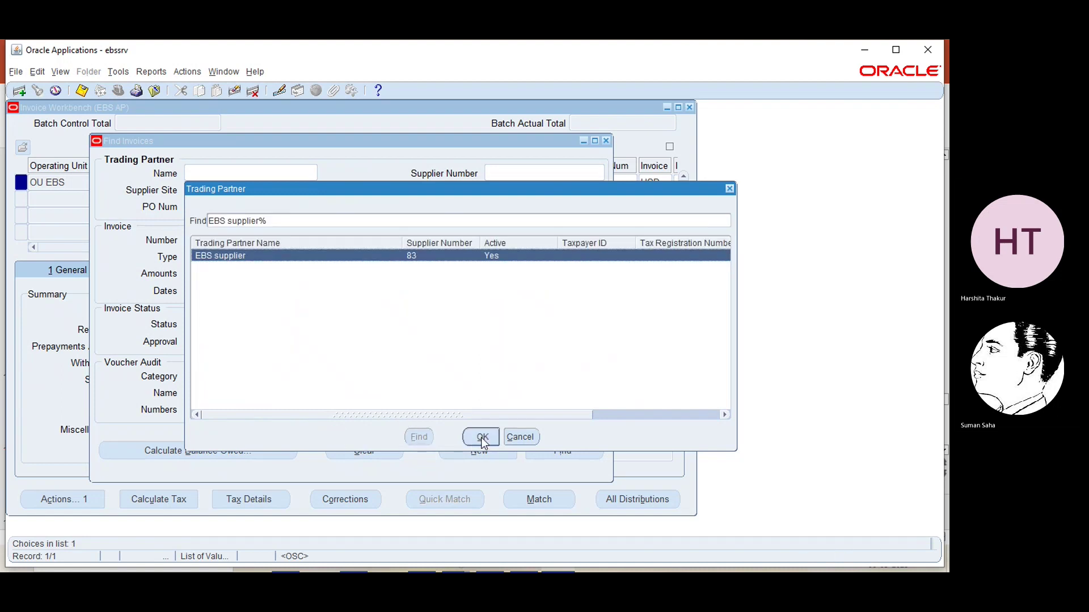
left_click(481, 437)
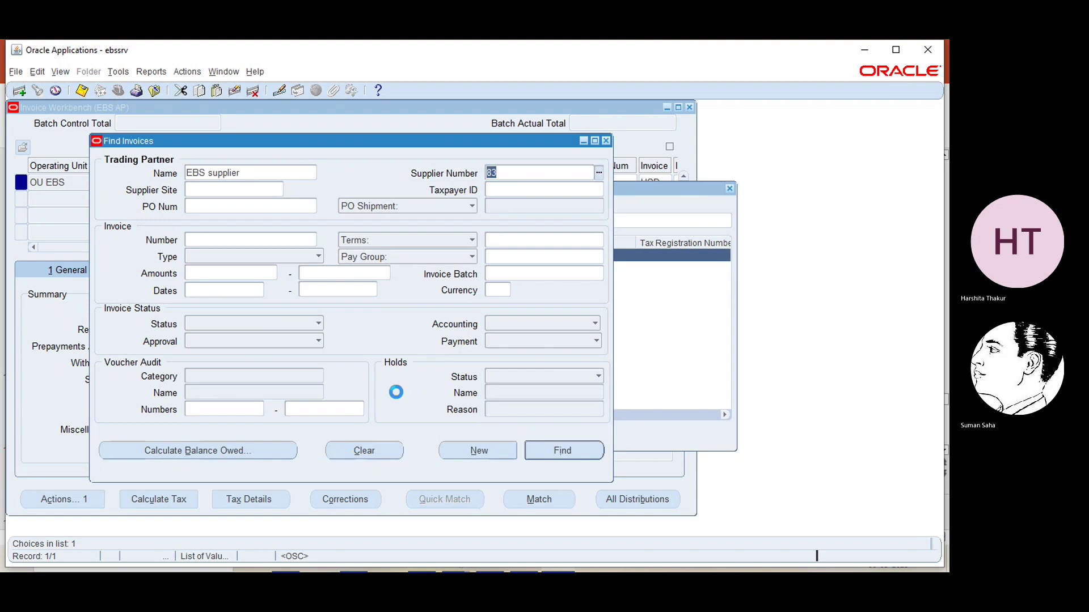
left_click(549, 452)
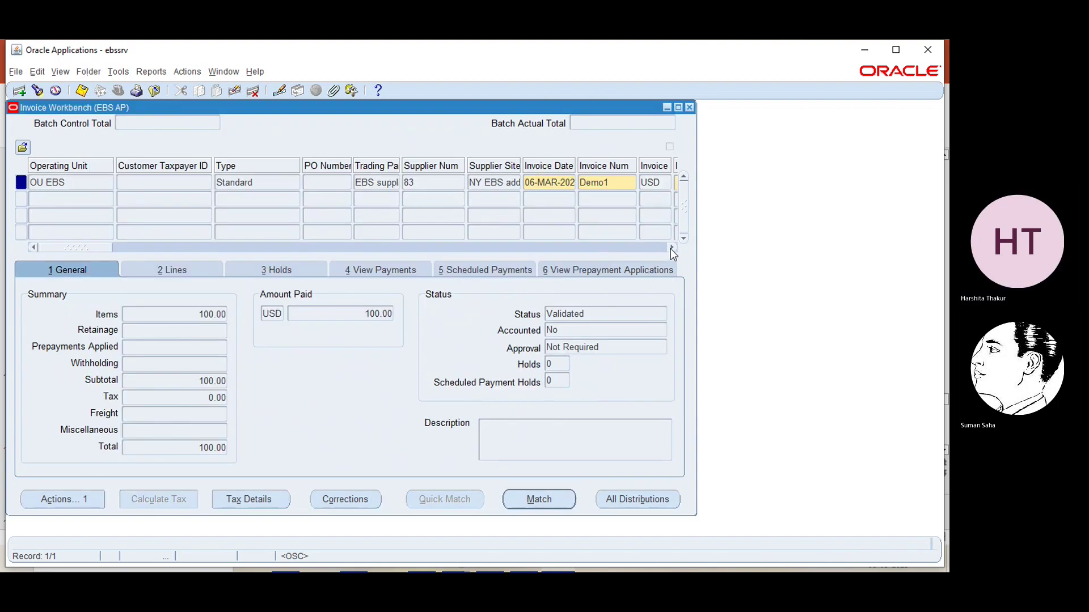
Confirm Demo1's 100.00 check payment on View Payments, then close the Invoice Workbench.
left_click(375, 267)
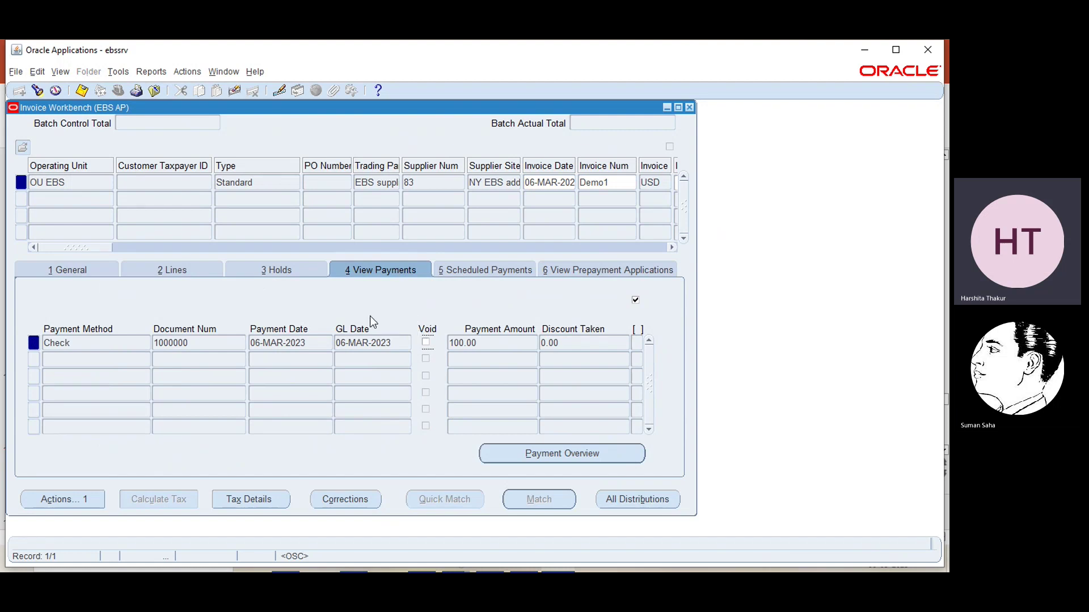
left_click(88, 270)
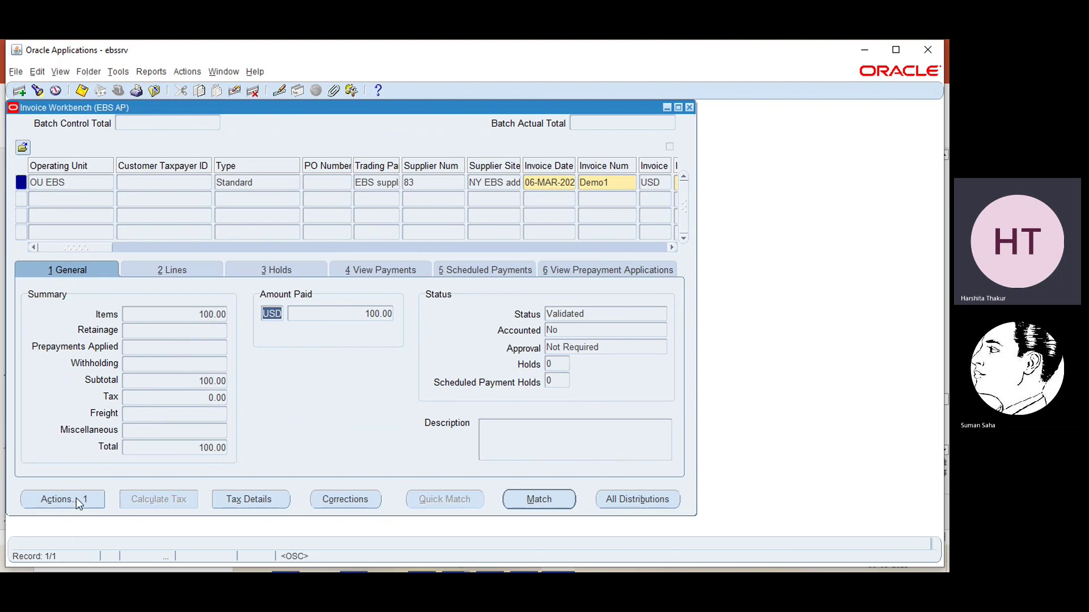
left_click(689, 107)
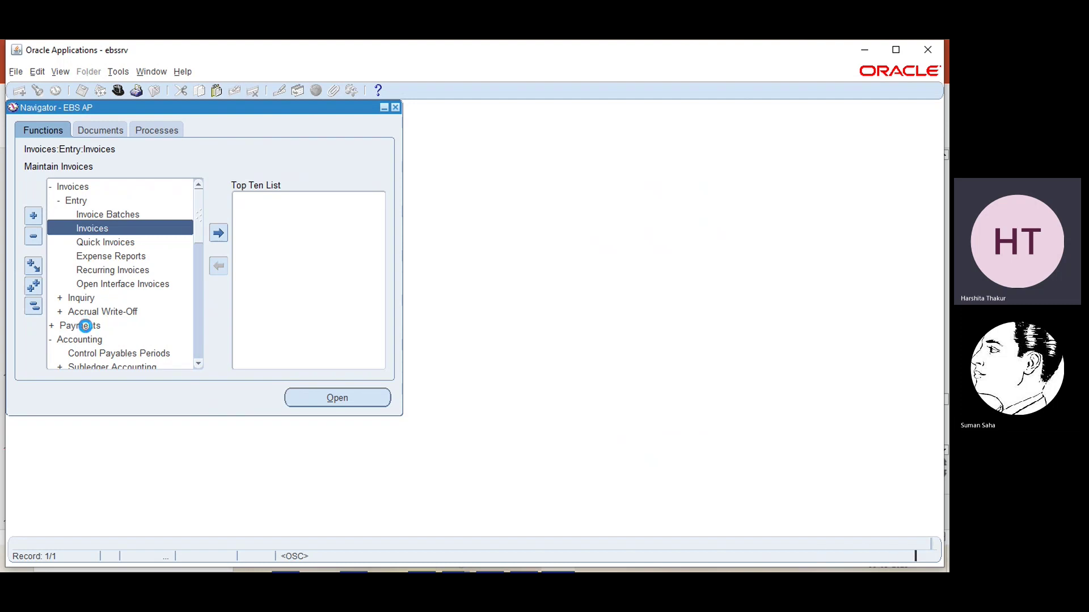
Open and close the Payments > Entry > Payments form, then minimize Oracle Applications to reveal PowerPoint.
double_click(85, 325)
left_click(85, 338)
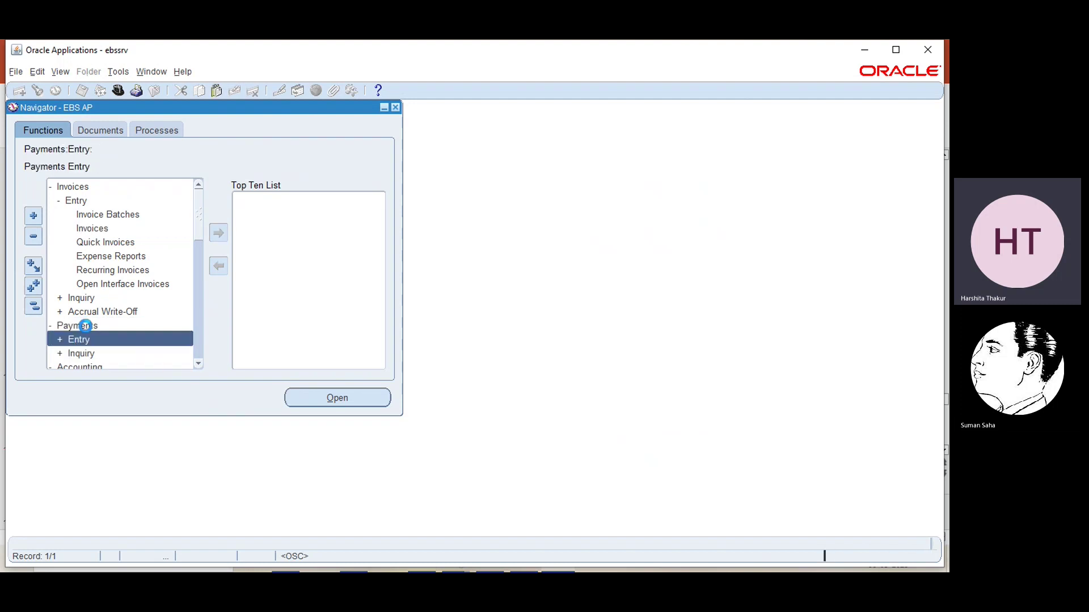
double_click(86, 338)
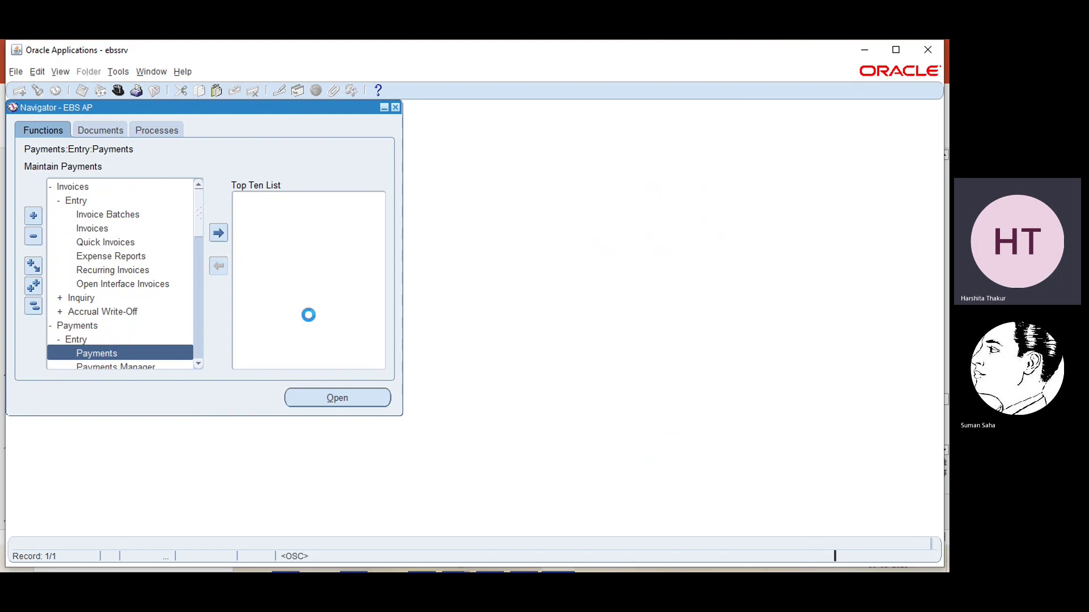
double_click(145, 352)
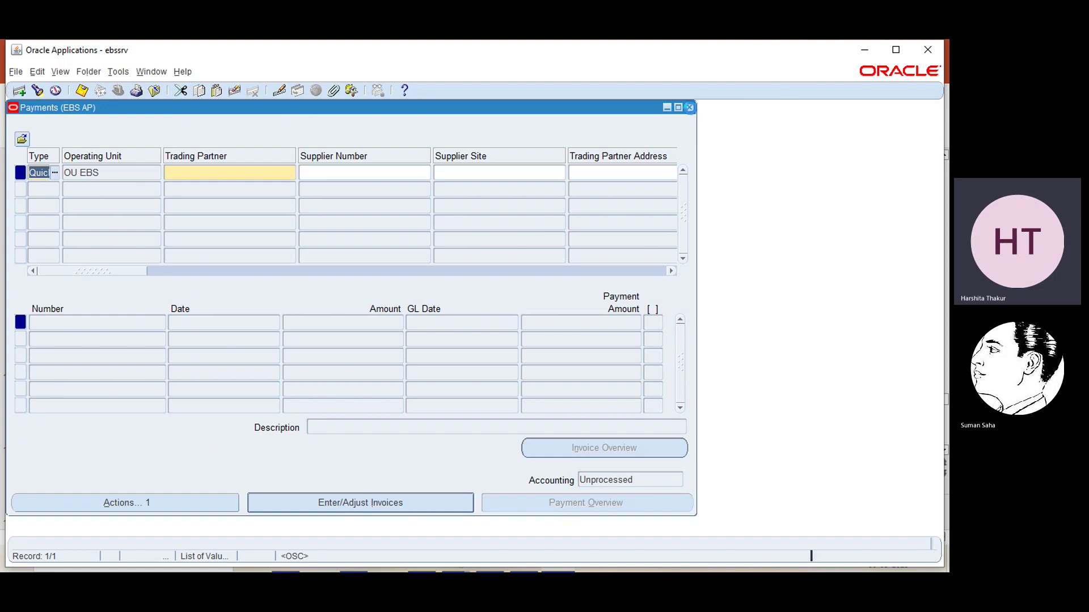
left_click(690, 108)
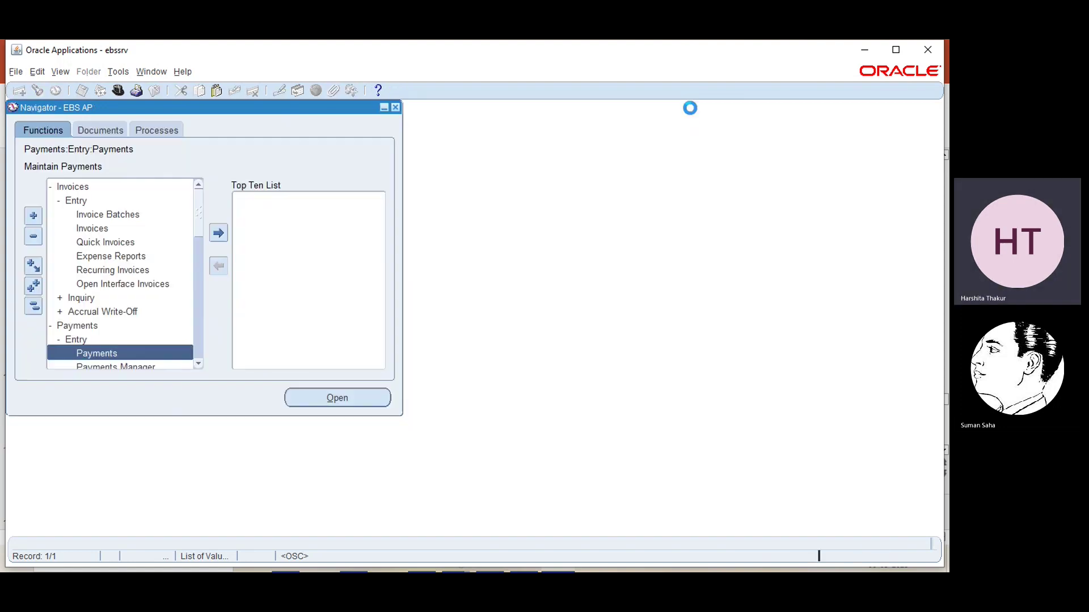
left_click(864, 50)
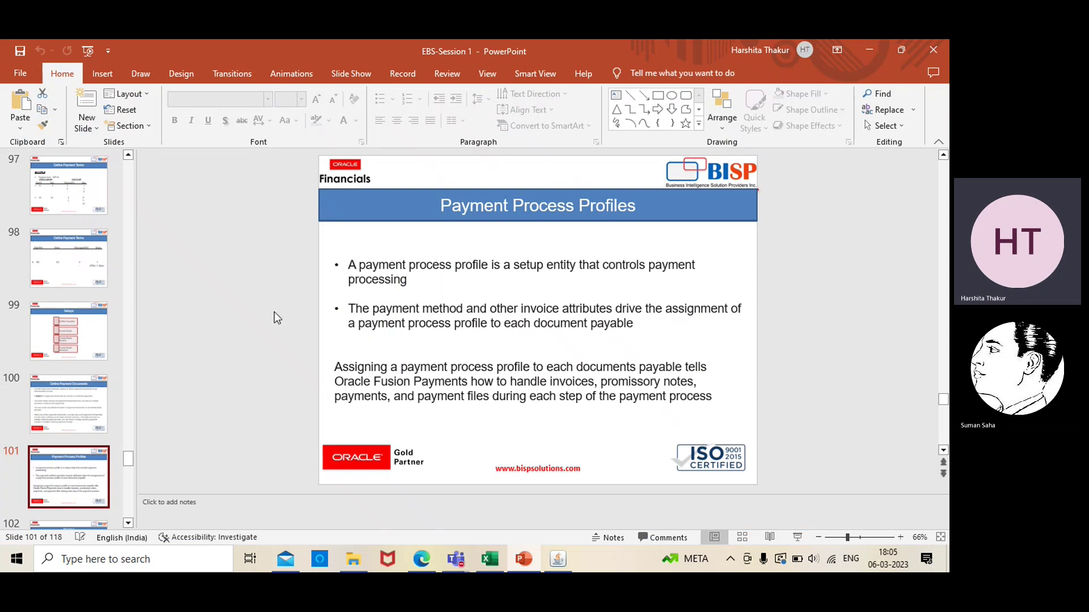
Switch between slide 99 (Setups) and slide 100 (Define Payment Documents), ending on slide 100.
key("Page_Up")
key("Page_Up")
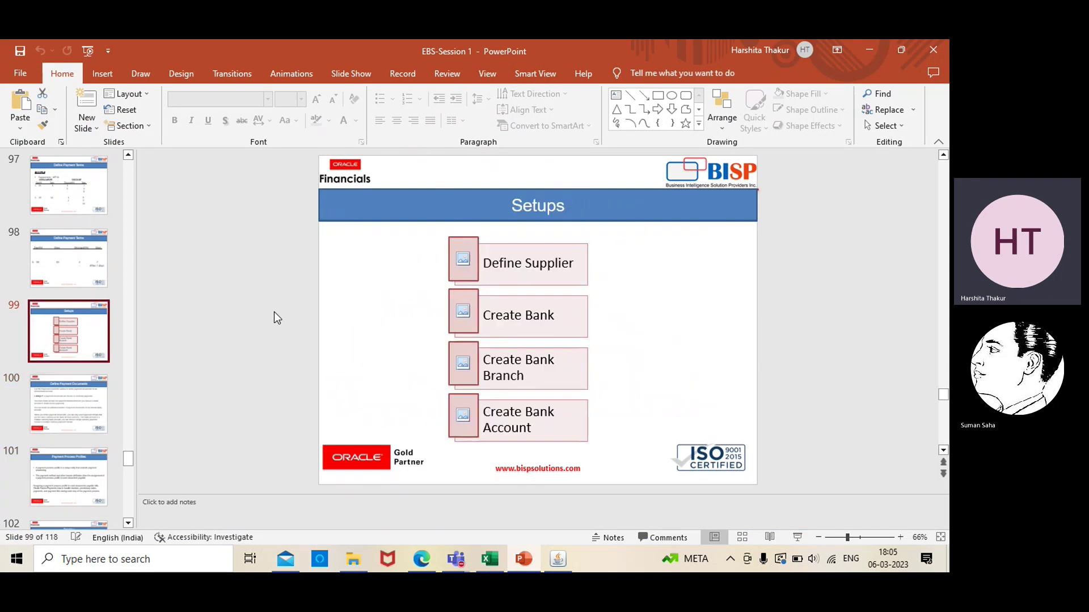
key("Page_Down")
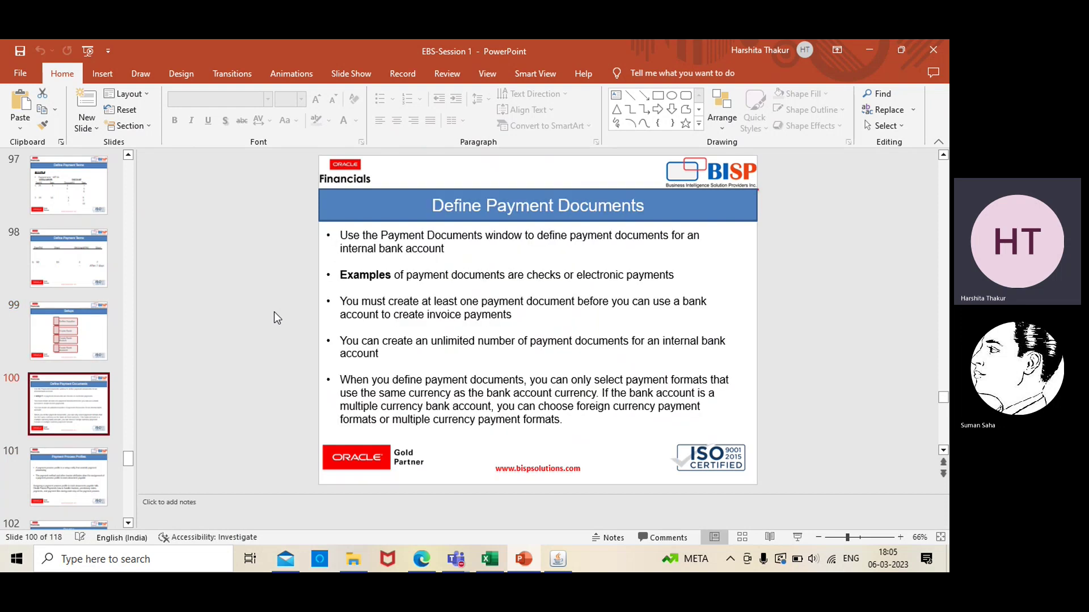
key("Page_Up")
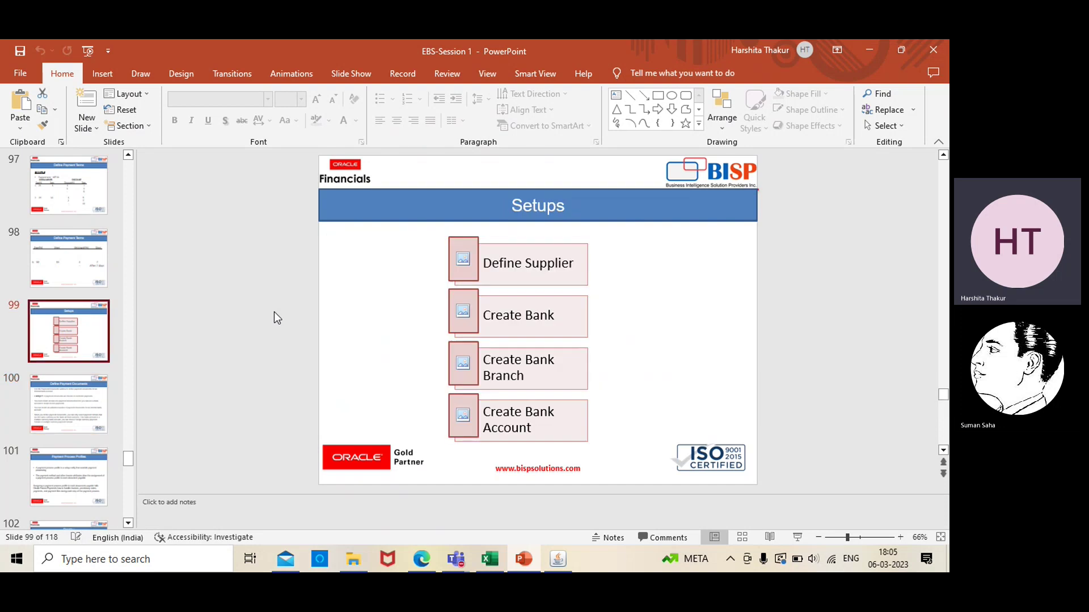
key("Page_Down")
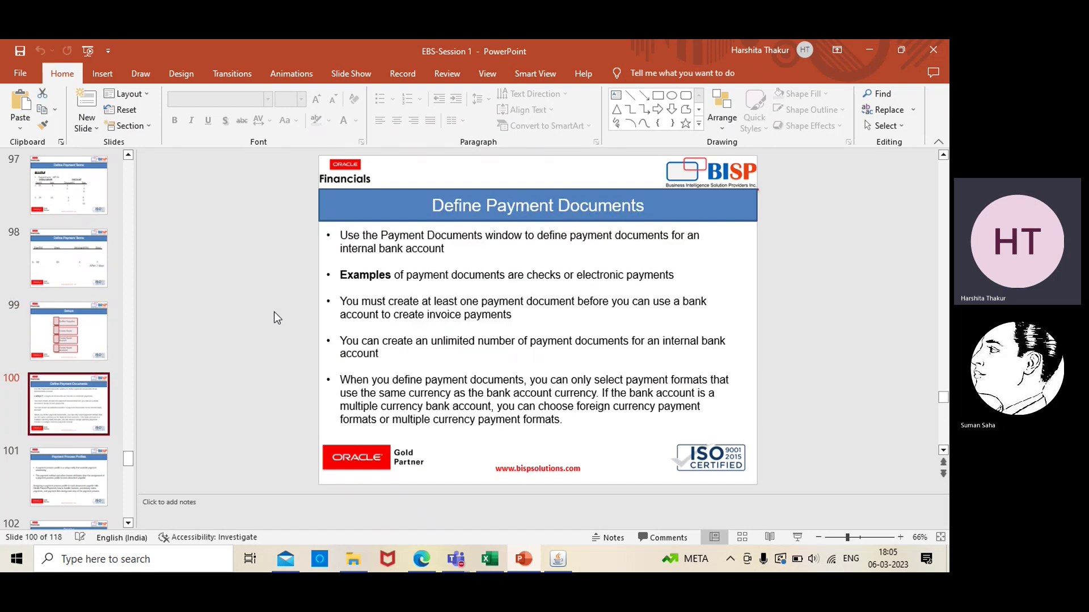